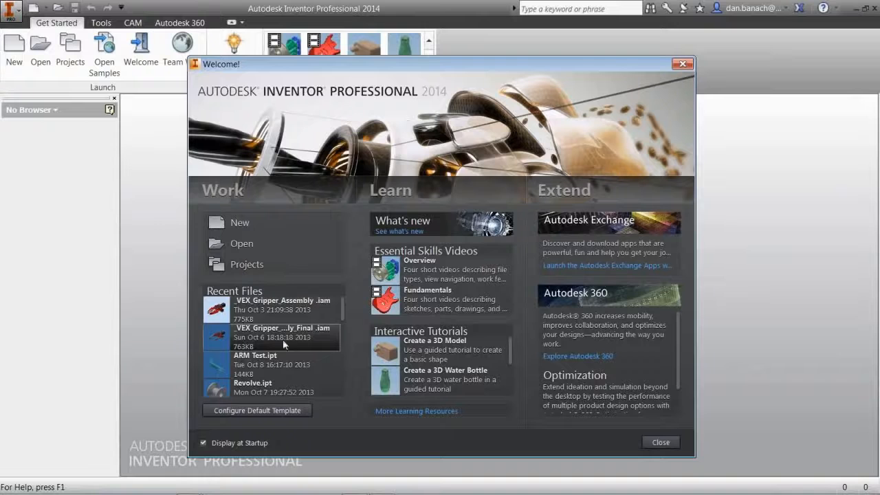
Open the recent file _VEX_Gripper_Assembly .iam and close it again
{"action": "left_click", "coordinate": [334, 309]}
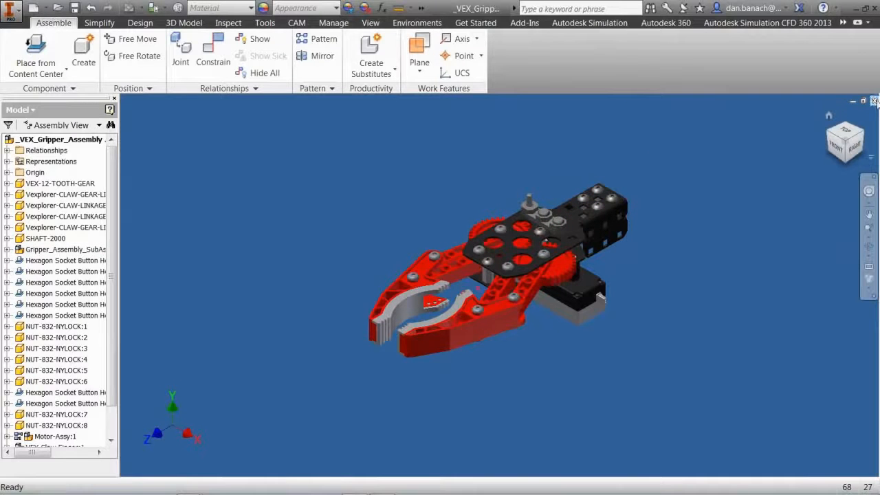
{"action": "left_click", "coordinate": [874, 101]}
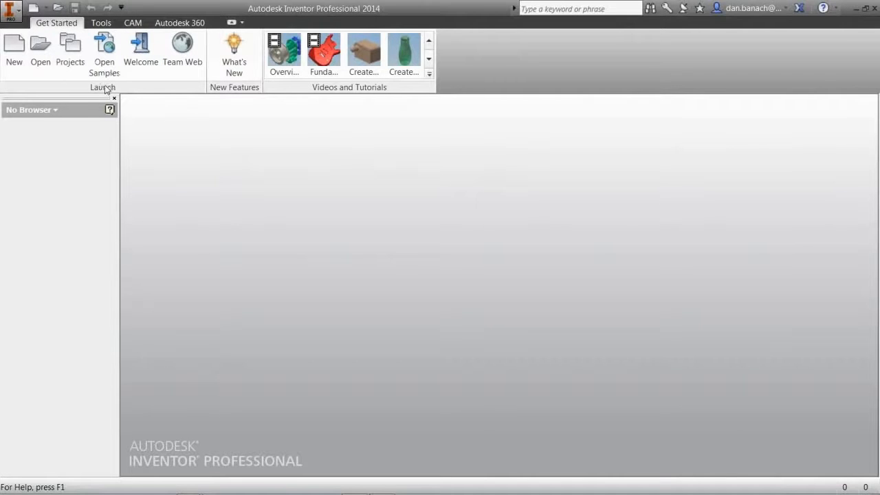
Start a new single user project in the project wizard and name it VEX
{"action": "left_click", "coordinate": [77, 49]}
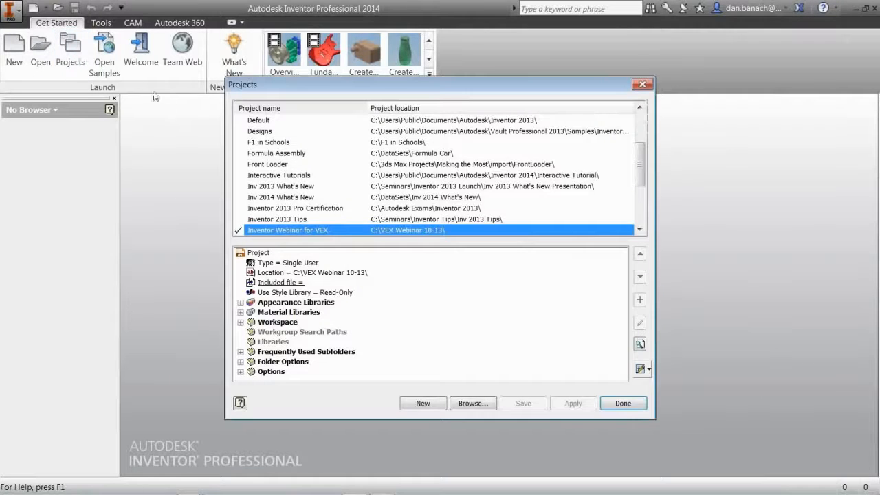
{"action": "left_click", "coordinate": [423, 404]}
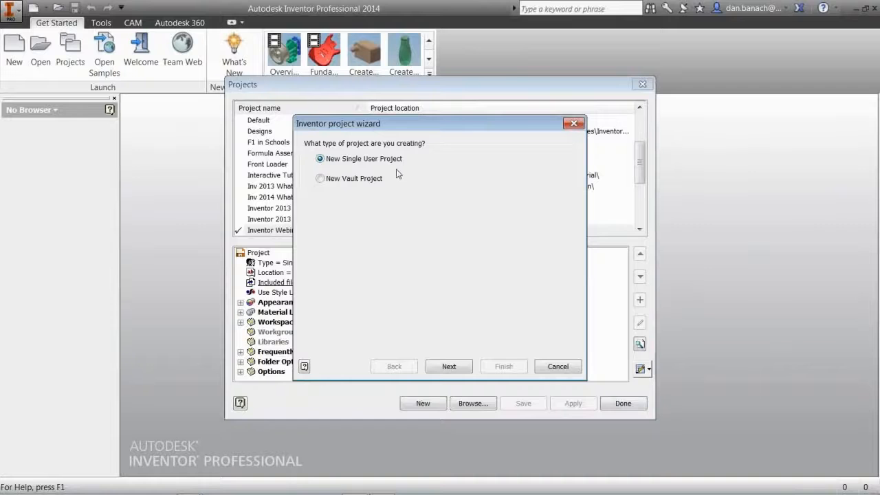
{"action": "left_click", "coordinate": [448, 366]}
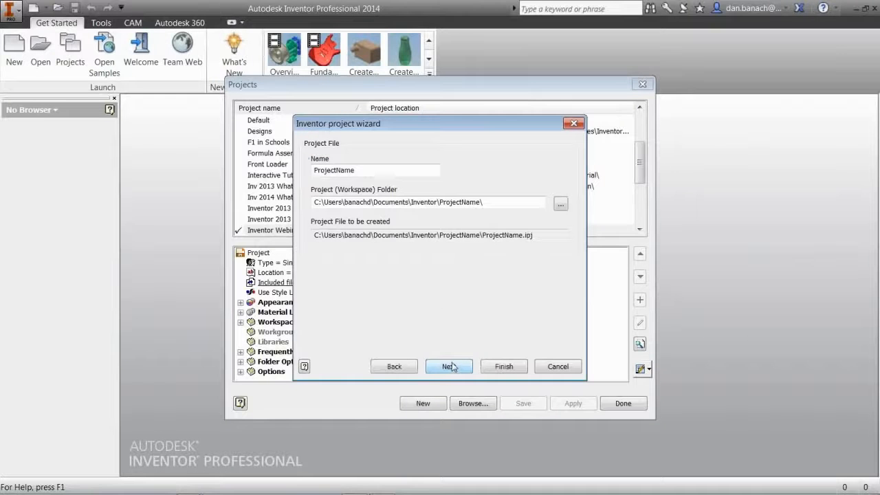
{"action": "left_click_drag", "start_coordinate": [370, 174], "coordinate": [243, 157]}
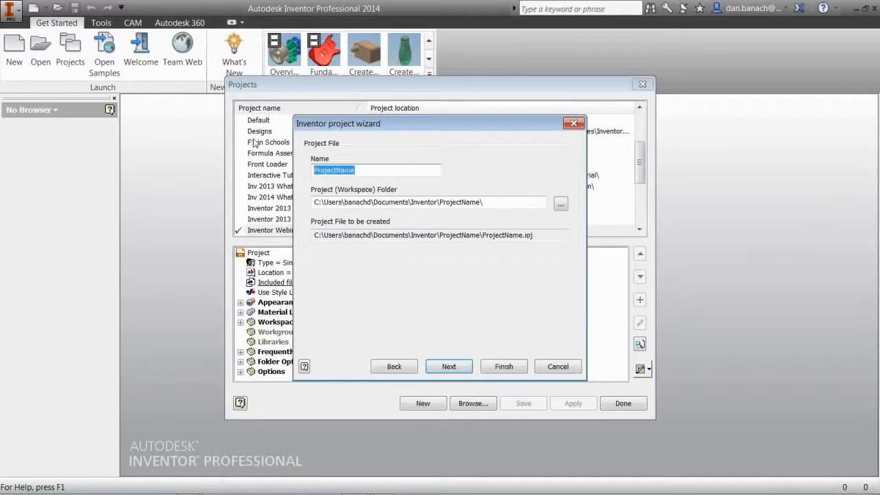
{"action": "type", "text": "VEX"}
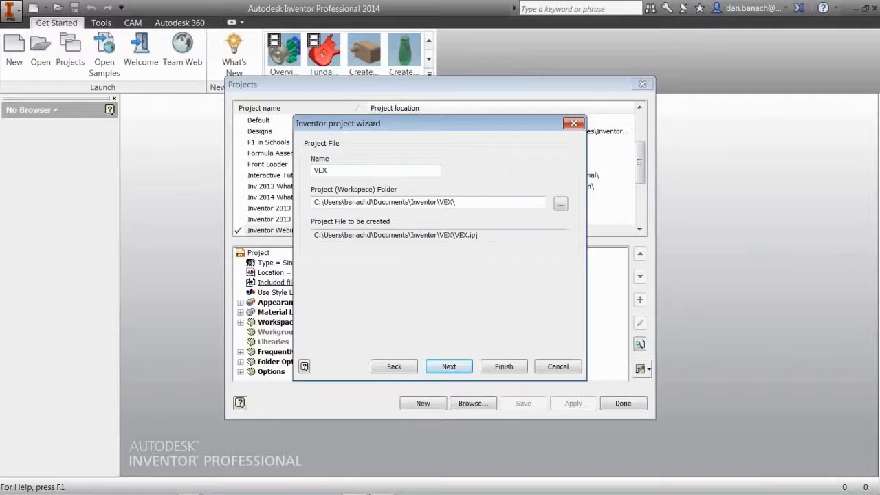
Shorten the project's workspace folder path to C:\VEX\ and continue to the library selection
{"action": "left_click", "coordinate": [437, 202]}
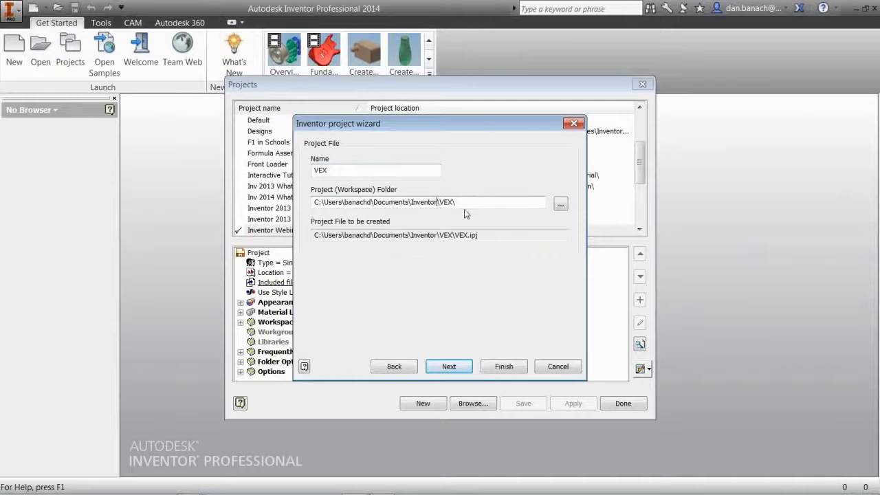
{"action": "key", "text": "BackSpace"}
{"action": "key", "text": "BackSpace"}
{"action": "key", "text": "BackSpace"}
{"action": "key", "text": "BackSpace"}
{"action": "key", "text": "BackSpace"}
{"action": "key", "text": "BackSpace"}
{"action": "key", "text": "BackSpace"}
{"action": "key", "text": "BackSpace"}
{"action": "key", "text": "BackSpace"}
{"action": "key", "text": "BackSpace"}
{"action": "key", "text": "BackSpace"}
{"action": "key", "text": "BackSpace"}
{"action": "key", "text": "BackSpace"}
{"action": "key", "text": "BackSpace"}
{"action": "key", "text": "BackSpace"}
{"action": "key", "text": "BackSpace"}
{"action": "key", "text": "BackSpace"}
{"action": "key", "text": "BackSpace"}
{"action": "key", "text": "BackSpace"}
{"action": "key", "text": "BackSpace"}
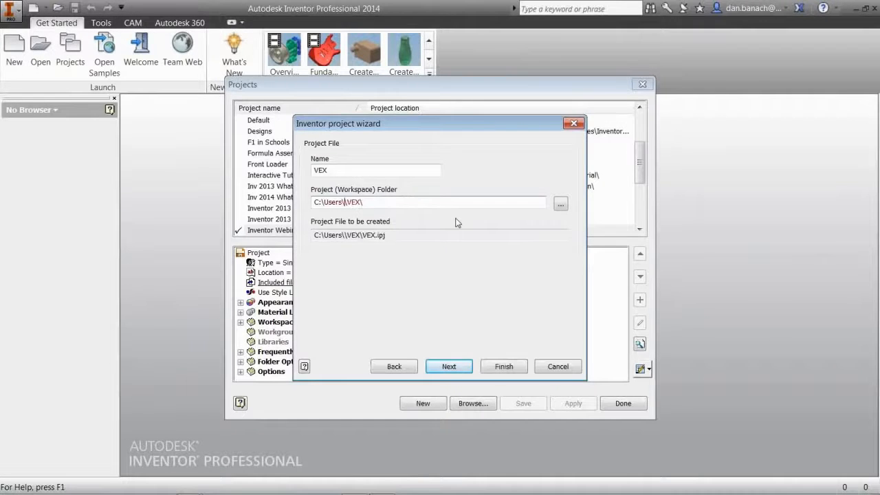
{"action": "key", "text": "BackSpace"}
{"action": "key", "text": "BackSpace"}
{"action": "left_click", "coordinate": [445, 368]}
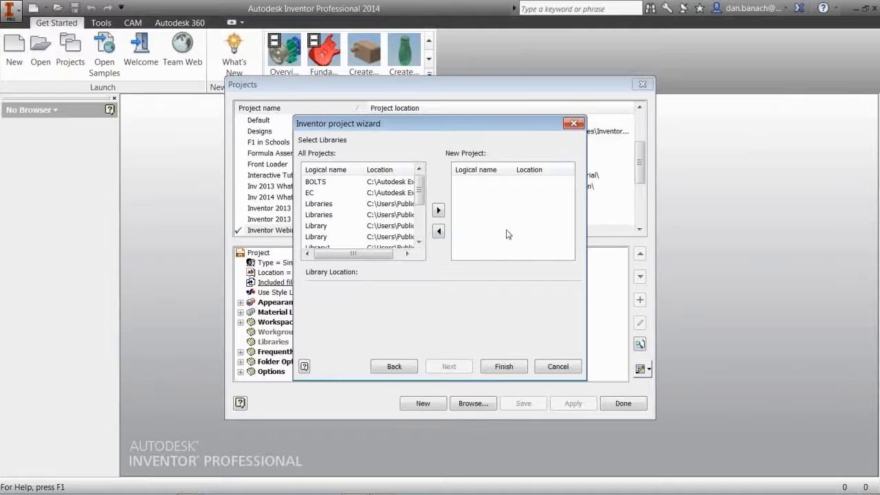
Finish the VEX project without adding libraries, create its missing folder and save the project in the current release format
{"action": "left_click", "coordinate": [504, 367]}
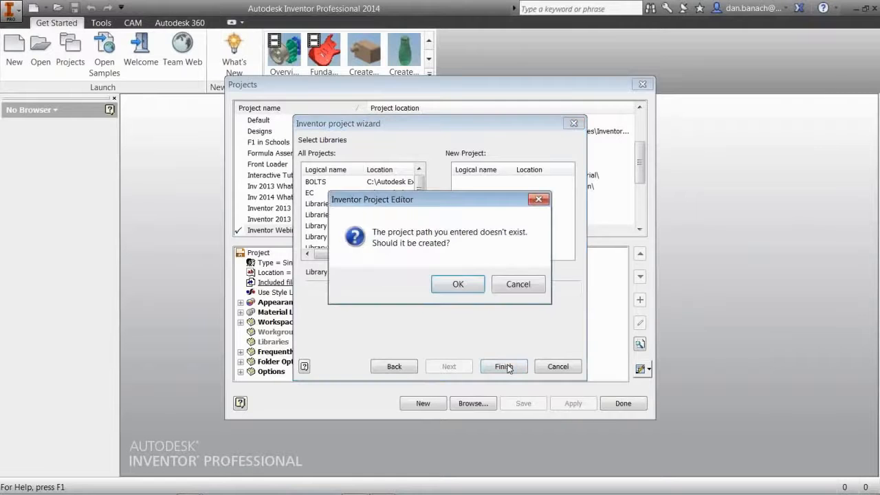
{"action": "left_click", "coordinate": [457, 285]}
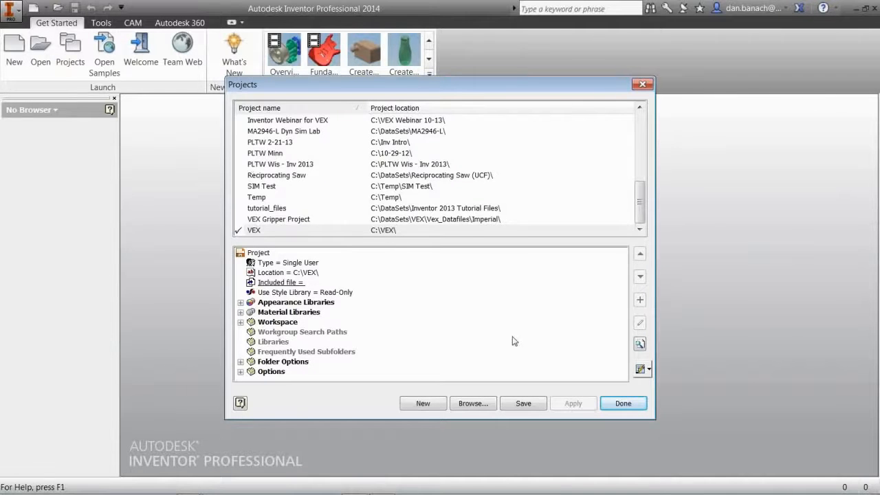
{"action": "left_click", "coordinate": [520, 404]}
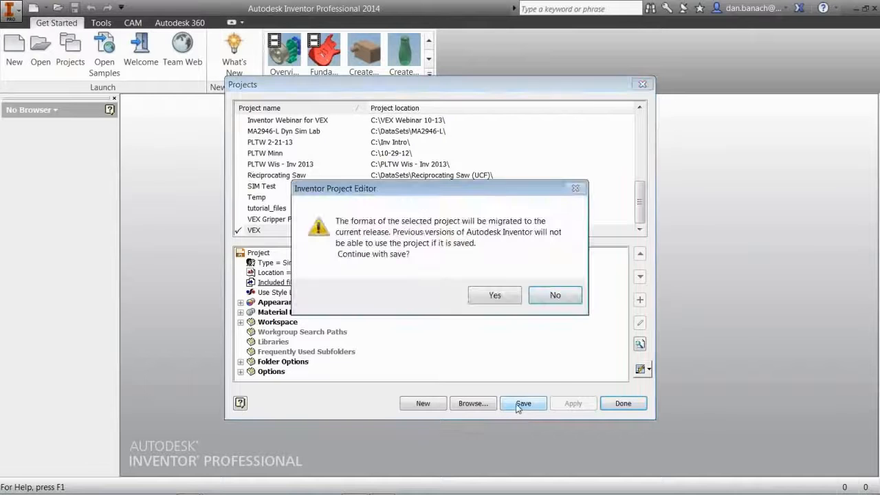
{"action": "left_click", "coordinate": [491, 294]}
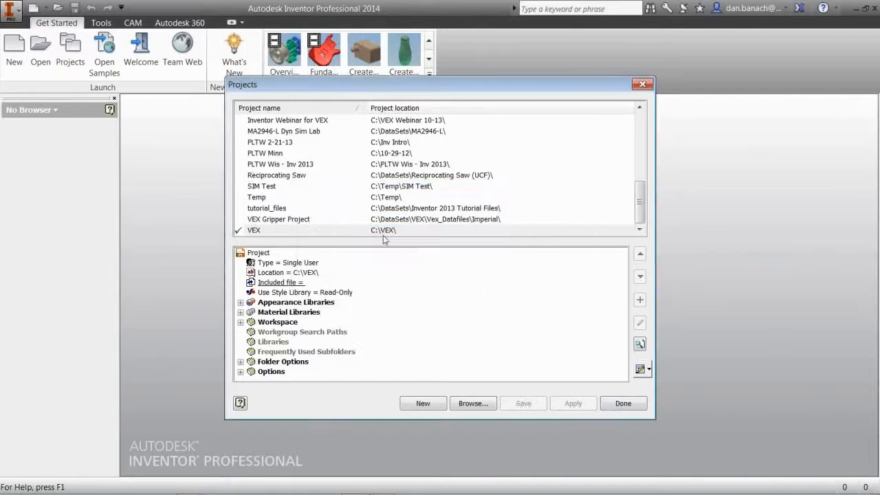
{"action": "left_click", "coordinate": [613, 404]}
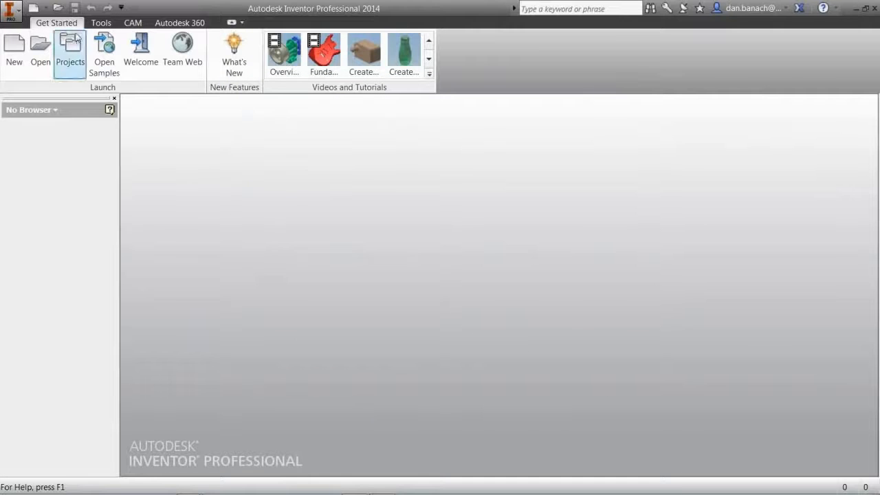
Check which folder the file-opening dialog uses for the VEX project, and leave without opening a file
{"action": "left_click", "coordinate": [59, 9]}
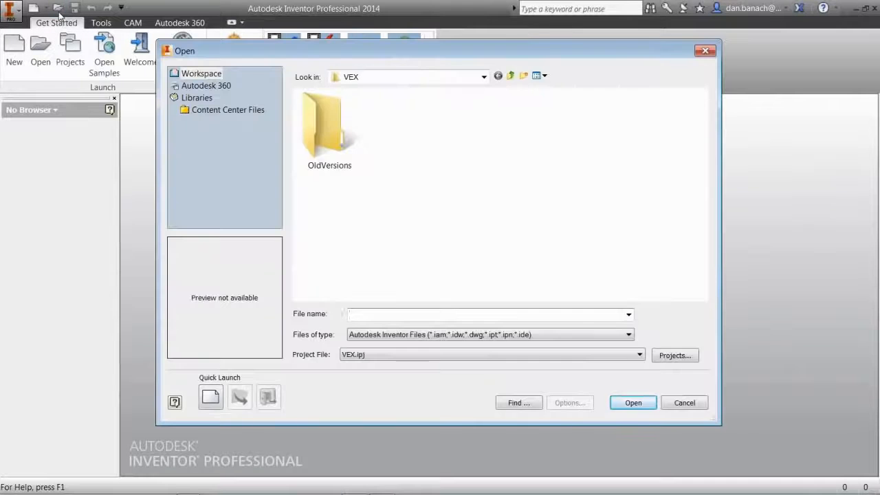
{"action": "left_click", "coordinate": [483, 77]}
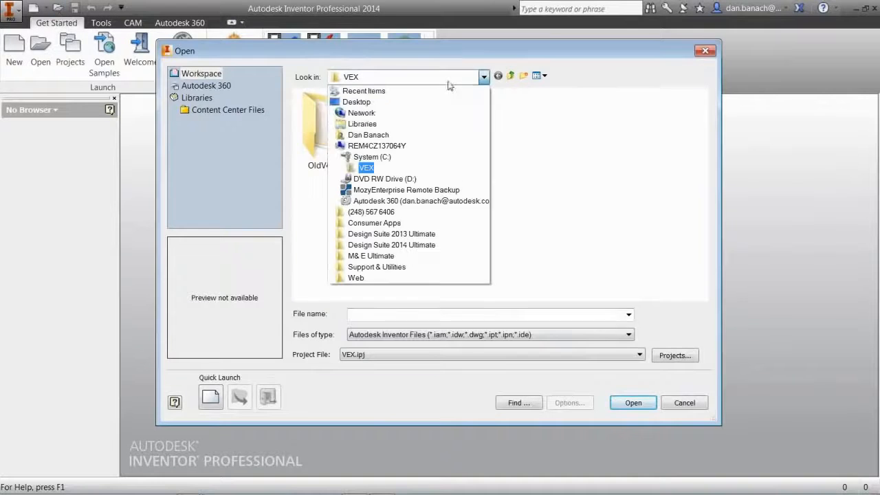
{"action": "left_click", "coordinate": [367, 168]}
{"action": "key", "text": "Escape"}
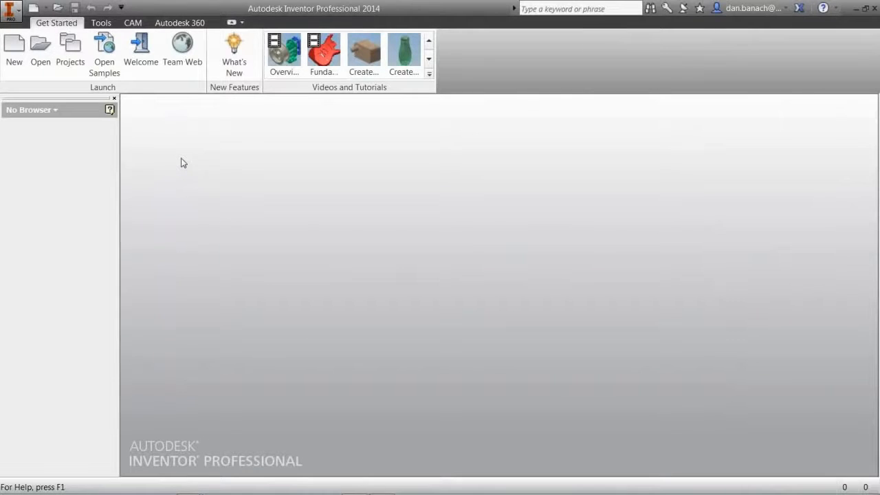
Load the existing project file Inventor Webinar for VEX.ipj from C:\VEX Webinar 10-13 as the active project
{"action": "left_click", "coordinate": [67, 52]}
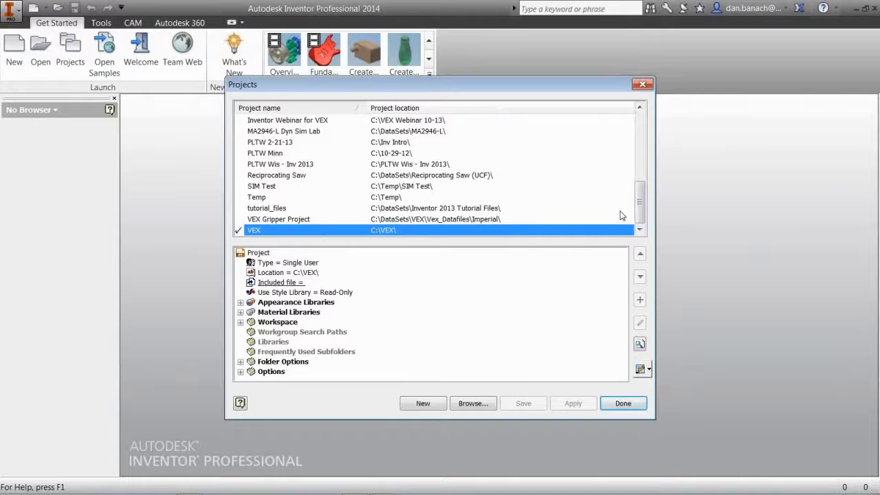
{"action": "left_click", "coordinate": [473, 403]}
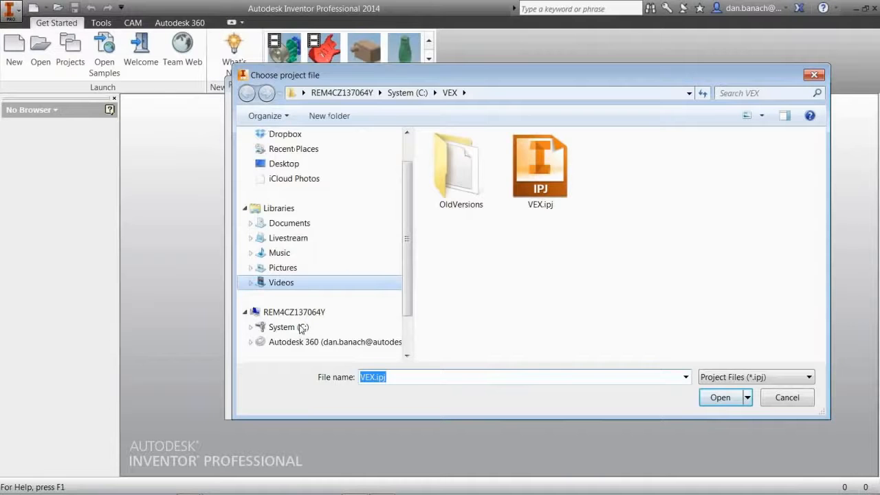
{"action": "left_click", "coordinate": [301, 328]}
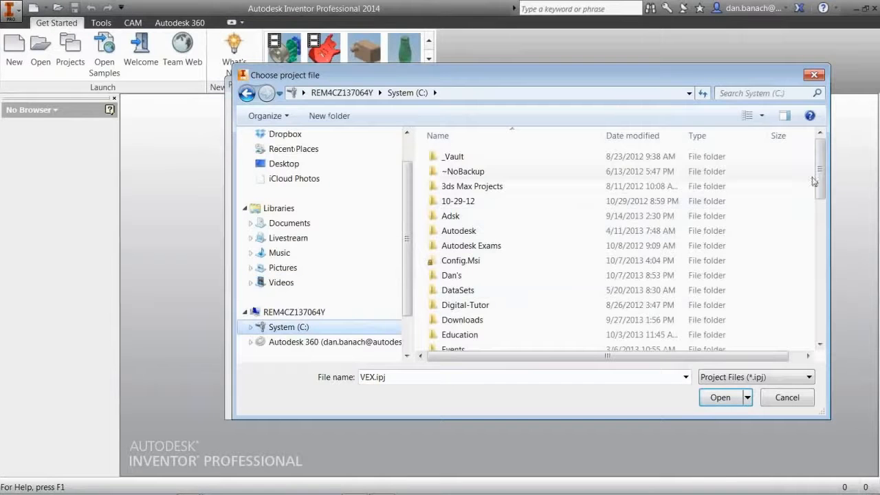
{"action": "left_click_drag", "start_coordinate": [820, 191], "coordinate": [818, 338]}
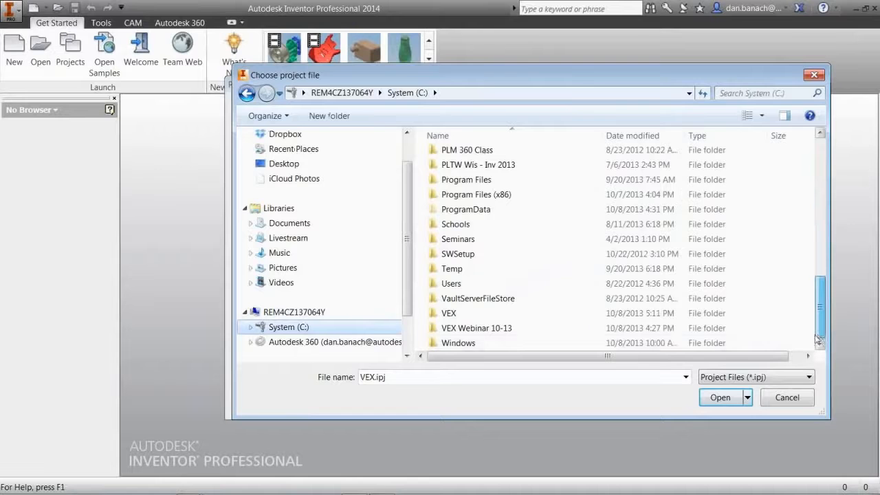
{"action": "double_click", "coordinate": [478, 328]}
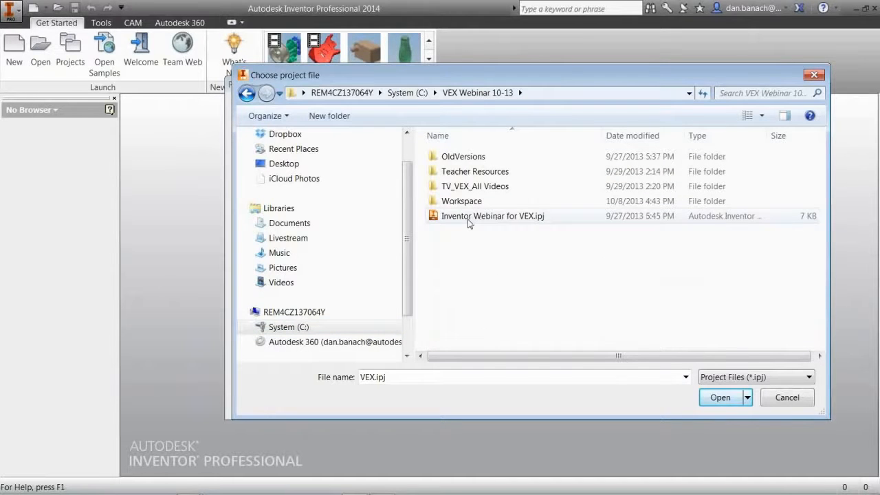
{"action": "double_click", "coordinate": [514, 219]}
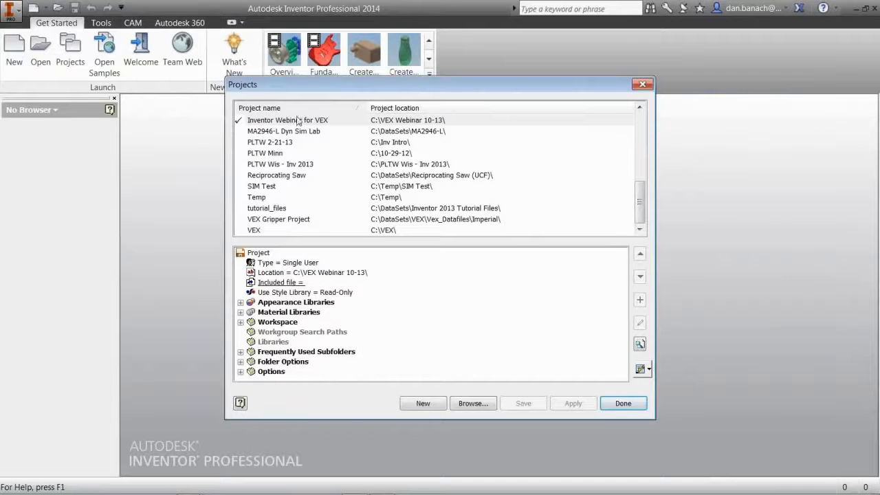
{"action": "left_click", "coordinate": [624, 404]}
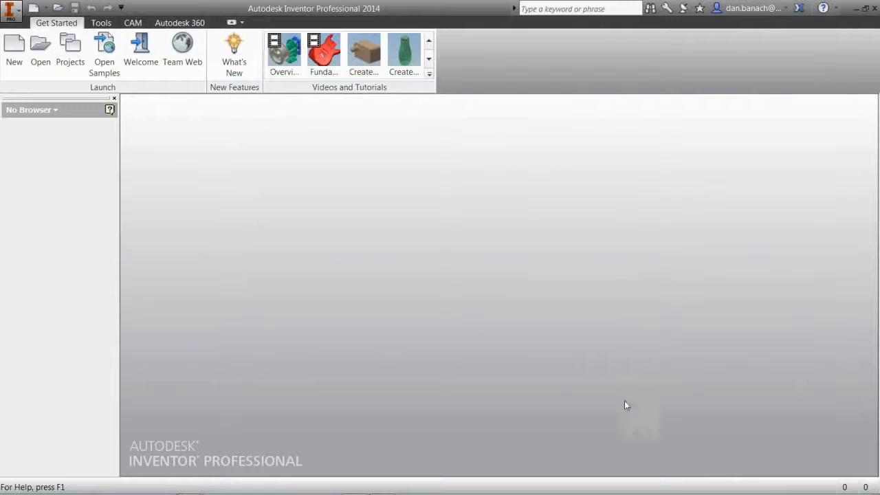
Open the assembly _VEX_Gripper_Assembly .iam from the project's Workspace folder
{"action": "left_click", "coordinate": [40, 54]}
{"action": "left_click", "coordinate": [382, 244]}
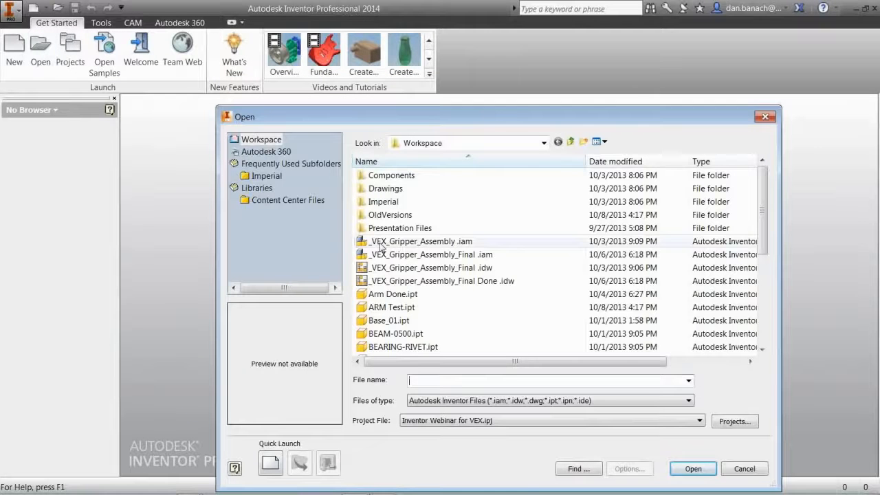
{"action": "left_click", "coordinate": [692, 468]}
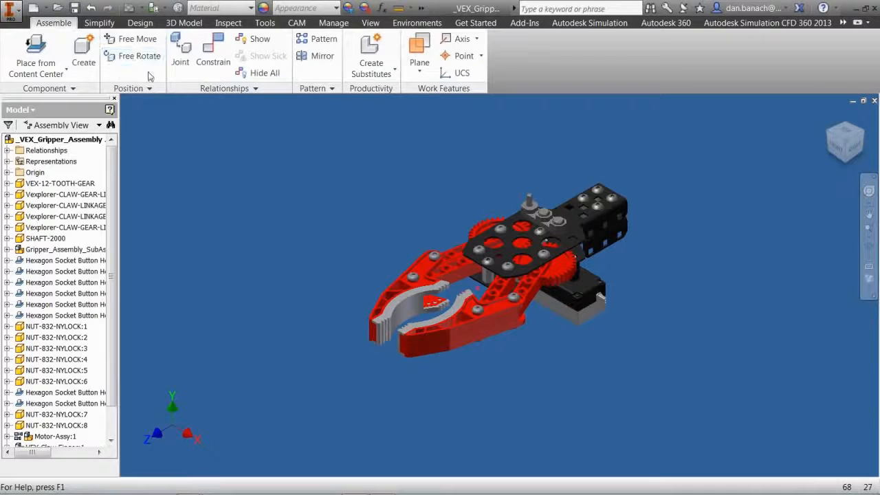
Undock the model browser, dock it back at its original place and widen it to fit the component names
{"action": "left_click_drag", "start_coordinate": [84, 102], "coordinate": [210, 153]}
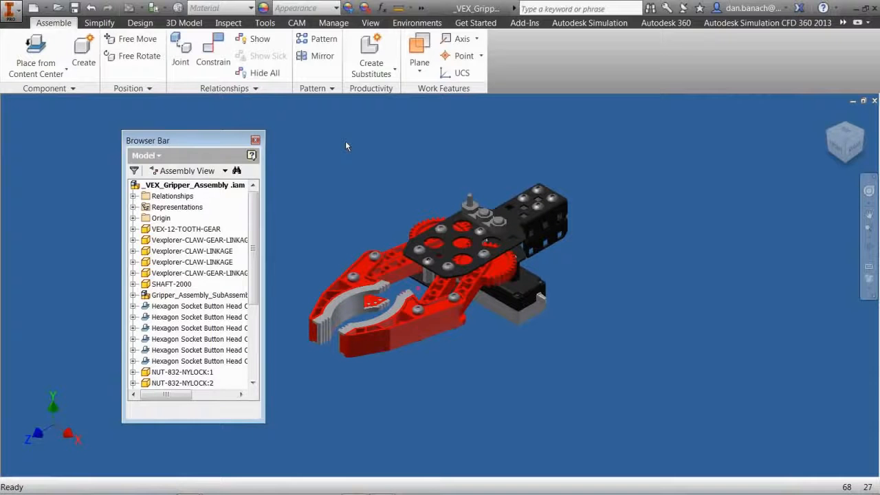
{"action": "left_click_drag", "start_coordinate": [237, 149], "coordinate": [61, 116]}
{"action": "left_click_drag", "start_coordinate": [118, 137], "coordinate": [144, 171]}
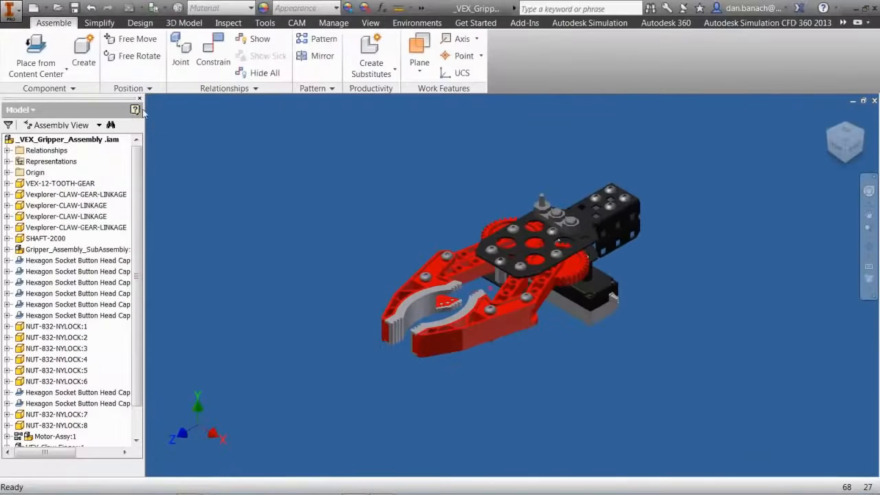
Close the model browser and turn its display back on
{"action": "left_click", "coordinate": [138, 100]}
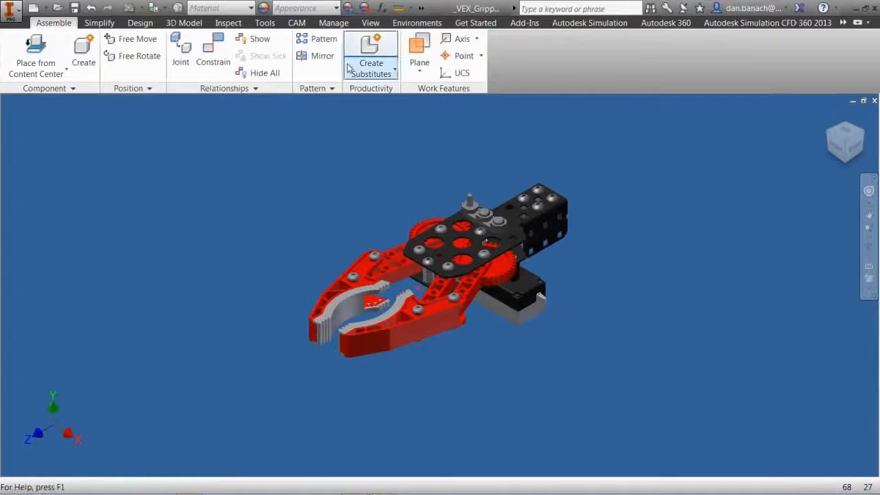
{"action": "left_click", "coordinate": [370, 23]}
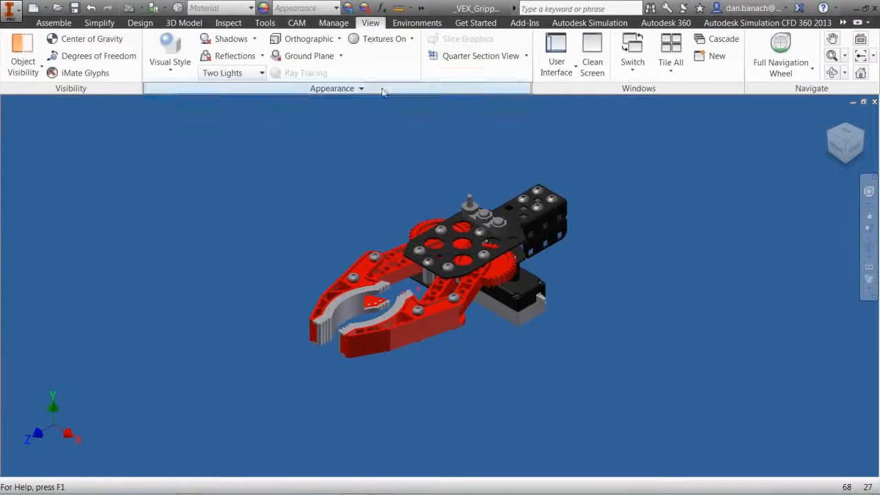
{"action": "left_click", "coordinate": [564, 69]}
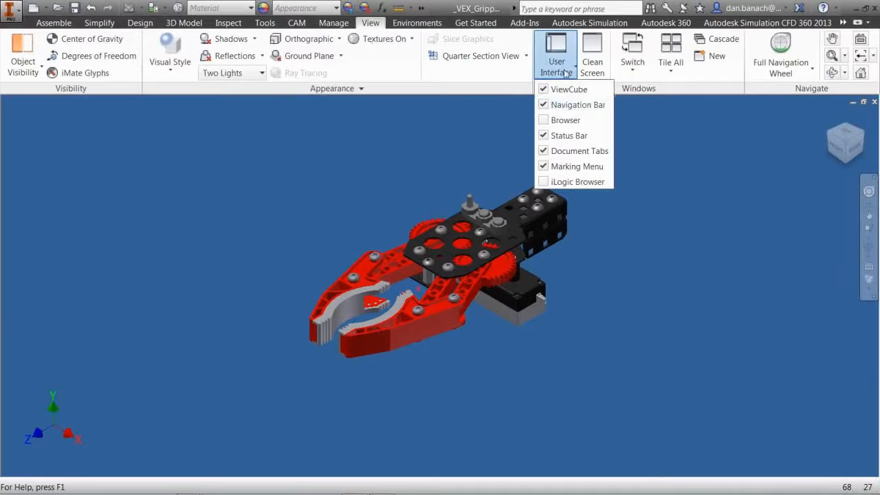
{"action": "left_click", "coordinate": [548, 119]}
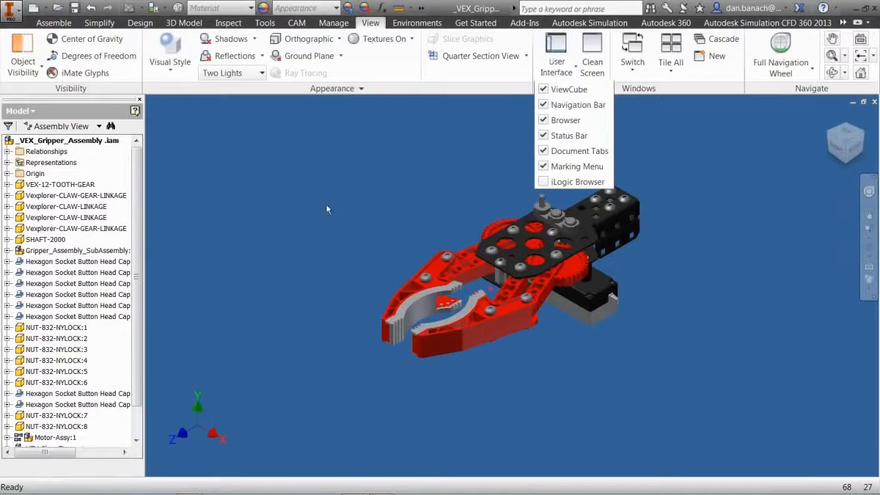
{"action": "left_click", "coordinate": [327, 209]}
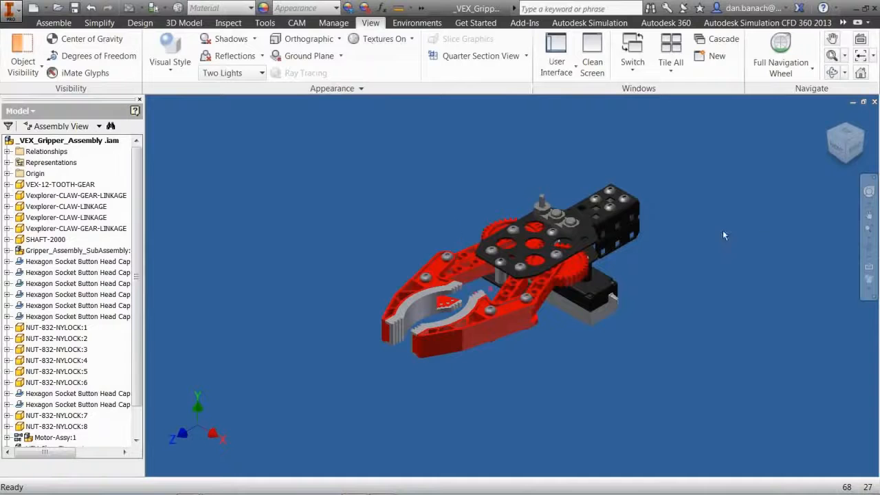
Rotate the gripper assembly with the ViewCube to look at it from the back
{"action": "mouse_move", "coordinate": [864, 138]}
{"action": "left_mouse_down"}
{"action": "mouse_move", "coordinate": [846, 147]}
{"action": "mouse_move", "coordinate": [857, 153]}
{"action": "left_mouse_up"}
{"action": "left_click", "coordinate": [857, 153]}
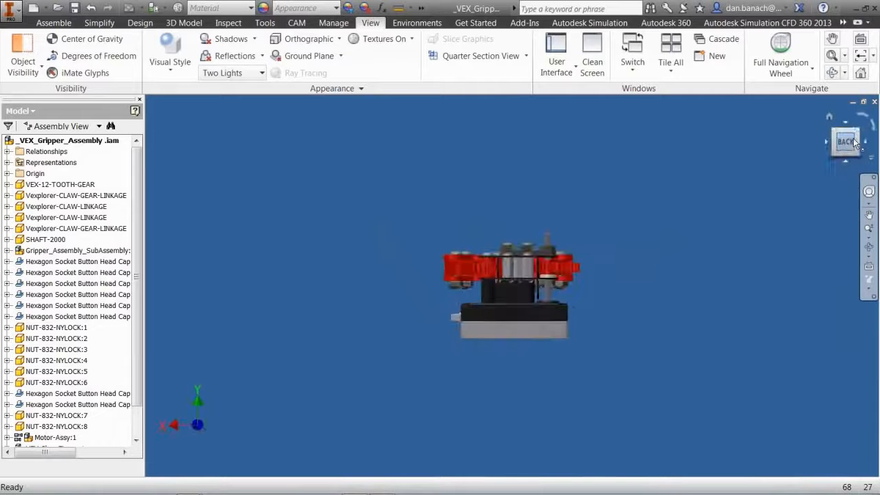
Rotate the gripper assembly freely with the ViewCube and Free Orbit to look at it from an angle above
{"action": "left_click", "coordinate": [857, 130]}
{"action": "left_click_drag", "start_coordinate": [857, 136], "coordinate": [814, 172]}
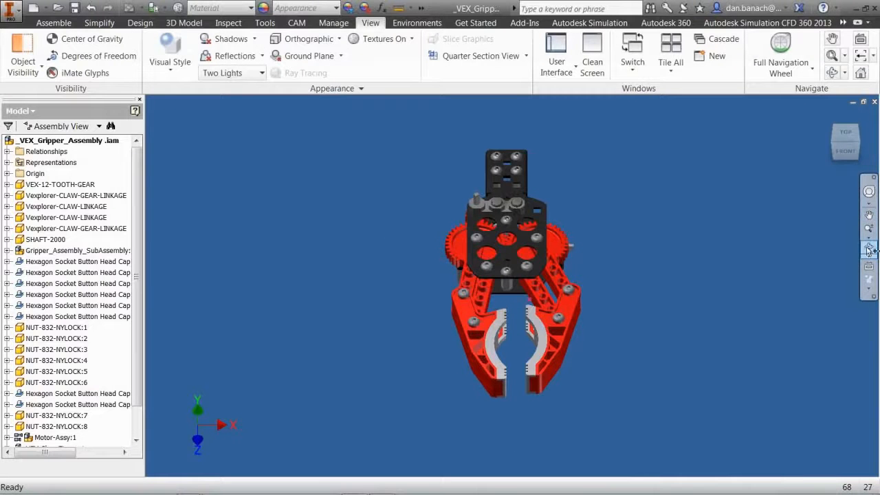
{"action": "left_click", "coordinate": [869, 246]}
{"action": "left_click_drag", "start_coordinate": [568, 261], "coordinate": [379, 165]}
{"action": "right_click", "coordinate": [357, 171]}
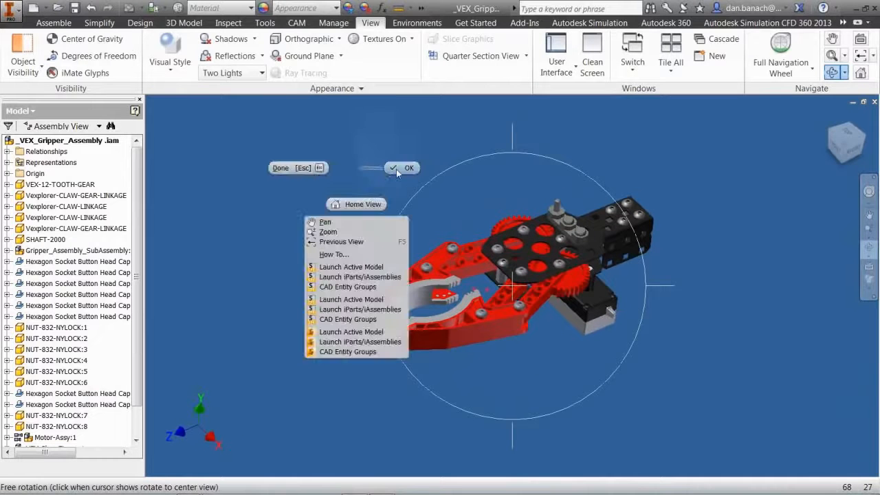
{"action": "left_click", "coordinate": [396, 169]}
Return the gripper assembly to its home view
{"action": "right_click", "coordinate": [392, 169]}
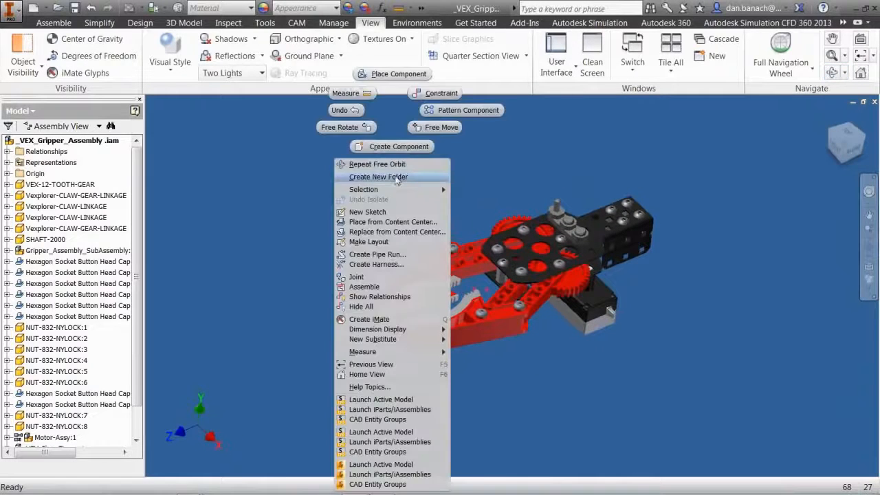
{"action": "left_click", "coordinate": [421, 375]}
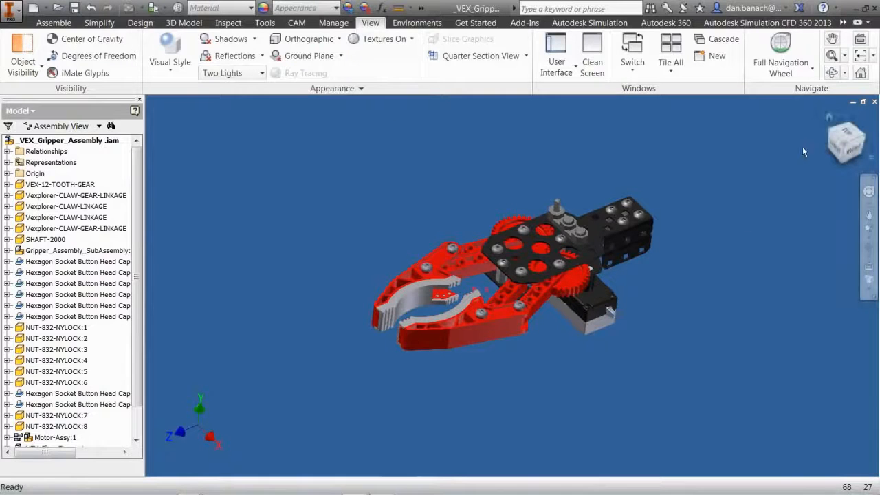
{"action": "left_click", "coordinate": [829, 117]}
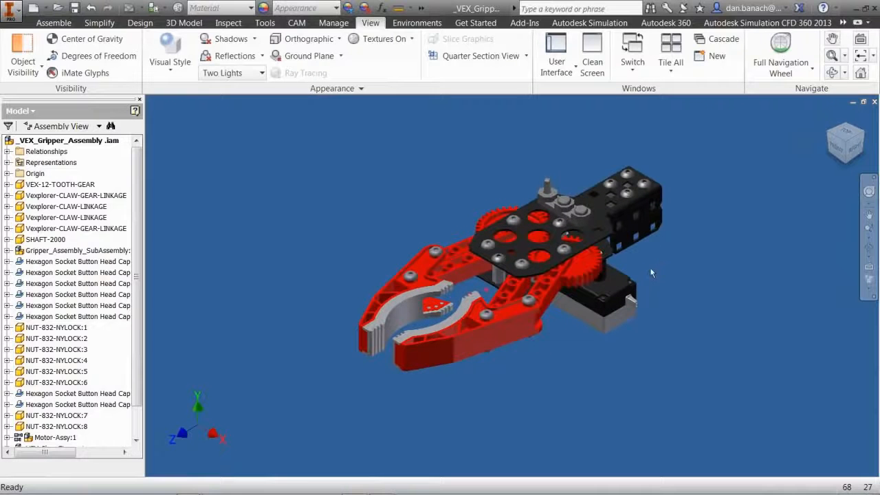
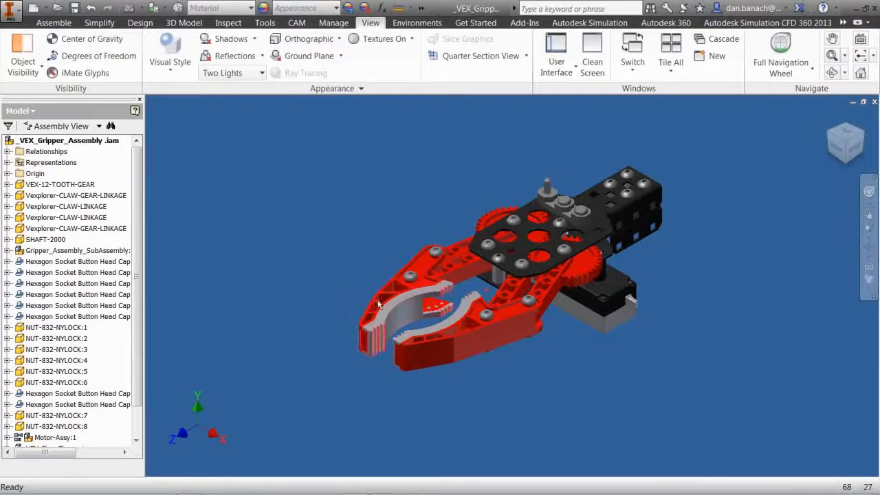
Delete the claw at the front ends of the rear linkages and use Free Move to pull its screws and nuts clear of them
{"action": "left_click", "coordinate": [406, 296]}
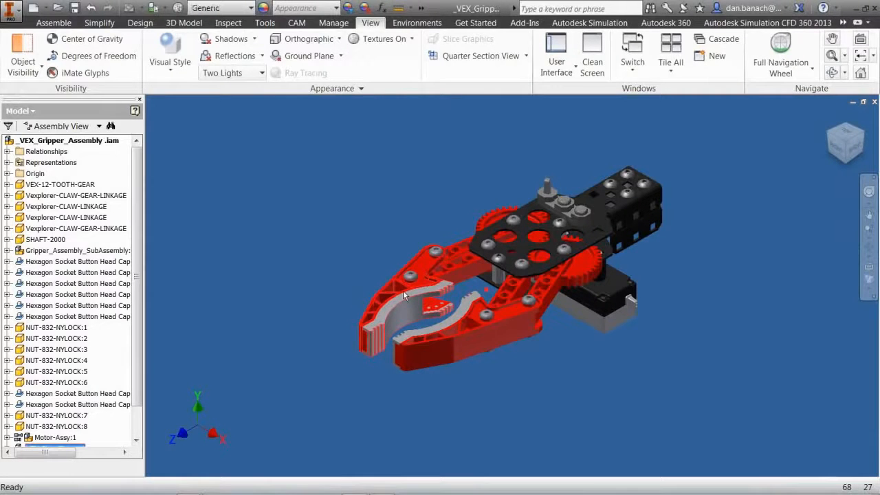
{"action": "key", "text": "Delete"}
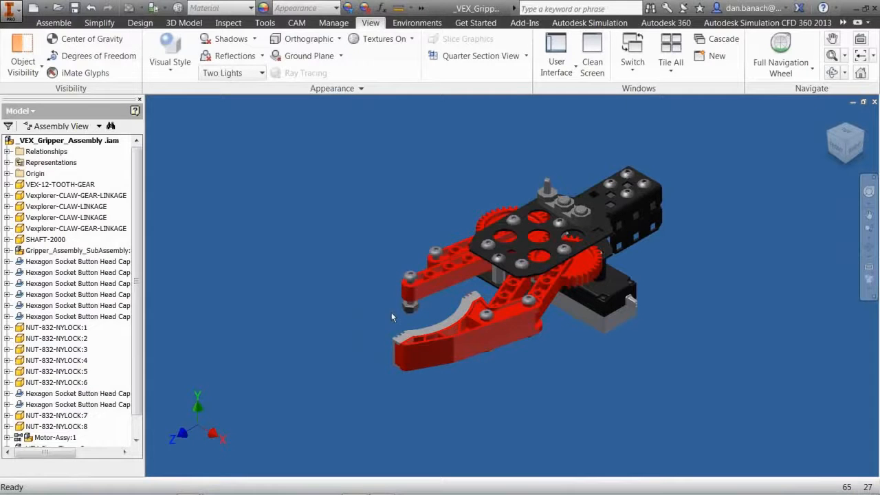
{"action": "left_click", "coordinate": [442, 267]}
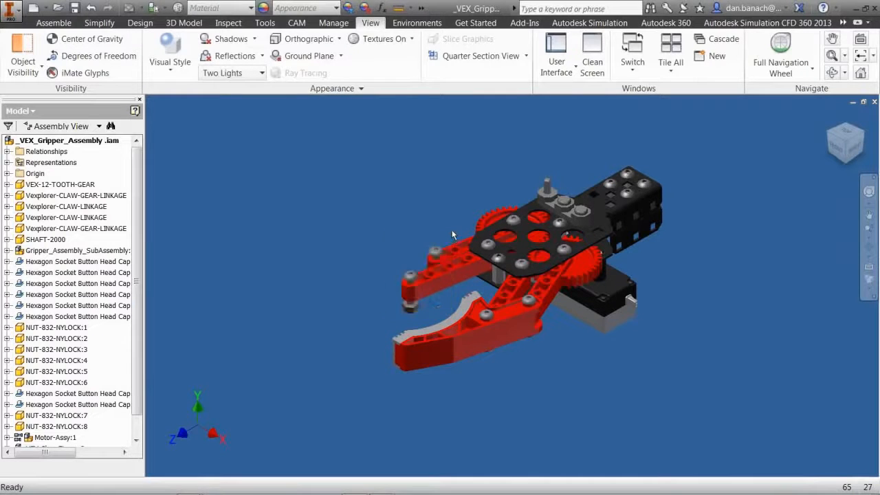
{"action": "left_click", "coordinate": [59, 26]}
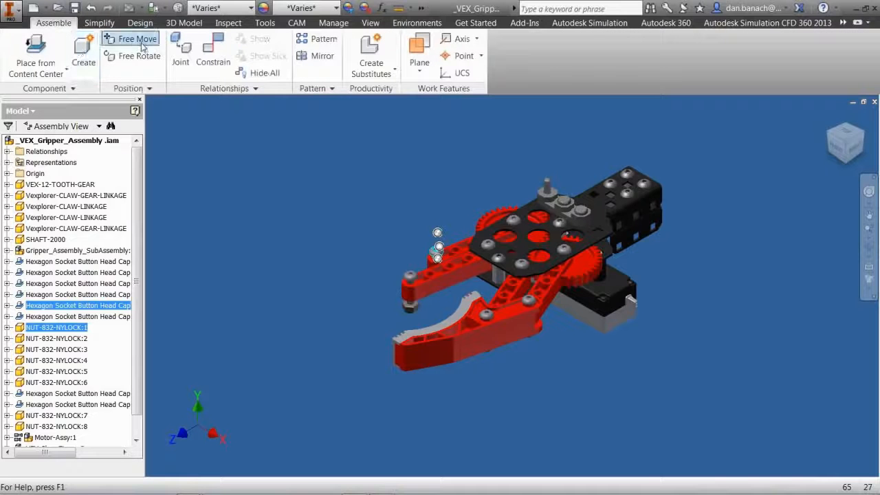
{"action": "key", "text": "v"}
{"action": "left_click_drag", "start_coordinate": [437, 245], "coordinate": [376, 224]}
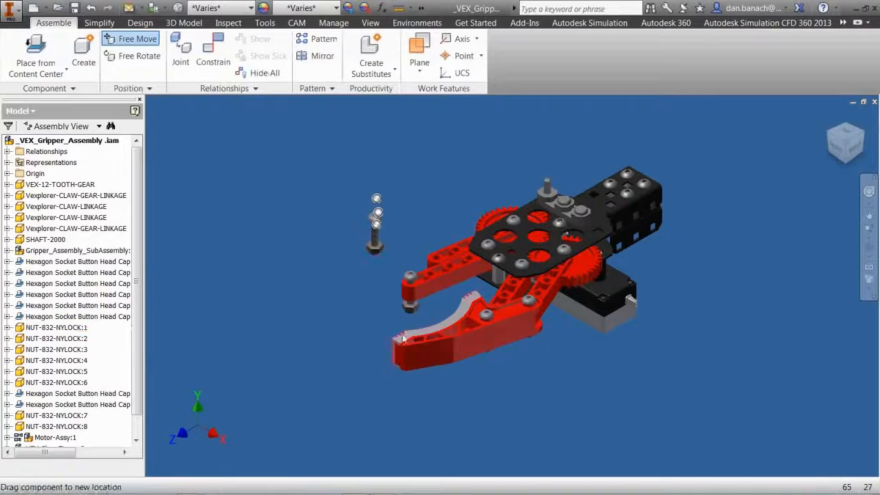
{"action": "left_click_drag", "start_coordinate": [399, 313], "coordinate": [336, 273]}
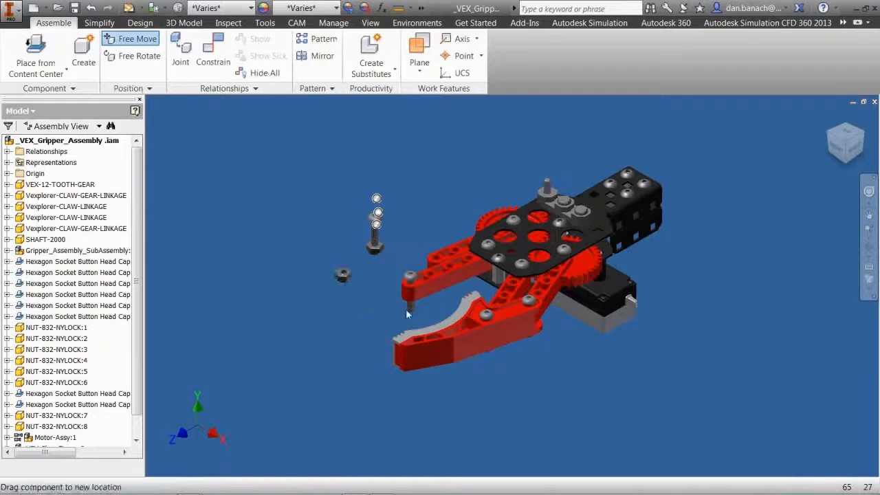
{"action": "left_click_drag", "start_coordinate": [402, 300], "coordinate": [347, 248]}
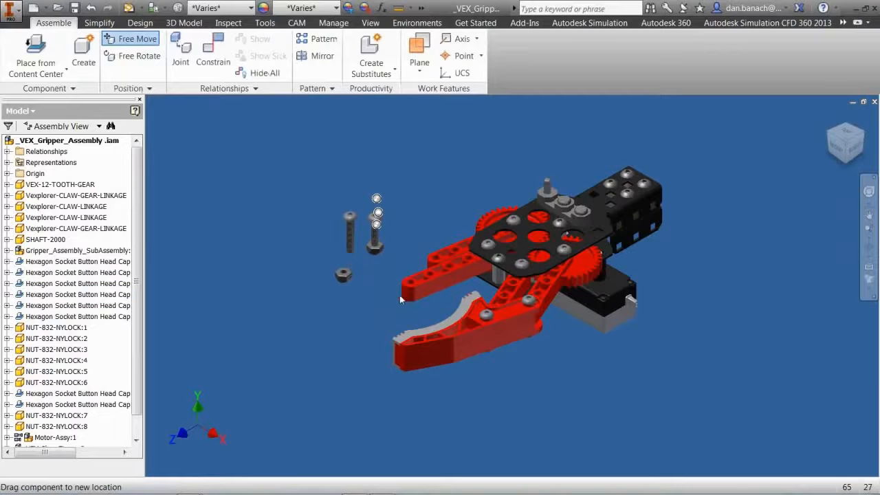
Leave Free Move and swing the remaining claw with its geared linkages to demonstrate the constrained motion of the gripper
{"action": "scroll", "coordinate": [403, 301], "scroll_direction": "up", "scroll_amount": 3}
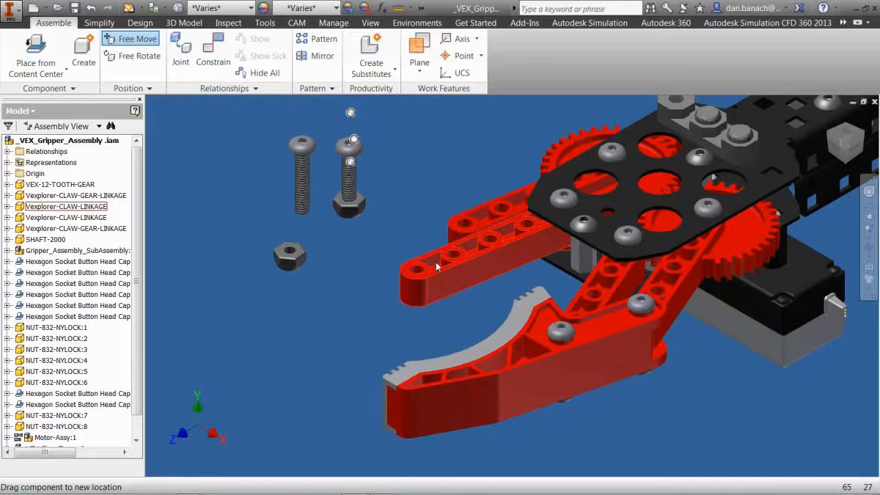
{"action": "scroll", "coordinate": [454, 285], "scroll_direction": "down", "scroll_amount": 3}
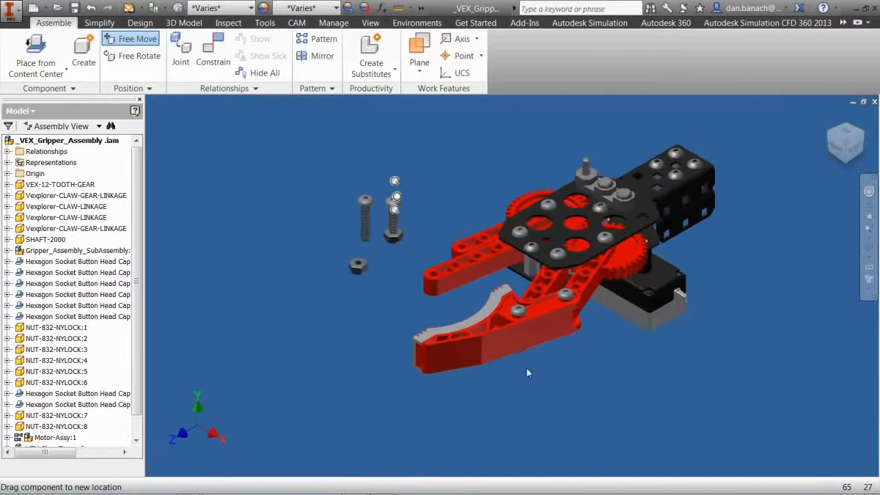
{"action": "middle_click_drag", "start_coordinate": [592, 350], "coordinate": [604, 382], "text": "shift"}
{"action": "left_click_drag", "start_coordinate": [556, 353], "coordinate": [501, 317]}
{"action": "key", "text": "Escape"}
{"action": "left_click_drag", "start_coordinate": [557, 377], "coordinate": [509, 377]}
{"action": "left_click", "coordinate": [363, 351]}
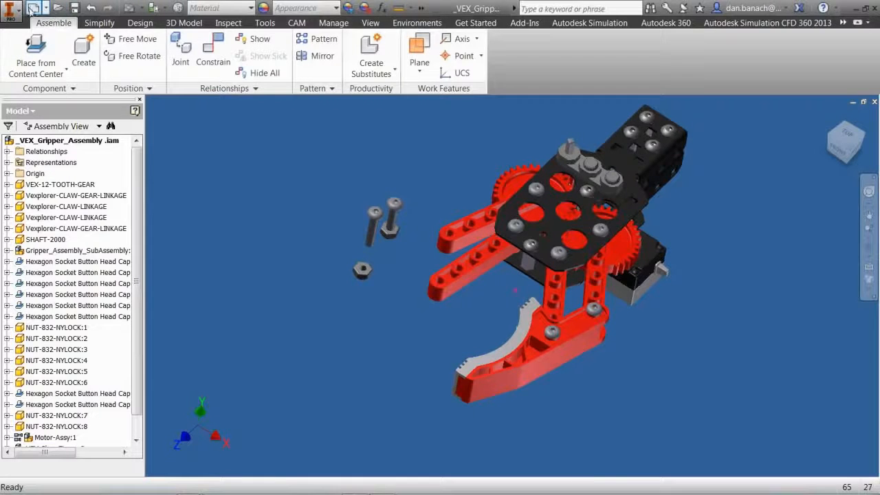
Review the English and Metric templates for new files, including Standard (in).ipt, and leave without creating a file
{"action": "left_click", "coordinate": [33, 9]}
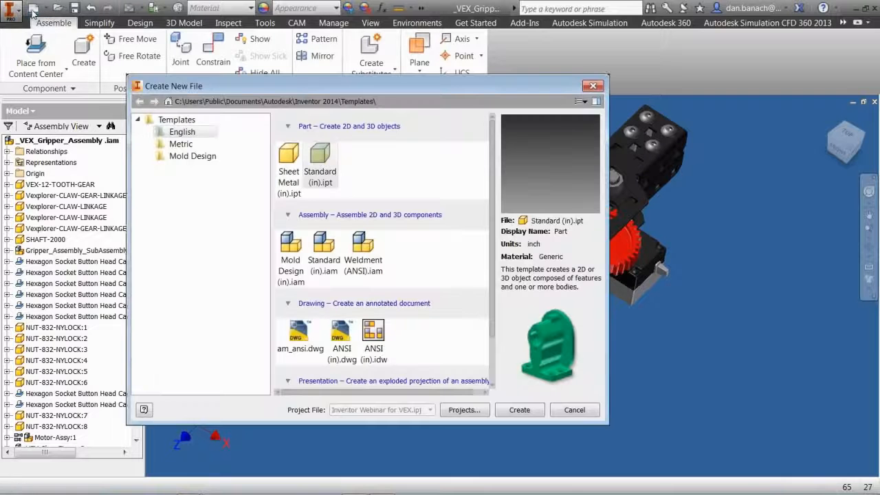
{"action": "left_click", "coordinate": [182, 144]}
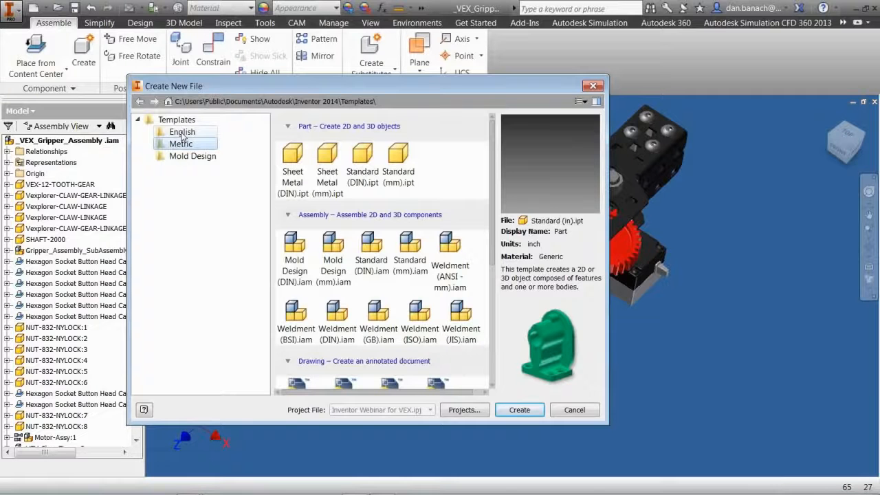
{"action": "left_click", "coordinate": [182, 134]}
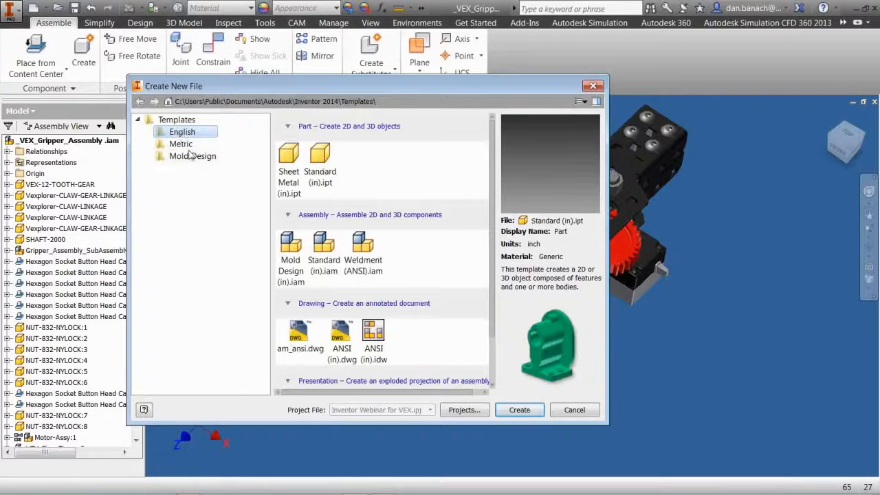
{"action": "left_click", "coordinate": [316, 166]}
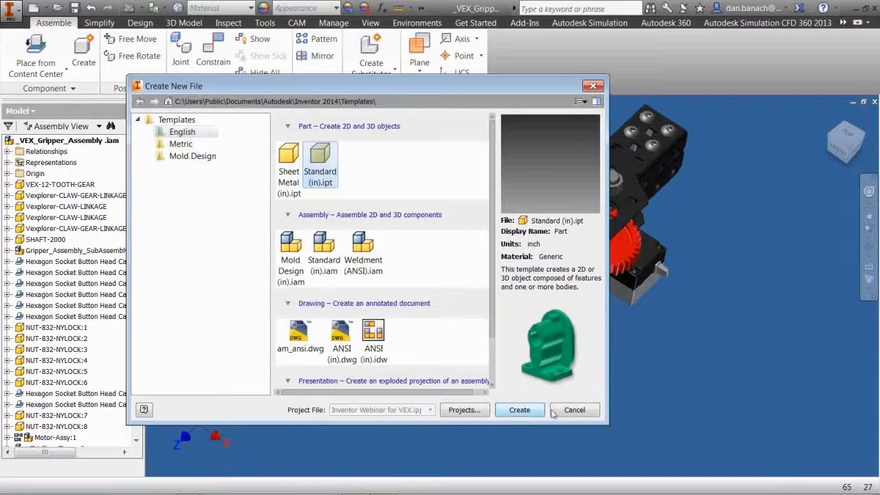
{"action": "left_click", "coordinate": [586, 411]}
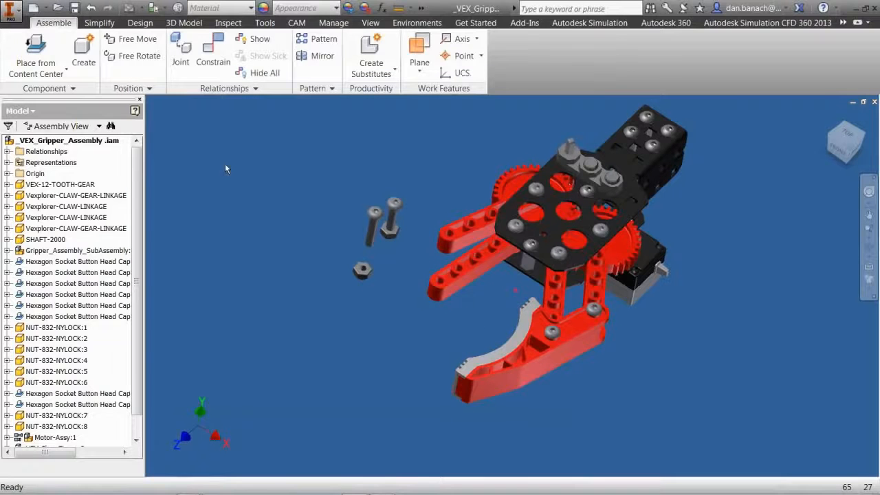
Create a new part file and check the description of the 2D Sketch command
{"action": "left_click", "coordinate": [45, 8]}
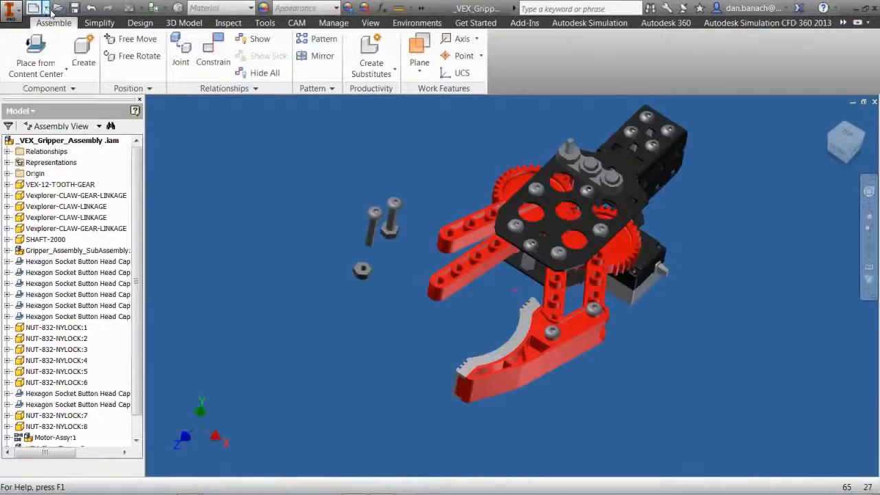
{"action": "left_click", "coordinate": [92, 15]}
{"action": "left_click", "coordinate": [61, 82]}
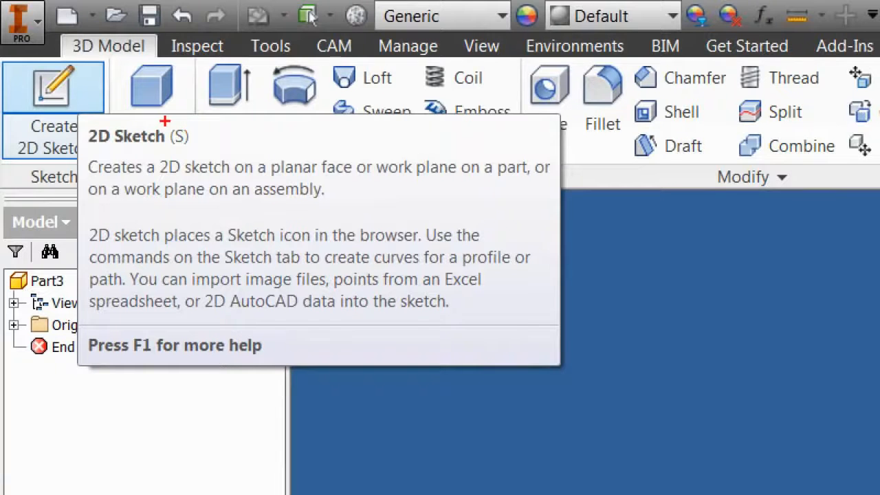
{"action": "left_click_drag", "start_coordinate": [165, 122], "coordinate": [200, 147], "text": "ctrl"}
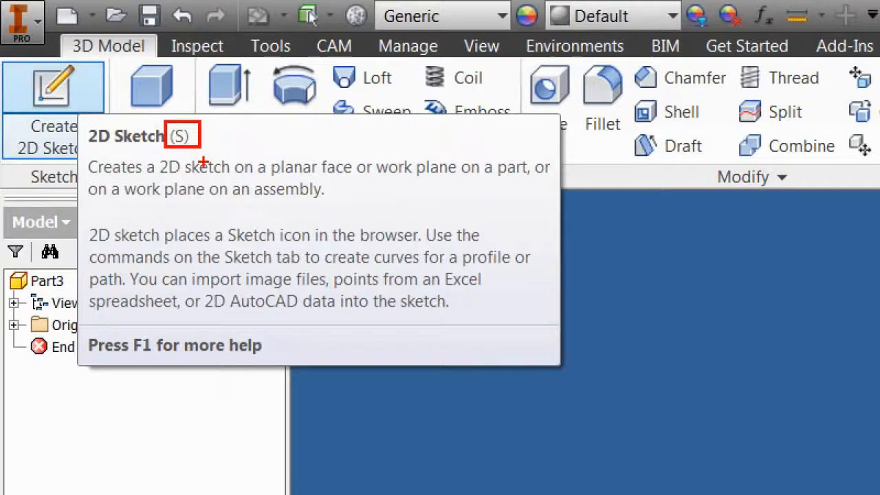
{"action": "key", "text": "Escape"}
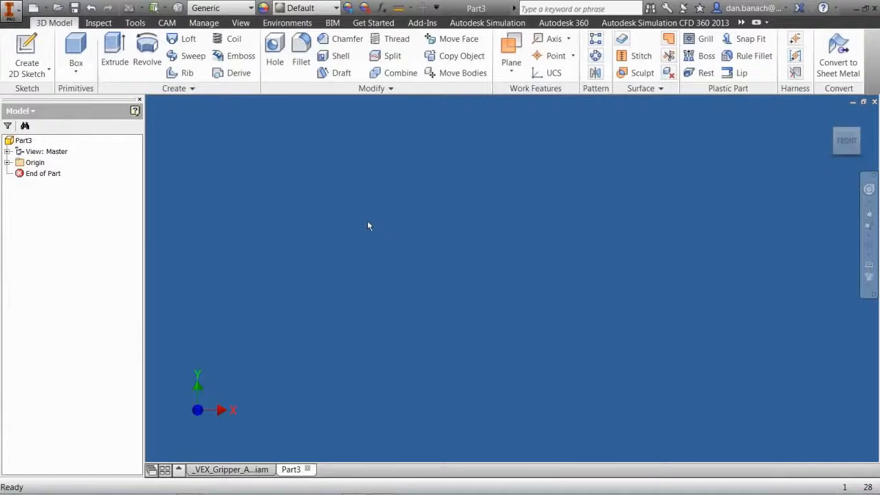
Start a new 2D sketch on the XZ plane of the part's origin
{"action": "right_click", "coordinate": [365, 225]}
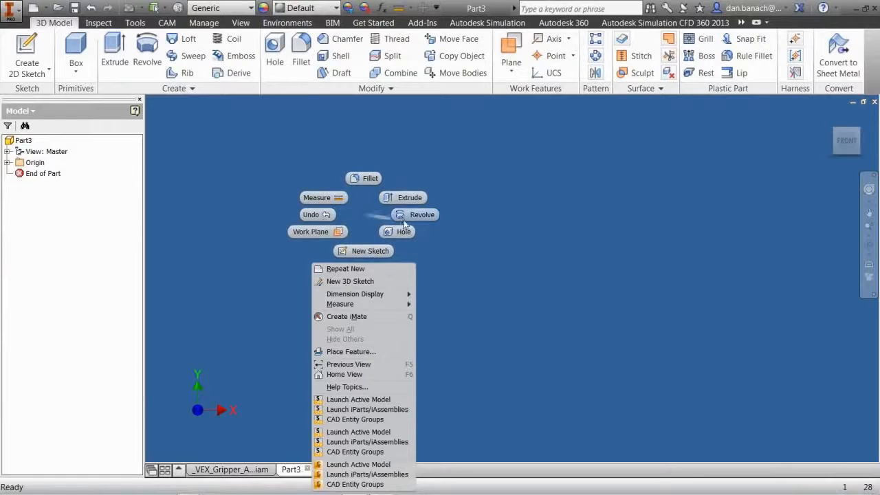
{"action": "left_click", "coordinate": [361, 252]}
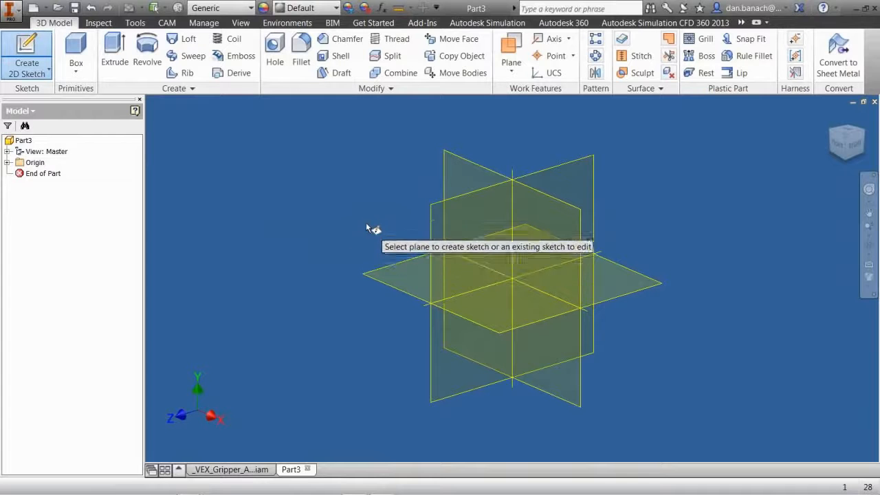
{"action": "left_click", "coordinate": [7, 163]}
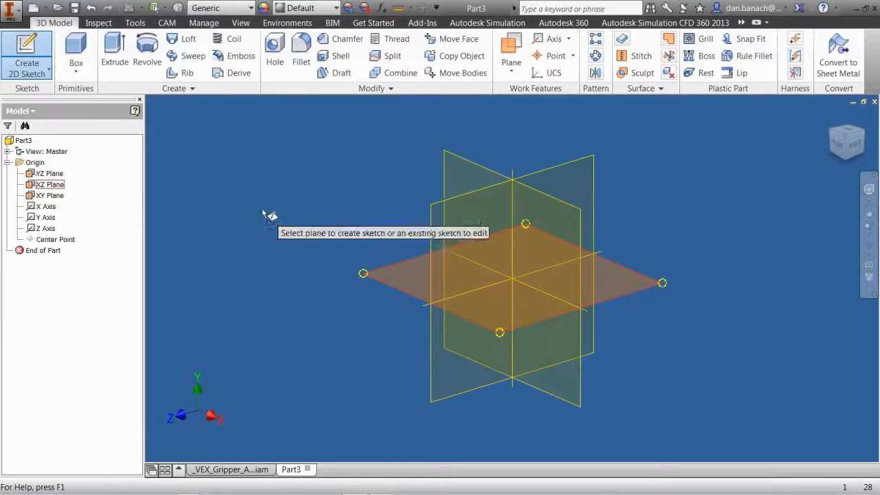
{"action": "left_click", "coordinate": [390, 281]}
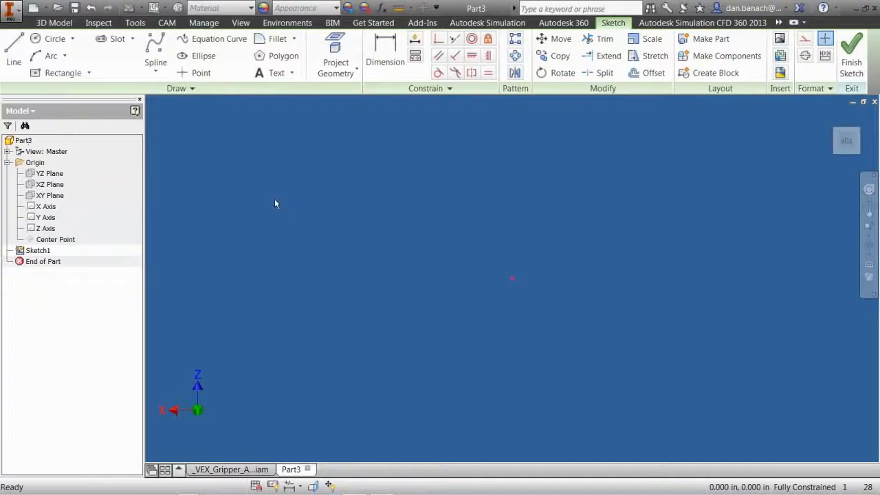
Draw a horizontal line 4 in long, starting just below the sketch's origin point
{"action": "right_click", "coordinate": [422, 146]}
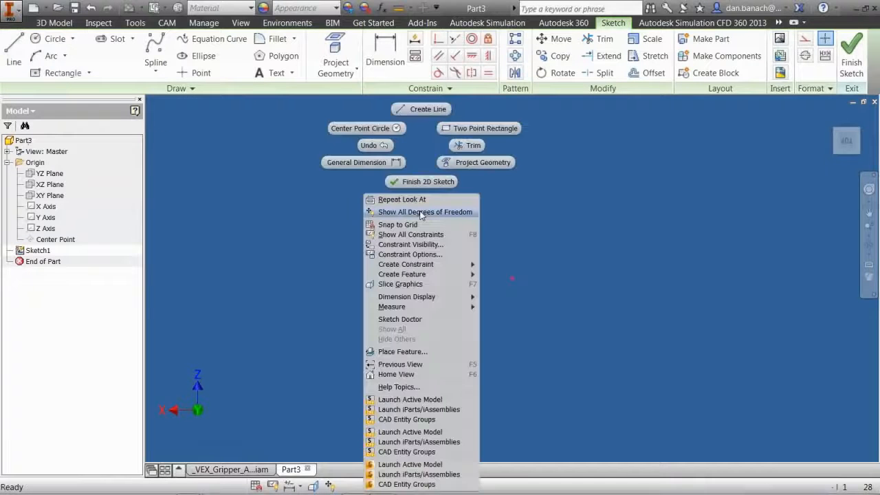
{"action": "left_click", "coordinate": [423, 110]}
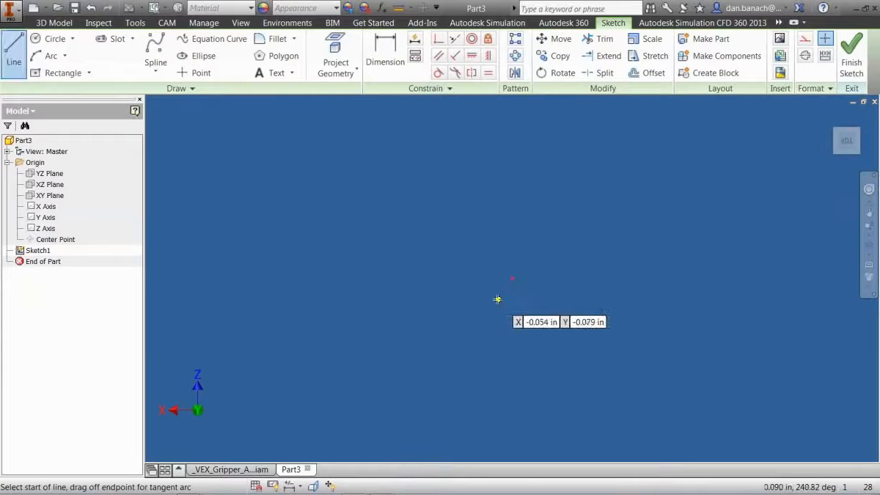
{"action": "left_click", "coordinate": [363, 259]}
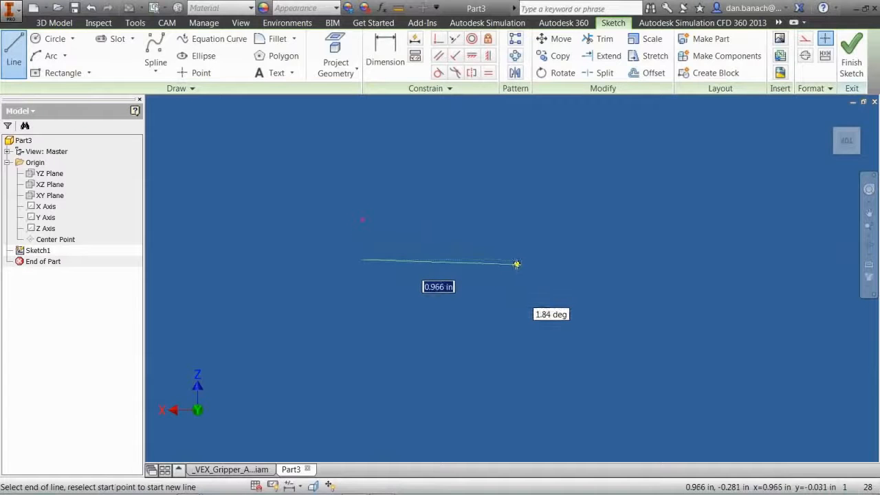
{"action": "type", "text": "4"}
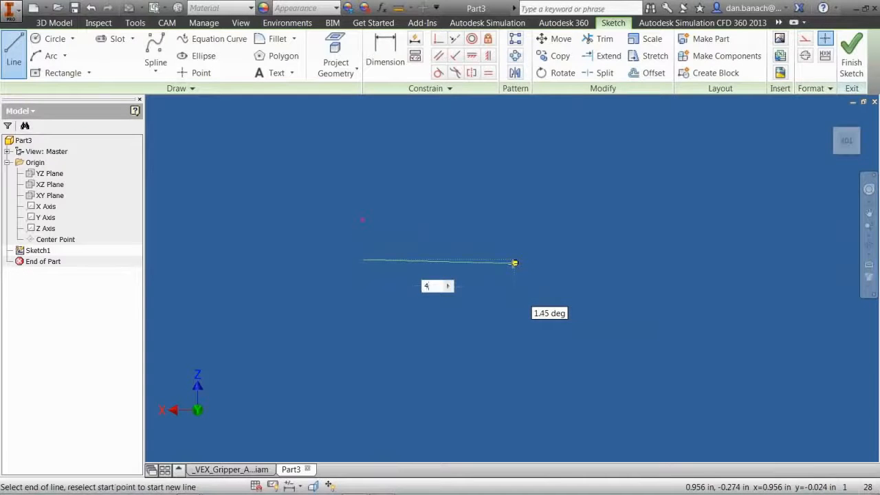
{"action": "key", "text": "Tab"}
{"action": "middle_click_drag", "start_coordinate": [522, 255], "coordinate": [410, 271]}
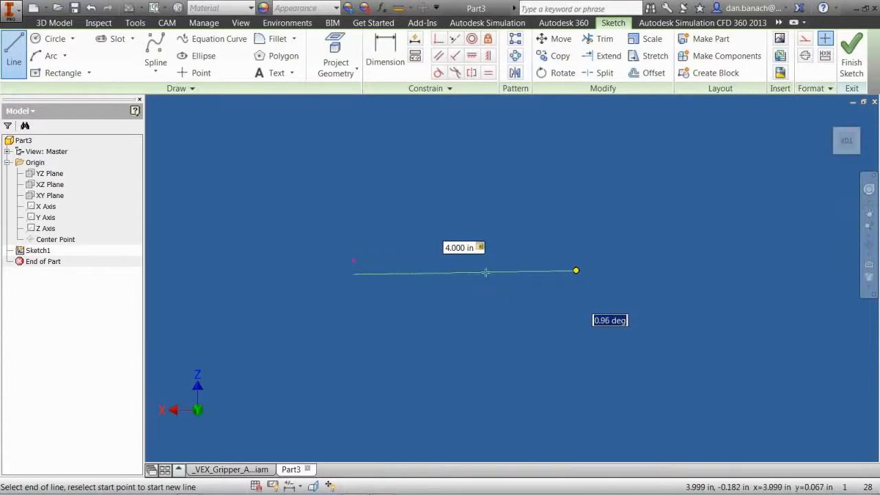
{"action": "left_click", "coordinate": [525, 275]}
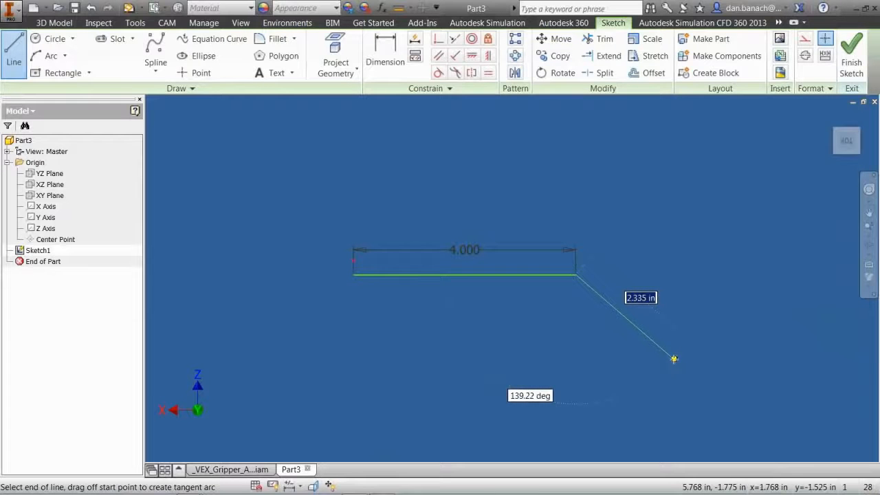
Draw a 2 in line sloping down and to the right from the right end of the 4 in horizontal line
{"action": "type", "text": "2"}
{"action": "key", "text": "Tab"}
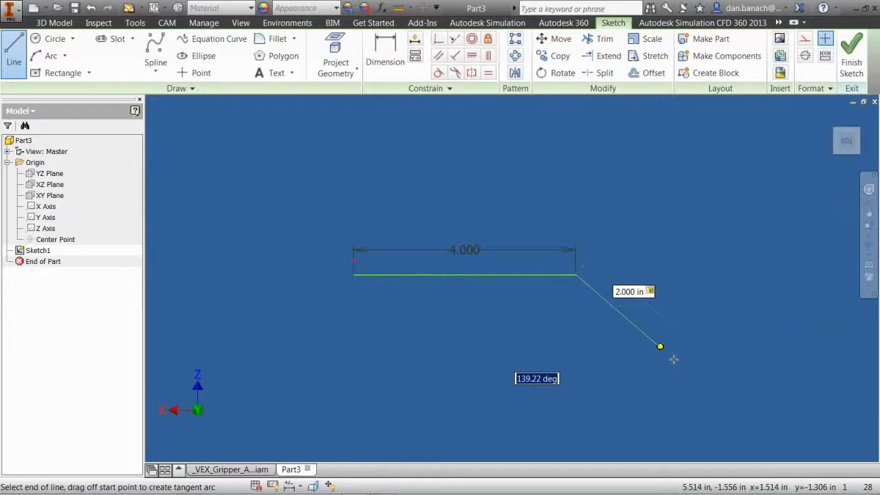
{"action": "left_click", "coordinate": [673, 359]}
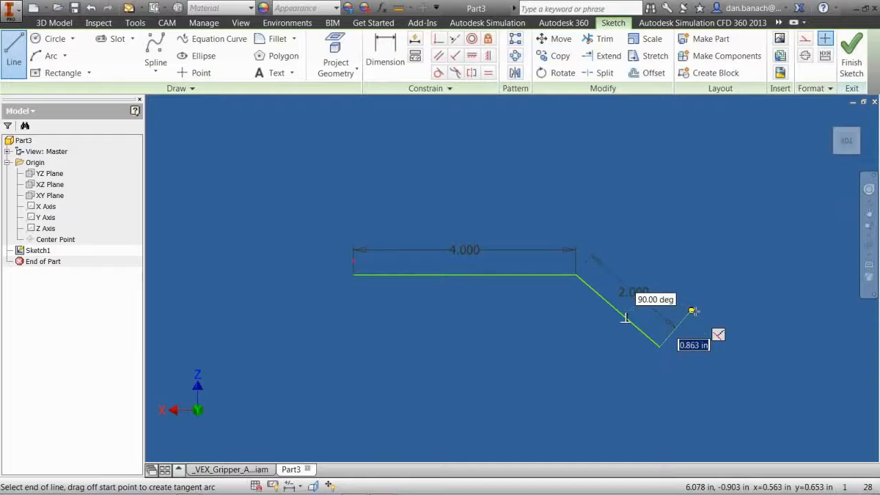
Continue the outline with a perpendicular end line about 0.86 in long, then lines parallel to the 2 in and 4 in lines, ending above the start point
{"action": "left_click", "coordinate": [693, 310]}
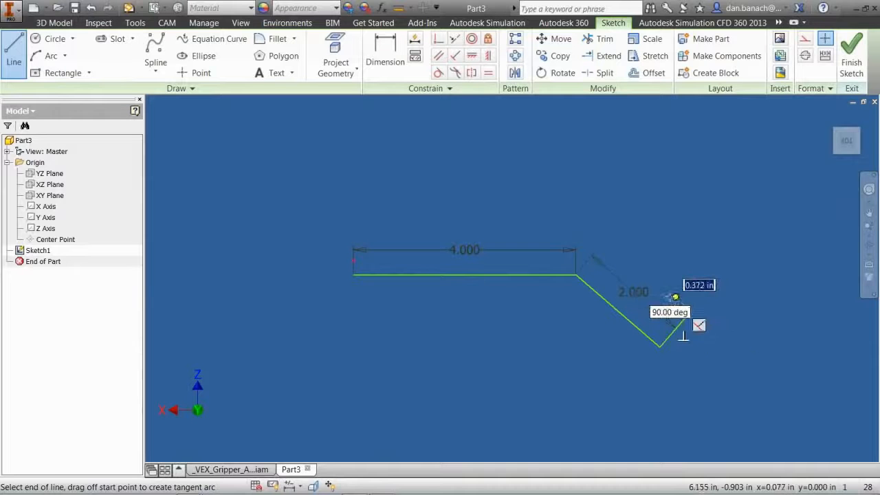
{"action": "left_click", "coordinate": [602, 235]}
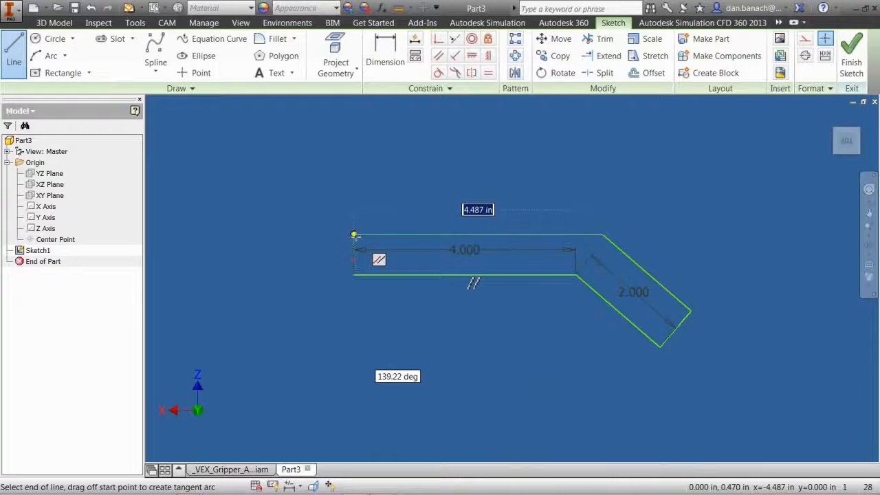
{"action": "left_click", "coordinate": [353, 236]}
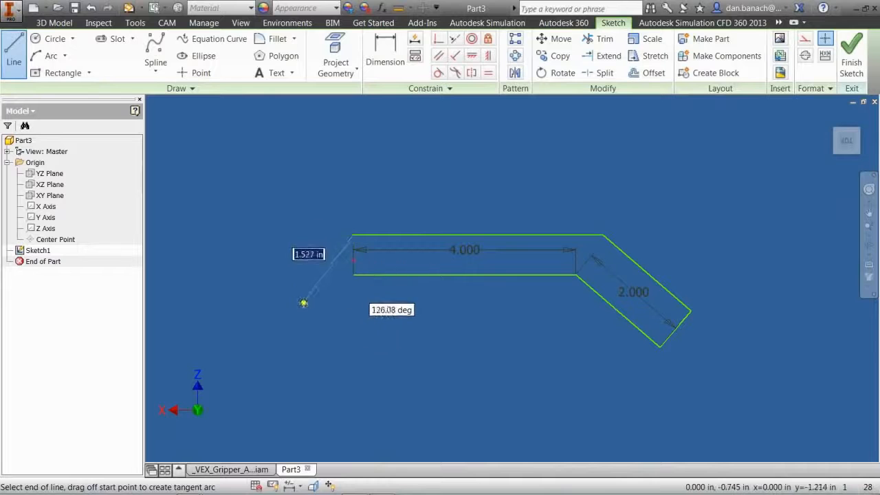
Close the outline's left end with a tangent arc to the start of the 4 in line and finish the Line command
{"action": "scroll", "coordinate": [344, 262], "scroll_direction": "down", "scroll_amount": 3}
{"action": "scroll", "coordinate": [344, 262], "scroll_direction": "down", "scroll_amount": 3}
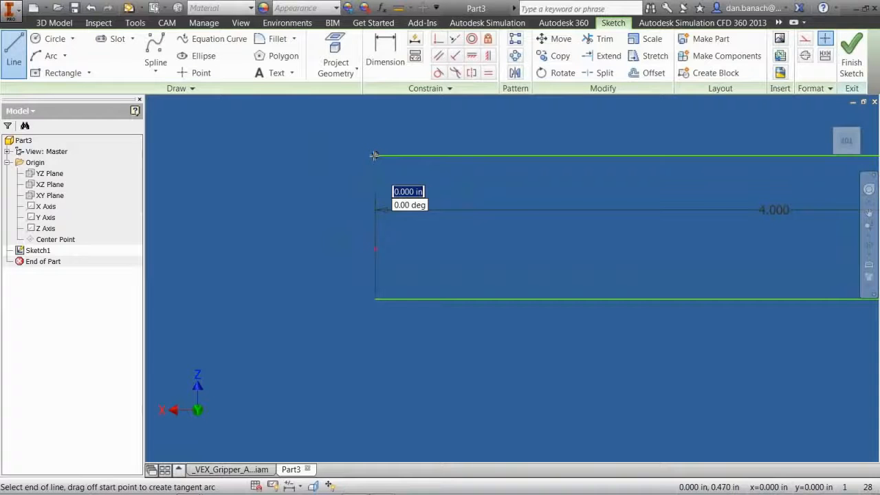
{"action": "left_click_drag", "start_coordinate": [373, 156], "coordinate": [376, 298]}
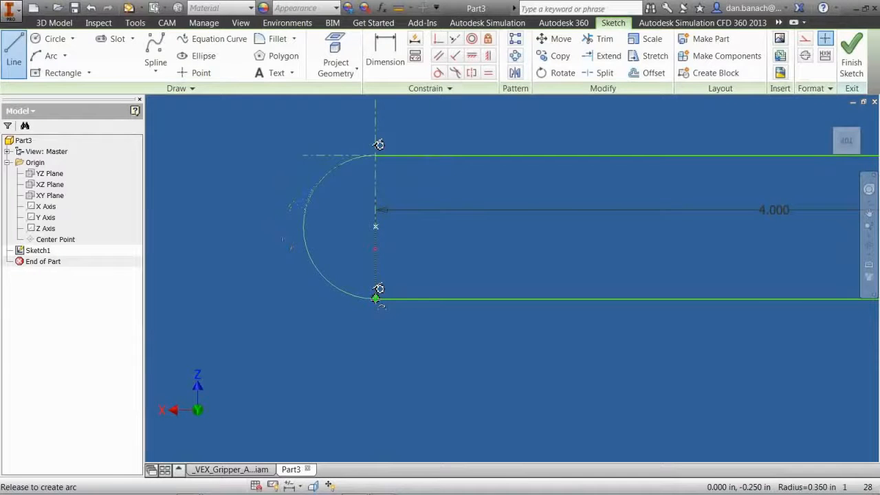
{"action": "left_click_drag", "start_coordinate": [376, 298], "coordinate": [376, 298]}
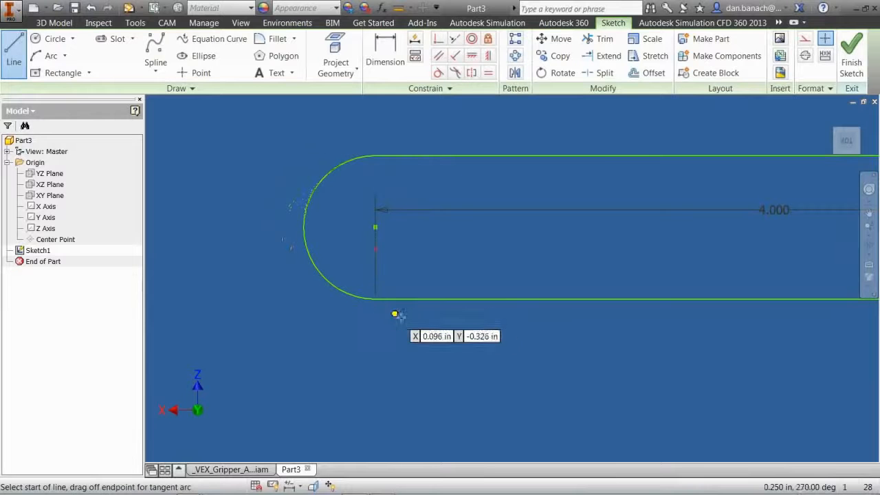
{"action": "right_click", "coordinate": [551, 356]}
{"action": "left_click", "coordinate": [585, 357]}
Move the end arc's center point onto the sketch's origin point so the two coincide
{"action": "scroll", "coordinate": [580, 352], "scroll_direction": "up", "scroll_amount": 3}
{"action": "middle_click_drag", "start_coordinate": [649, 334], "coordinate": [473, 237]}
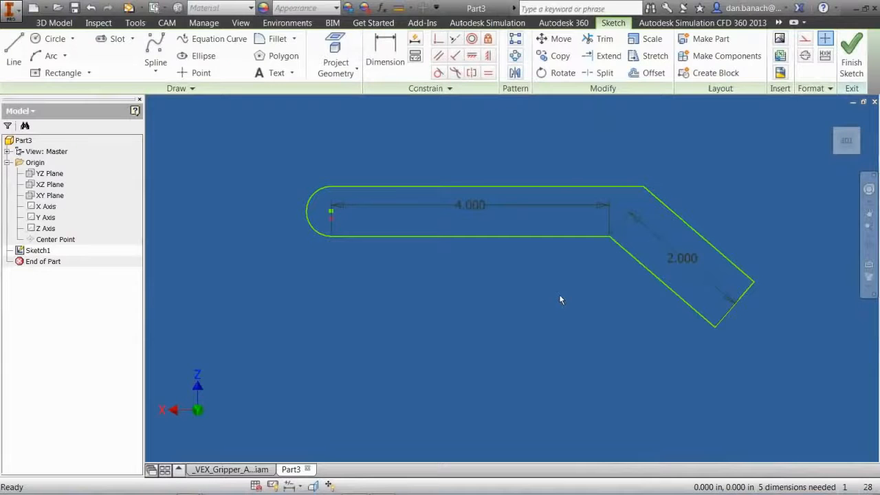
{"action": "scroll", "coordinate": [338, 233], "scroll_direction": "up", "scroll_amount": 2}
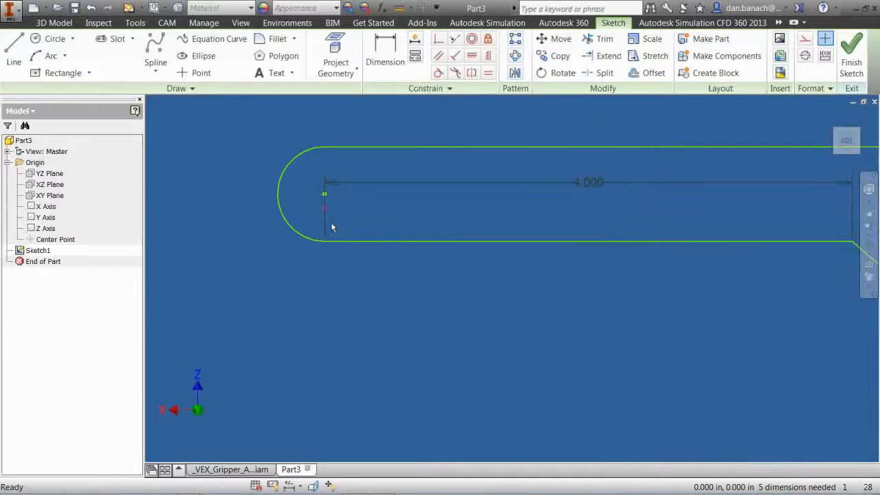
{"action": "scroll", "coordinate": [330, 222], "scroll_direction": "up", "scroll_amount": 1}
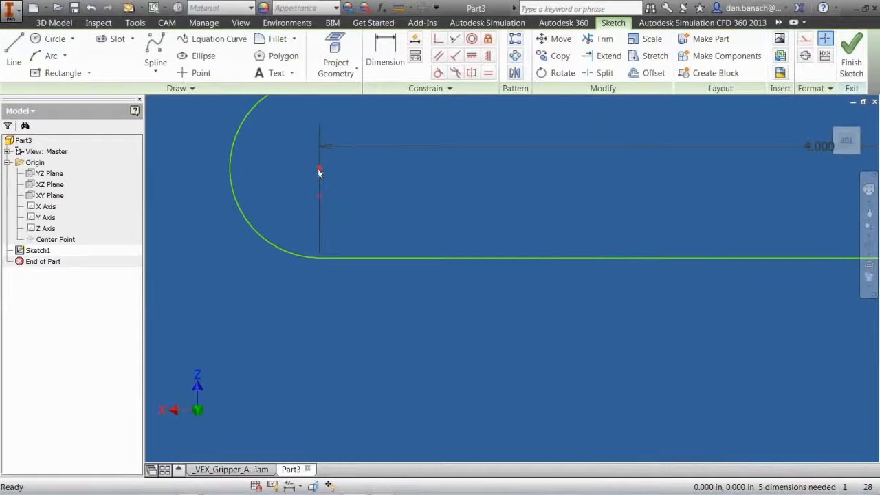
{"action": "left_click_drag", "start_coordinate": [319, 172], "coordinate": [319, 195]}
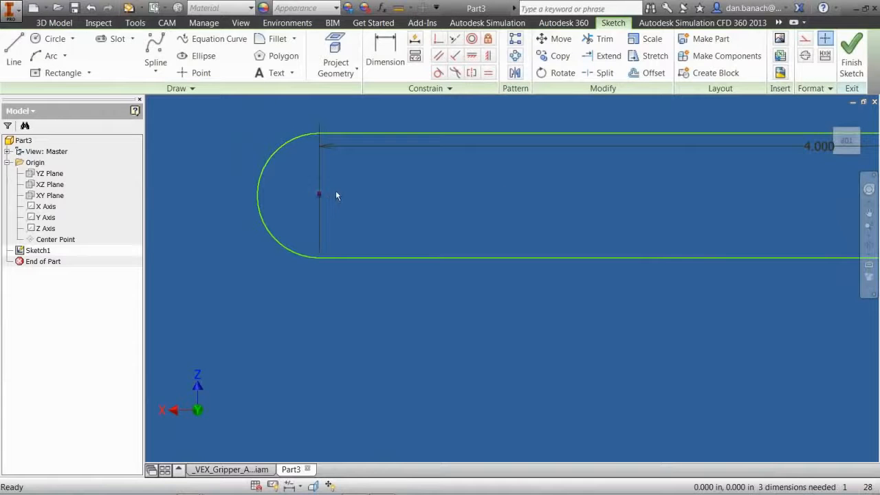
Reposition the 4.000 dimension below the horizontal line and the 2.000 dimension outside the sloping line
{"action": "middle_click_drag", "start_coordinate": [394, 209], "coordinate": [341, 190]}
{"action": "scroll", "coordinate": [343, 192], "scroll_direction": "down", "scroll_amount": 2}
{"action": "mouse_move", "coordinate": [597, 154]}
{"action": "left_mouse_down"}
{"action": "mouse_move", "coordinate": [593, 243]}
{"action": "mouse_move", "coordinate": [616, 261]}
{"action": "left_mouse_up"}
{"action": "scroll", "coordinate": [641, 288], "scroll_direction": "down", "scroll_amount": 3}
{"action": "middle_click_drag", "start_coordinate": [644, 293], "coordinate": [465, 207]}
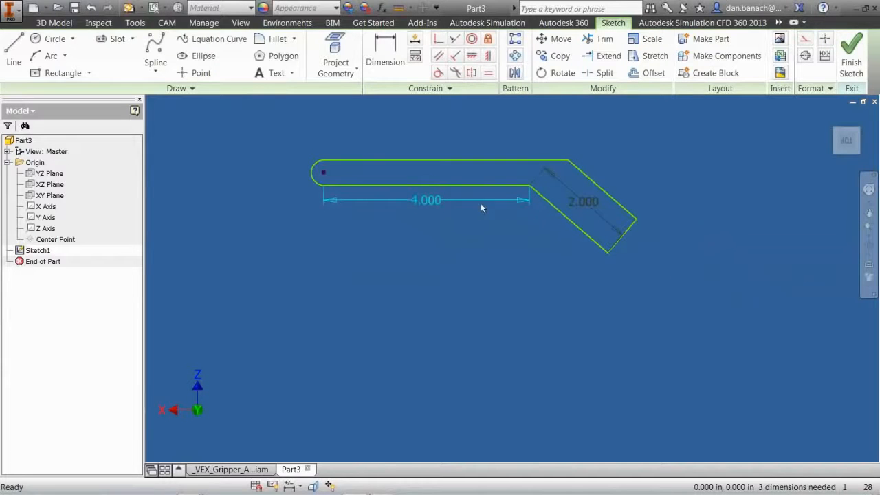
{"action": "left_click_drag", "start_coordinate": [585, 205], "coordinate": [546, 233]}
{"action": "scroll", "coordinate": [423, 255], "scroll_direction": "up", "scroll_amount": 3}
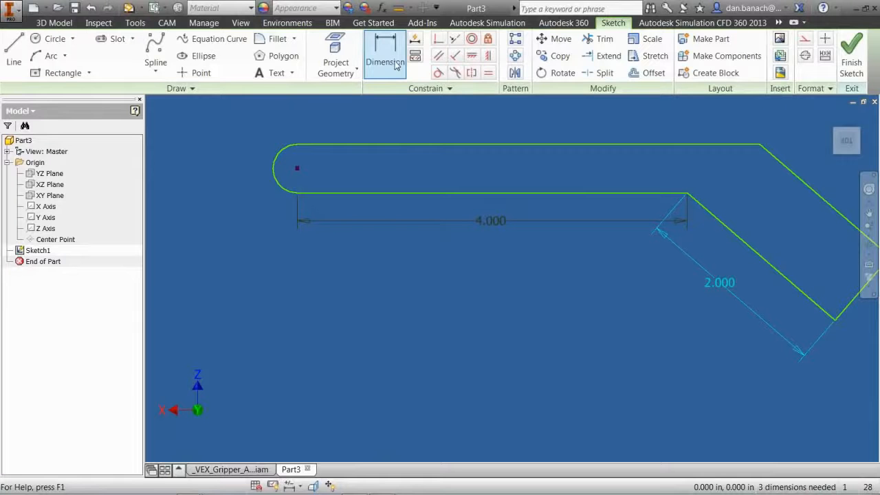
Clear the dimension selection and add a General Dimension of type Diameter to the end arc, set to 0.5 in
{"action": "right_click", "coordinate": [416, 274]}
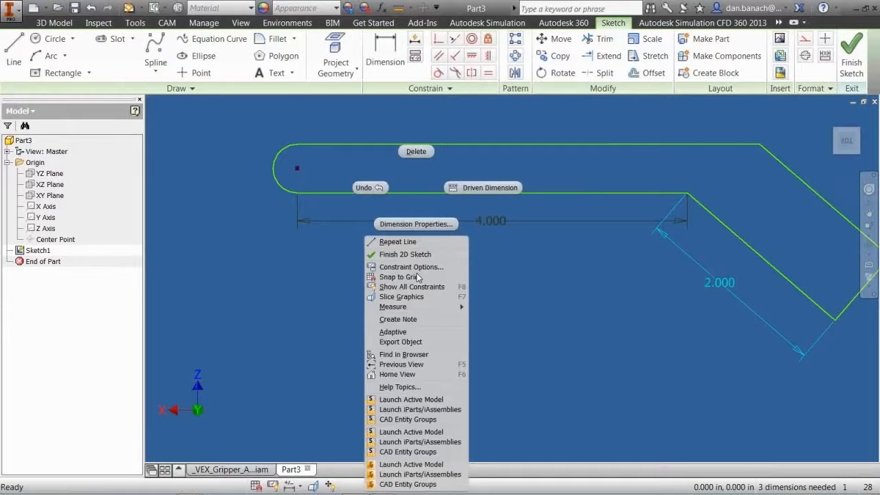
{"action": "key", "text": "Escape"}
{"action": "left_click", "coordinate": [422, 260]}
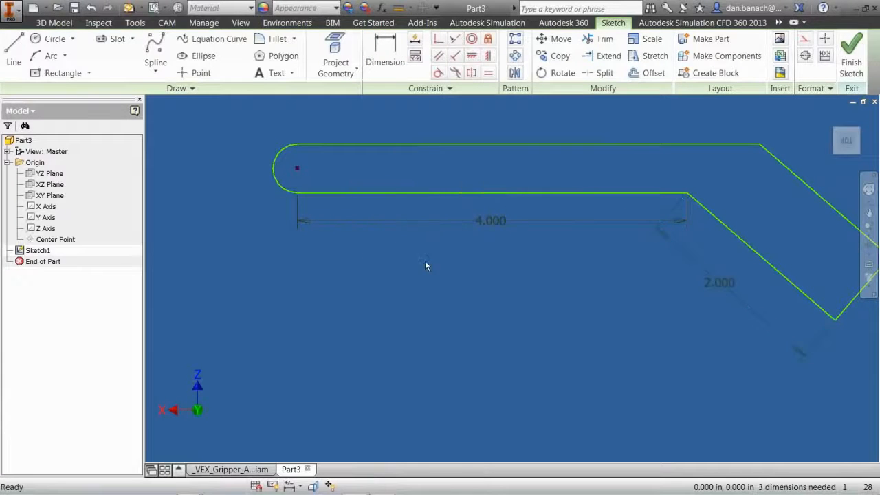
{"action": "right_click", "coordinate": [430, 264]}
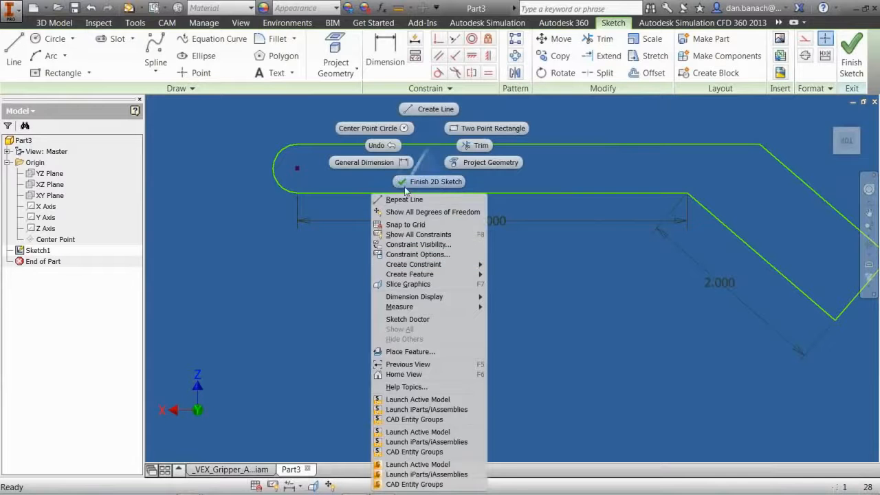
{"action": "left_click", "coordinate": [363, 162]}
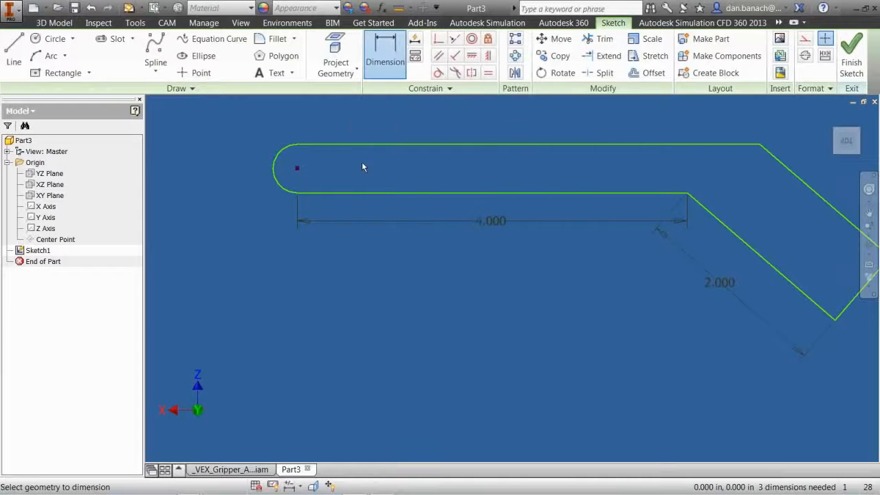
{"action": "left_click", "coordinate": [277, 159]}
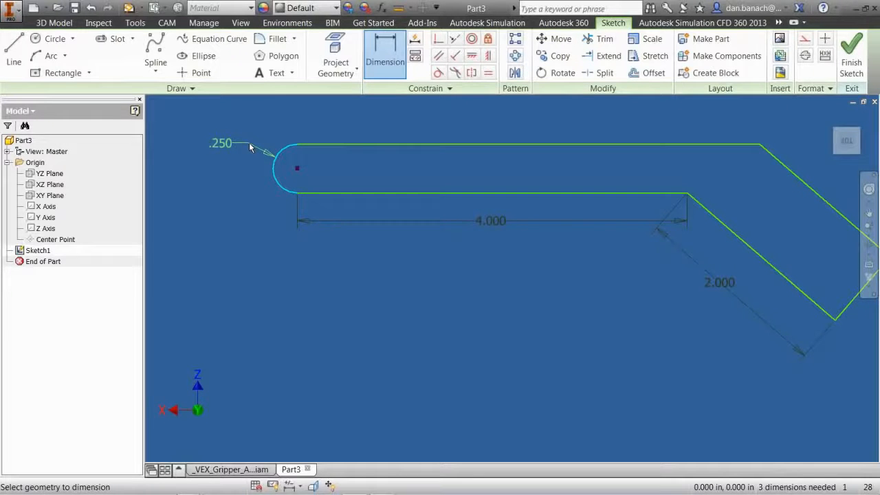
{"action": "right_click", "coordinate": [248, 142]}
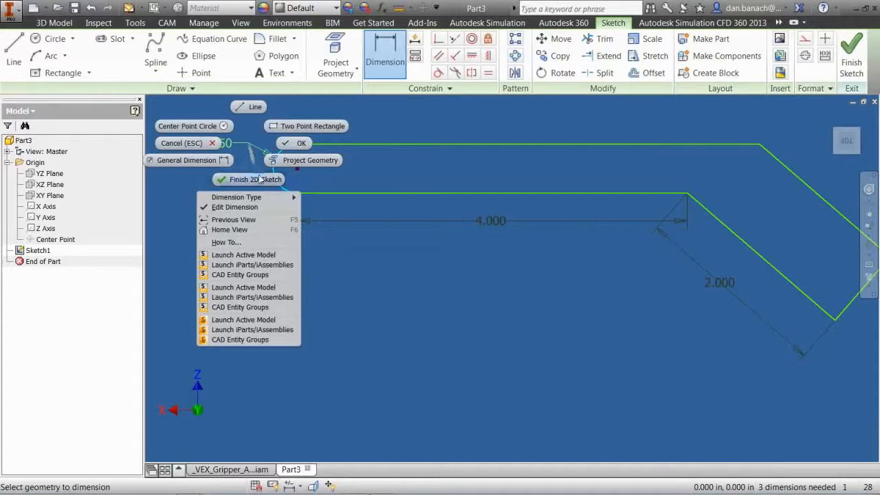
{"action": "mouse_move", "coordinate": [264, 198]}
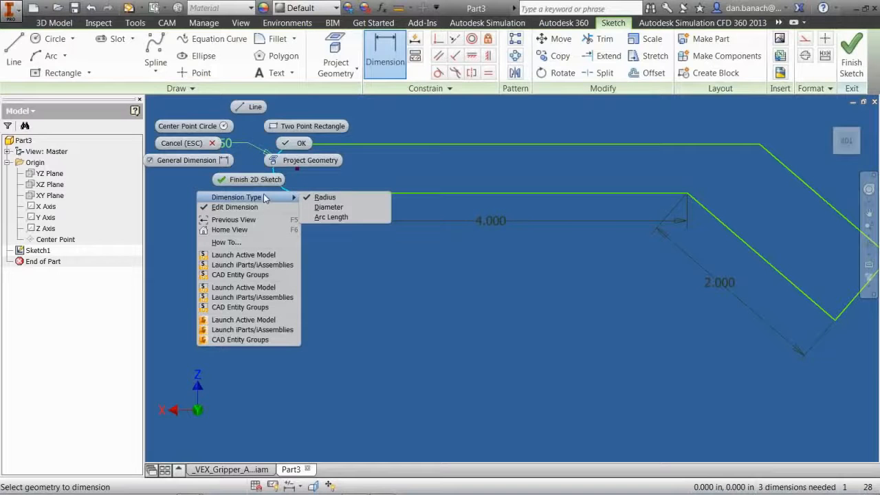
{"action": "left_click", "coordinate": [329, 207]}
{"action": "left_click", "coordinate": [306, 173]}
{"action": "type", "text": ".5"}
{"action": "left_click", "coordinate": [297, 195]}
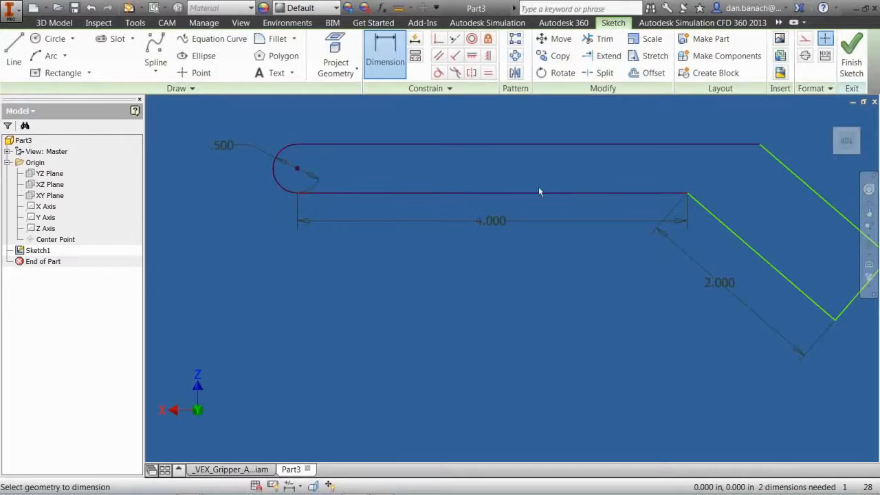
Add an angular dimension of 140 degrees between the 4 in horizontal line and the 2 in sloping line
{"action": "left_click", "coordinate": [575, 194]}
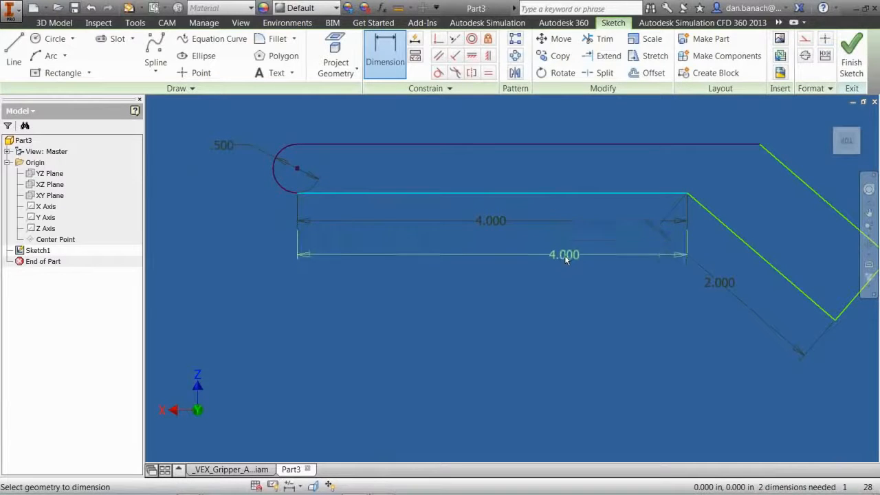
{"action": "middle_click_drag", "start_coordinate": [520, 250], "coordinate": [362, 242]}
{"action": "middle_click_drag", "start_coordinate": [444, 239], "coordinate": [513, 233]}
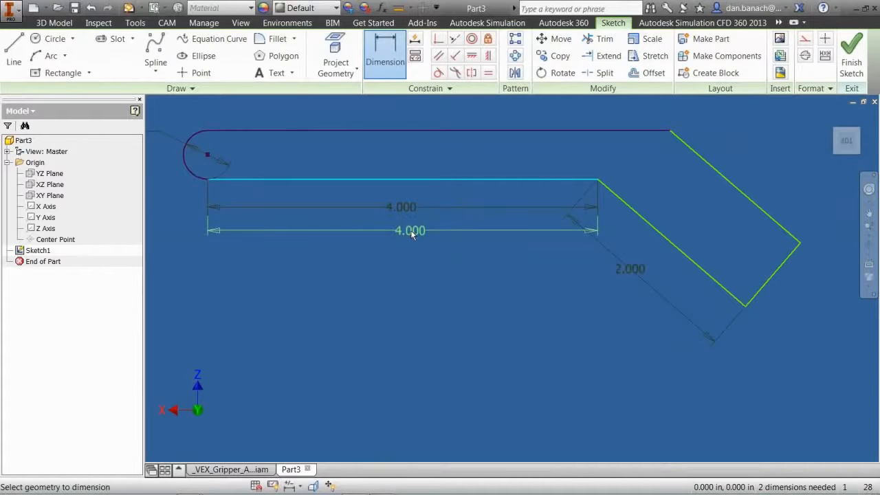
{"action": "left_click", "coordinate": [658, 238]}
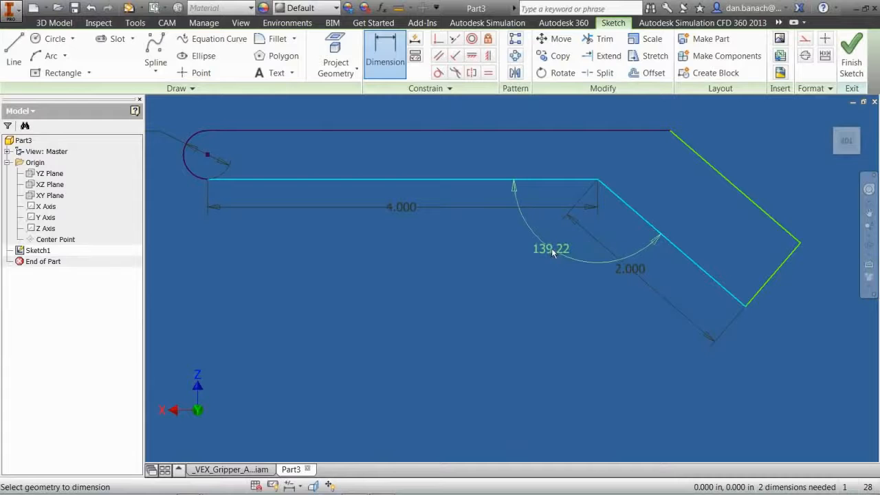
{"action": "left_click", "coordinate": [551, 248]}
{"action": "type", "text": "140"}
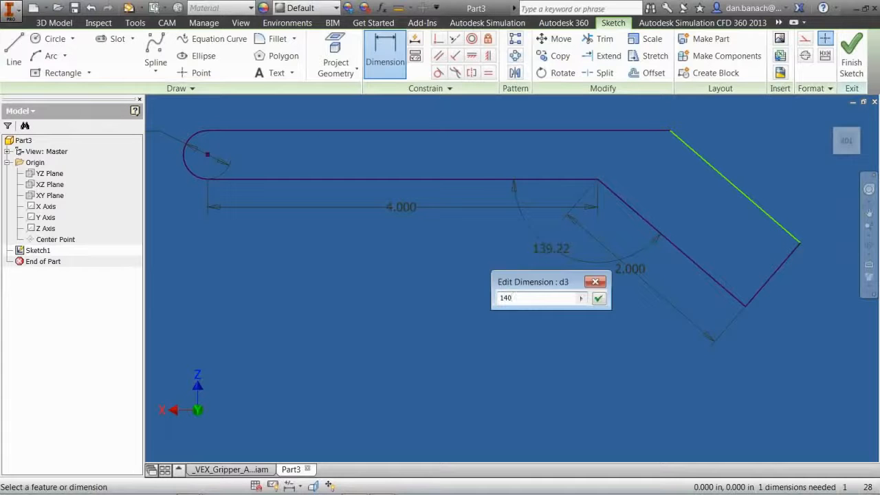
{"action": "key", "text": "Return"}
Leave the Dimension command and move the upper sloping line closer to the 2 in line, about 0.75 in apart
{"action": "middle_click_drag", "start_coordinate": [603, 267], "coordinate": [594, 269]}
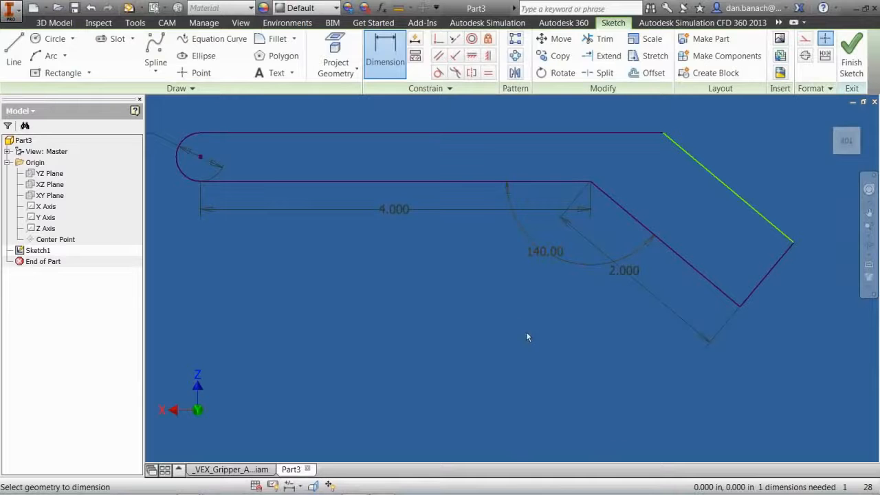
{"action": "middle_click_drag", "start_coordinate": [496, 305], "coordinate": [530, 313]}
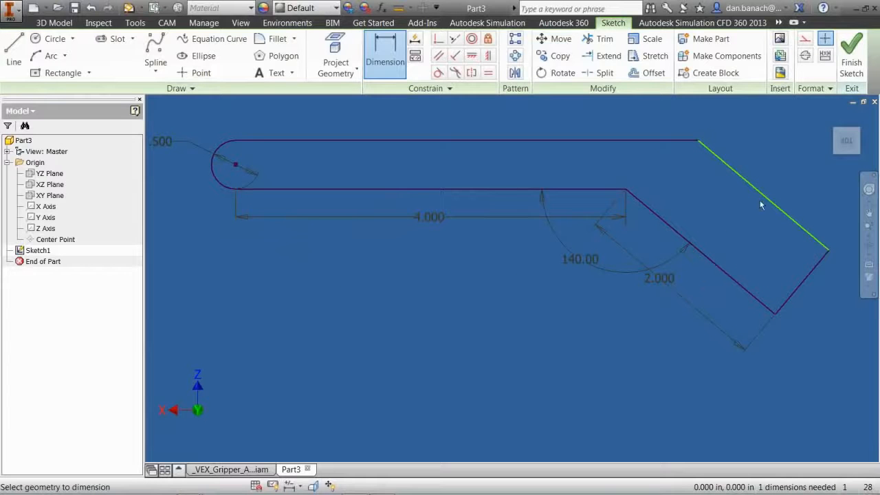
{"action": "key", "text": "Escape"}
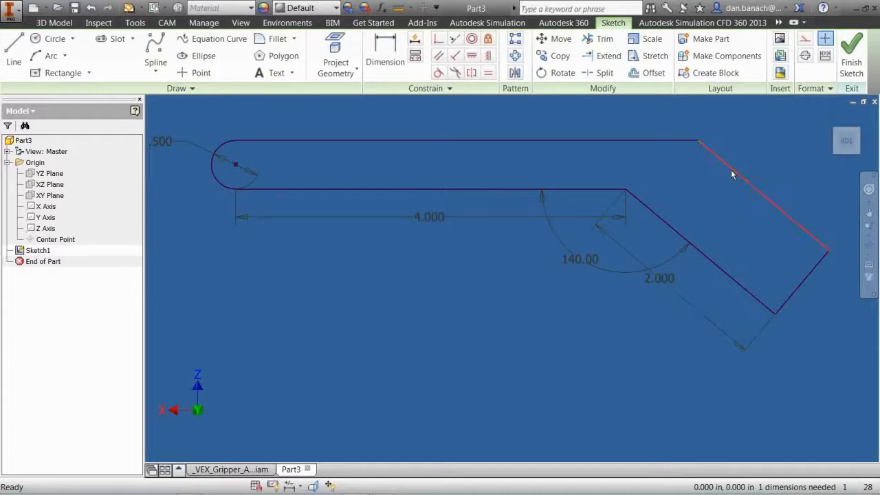
{"action": "left_click_drag", "start_coordinate": [730, 182], "coordinate": [725, 222]}
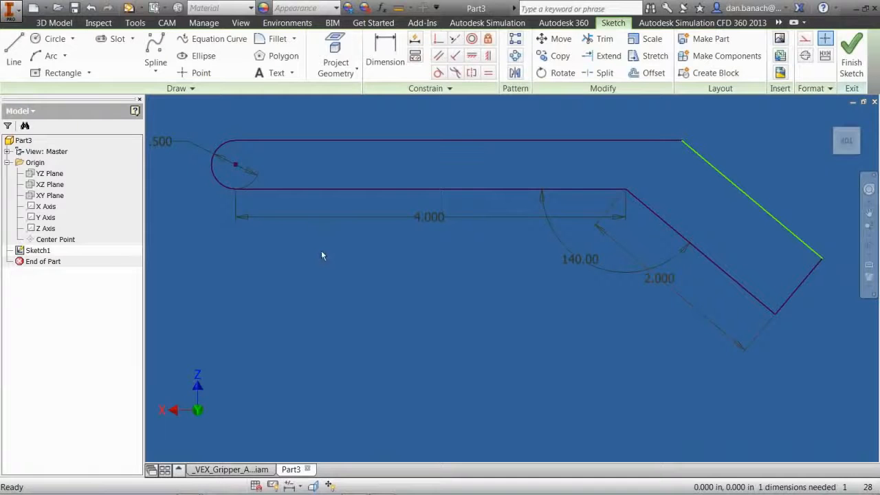
Add an aligned dimension to the short end line of the sloping leg and link it to the arc diameter parameter d2
{"action": "left_click", "coordinate": [385, 51]}
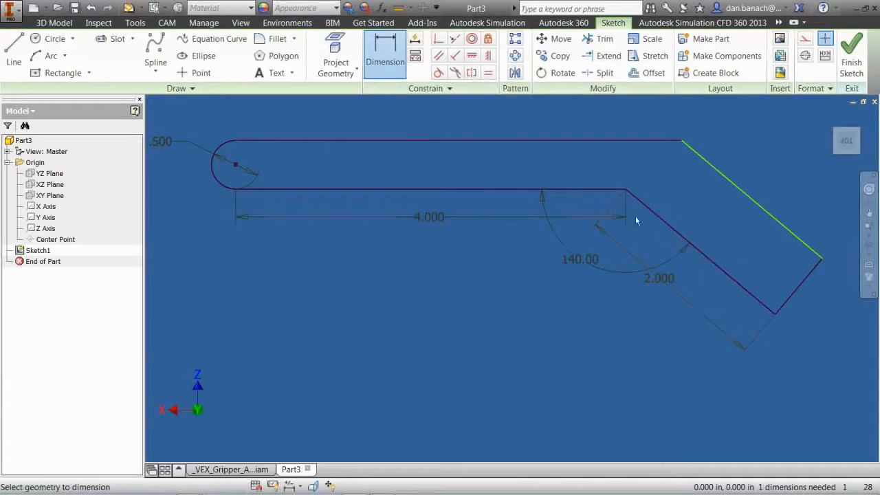
{"action": "left_click", "coordinate": [790, 300]}
{"action": "middle_click_drag", "start_coordinate": [809, 318], "coordinate": [719, 320]}
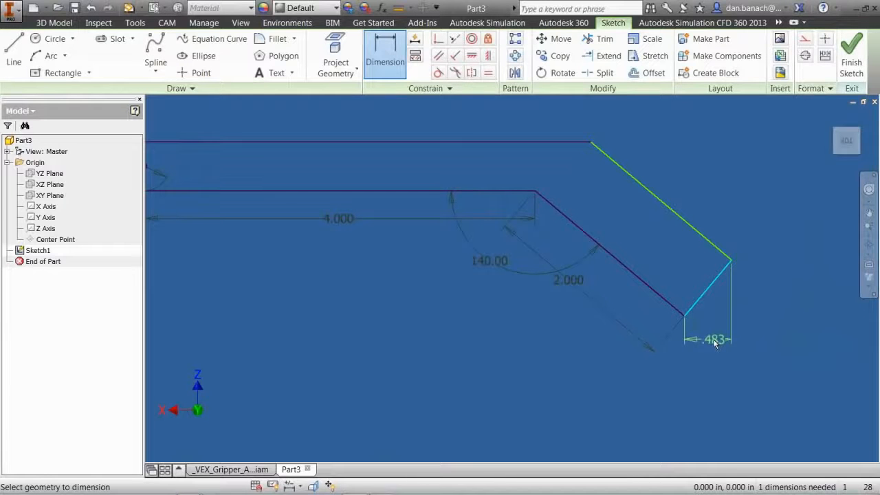
{"action": "right_click", "coordinate": [721, 300]}
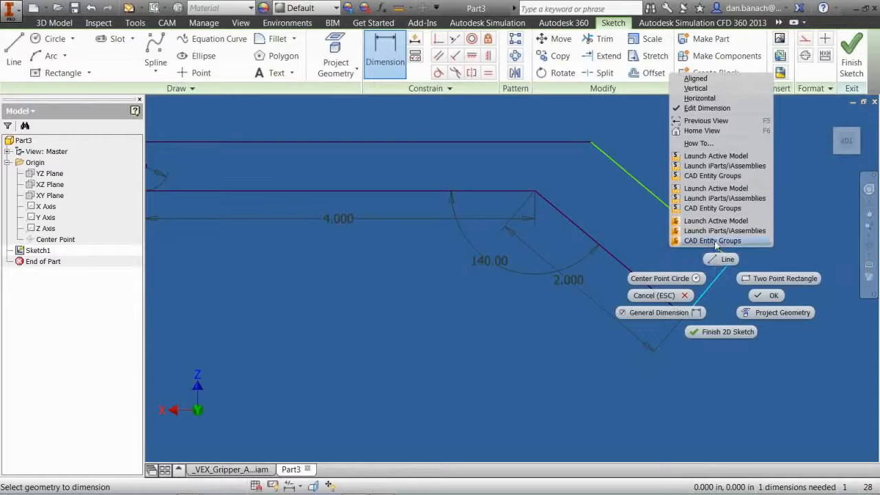
{"action": "left_click", "coordinate": [703, 80]}
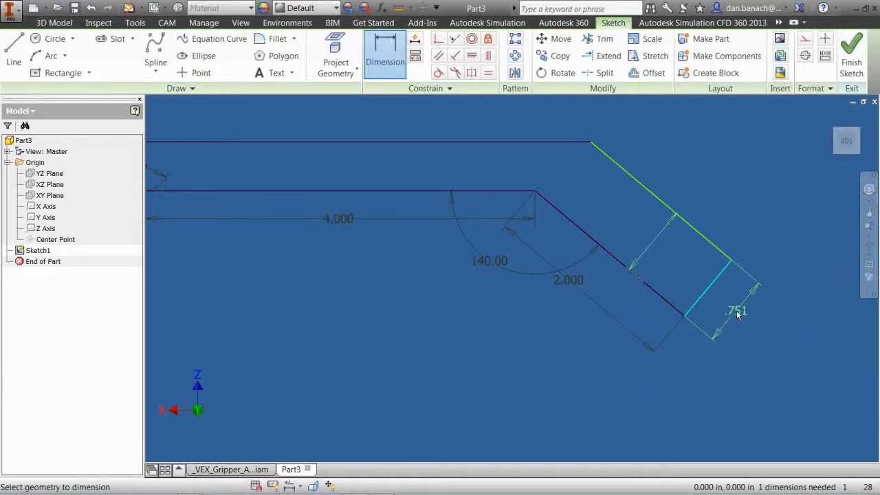
{"action": "left_click", "coordinate": [737, 314]}
{"action": "middle_click_drag", "start_coordinate": [442, 325], "coordinate": [538, 323]}
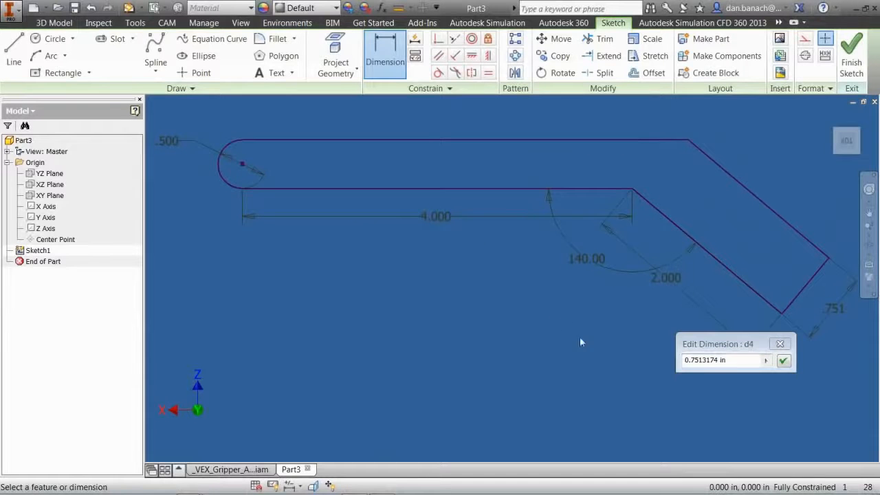
{"action": "left_click", "coordinate": [695, 361]}
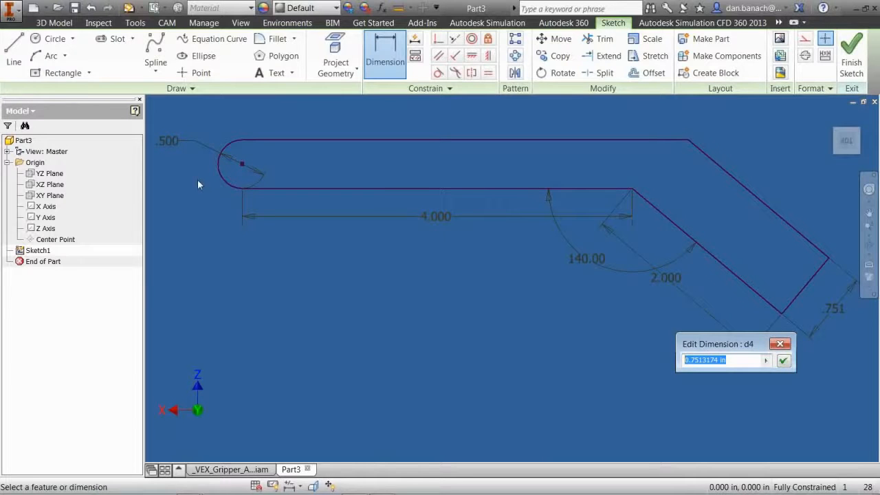
{"action": "left_click", "coordinate": [176, 144]}
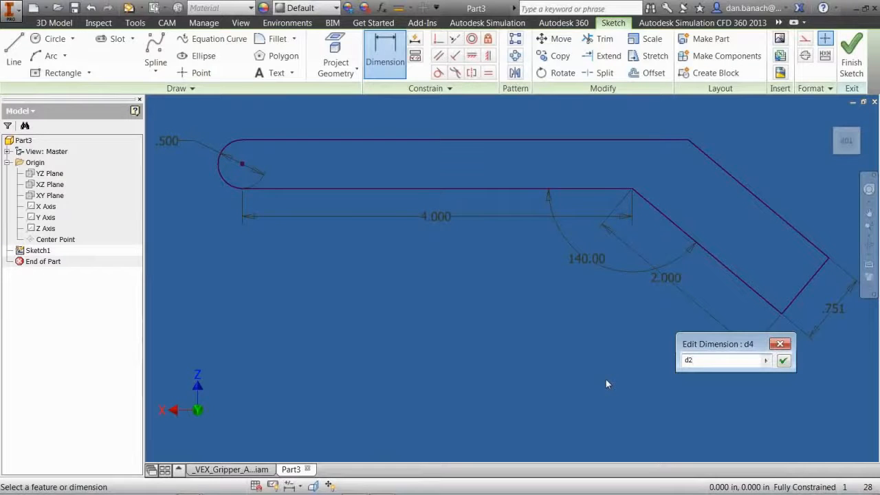
{"action": "left_click", "coordinate": [783, 361]}
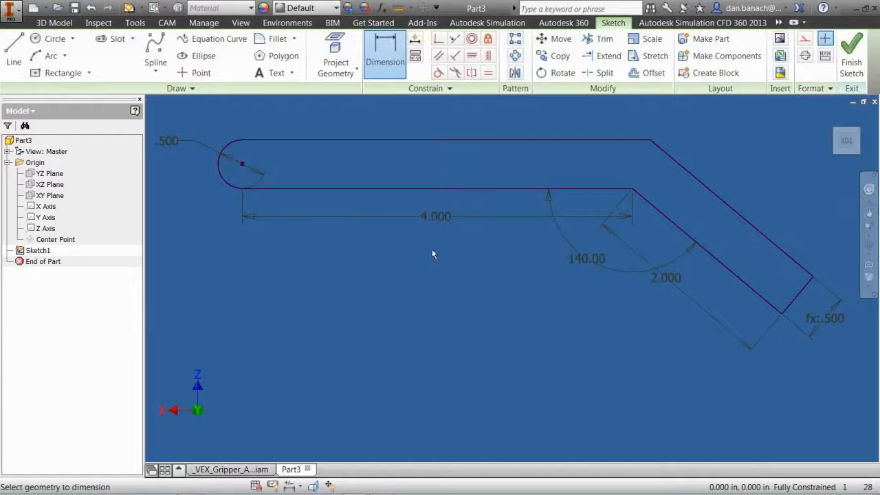
Set the length dimension of the lower horizontal line to 3 in
{"action": "double_click", "coordinate": [434, 216]}
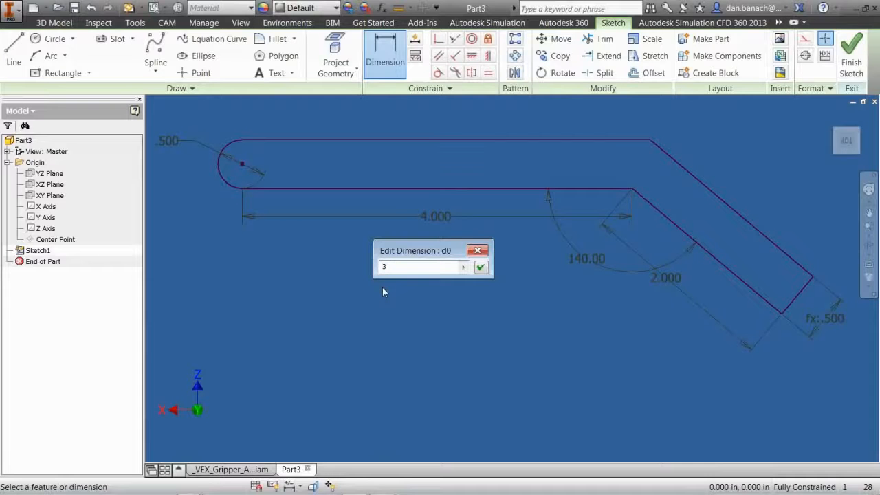
{"action": "key", "text": "Return"}
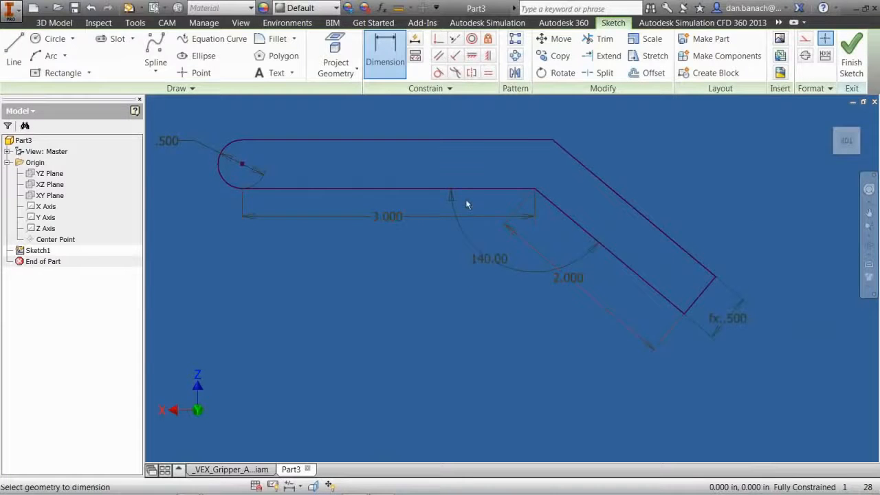
{"action": "mouse_move", "coordinate": [336, 298]}
{"action": "middle_mouse_down"}
{"action": "mouse_move", "coordinate": [395, 295]}
{"action": "mouse_move", "coordinate": [399, 304]}
{"action": "middle_mouse_up"}
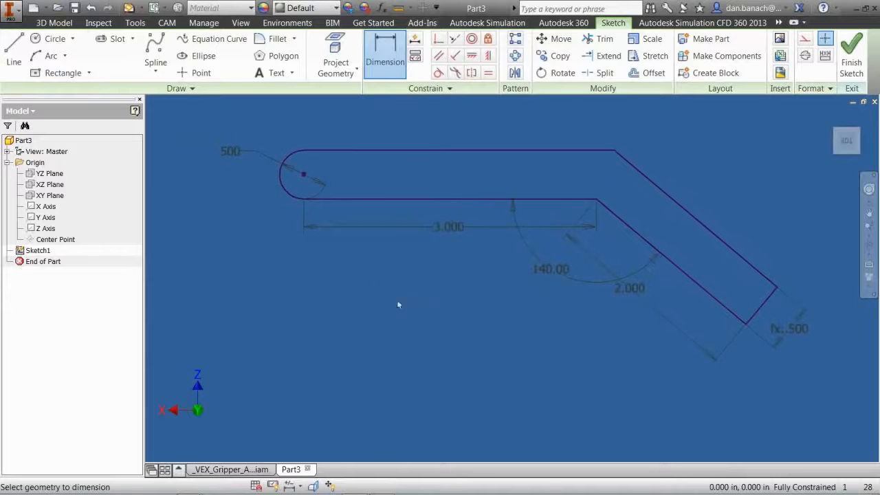
Test the linked end width by setting the arc diameter to 0.75 in, and set the diameter back to 0.5 in
{"action": "double_click", "coordinate": [223, 152]}
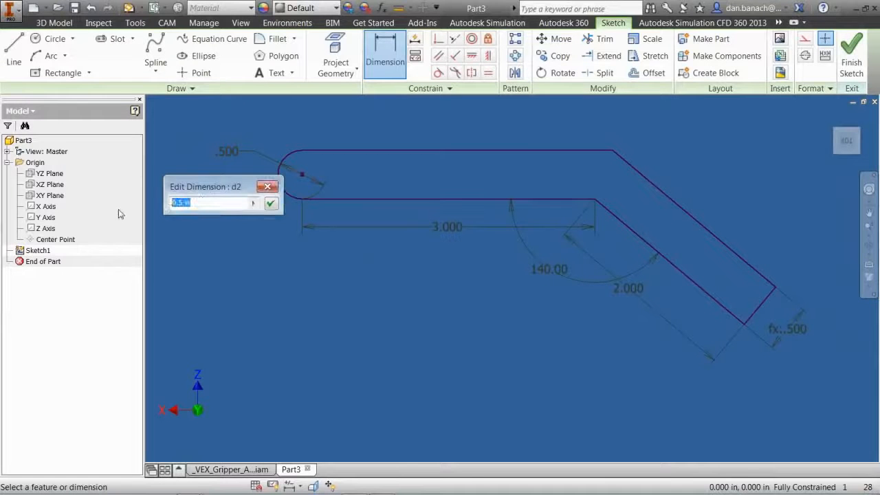
{"action": "type", "text": ".75"}
{"action": "key", "text": "Return"}
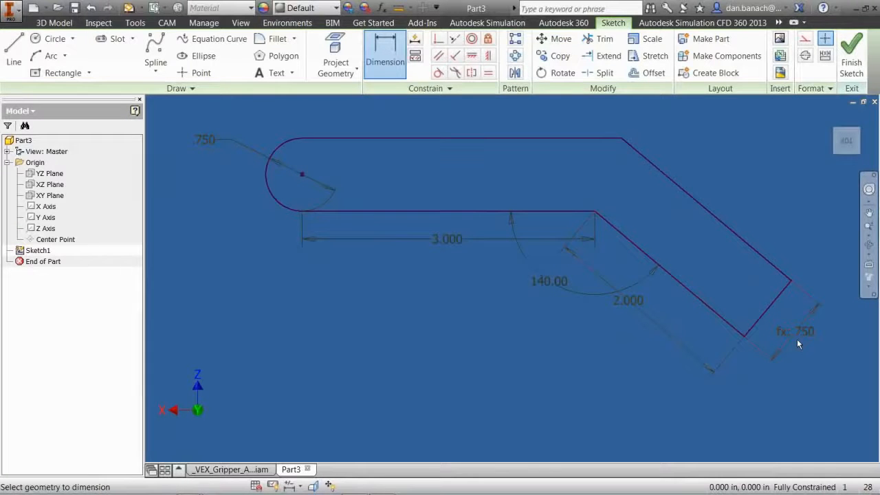
{"action": "double_click", "coordinate": [201, 140]}
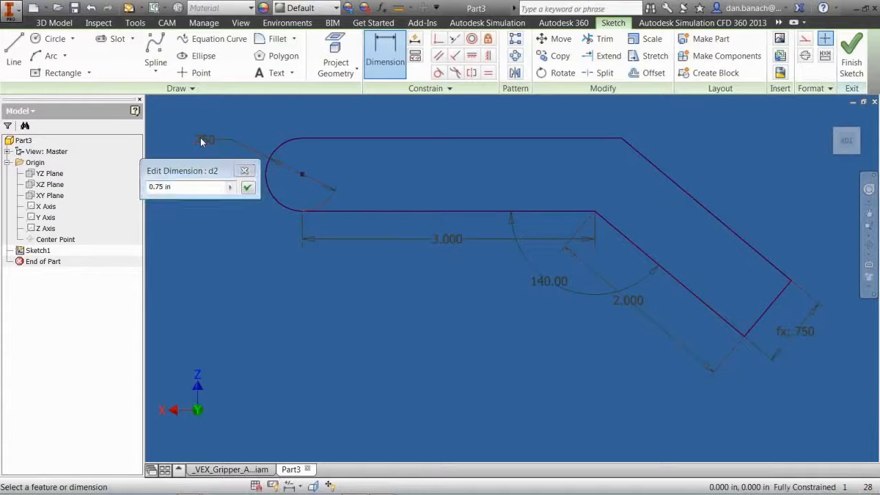
{"action": "type", "text": ".5"}
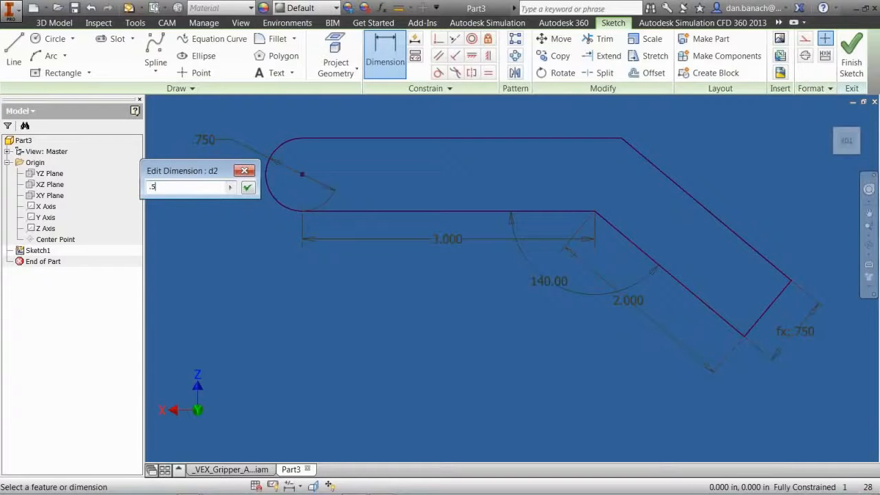
{"action": "key", "text": "Return"}
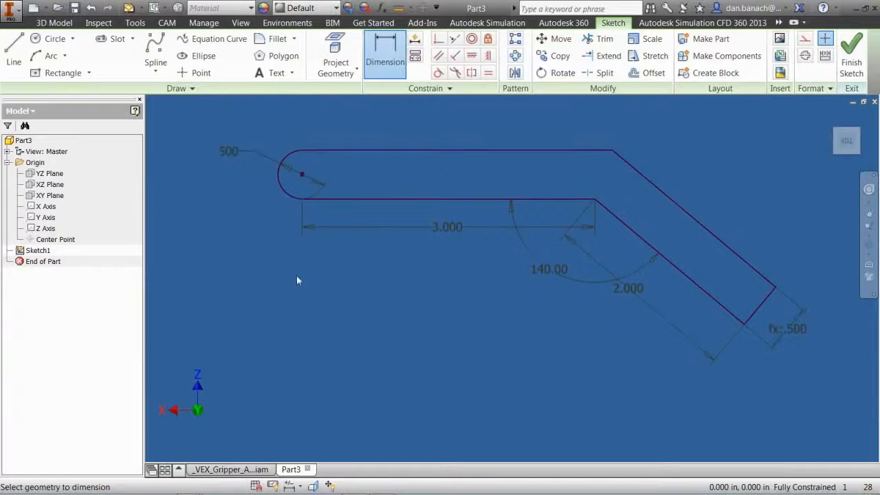
{"action": "middle_click_drag", "start_coordinate": [358, 271], "coordinate": [366, 286]}
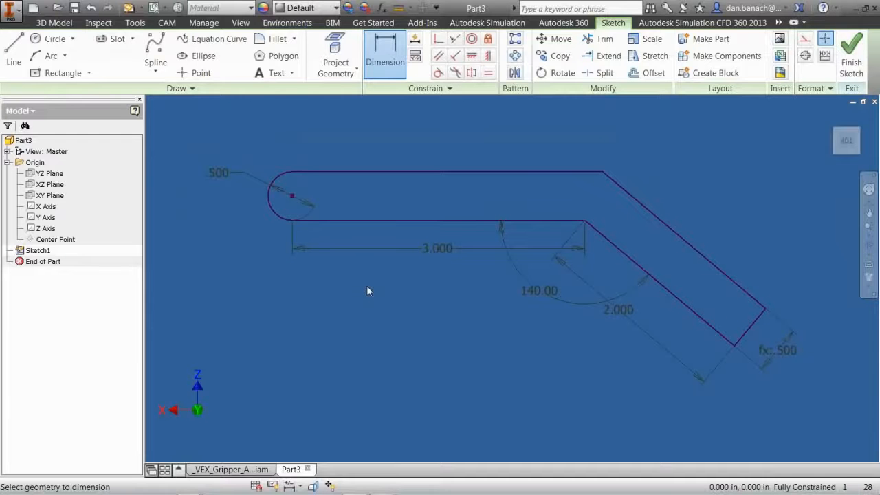
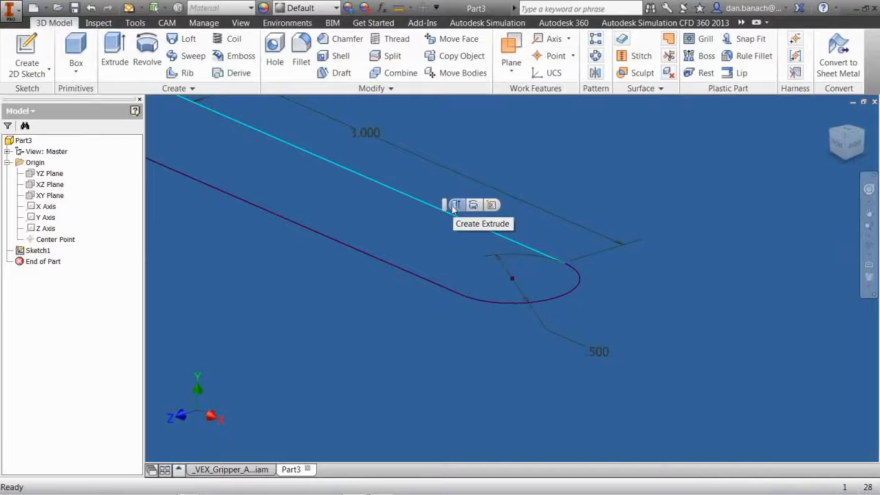
Start an Extrude of the arm profile and arrange its expanded dialog and the mini-toolbar clear of the preview
{"action": "left_click", "coordinate": [455, 205]}
{"action": "middle_click_drag", "start_coordinate": [592, 344], "coordinate": [727, 420]}
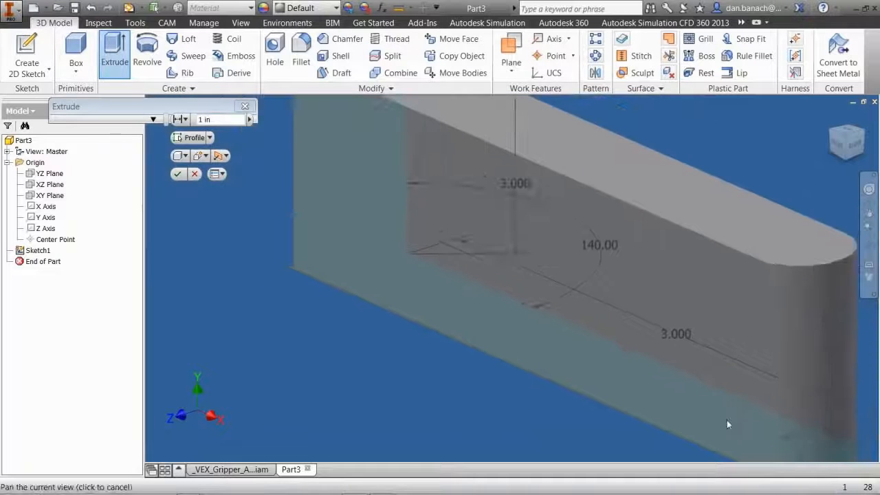
{"action": "scroll", "coordinate": [722, 420], "scroll_direction": "down", "scroll_amount": 5}
{"action": "scroll", "coordinate": [719, 418], "scroll_direction": "up", "scroll_amount": 3}
{"action": "scroll", "coordinate": [662, 374], "scroll_direction": "down", "scroll_amount": 3}
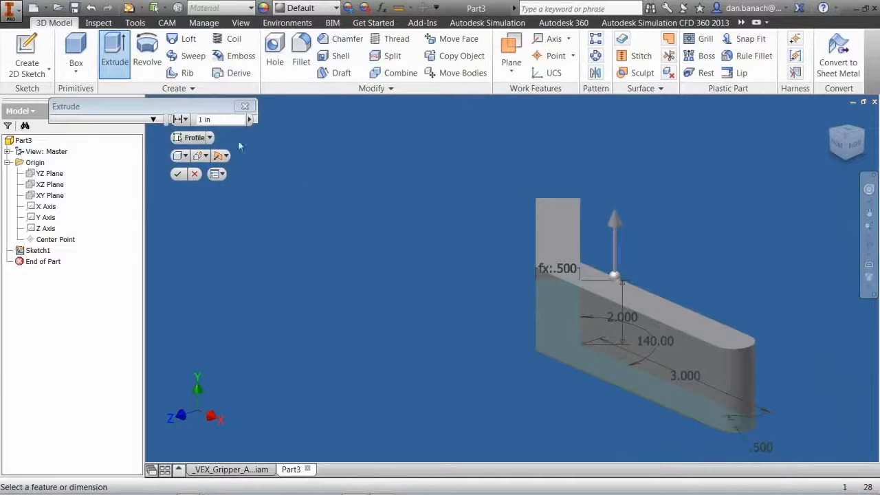
{"action": "left_click_drag", "start_coordinate": [203, 107], "coordinate": [399, 112]}
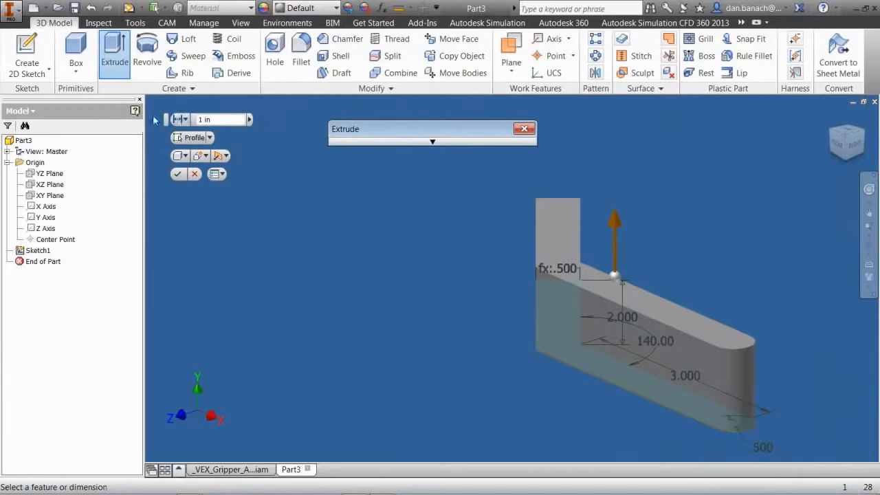
{"action": "left_click", "coordinate": [164, 123]}
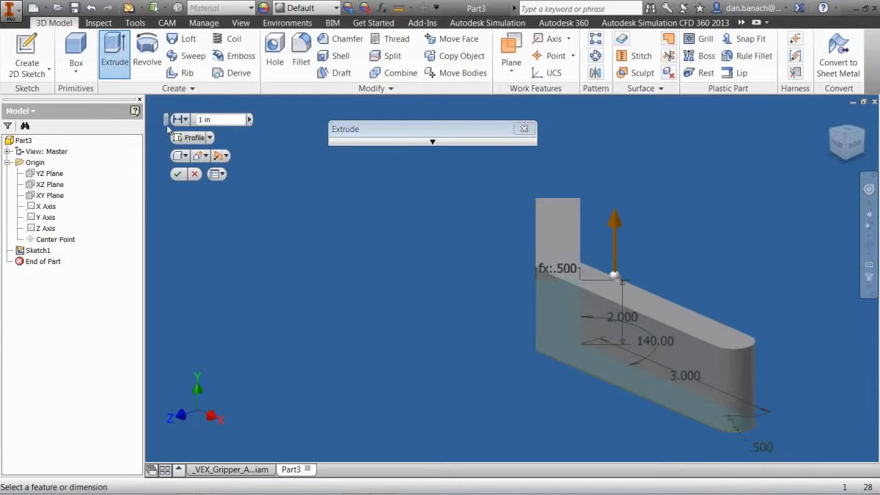
{"action": "left_click_drag", "start_coordinate": [170, 127], "coordinate": [421, 344]}
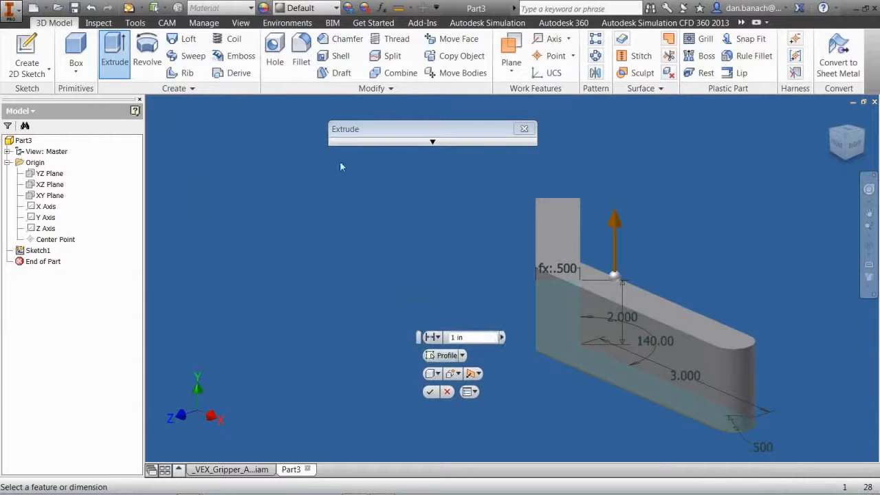
{"action": "left_click", "coordinate": [433, 143]}
{"action": "left_click_drag", "start_coordinate": [424, 132], "coordinate": [268, 123]}
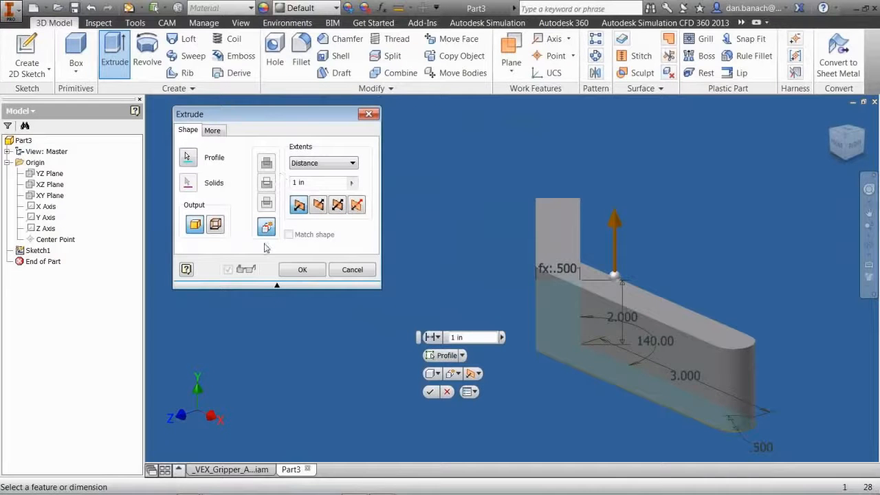
Extrude the arm profile symmetrically about the sketch plane with a total distance of 0.75 in
{"action": "left_click", "coordinate": [338, 205]}
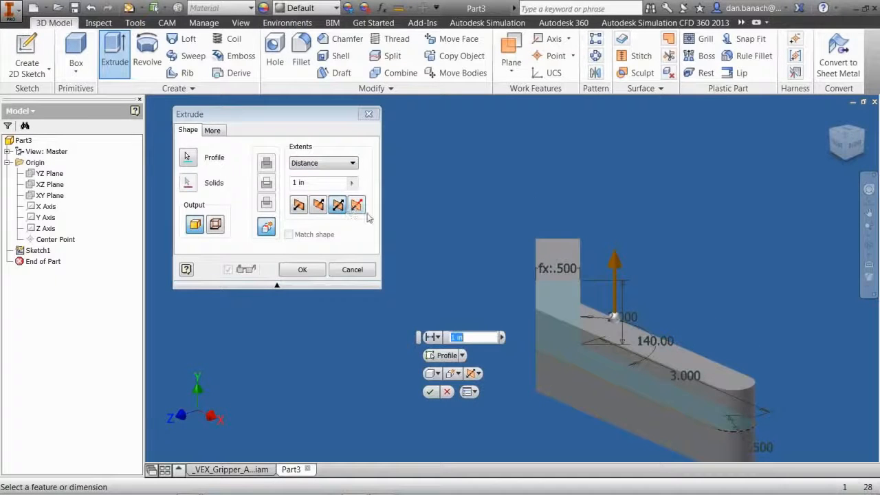
{"action": "middle_click_drag", "start_coordinate": [637, 330], "coordinate": [648, 297]}
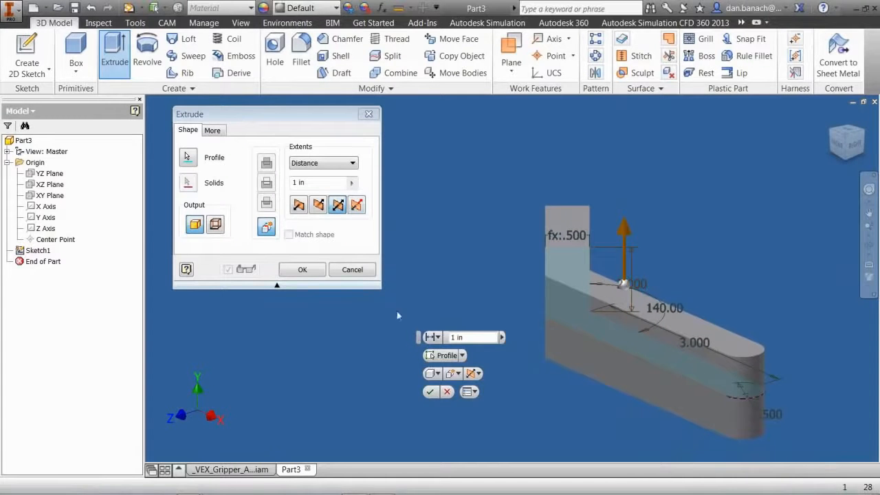
{"action": "left_click", "coordinate": [275, 285]}
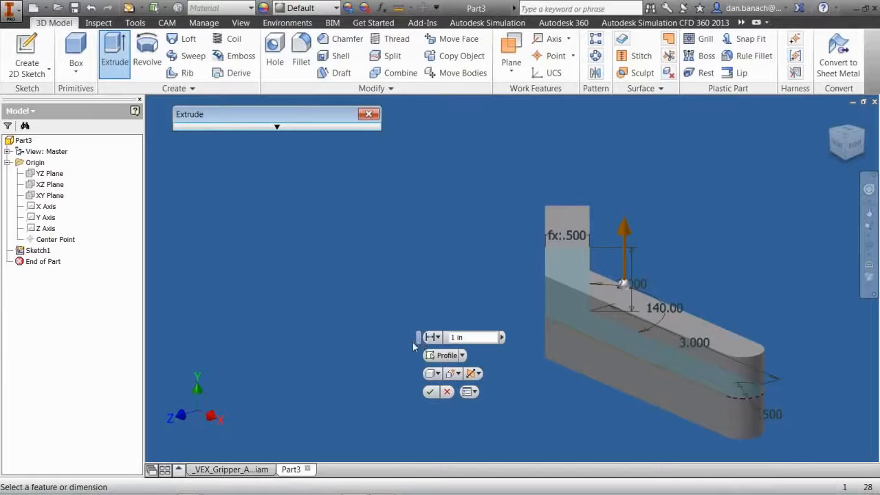
{"action": "left_click_drag", "start_coordinate": [468, 337], "coordinate": [409, 323]}
{"action": "key", "text": "BackSpace"}
{"action": "type", "text": ".75"}
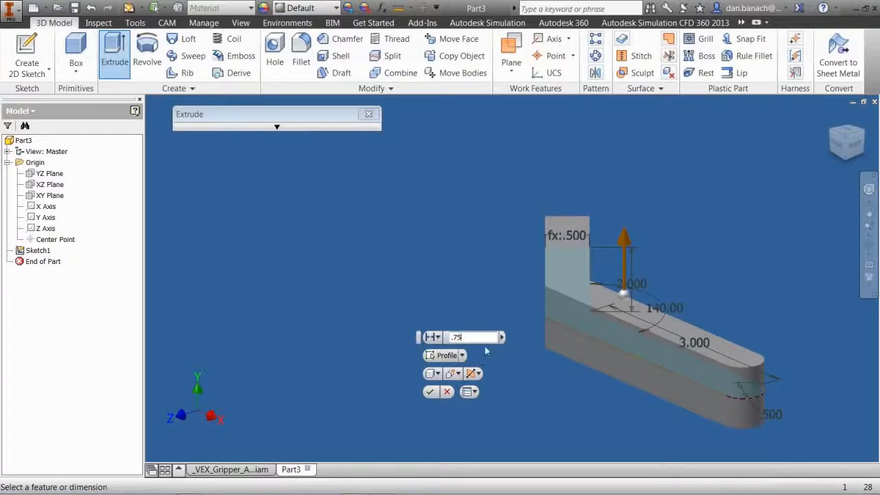
{"action": "left_click", "coordinate": [429, 392]}
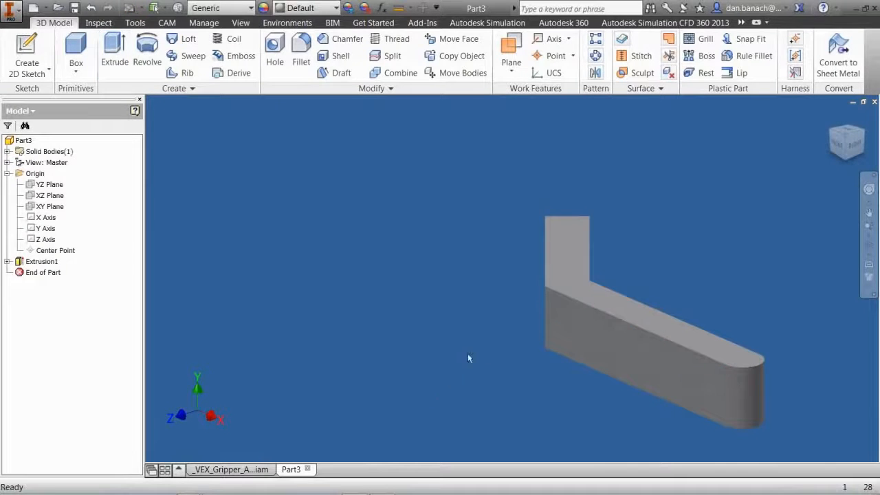
View the solid arm from its rounded end, expand Extrusion1 to show its sketch, and collapse the Origin folder
{"action": "middle_click_drag", "start_coordinate": [620, 331], "coordinate": [550, 348], "text": "shift"}
{"action": "middle_click_drag", "start_coordinate": [665, 332], "coordinate": [507, 286]}
{"action": "left_click", "coordinate": [7, 261]}
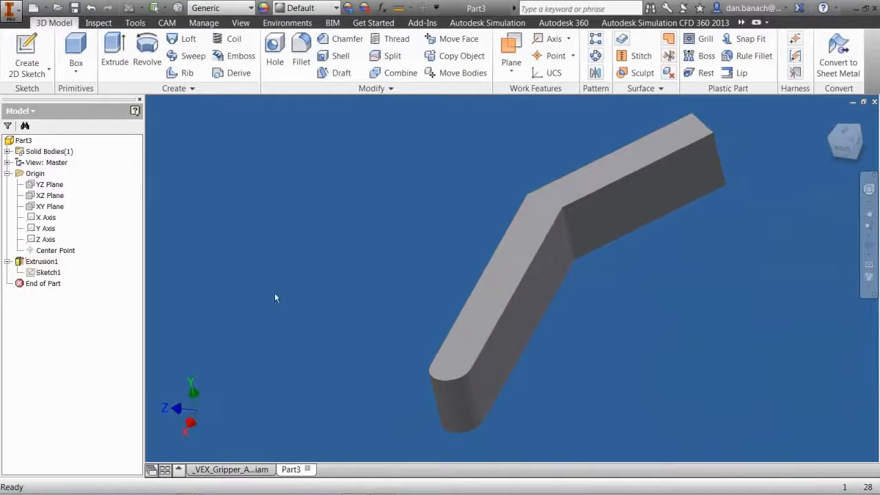
{"action": "left_click", "coordinate": [7, 173]}
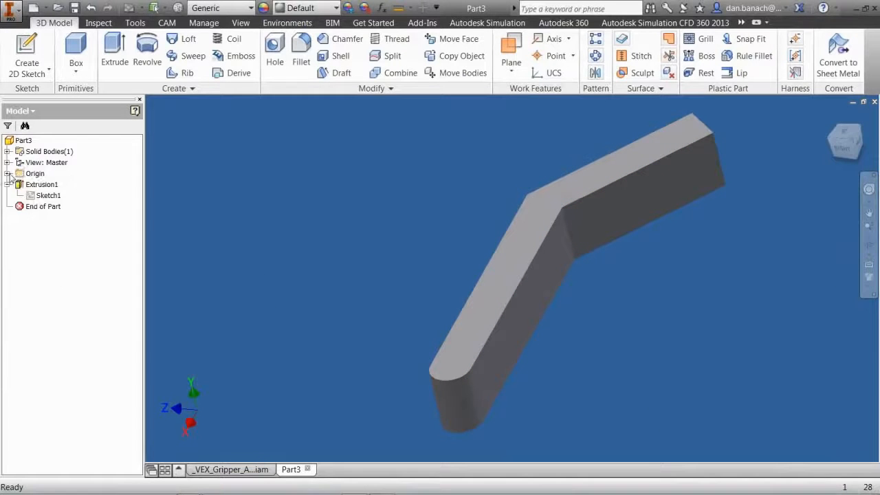
Start a sketch on the side face of the rounded-end leg and draw a two-point rectangle 1.5 in long and 0.375 in high across its rounded end
{"action": "left_click", "coordinate": [523, 327]}
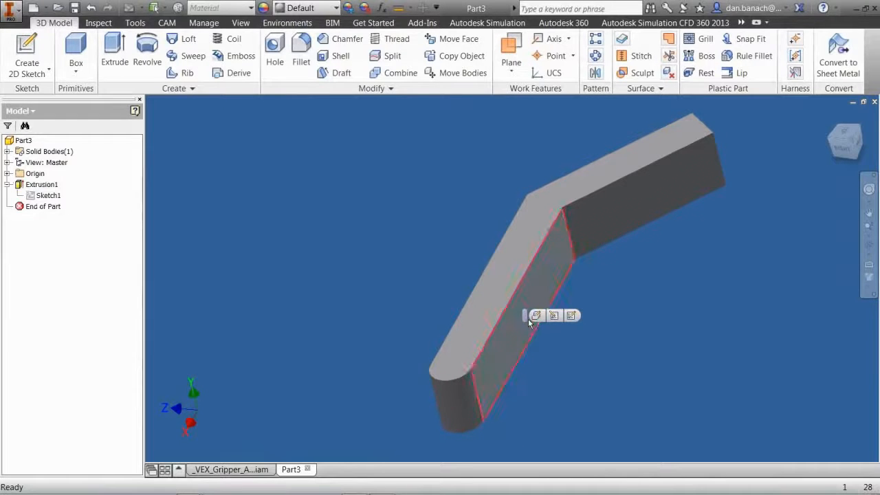
{"action": "left_click", "coordinate": [572, 315]}
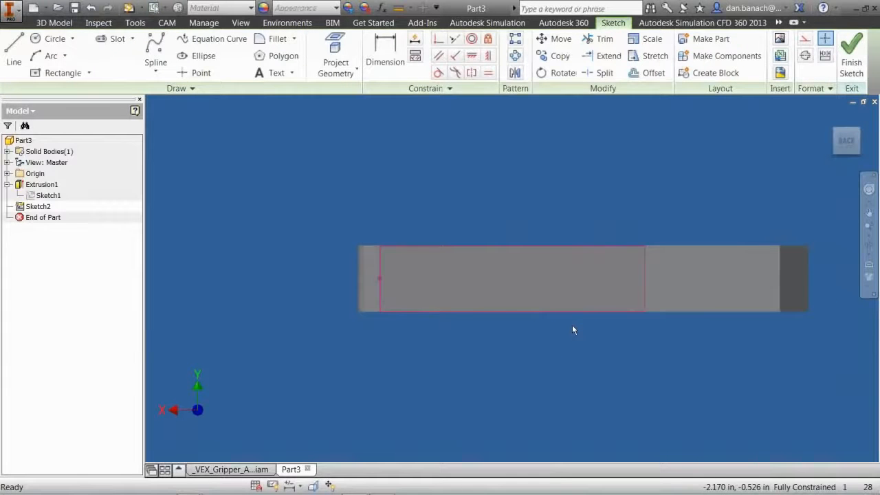
{"action": "left_click", "coordinate": [88, 74]}
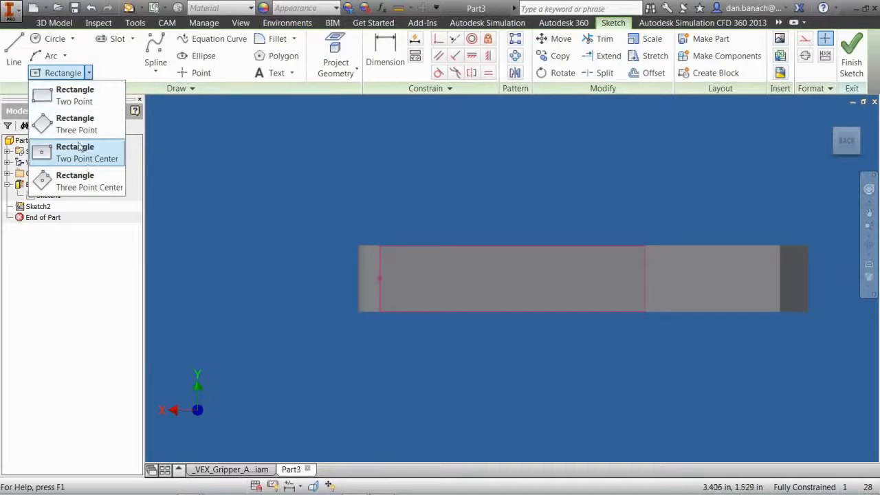
{"action": "left_click", "coordinate": [74, 103]}
{"action": "left_click", "coordinate": [350, 268]}
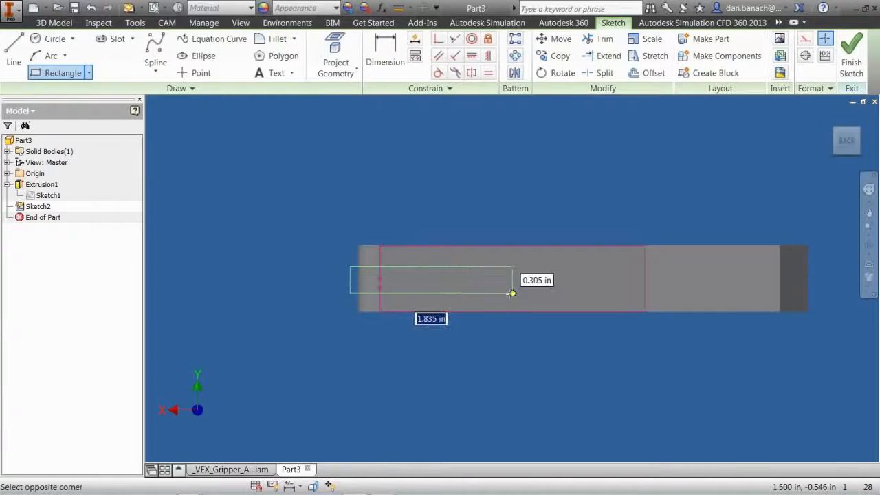
{"action": "type", "text": "1."}
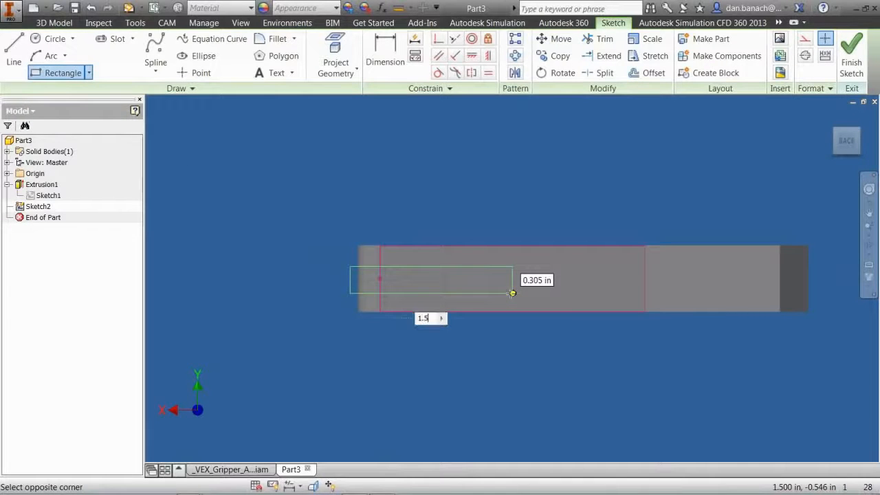
{"action": "type", "text": "5"}
{"action": "key", "text": "Tab"}
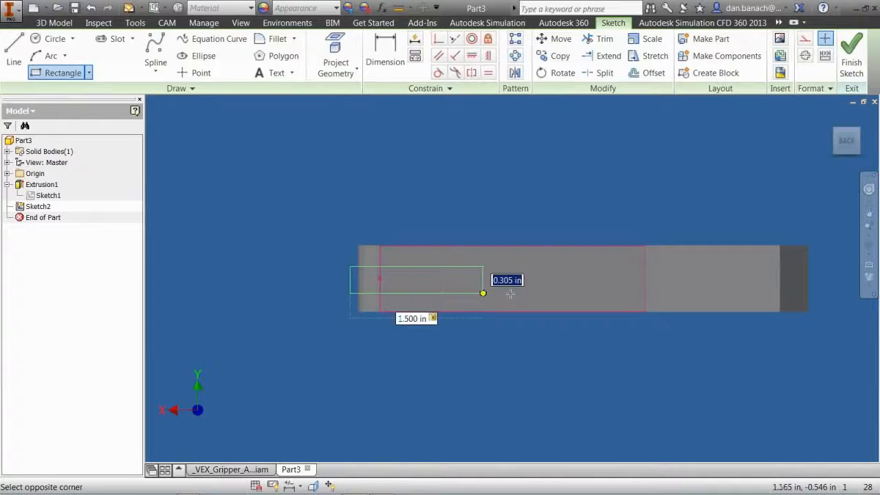
{"action": "type", "text": ".375"}
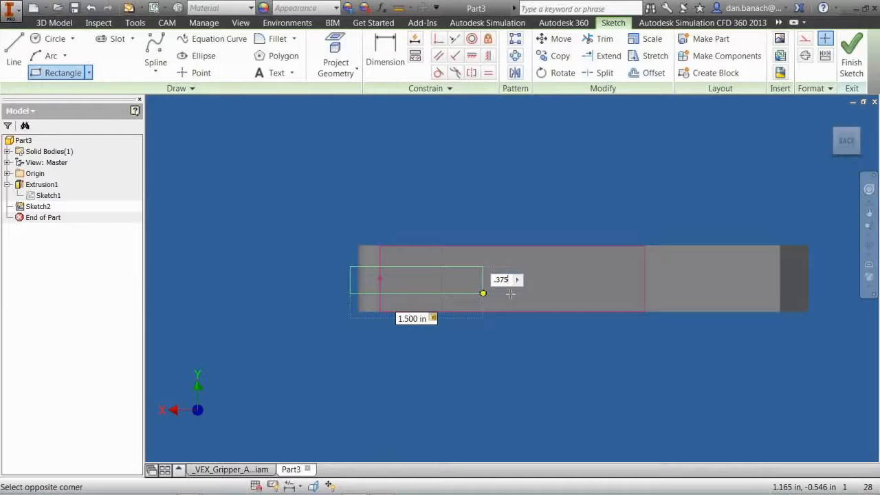
{"action": "key", "text": "Return"}
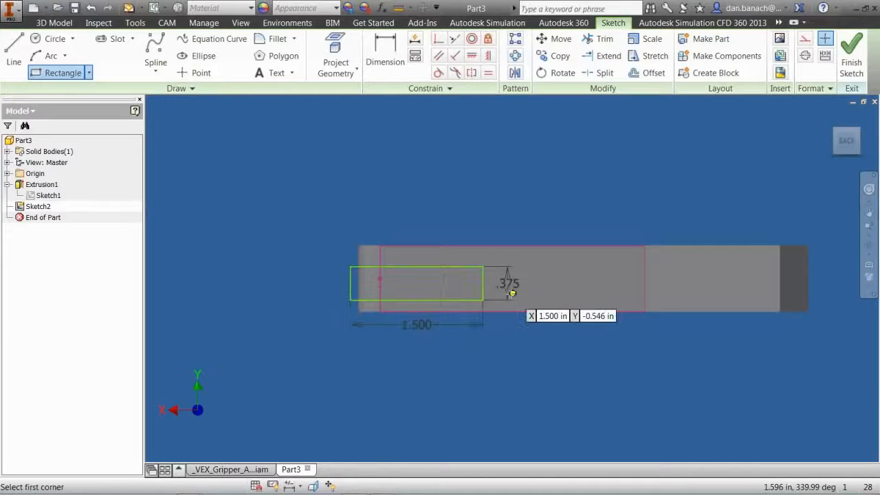
{"action": "right_click", "coordinate": [422, 156]}
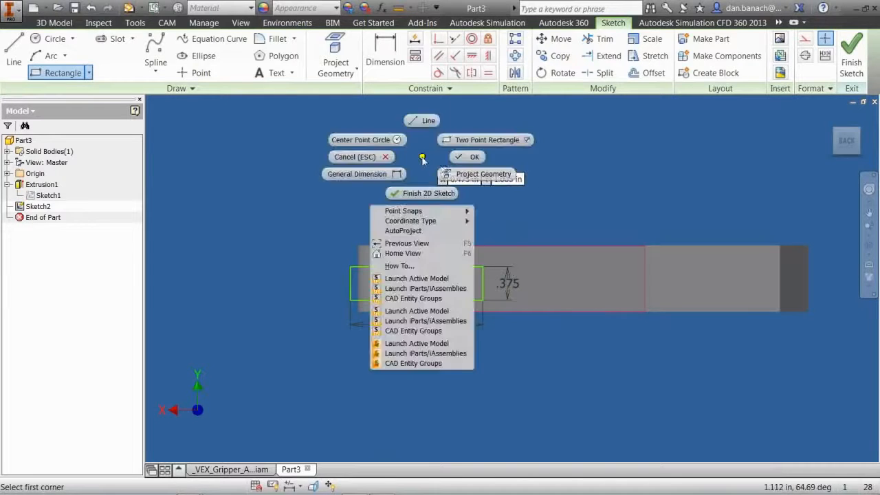
{"action": "left_click", "coordinate": [468, 157]}
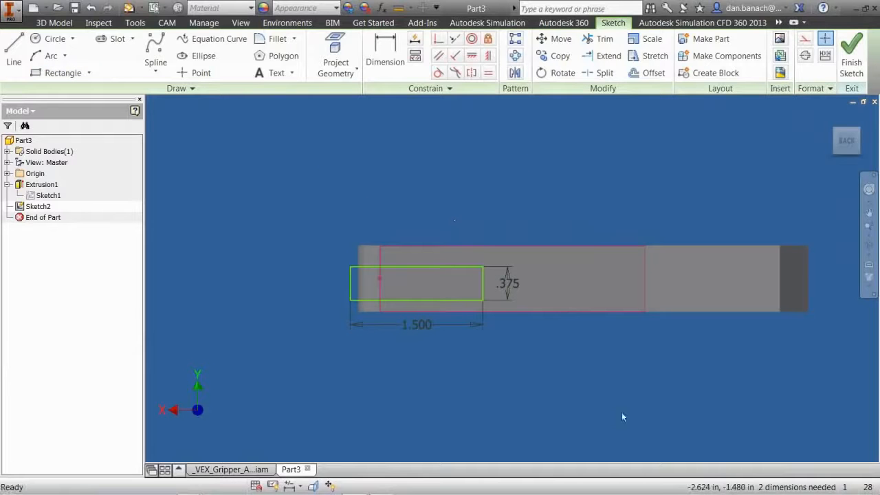
Shift the rectangle further past the rounded end and project the outer edge of the rounded end into the sketch
{"action": "scroll", "coordinate": [397, 312], "scroll_direction": "up", "scroll_amount": 3}
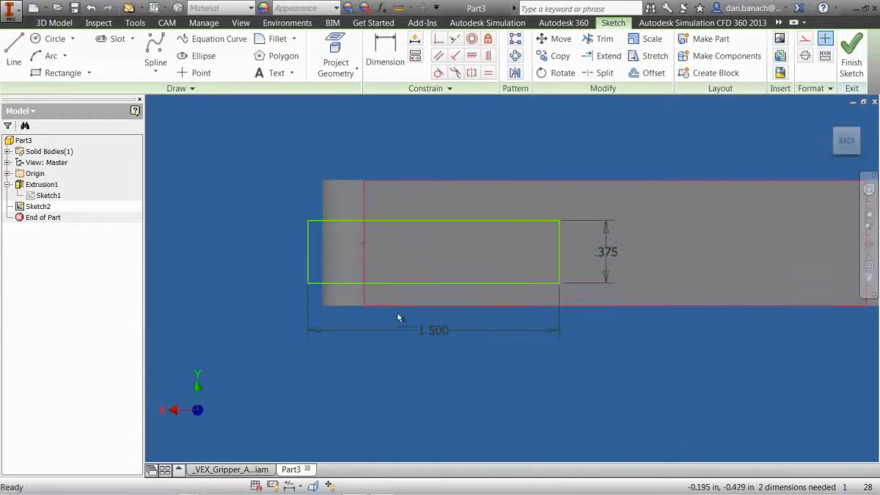
{"action": "left_click_drag", "start_coordinate": [308, 282], "coordinate": [291, 262]}
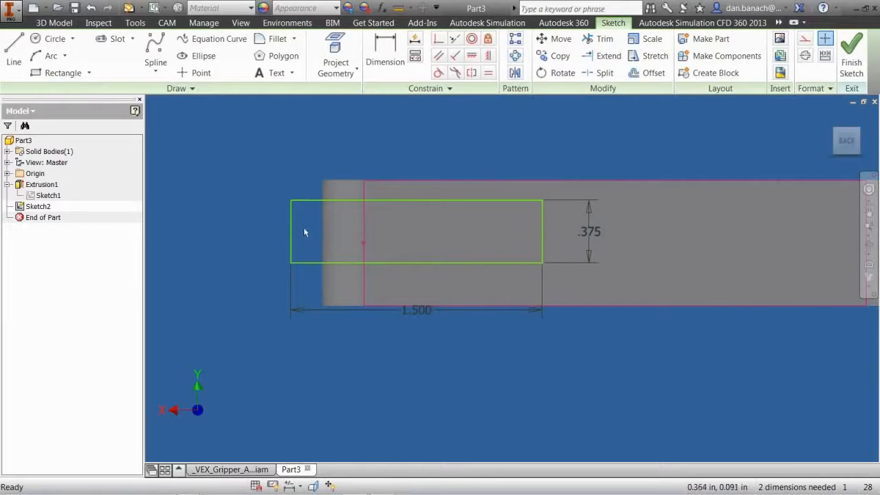
{"action": "left_click", "coordinate": [334, 44]}
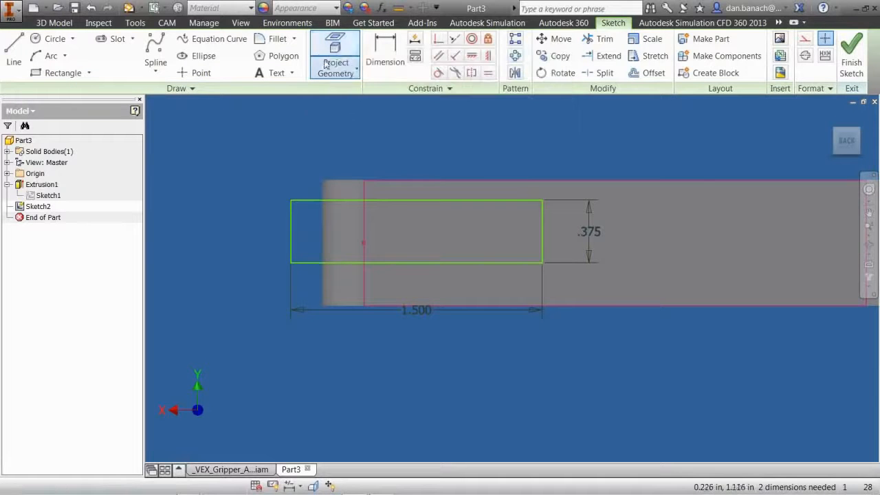
{"action": "left_click", "coordinate": [327, 231]}
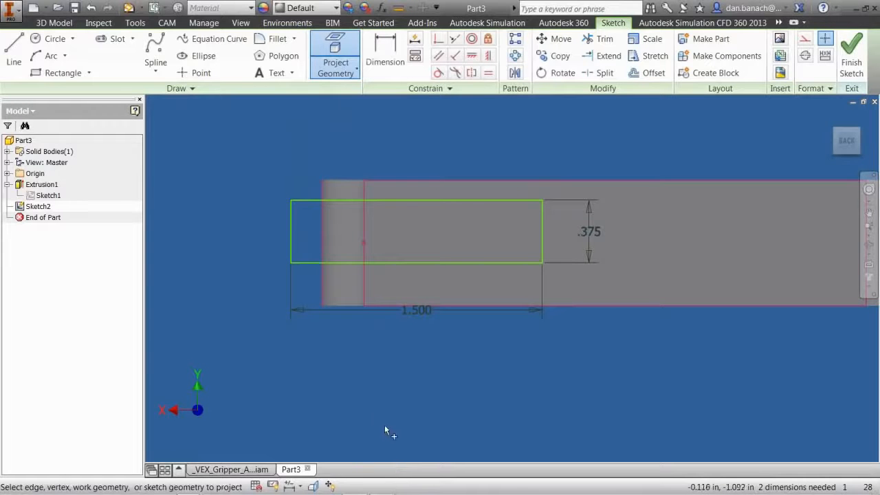
{"action": "mouse_move", "coordinate": [375, 418]}
{"action": "middle_mouse_down", "text": "shift"}
{"action": "mouse_move", "coordinate": [429, 414]}
{"action": "mouse_move", "coordinate": [491, 433]}
{"action": "mouse_move", "coordinate": [396, 417]}
{"action": "middle_mouse_up", "text": "shift"}
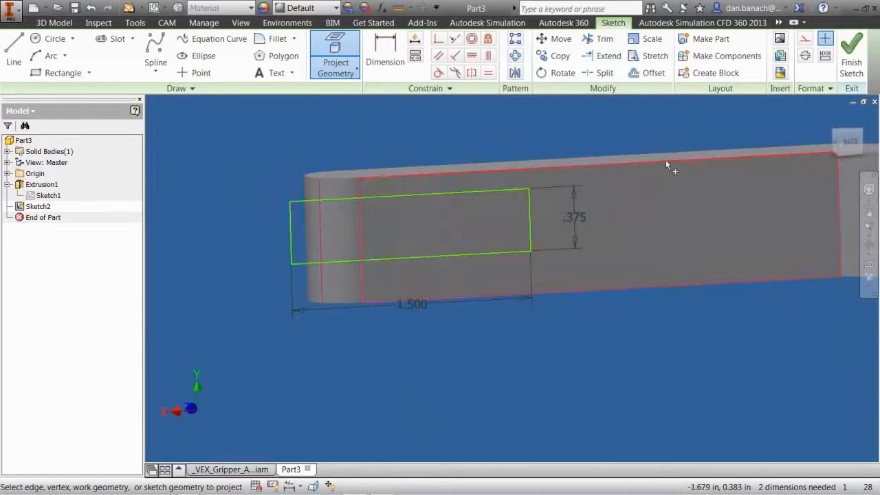
{"action": "left_click", "coordinate": [844, 146]}
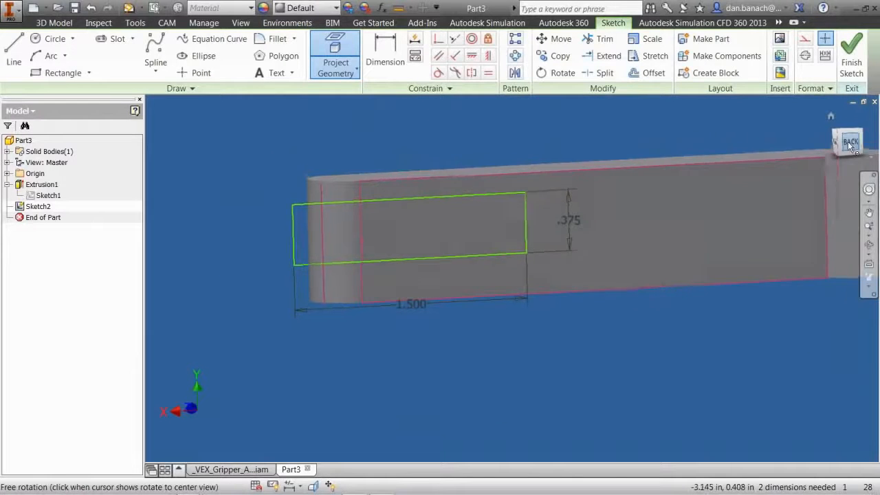
{"action": "scroll", "coordinate": [527, 253], "scroll_direction": "down", "scroll_amount": 3}
{"action": "middle_click_drag", "start_coordinate": [528, 205], "coordinate": [598, 177]}
{"action": "key", "text": "Escape"}
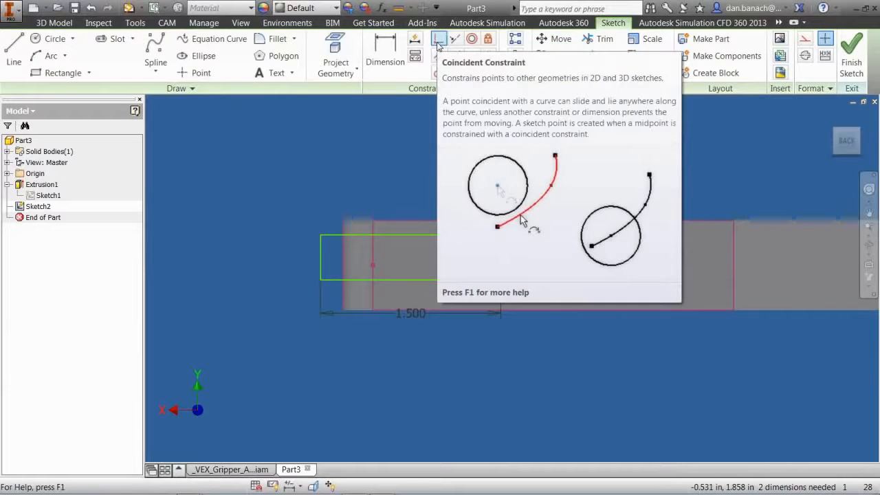
Make the midpoint of the rectangle's outer short side coincident with the midpoint of the projected end edge
{"action": "left_click", "coordinate": [438, 42]}
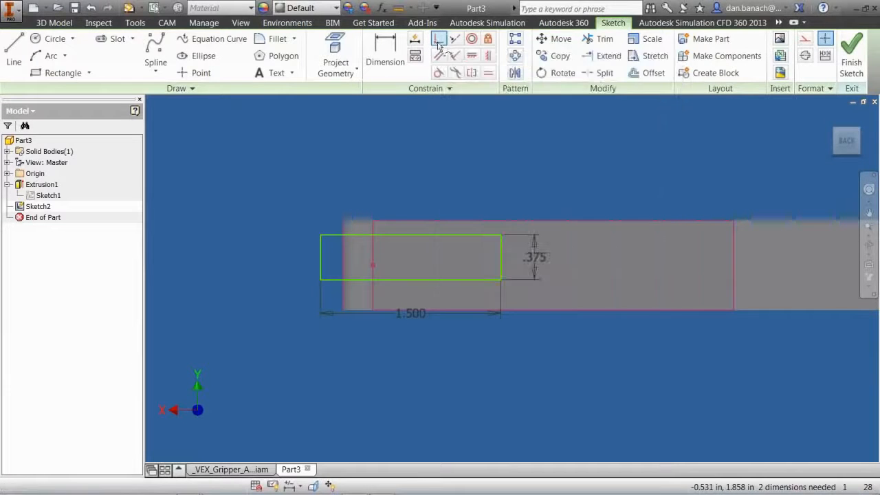
{"action": "left_click", "coordinate": [321, 256]}
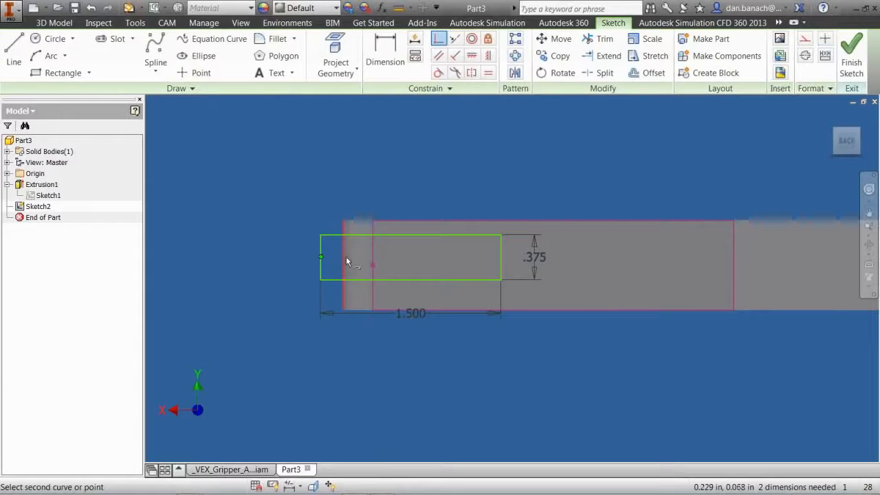
{"action": "left_click", "coordinate": [344, 264]}
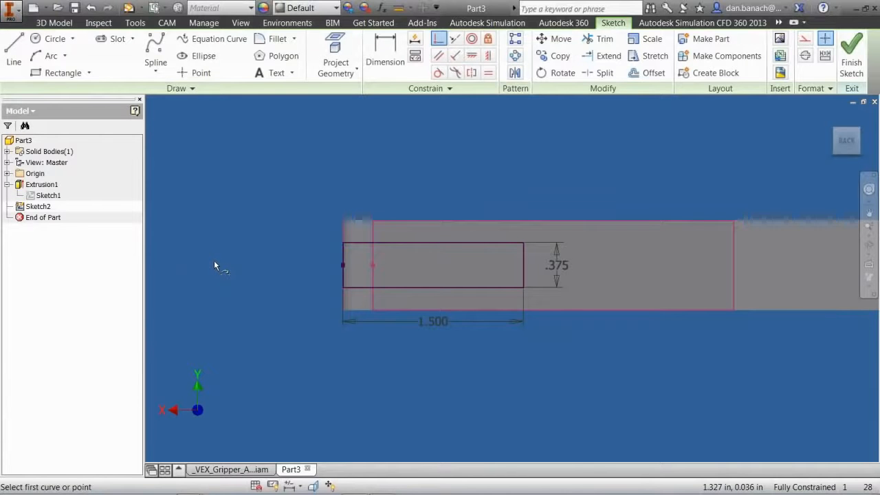
Extrude the rectangle as a Through All cut to form an open slot in the arm's rounded end
{"action": "key", "text": "e"}
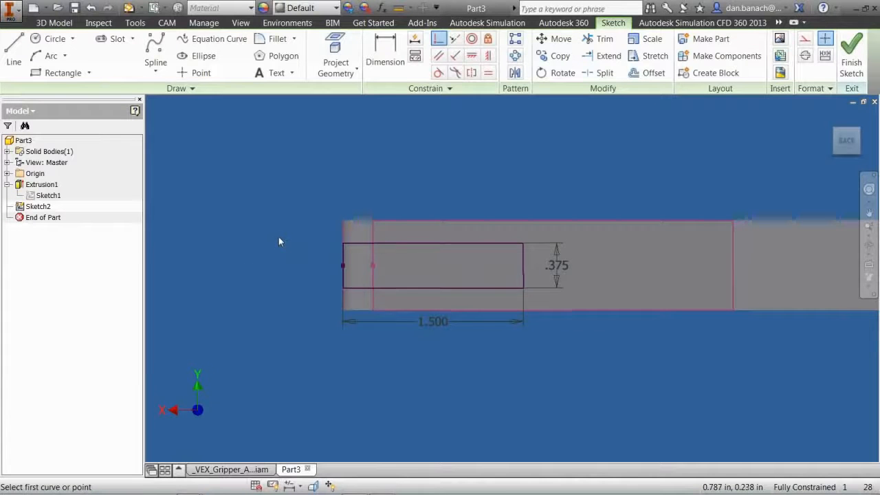
{"action": "middle_click_drag", "start_coordinate": [426, 328], "coordinate": [352, 264]}
{"action": "scroll", "coordinate": [410, 288], "scroll_direction": "up", "scroll_amount": 3}
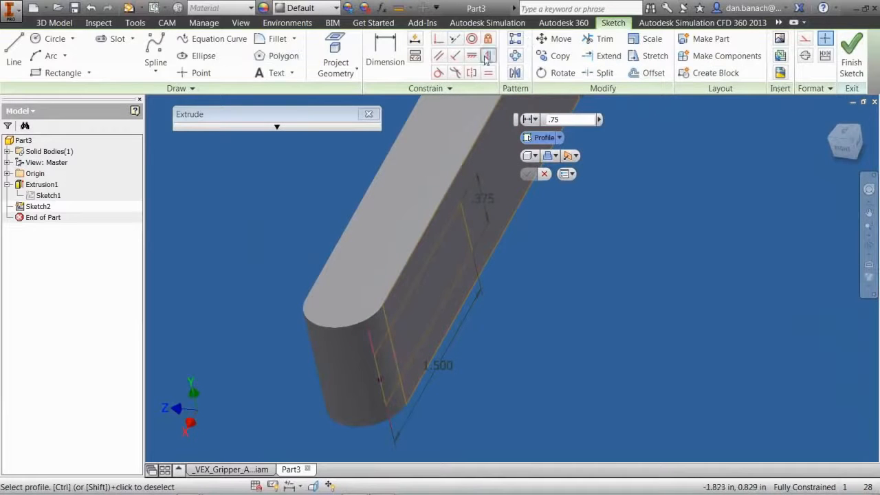
{"action": "left_click", "coordinate": [386, 366]}
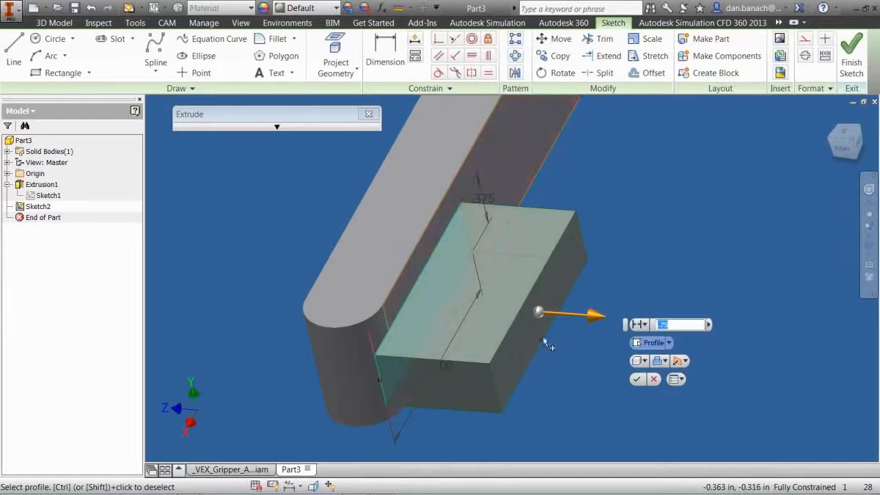
{"action": "left_click", "coordinate": [644, 325]}
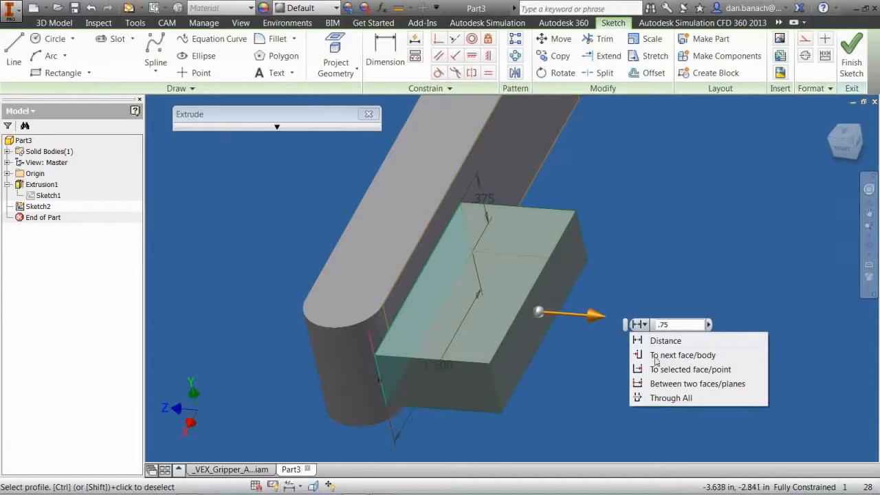
{"action": "left_click", "coordinate": [667, 398]}
{"action": "left_click", "coordinate": [664, 362]}
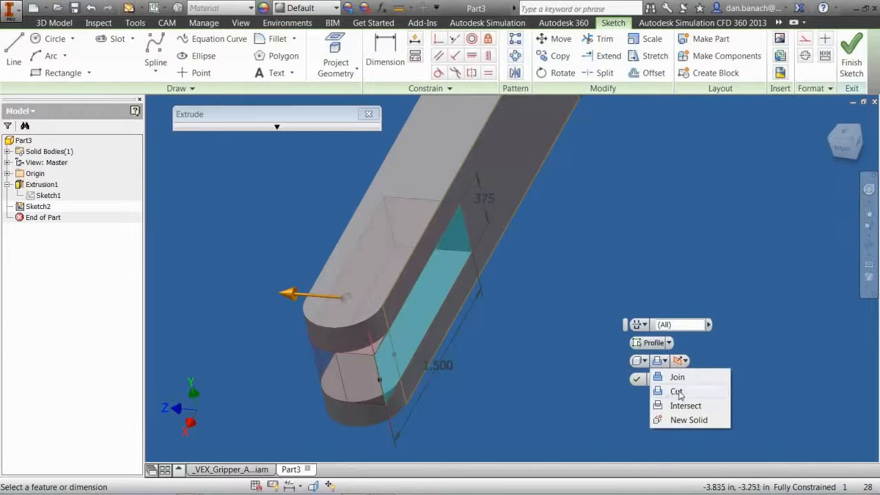
{"action": "left_click", "coordinate": [677, 392]}
{"action": "middle_click_drag", "start_coordinate": [545, 384], "coordinate": [602, 391], "text": "shift"}
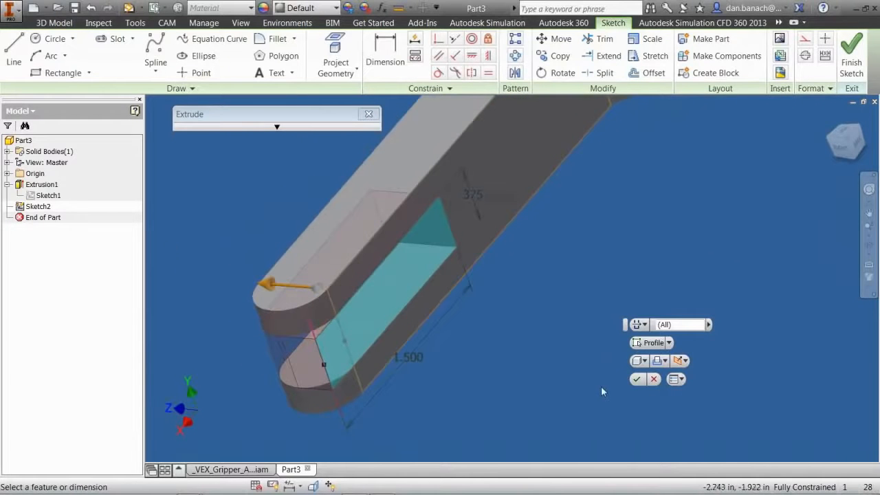
{"action": "left_click", "coordinate": [636, 380]}
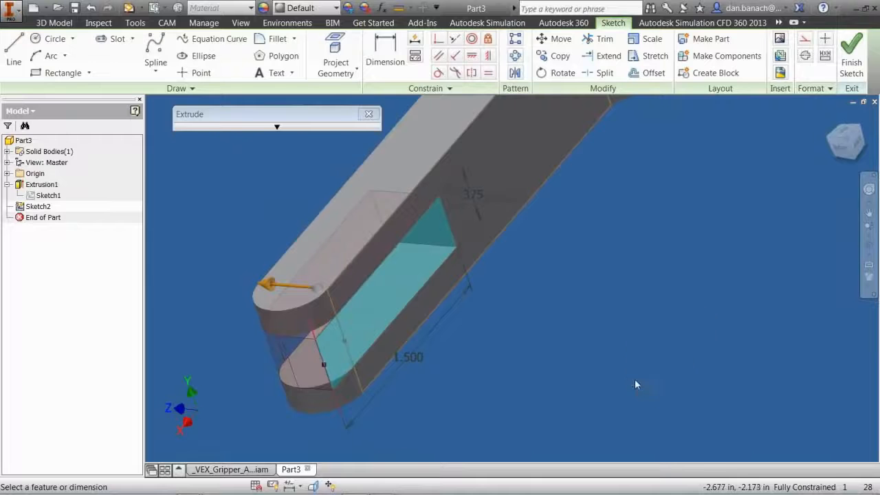
Start a new sketch on the side face of the arm's square-end leg
{"action": "scroll", "coordinate": [560, 357], "scroll_direction": "down", "scroll_amount": 3}
{"action": "middle_click_drag", "start_coordinate": [632, 321], "coordinate": [500, 319], "text": "shift"}
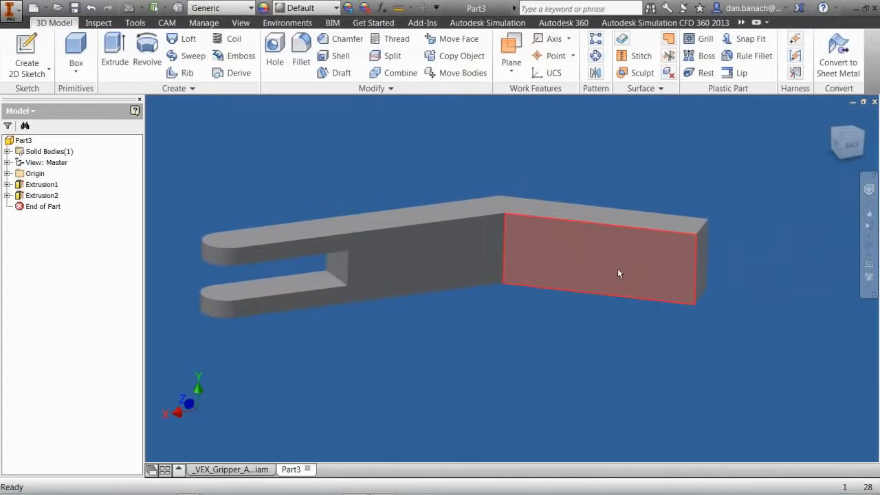
{"action": "left_click", "coordinate": [618, 274]}
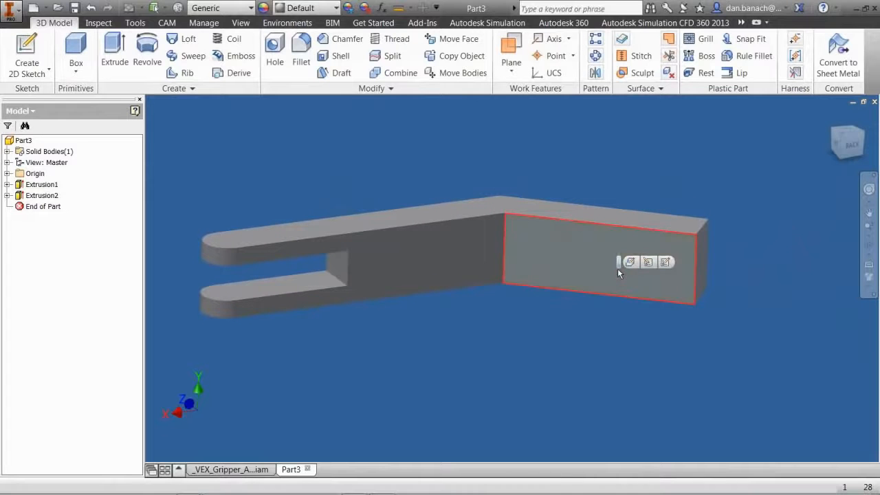
{"action": "left_click", "coordinate": [665, 263]}
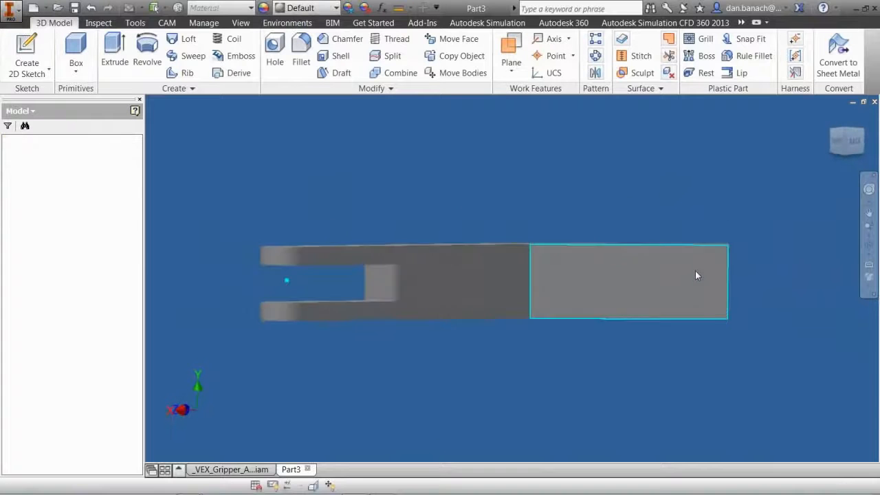
{"action": "mouse_move", "coordinate": [696, 270]}
{"action": "middle_mouse_down"}
{"action": "mouse_move", "coordinate": [619, 262]}
{"action": "mouse_move", "coordinate": [496, 229]}
{"action": "mouse_move", "coordinate": [564, 225]}
{"action": "mouse_move", "coordinate": [563, 233]}
{"action": "middle_mouse_up"}
{"action": "scroll", "coordinate": [496, 231], "scroll_direction": "down", "scroll_amount": 3}
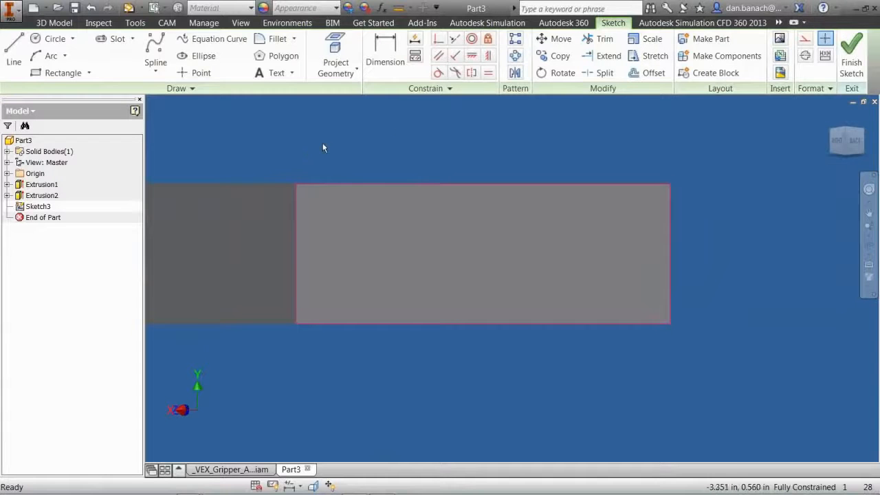
Draw a 1.5 in line inward from the leg's square end edge, parallel to its long edges
{"action": "right_click", "coordinate": [339, 148]}
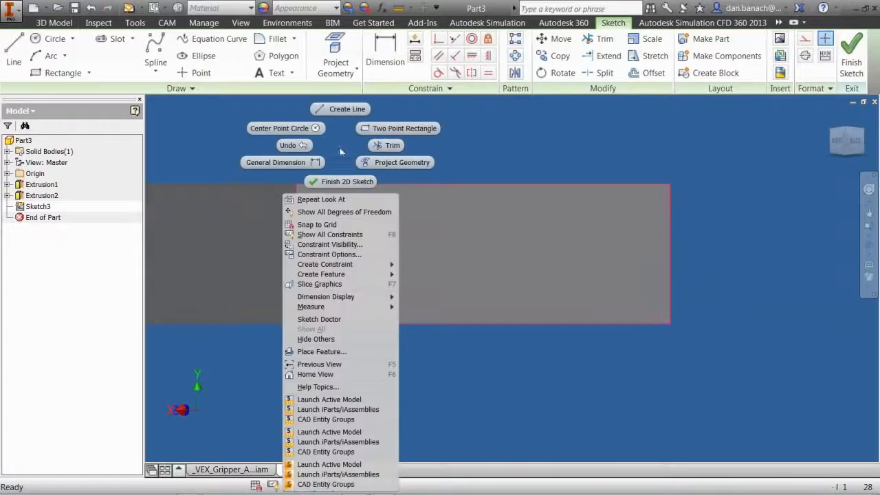
{"action": "left_click", "coordinate": [341, 110]}
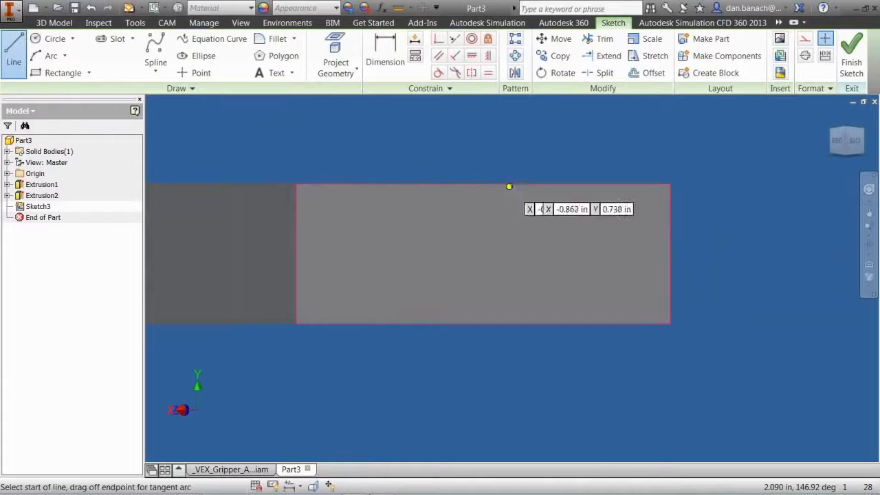
{"action": "left_click", "coordinate": [669, 216]}
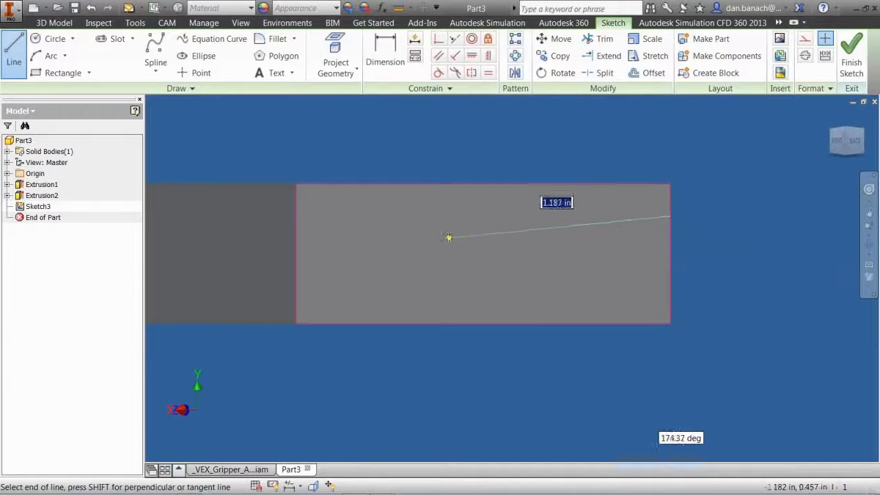
{"action": "type", "text": "1.5"}
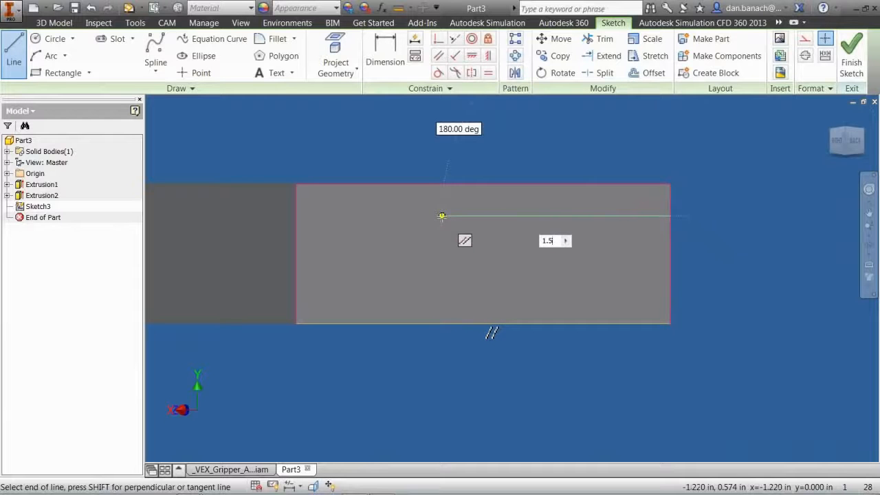
{"action": "key", "text": "Return"}
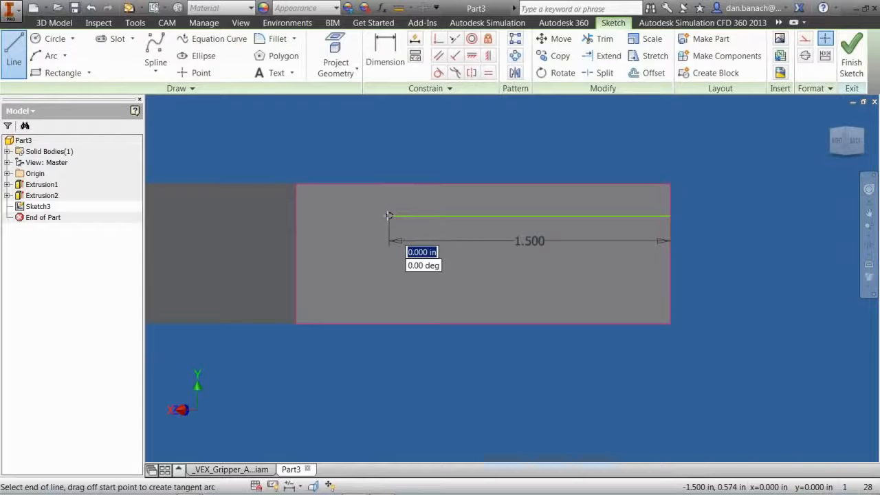
Continue the line with a tangent arc and a parallel line back to the end edge, forming an open round-ended slot
{"action": "left_click_drag", "start_coordinate": [389, 215], "coordinate": [386, 296]}
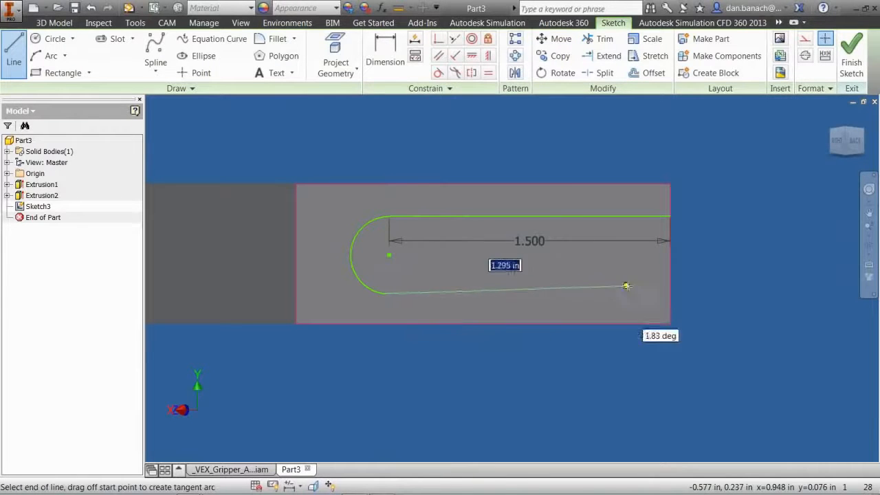
{"action": "left_click", "coordinate": [670, 294]}
{"action": "key", "text": "Escape"}
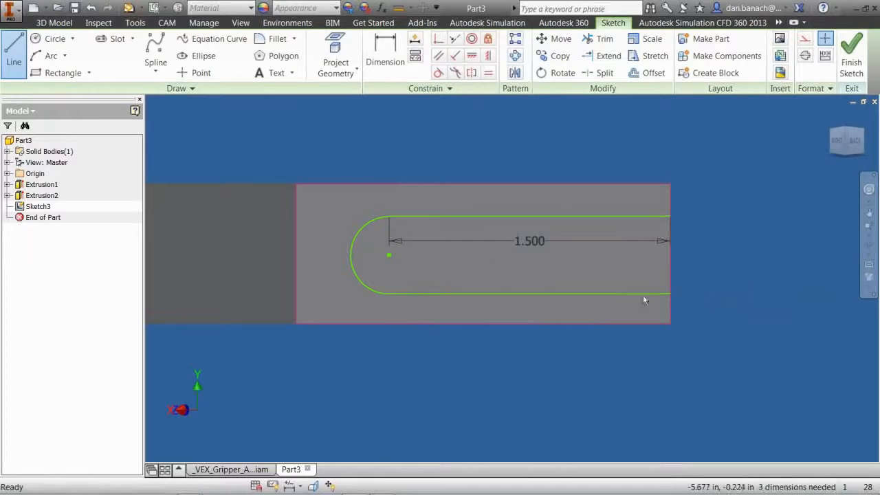
Pull the arc's lower endpoint out of tangency and apply a Tangent constraint between the arc and the lower line
{"action": "left_click_drag", "start_coordinate": [384, 294], "coordinate": [363, 288]}
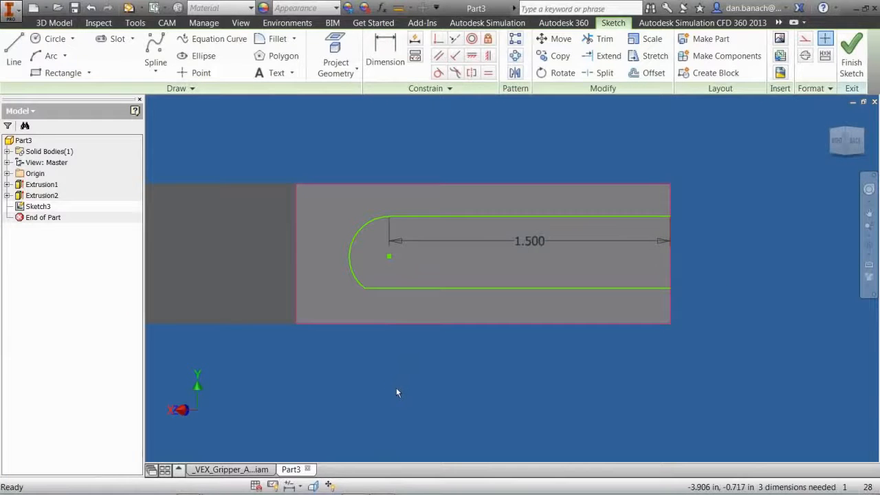
{"action": "left_click", "coordinate": [438, 73]}
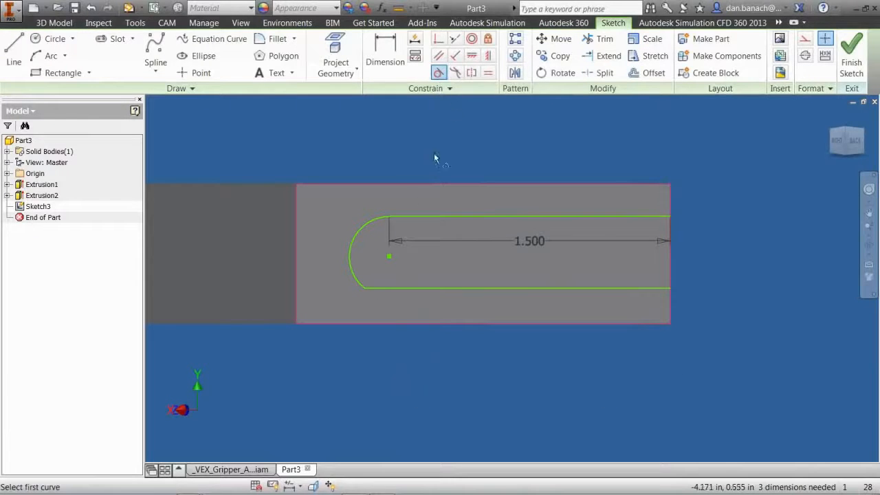
{"action": "left_click", "coordinate": [359, 282]}
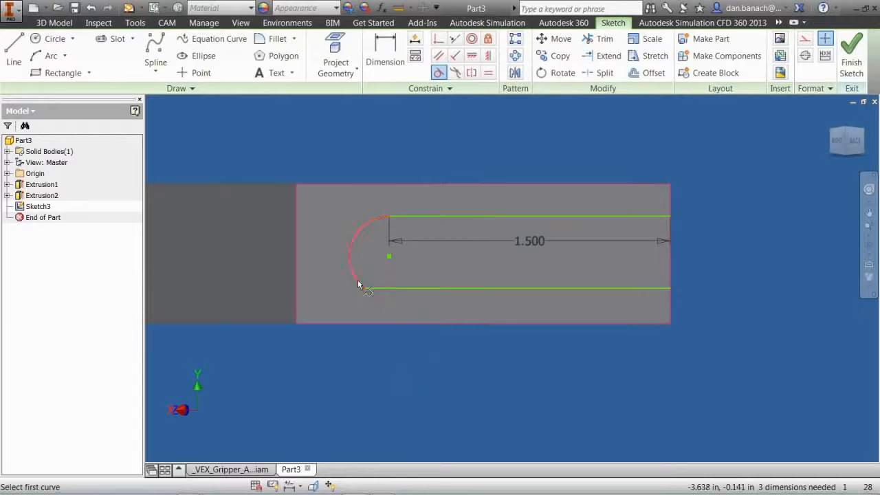
{"action": "left_click", "coordinate": [396, 286]}
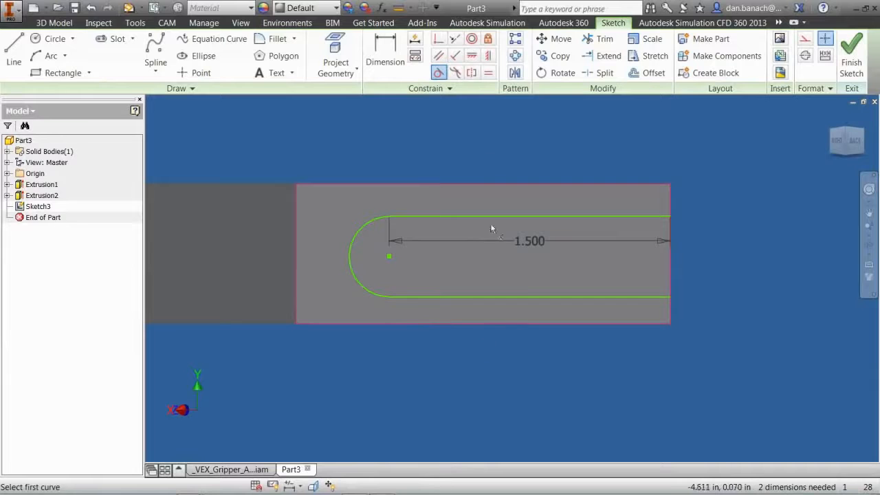
Align the arc's center horizontally with the midpoint of the leg's end edge using a Horizontal constraint
{"action": "left_click", "coordinate": [472, 57]}
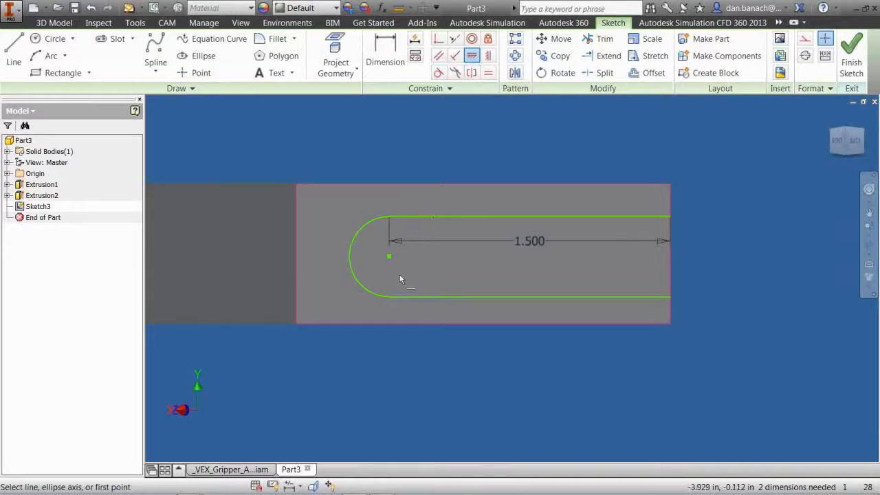
{"action": "left_click", "coordinate": [389, 257]}
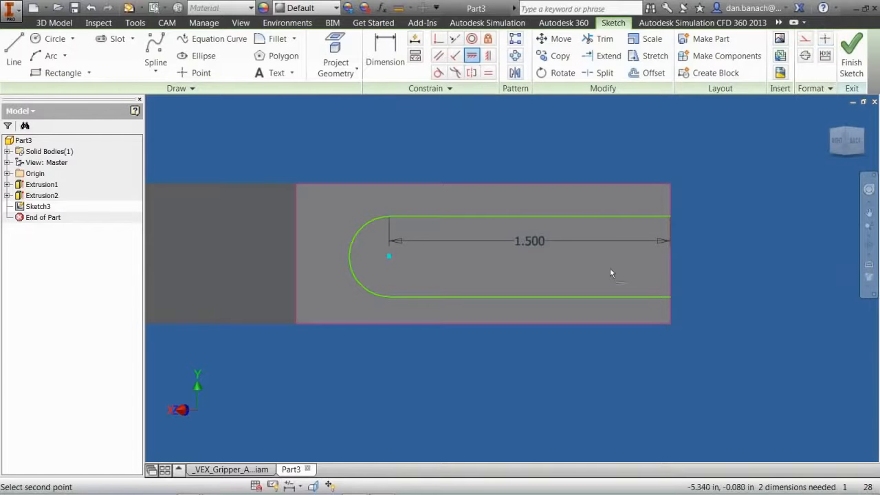
{"action": "left_click", "coordinate": [670, 252]}
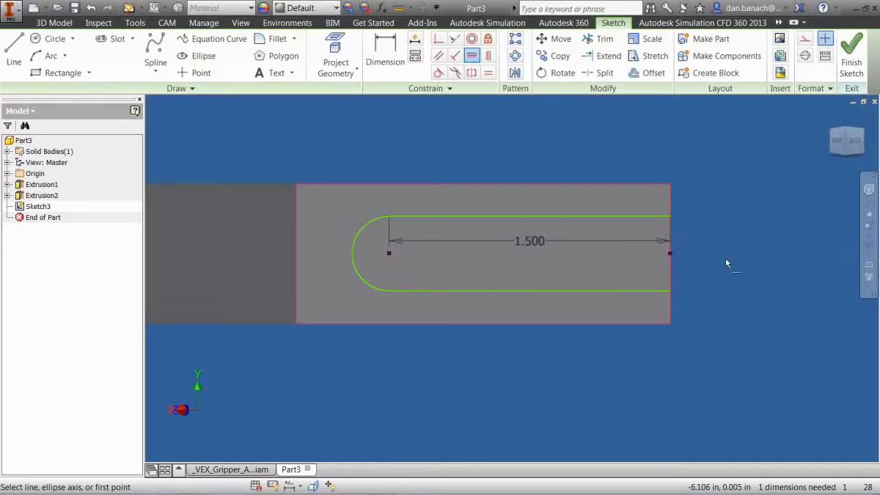
{"action": "key", "text": "Escape"}
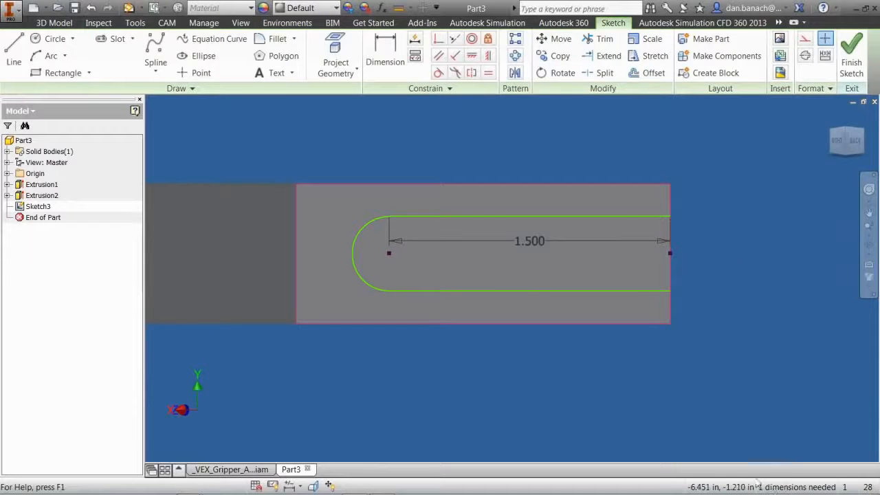
Dimension the distance between the slot's two parallel lines as 3/8 in
{"action": "right_click", "coordinate": [561, 159]}
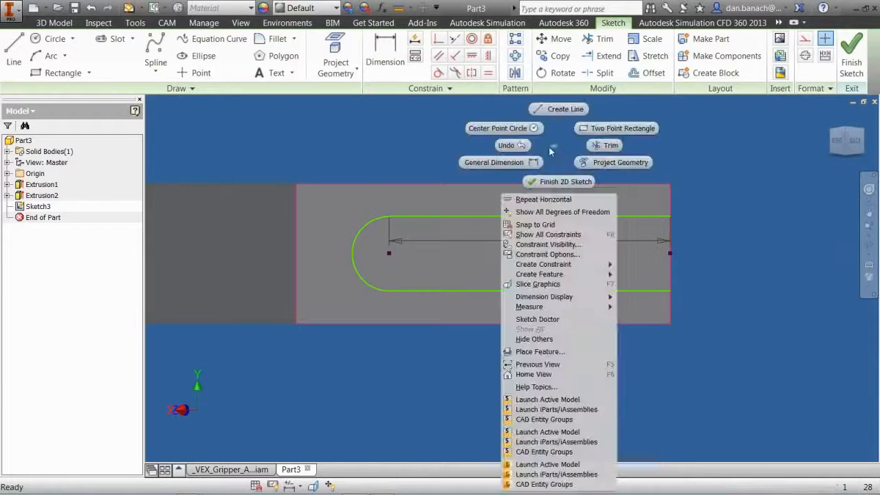
{"action": "left_click", "coordinate": [508, 162]}
{"action": "left_click", "coordinate": [652, 216]}
{"action": "left_click", "coordinate": [657, 292]}
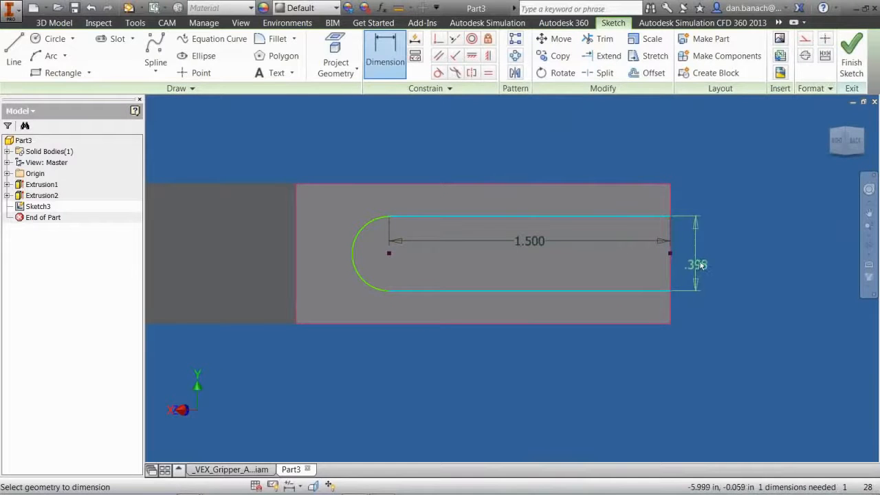
{"action": "left_click", "coordinate": [696, 253]}
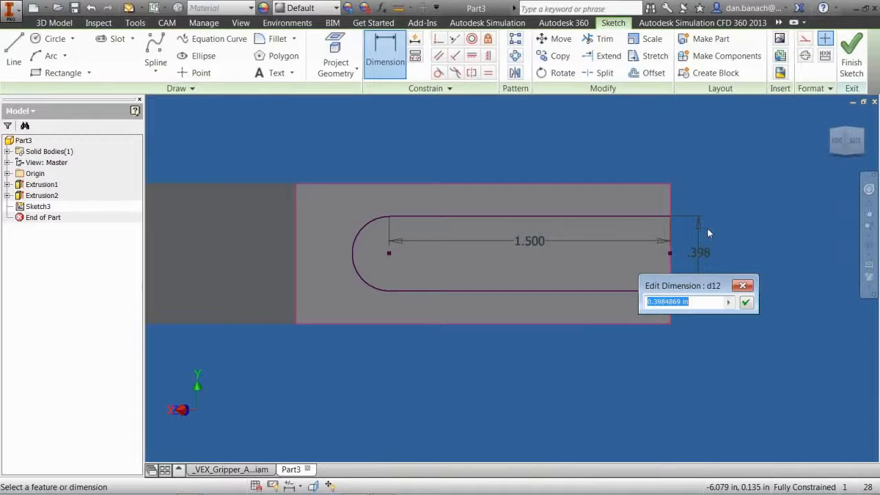
{"action": "type", "text": "3/8"}
{"action": "key", "text": "Return"}
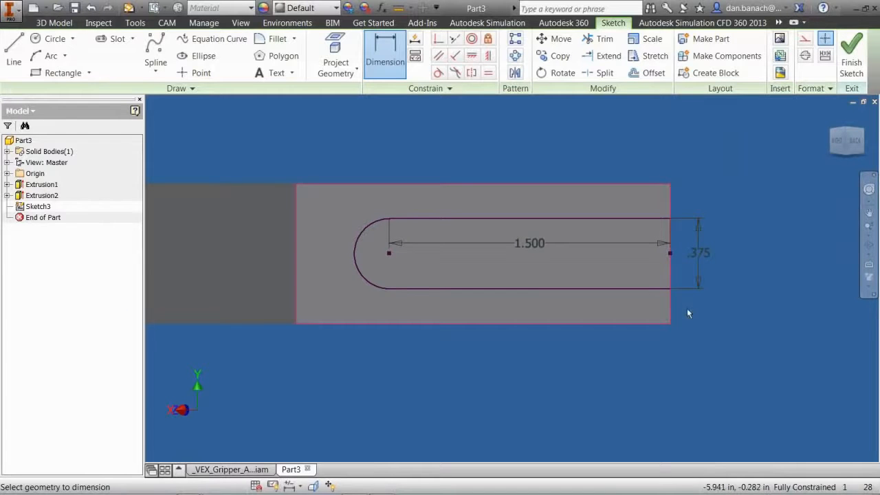
Extrude the round-ended slot profile as a Through All cut in the square-end leg
{"action": "key", "text": "e"}
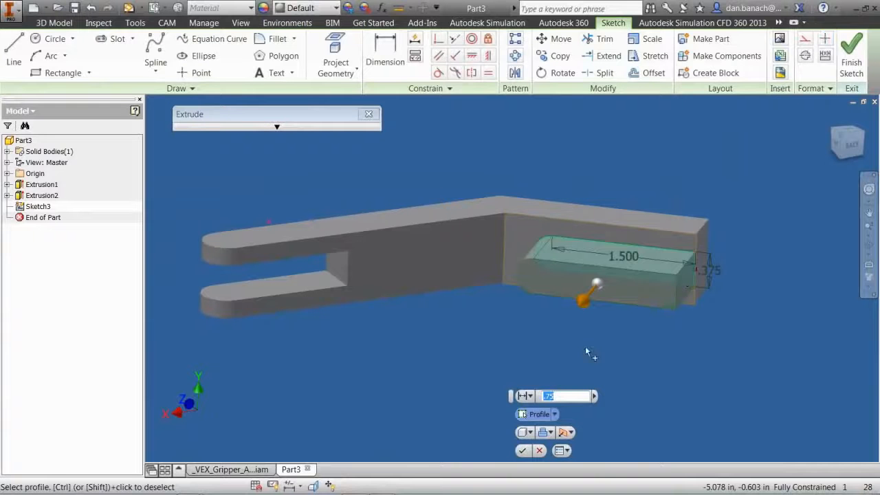
{"action": "left_click", "coordinate": [531, 397]}
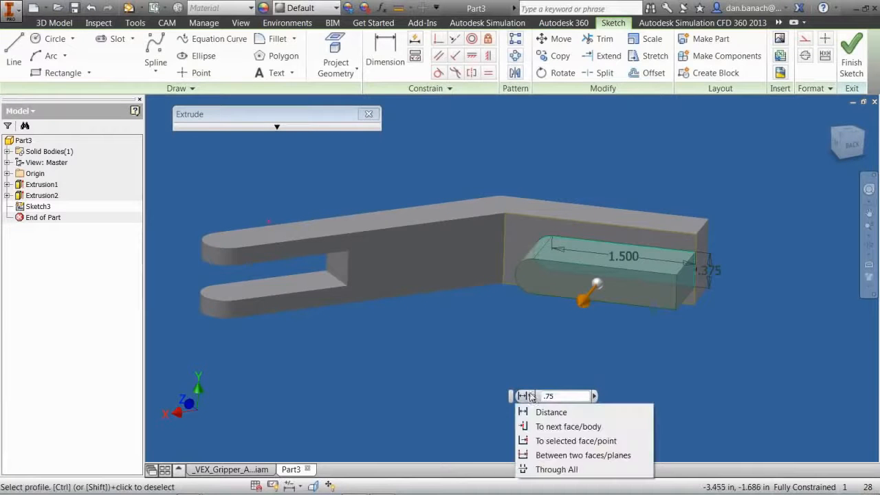
{"action": "left_click", "coordinate": [555, 470]}
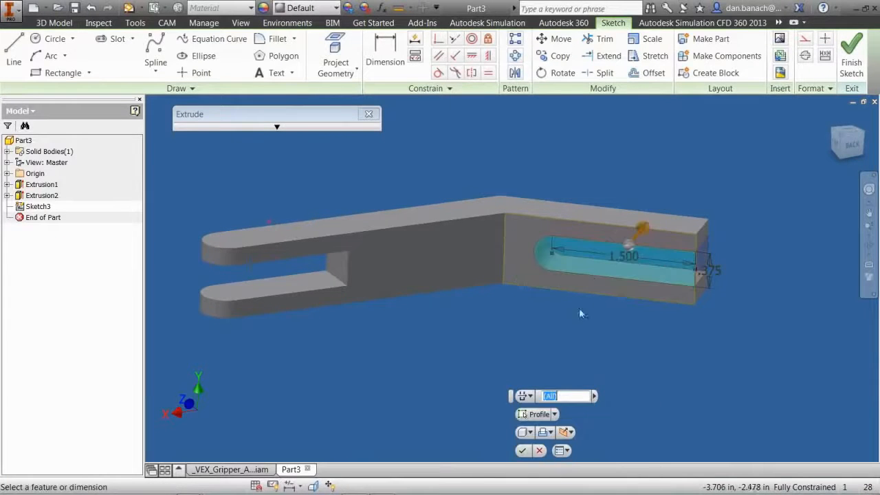
{"action": "left_click", "coordinate": [522, 450]}
Chamfer the four short vertical edges at the slotted square end by 0.0625 in
{"action": "middle_click_drag", "start_coordinate": [540, 315], "coordinate": [494, 312], "text": "shift"}
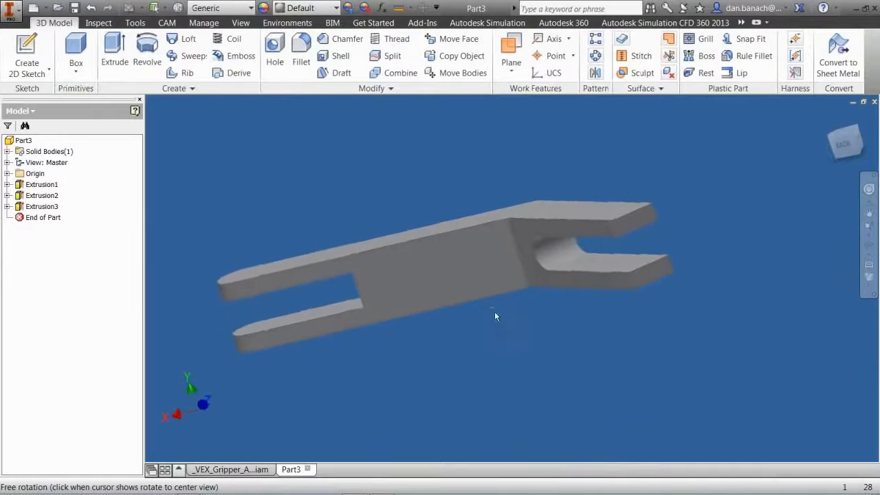
{"action": "scroll", "coordinate": [643, 257], "scroll_direction": "down", "scroll_amount": 3}
{"action": "middle_click_drag", "start_coordinate": [644, 256], "coordinate": [516, 310]}
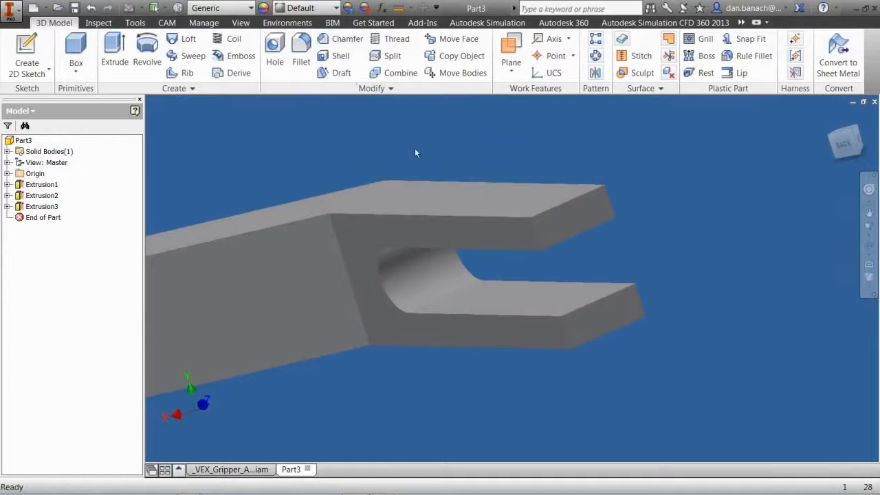
{"action": "left_click", "coordinate": [535, 232]}
{"action": "left_click", "coordinate": [567, 225]}
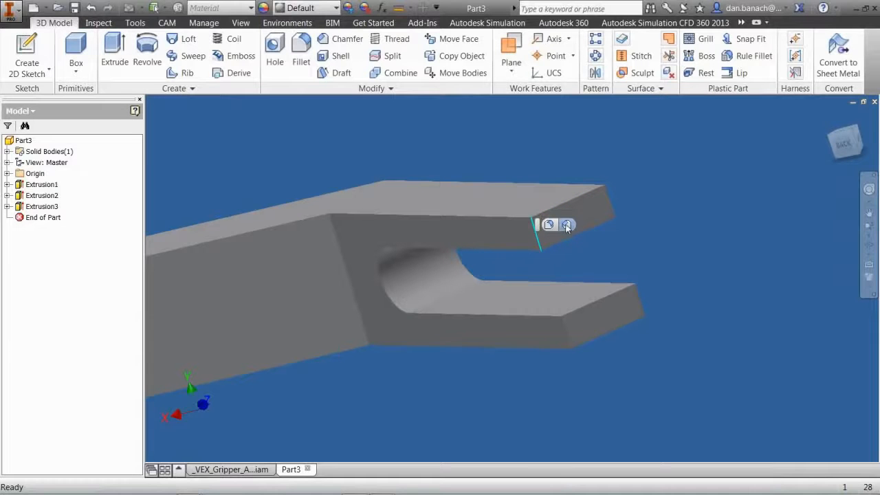
{"action": "left_click", "coordinate": [566, 330]}
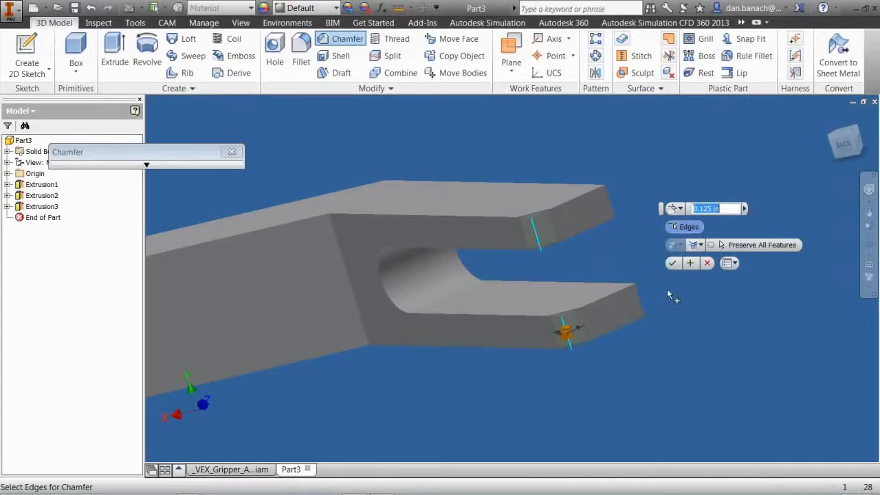
{"action": "left_click", "coordinate": [642, 307]}
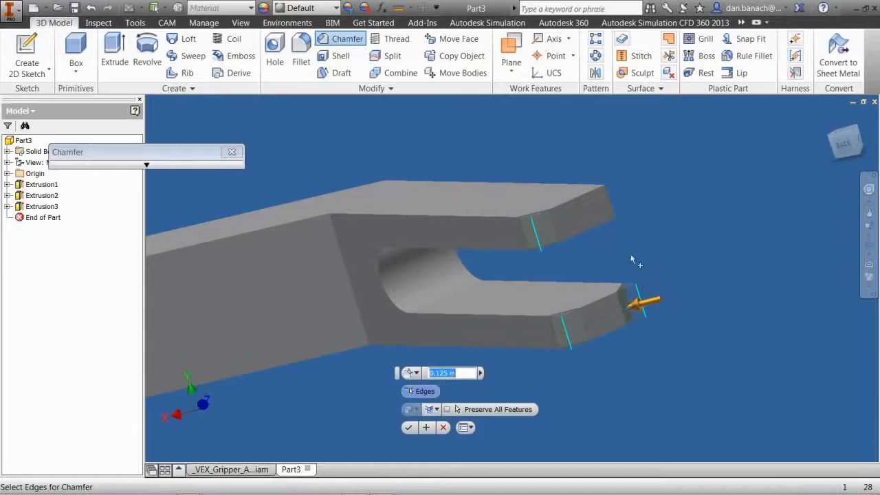
{"action": "left_click", "coordinate": [612, 199]}
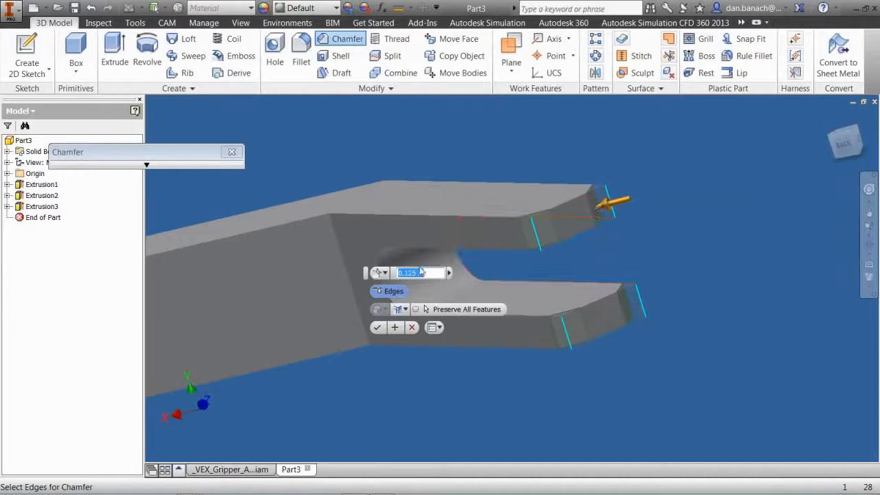
{"action": "type", "text": ".0625"}
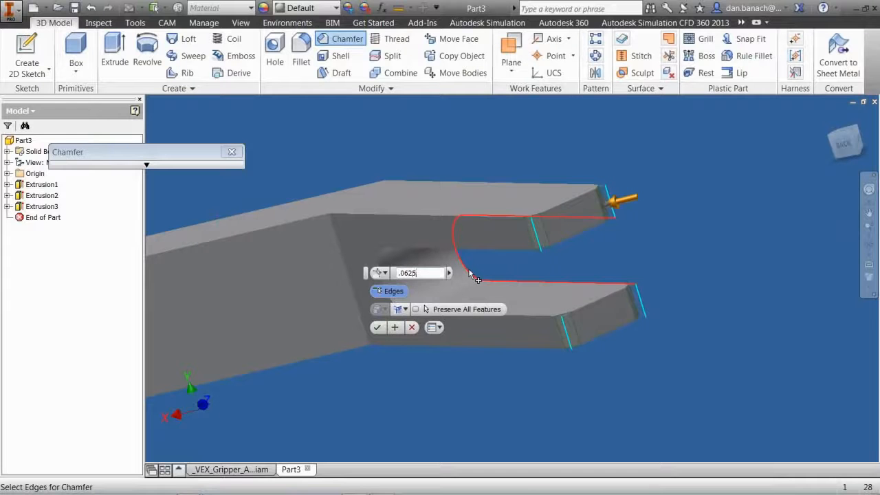
{"action": "key", "text": "Return"}
Start a new sketch on the top face of the arm
{"action": "middle_click_drag", "start_coordinate": [609, 250], "coordinate": [652, 252], "text": "shift"}
{"action": "left_click", "coordinate": [408, 161]}
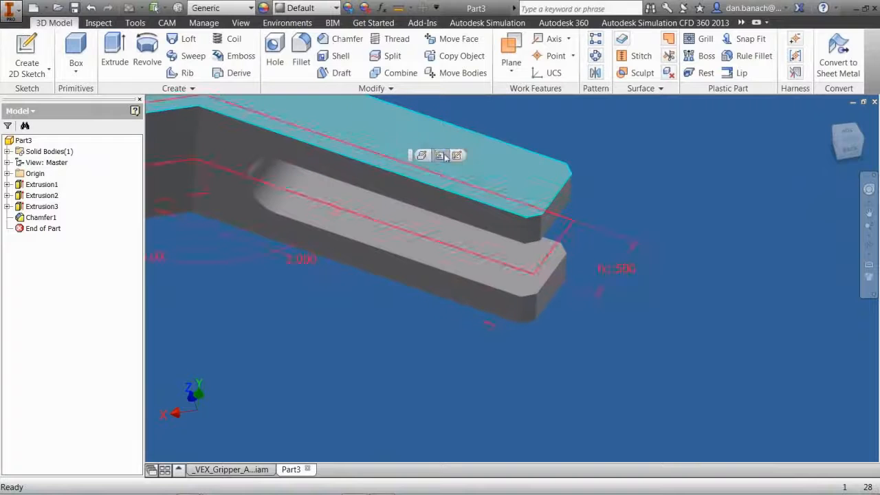
{"action": "left_click", "coordinate": [458, 156]}
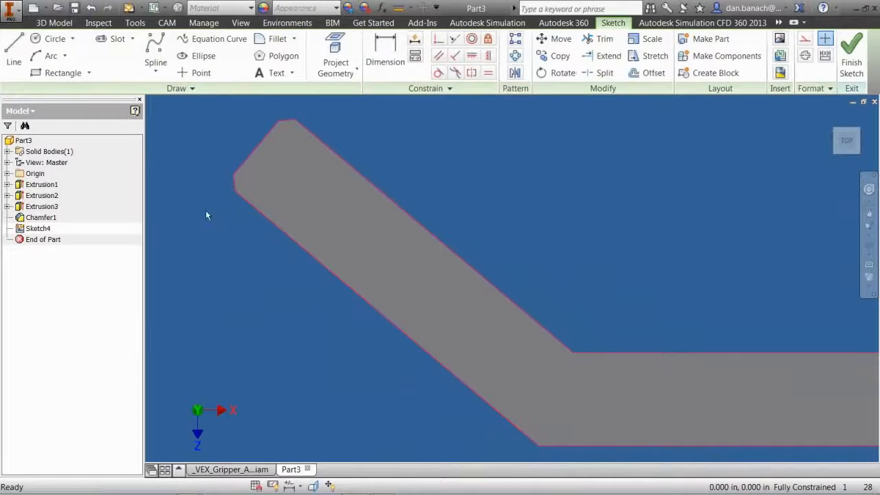
Draw a center-to-center slot from the chamfered end edge's midpoint along the angled leg, 1.5 in between centers and 0.25 in wide
{"action": "left_click", "coordinate": [133, 39]}
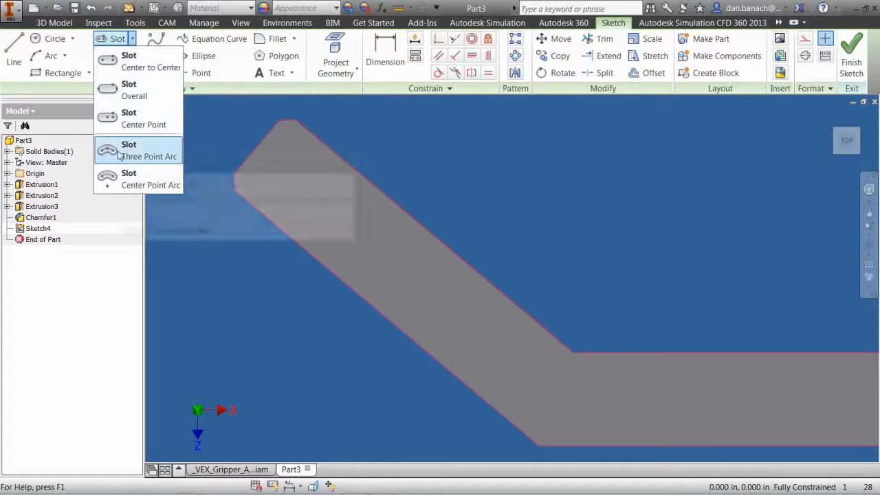
{"action": "left_click", "coordinate": [128, 65]}
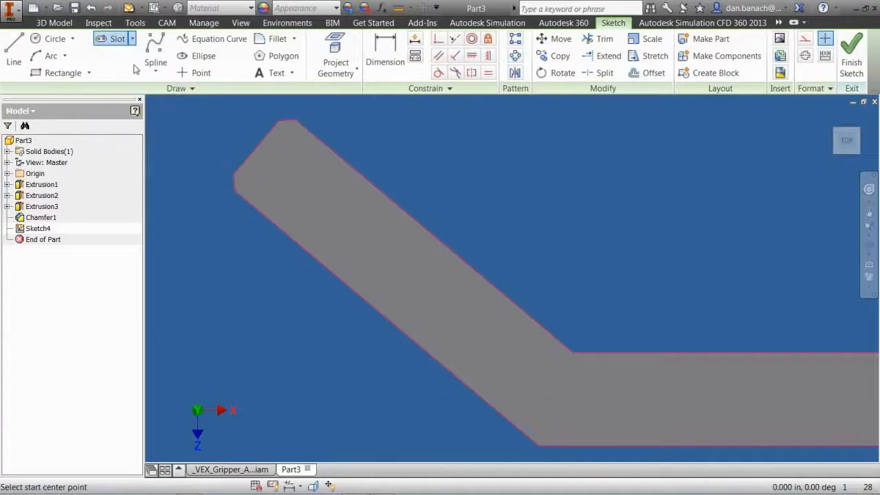
{"action": "left_click", "coordinate": [263, 153]}
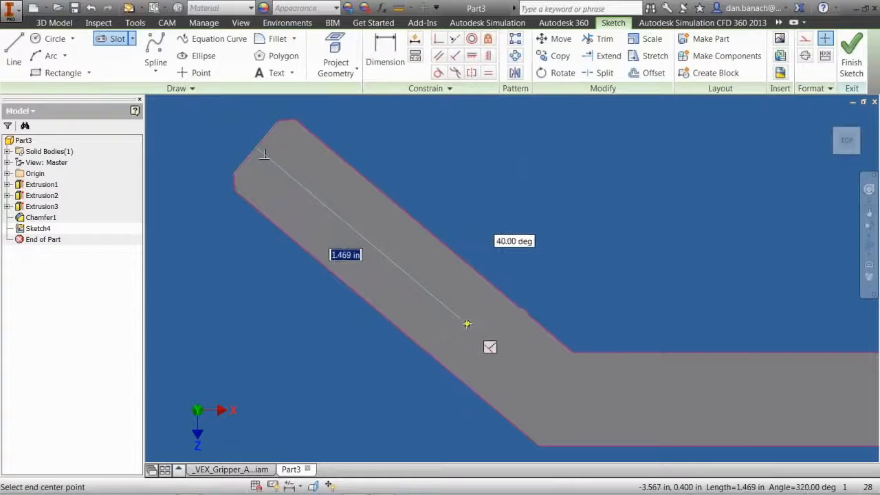
{"action": "type", "text": "1."}
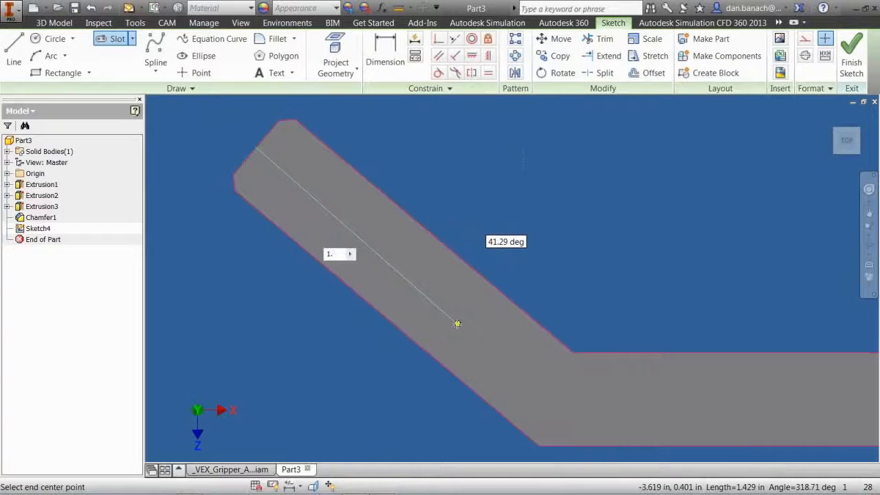
{"action": "type", "text": "5"}
{"action": "key", "text": "Tab"}
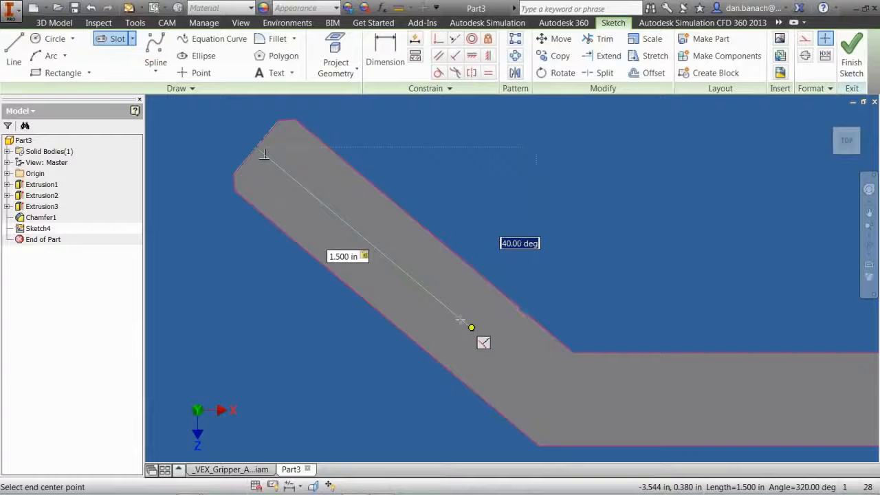
{"action": "key", "text": "Return"}
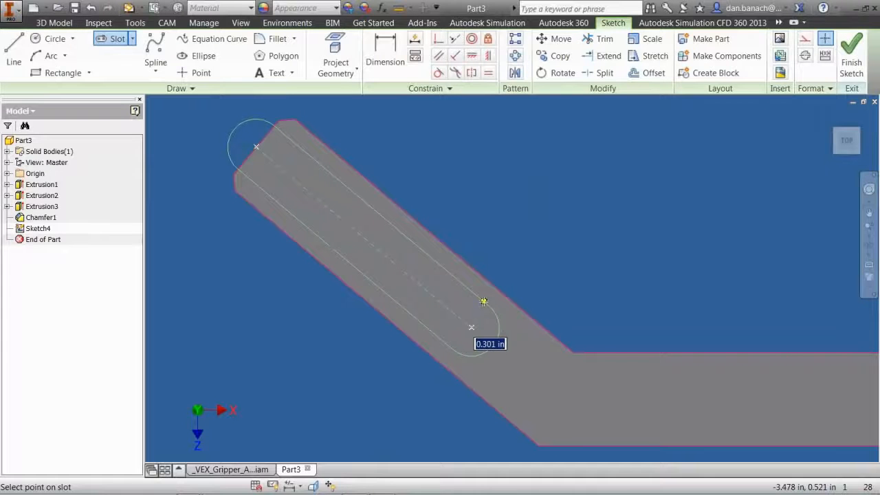
{"action": "type", "text": ".25"}
{"action": "key", "text": "Return"}
{"action": "right_click", "coordinate": [575, 228]}
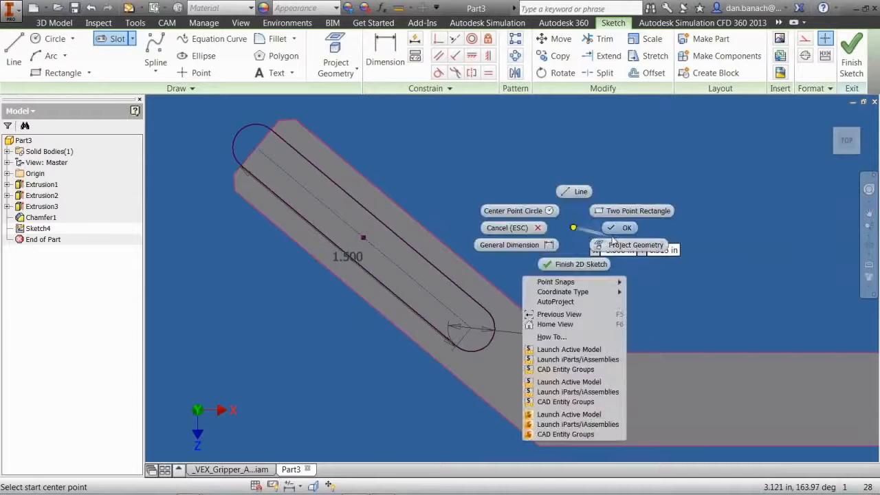
{"action": "left_click", "coordinate": [615, 232]}
{"action": "mouse_move", "coordinate": [780, 487]}
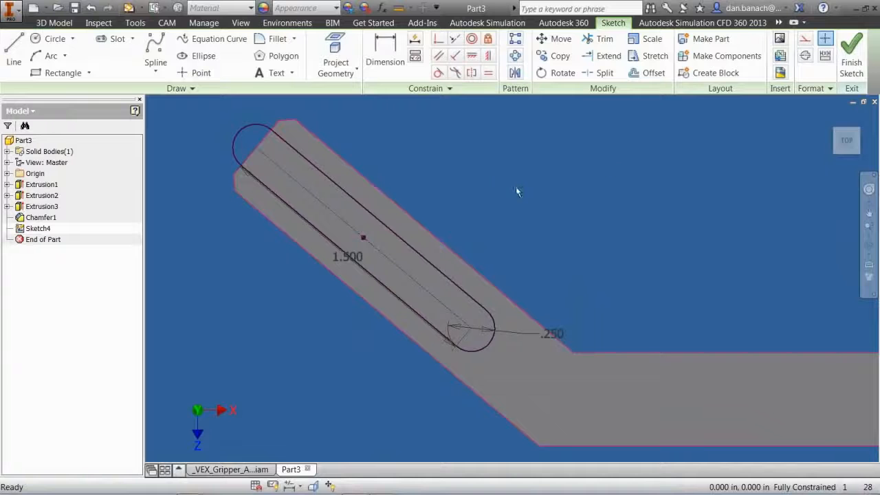
Extrude the slot profile as a Through All cut down through the angled leg
{"action": "key", "text": "e"}
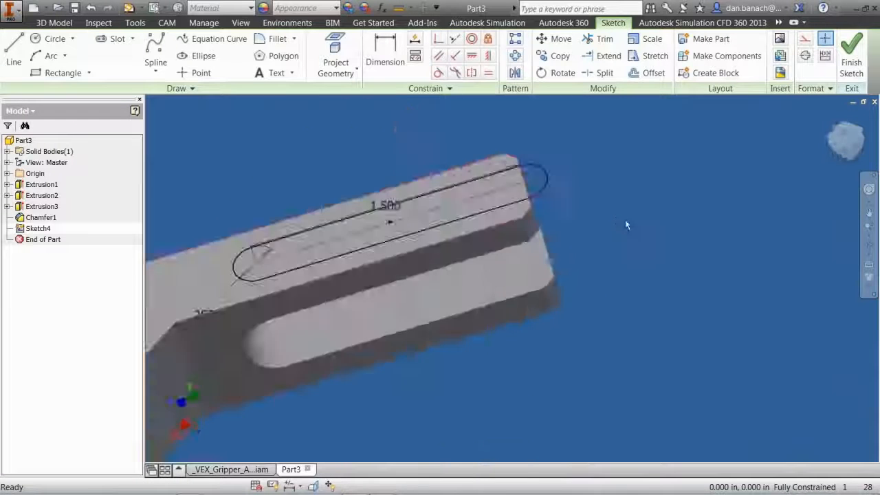
{"action": "type", "text": ".75"}
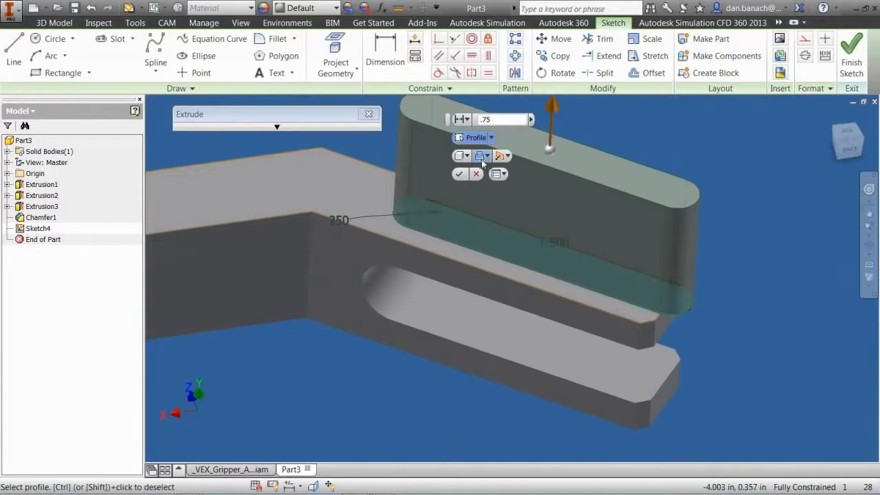
{"action": "left_click", "coordinate": [464, 120]}
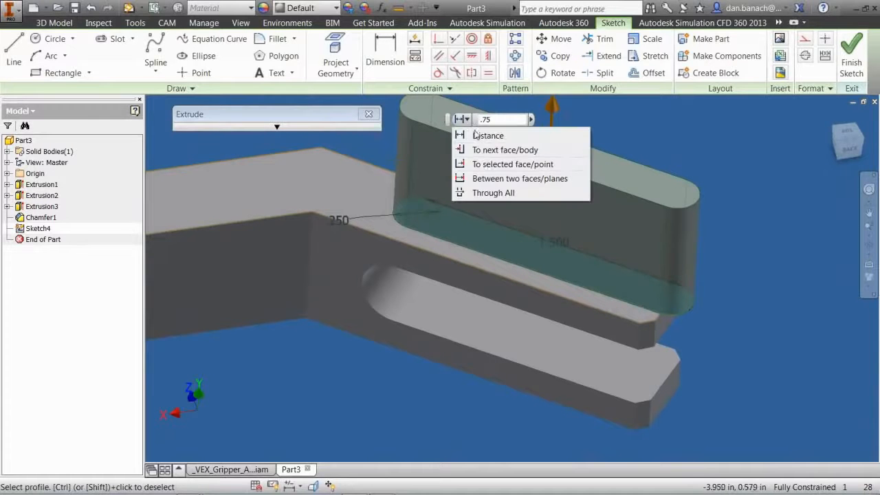
{"action": "left_click", "coordinate": [488, 192]}
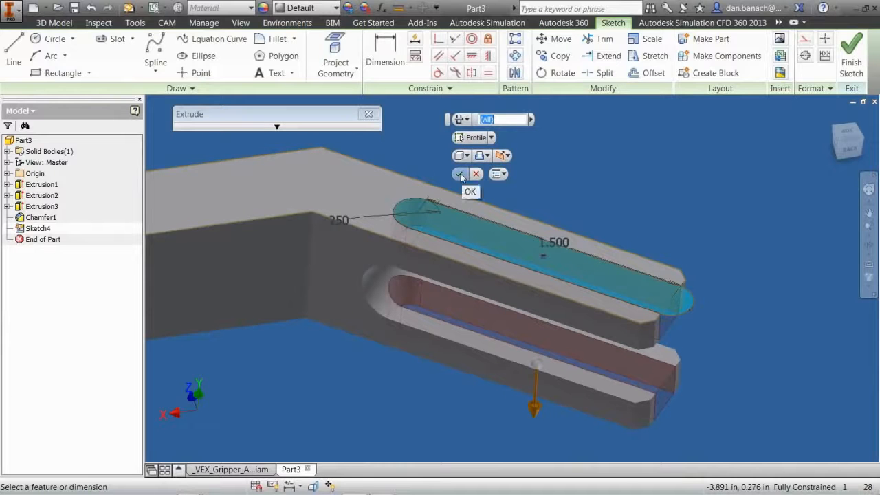
{"action": "left_click", "coordinate": [460, 174]}
Start a new sketch on the arm's top face, picking it near the rounded end
{"action": "scroll", "coordinate": [602, 313], "scroll_direction": "down", "scroll_amount": 3}
{"action": "middle_click_drag", "start_coordinate": [388, 311], "coordinate": [548, 269]}
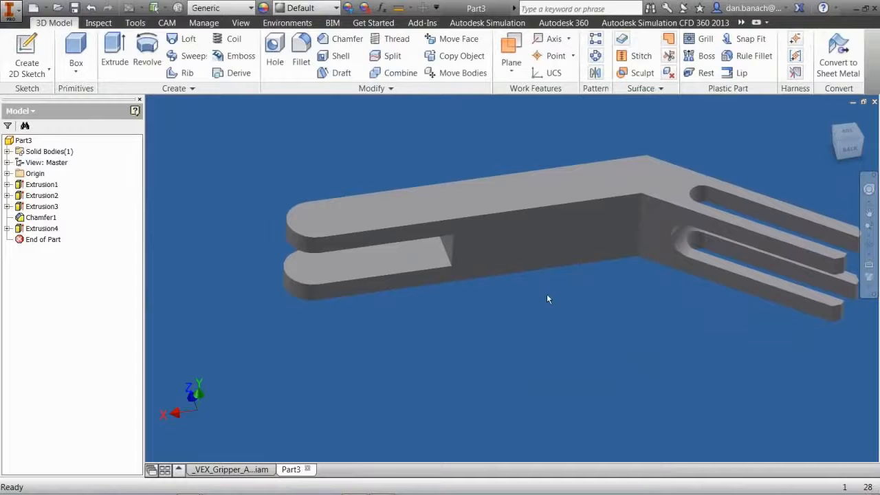
{"action": "left_click", "coordinate": [358, 210]}
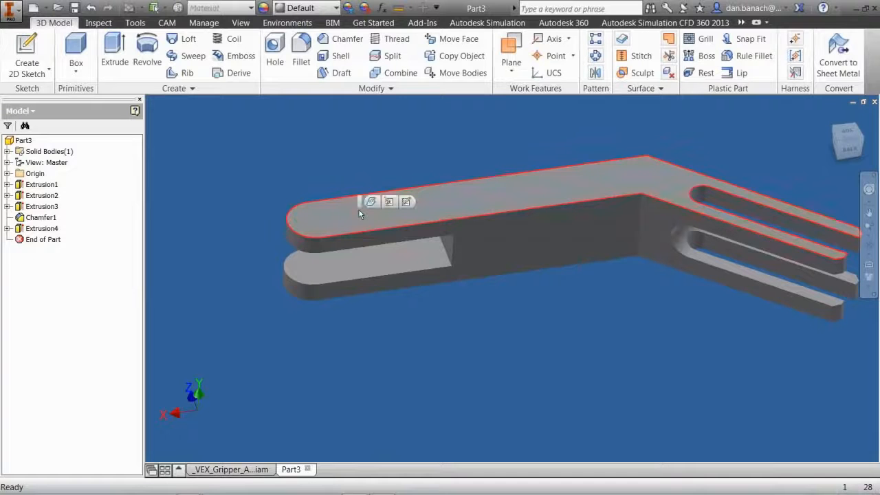
{"action": "left_click", "coordinate": [406, 202]}
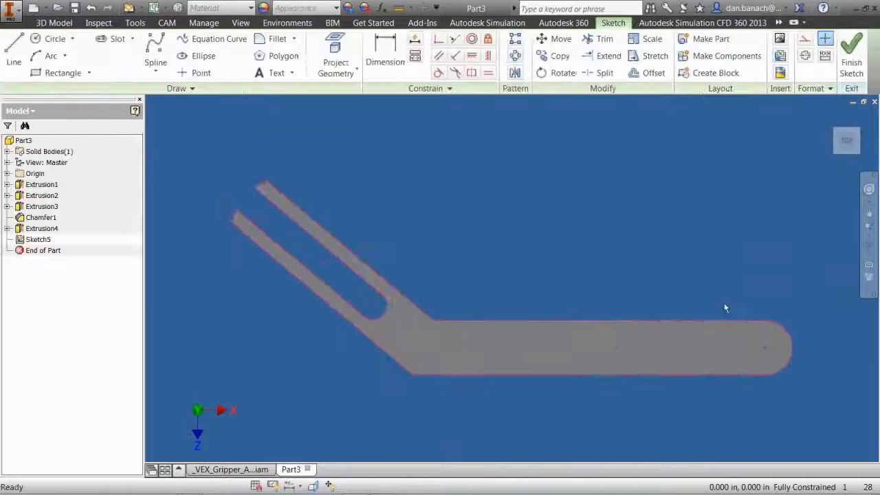
Place a sketch point on the straight leg and constrain it horizontal to the rounded end's arc center
{"action": "middle_click_drag", "start_coordinate": [725, 304], "coordinate": [531, 189]}
{"action": "scroll", "coordinate": [550, 196], "scroll_direction": "down", "scroll_amount": 3}
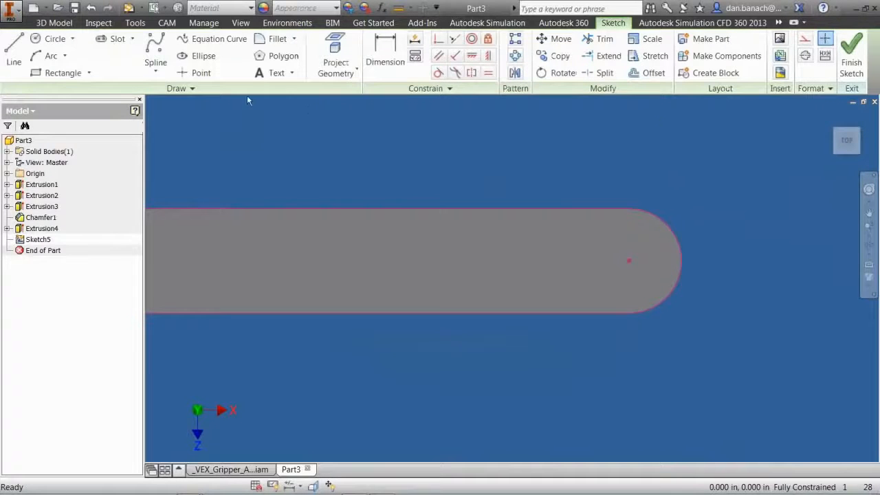
{"action": "left_click", "coordinate": [202, 76]}
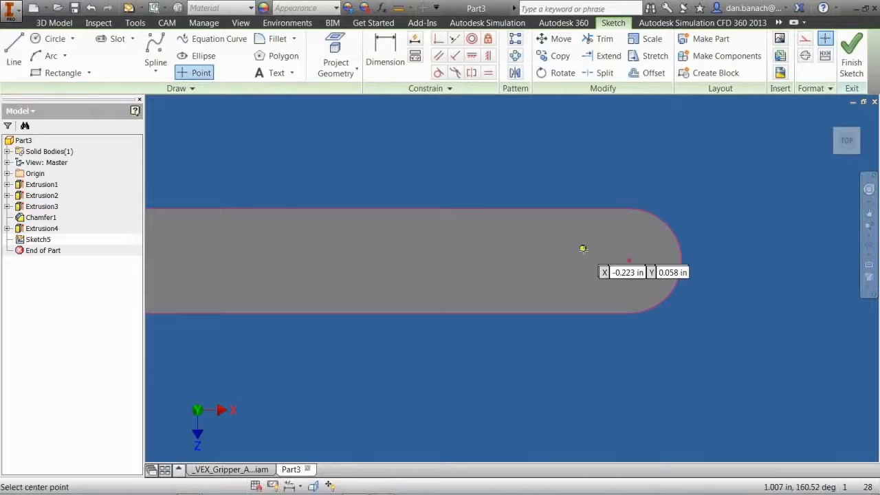
{"action": "left_click", "coordinate": [464, 261]}
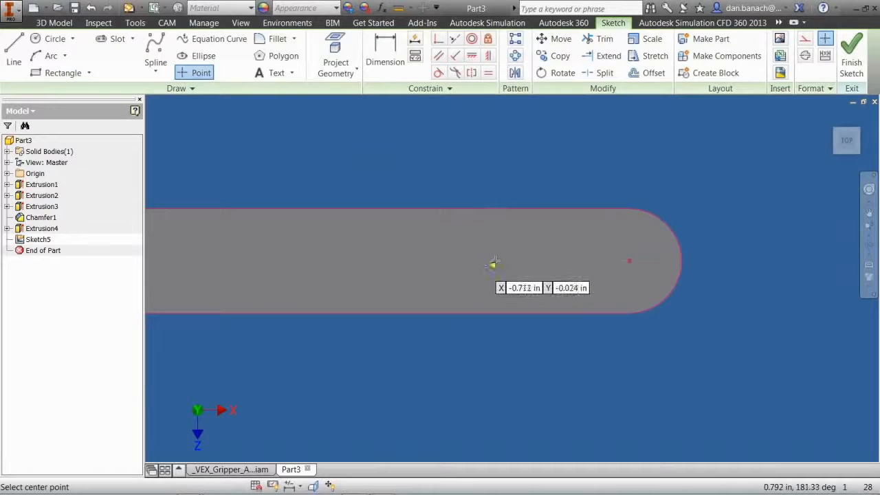
{"action": "left_click", "coordinate": [471, 56]}
{"action": "left_click", "coordinate": [463, 261]}
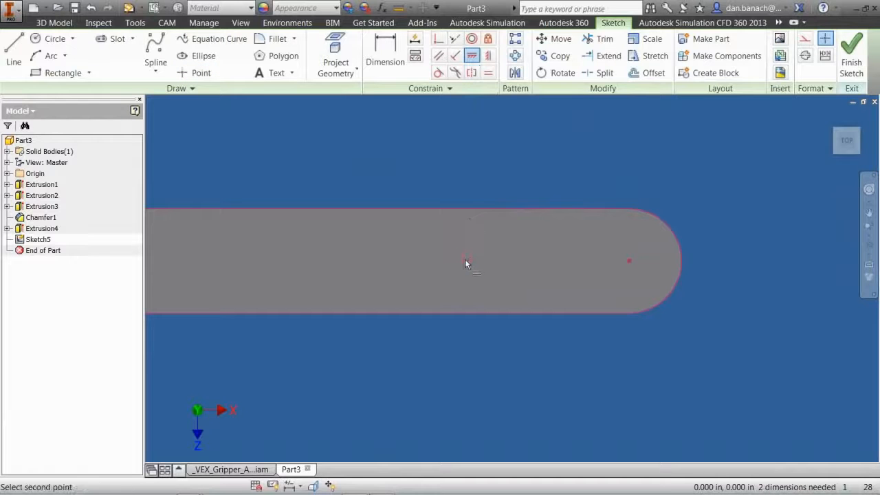
{"action": "left_click", "coordinate": [628, 263]}
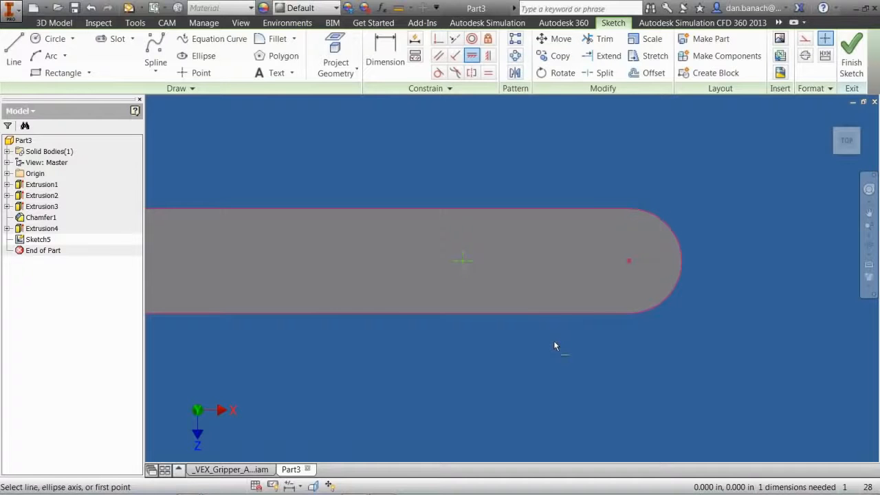
Dimension the distance from the sketch point to the rounded end's arc center as 1 in and finish the sketch
{"action": "left_click", "coordinate": [385, 51]}
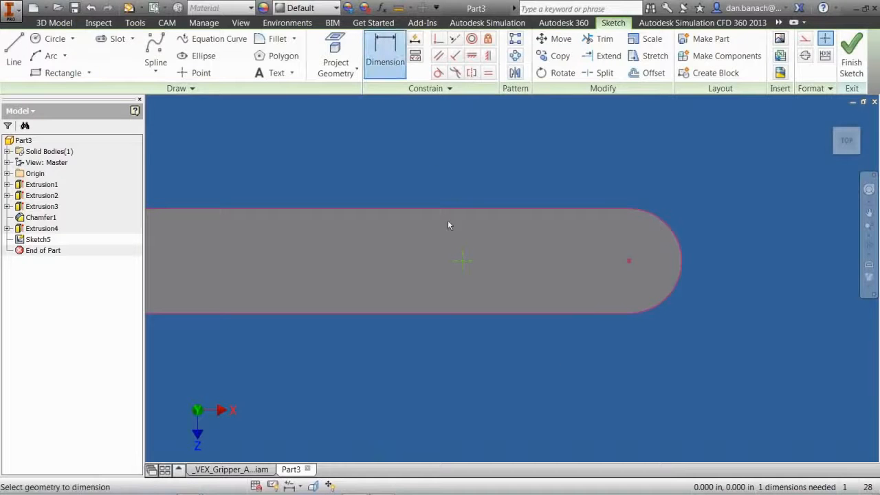
{"action": "left_click", "coordinate": [464, 261]}
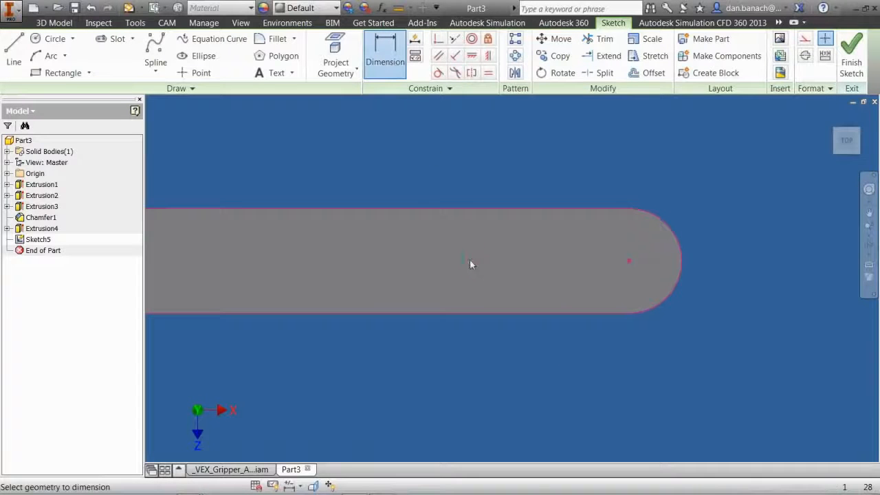
{"action": "left_click", "coordinate": [628, 261]}
{"action": "left_click", "coordinate": [547, 162]}
{"action": "type", "text": "1"}
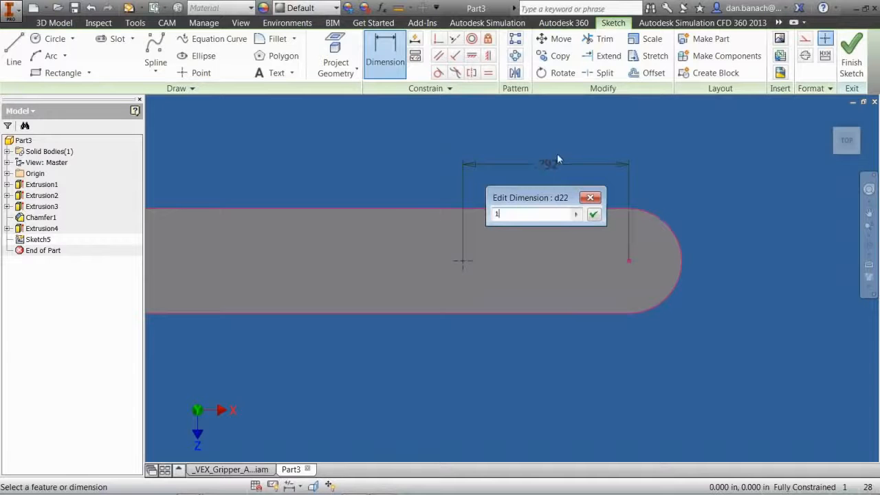
{"action": "key", "text": "Return"}
{"action": "right_click", "coordinate": [761, 183]}
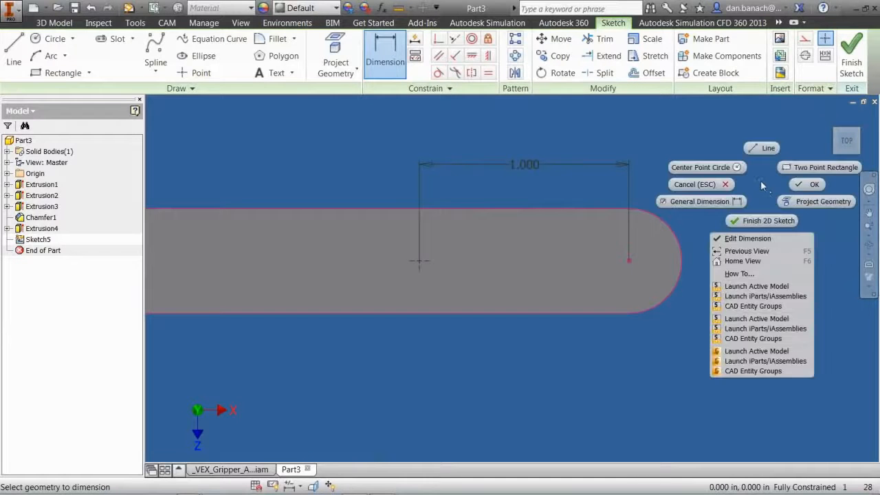
{"action": "left_click", "coordinate": [760, 221]}
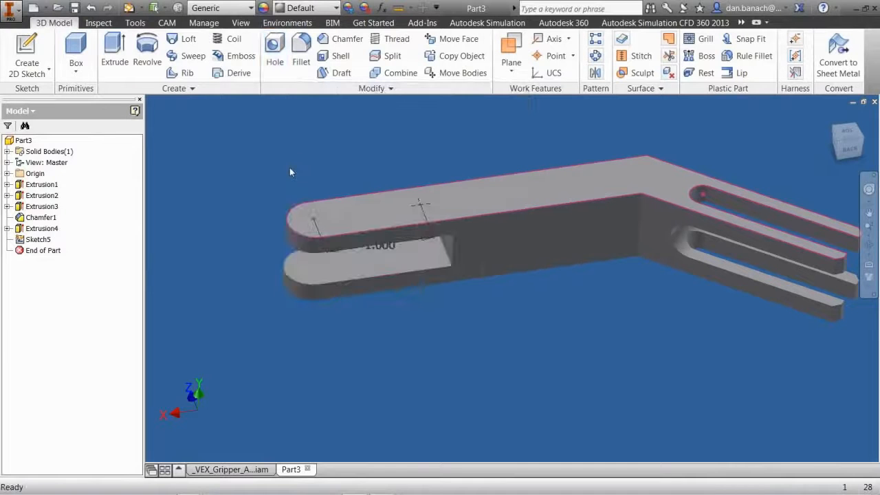
Start a Hole feature from the sketch and add the rounded end's arc center as a second hole center
{"action": "right_click", "coordinate": [290, 167]}
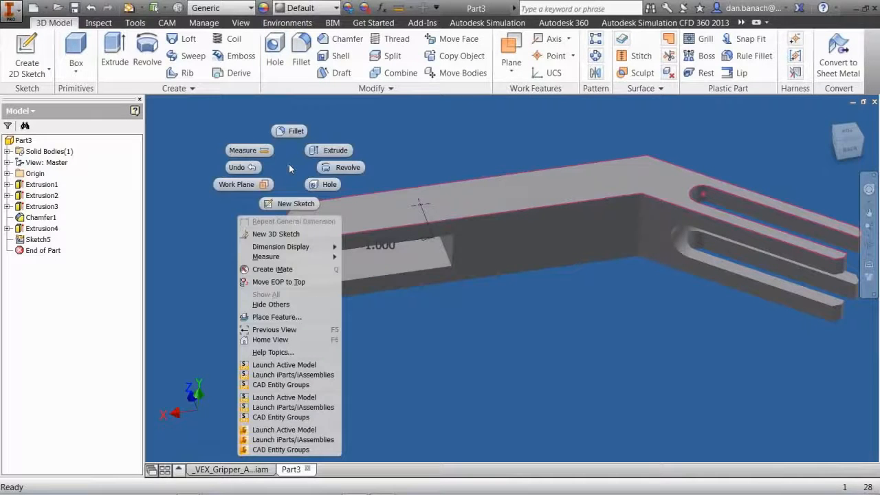
{"action": "left_click", "coordinate": [318, 185]}
{"action": "middle_click_drag", "start_coordinate": [508, 286], "coordinate": [615, 283]}
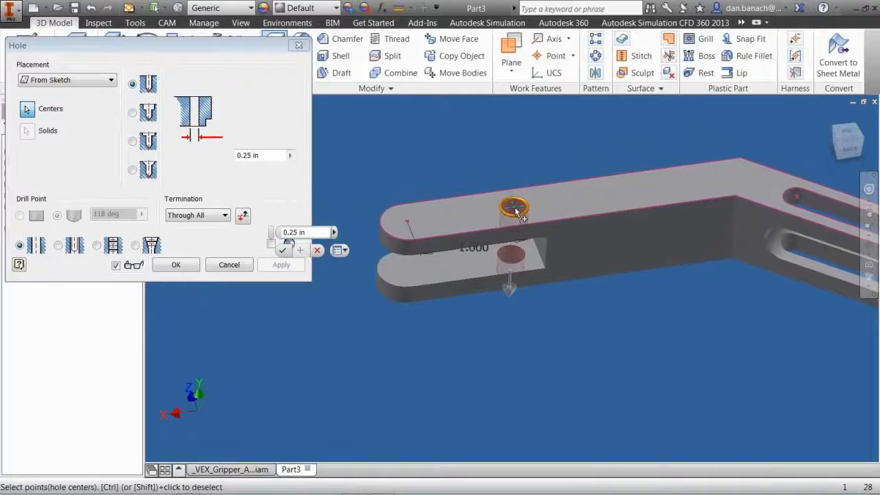
{"action": "left_click", "coordinate": [408, 224]}
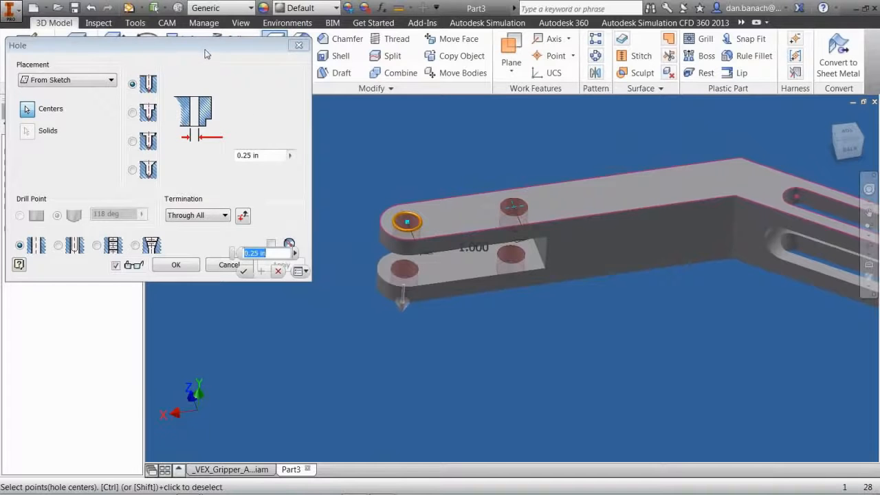
{"action": "left_click_drag", "start_coordinate": [205, 49], "coordinate": [260, 58]}
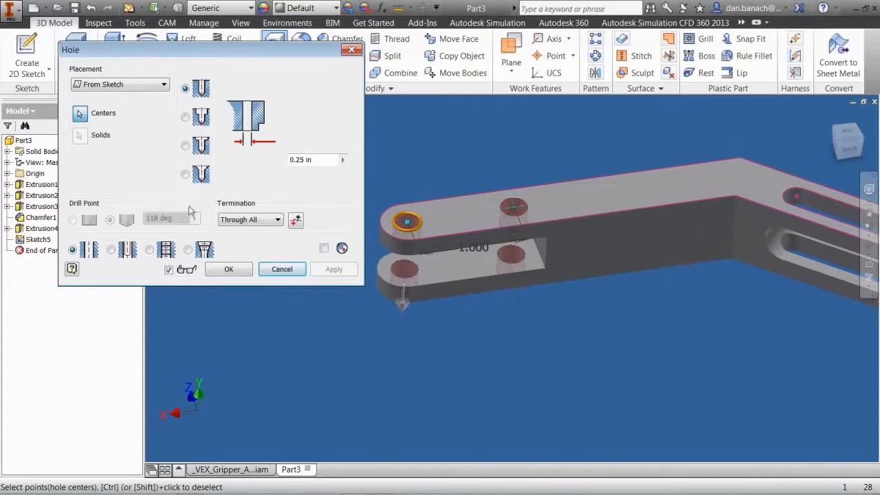
Create the two holes as tapped holes with Distance termination, ANSI Unified thread size 0.216 (#12) and designation 12-24 UNC
{"action": "left_click", "coordinate": [242, 219]}
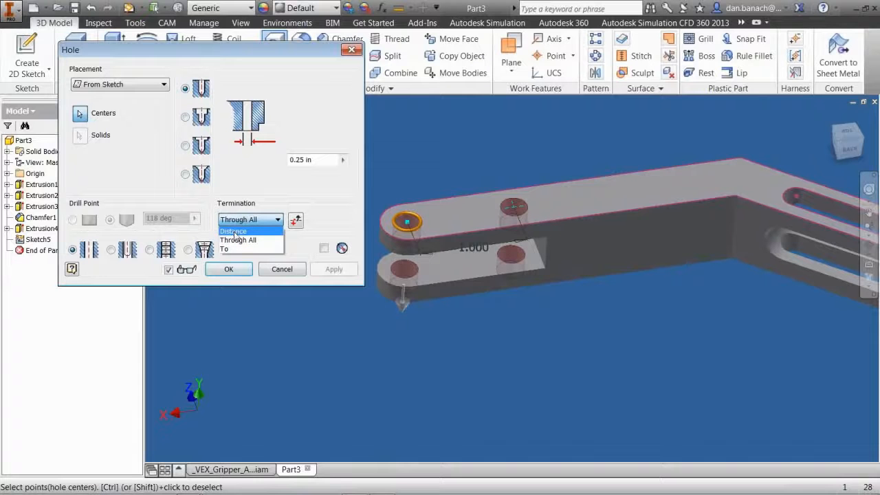
{"action": "left_click", "coordinate": [234, 231]}
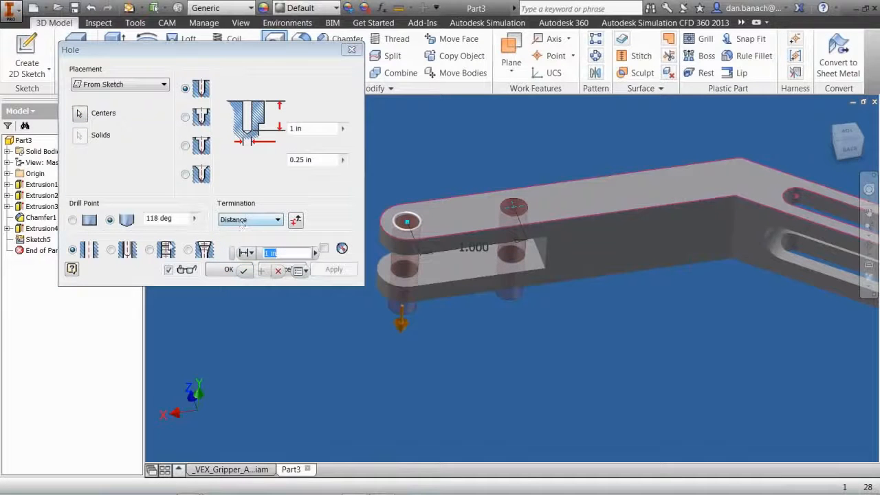
{"action": "left_click", "coordinate": [150, 251]}
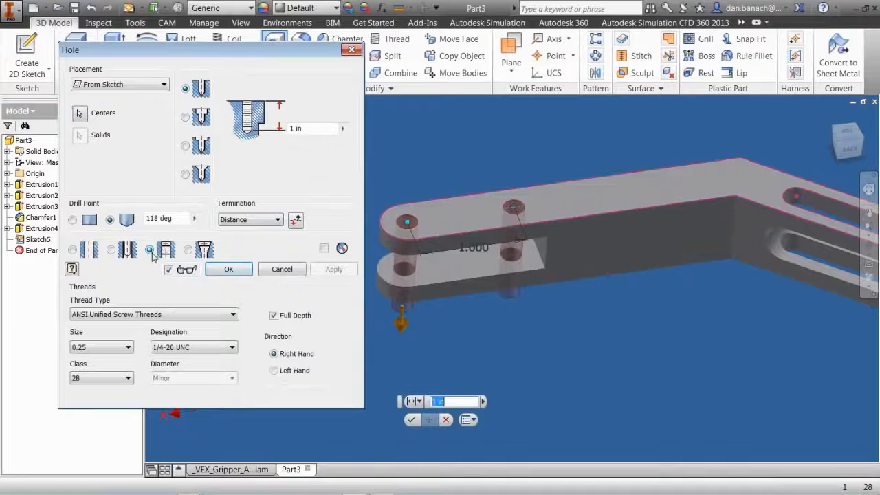
{"action": "left_click", "coordinate": [128, 348]}
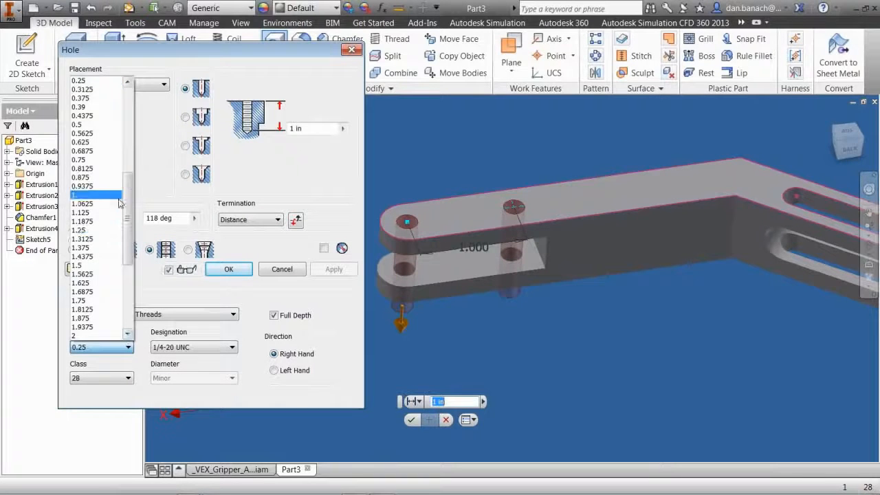
{"action": "scroll", "coordinate": [130, 199], "scroll_direction": "up", "scroll_amount": 5}
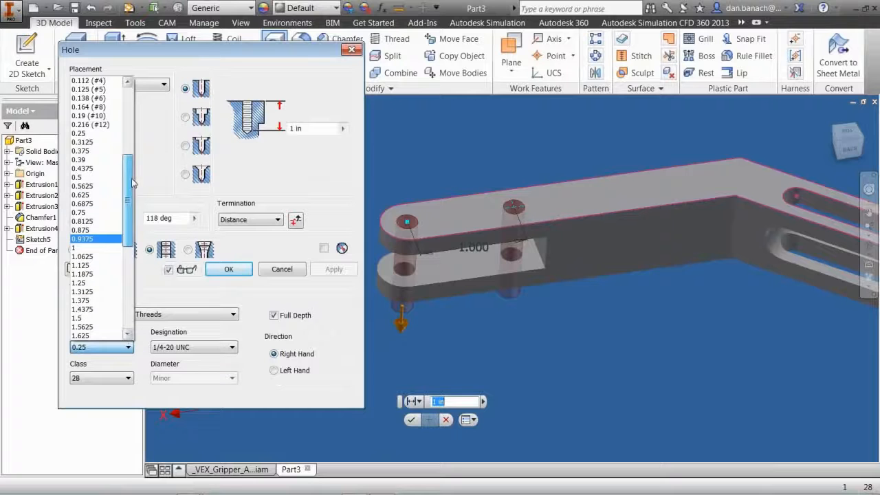
{"action": "left_click", "coordinate": [110, 131]}
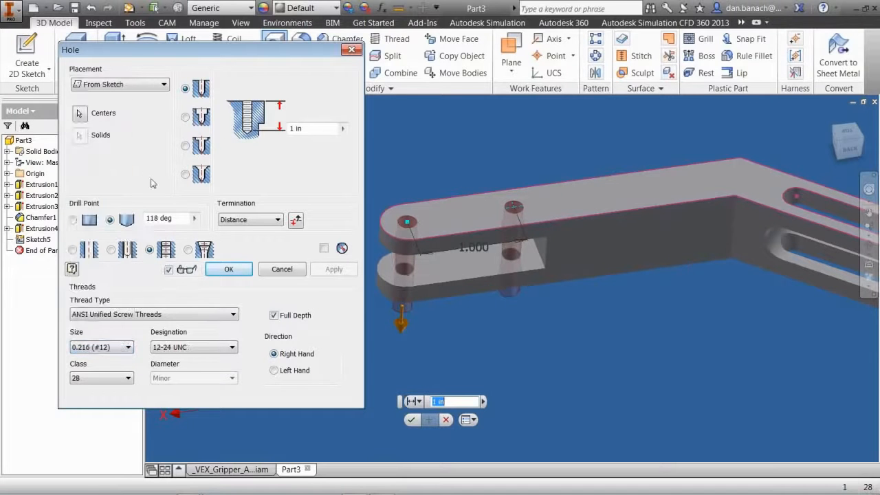
{"action": "left_click", "coordinate": [235, 272]}
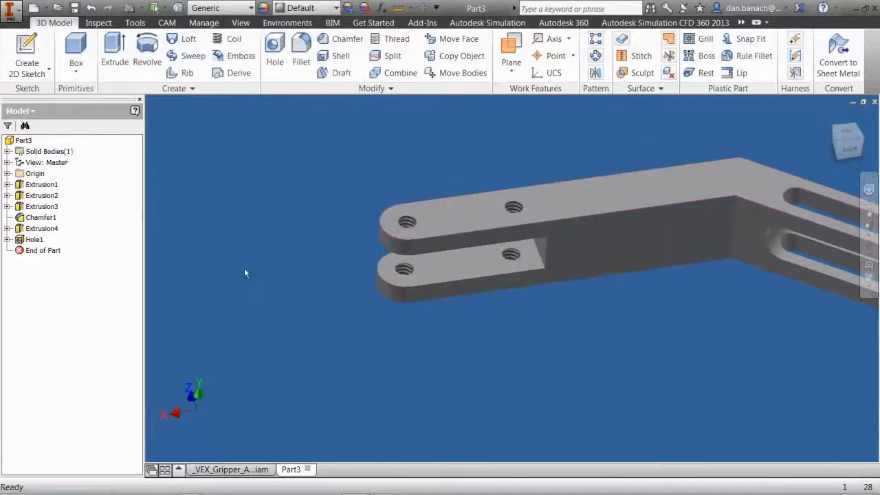
Edit the arm's base extrusion and stretch its thickness freehand to make the arm thicker
{"action": "scroll", "coordinate": [434, 274], "scroll_direction": "up", "scroll_amount": 3}
{"action": "middle_click_drag", "start_coordinate": [499, 308], "coordinate": [495, 277], "text": "shift"}
{"action": "middle_click_drag", "start_coordinate": [546, 255], "coordinate": [462, 284]}
{"action": "scroll", "coordinate": [462, 285], "scroll_direction": "down", "scroll_amount": 3}
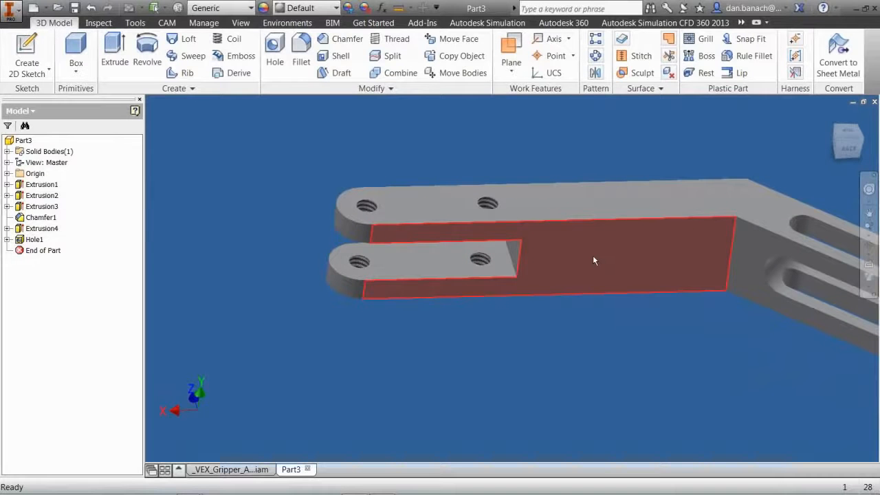
{"action": "left_click", "coordinate": [595, 260]}
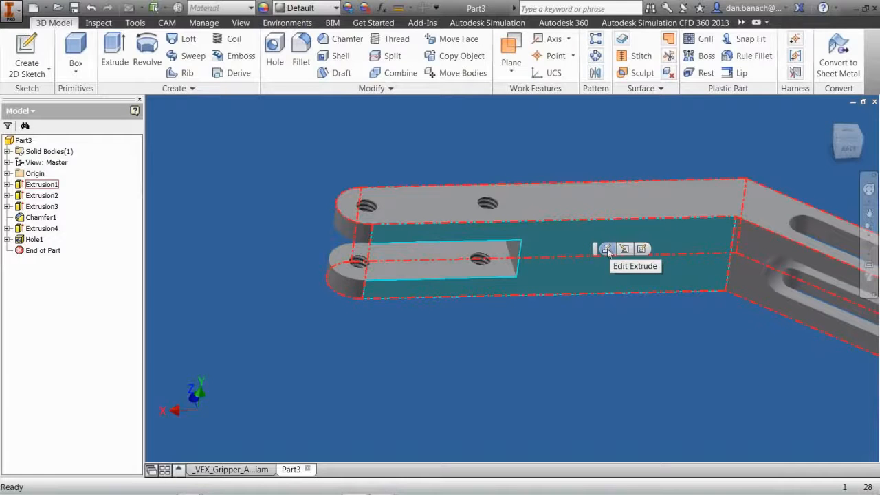
{"action": "left_click", "coordinate": [607, 250]}
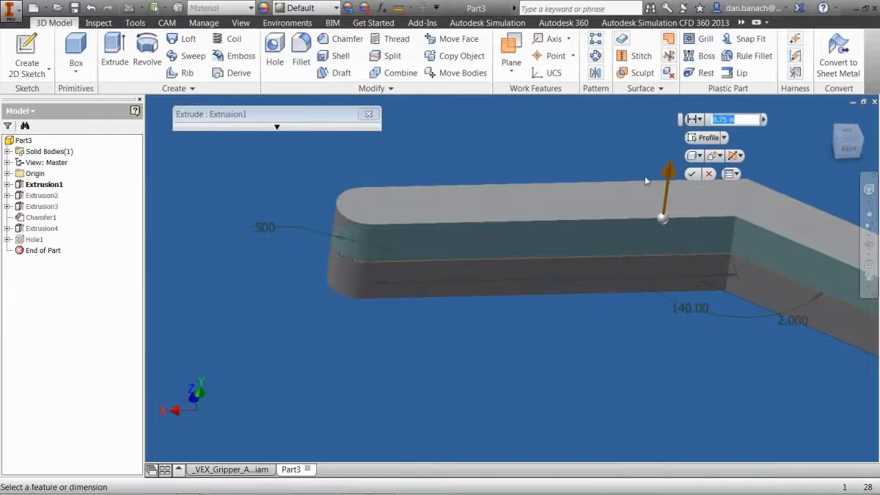
{"action": "left_click_drag", "start_coordinate": [671, 171], "coordinate": [671, 146]}
{"action": "left_click", "coordinate": [700, 174]}
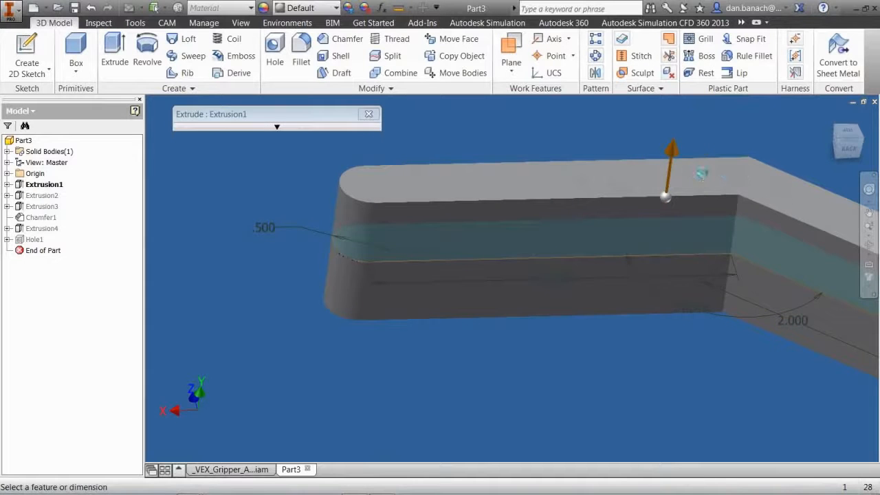
Edit the tapped hole feature and change its termination to Through All
{"action": "mouse_move", "coordinate": [524, 307]}
{"action": "middle_mouse_down", "text": "shift"}
{"action": "mouse_move", "coordinate": [559, 179]}
{"action": "mouse_move", "coordinate": [543, 275]}
{"action": "mouse_move", "coordinate": [526, 310]}
{"action": "middle_mouse_up", "text": "shift"}
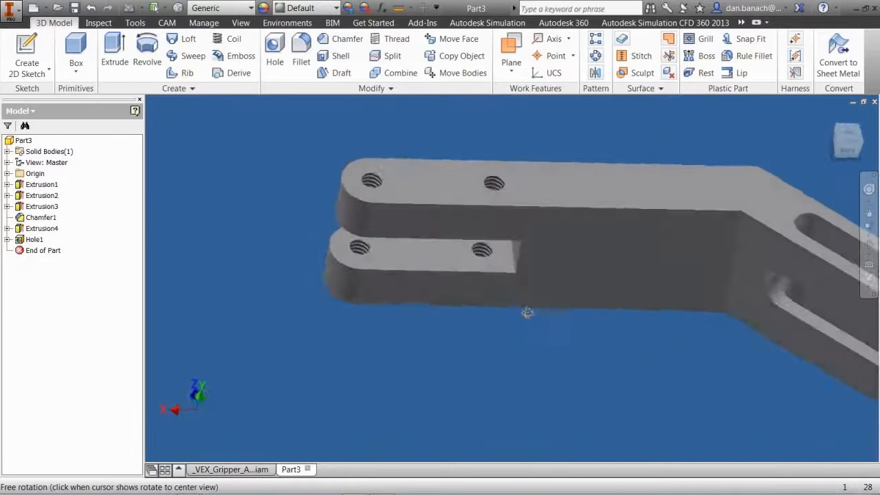
{"action": "left_click", "coordinate": [495, 187]}
{"action": "left_click", "coordinate": [509, 174]}
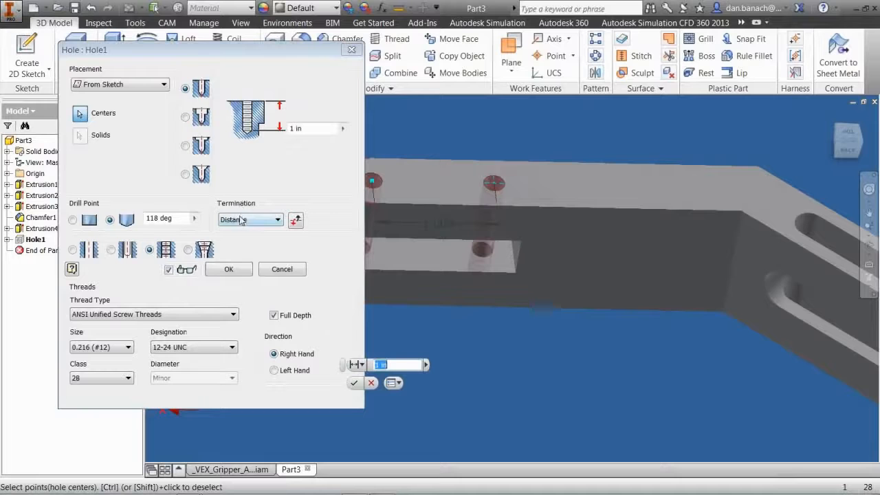
{"action": "left_click", "coordinate": [240, 221]}
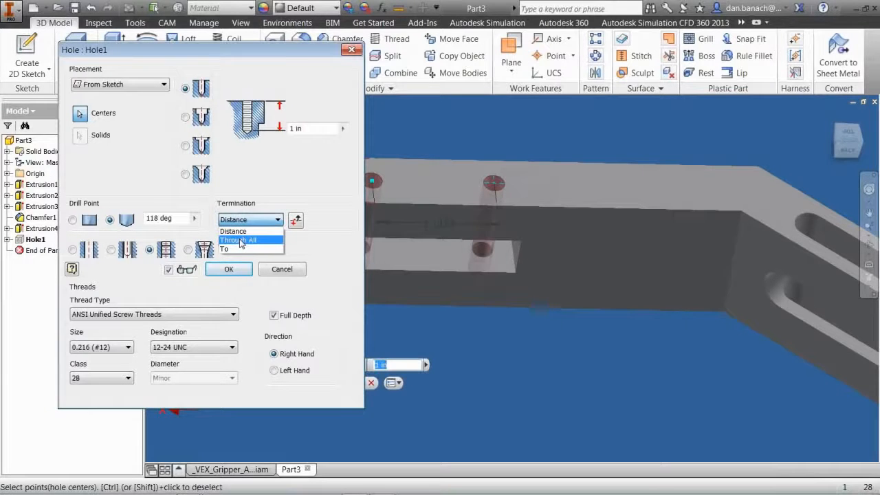
{"action": "left_click", "coordinate": [240, 240]}
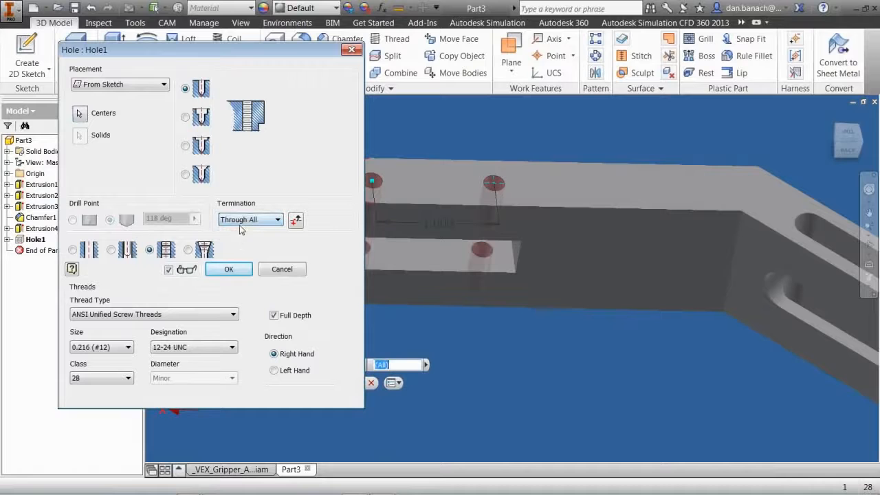
{"action": "left_click", "coordinate": [233, 270]}
Edit the arm's base extrusion and set its distance to .75 in
{"action": "middle_click_drag", "start_coordinate": [415, 316], "coordinate": [455, 273], "text": "shift"}
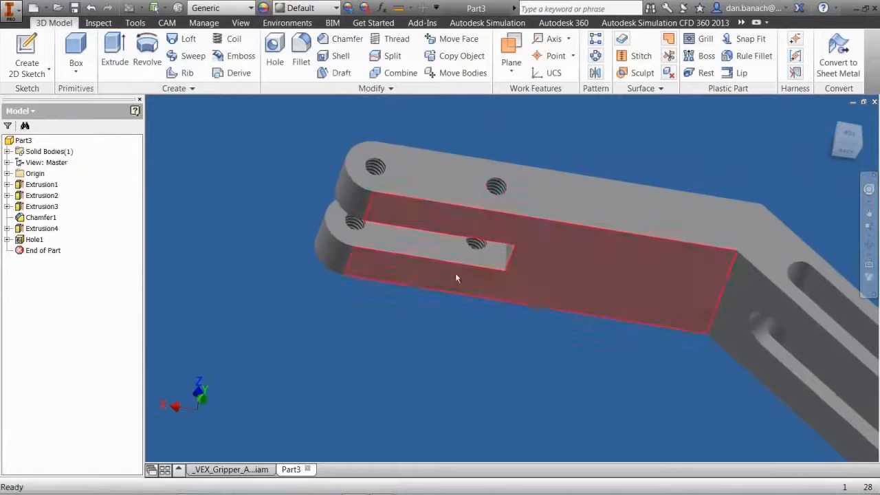
{"action": "left_click", "coordinate": [550, 260]}
{"action": "left_click", "coordinate": [560, 253]}
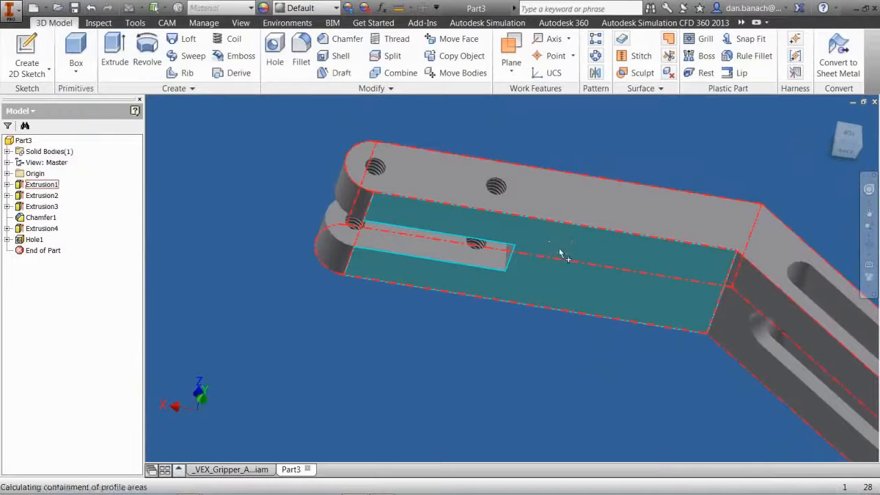
{"action": "type", "text": ".75"}
{"action": "key", "text": "Return"}
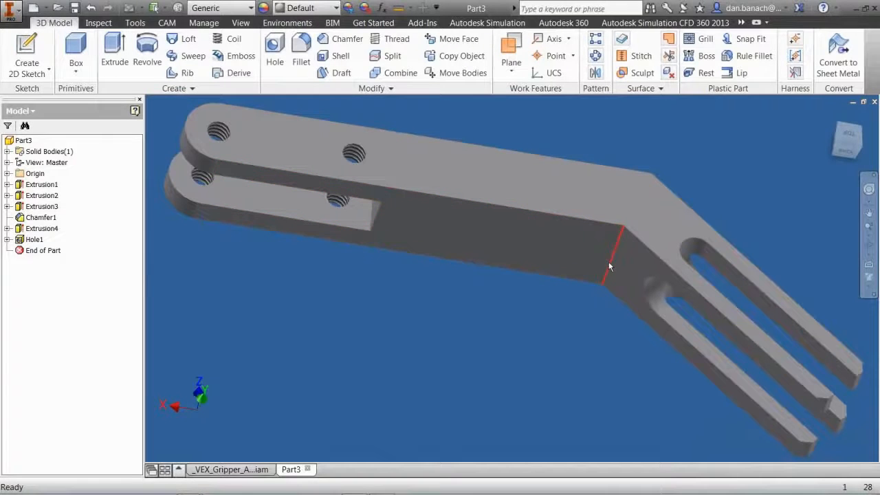
Fillet the inner and outer vertical edges at the arm's bend with a .75 in radius
{"action": "left_click", "coordinate": [609, 262]}
{"action": "left_click", "coordinate": [620, 255]}
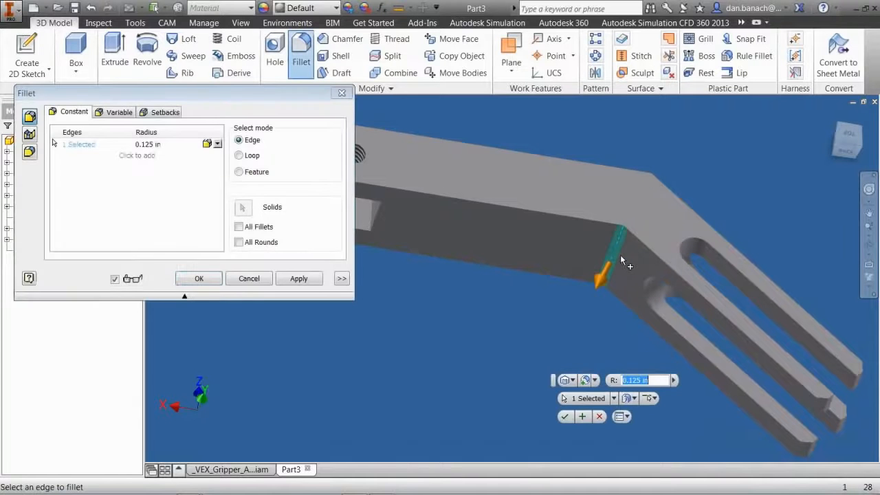
{"action": "left_click", "coordinate": [646, 198]}
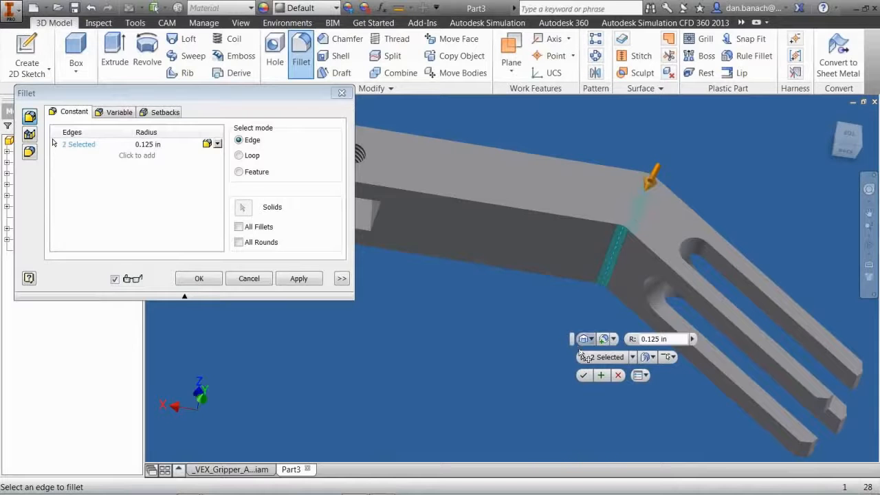
{"action": "mouse_move", "coordinate": [647, 179]}
{"action": "left_mouse_down"}
{"action": "mouse_move", "coordinate": [640, 193]}
{"action": "mouse_move", "coordinate": [647, 183]}
{"action": "left_mouse_up"}
{"action": "type", "text": ".75"}
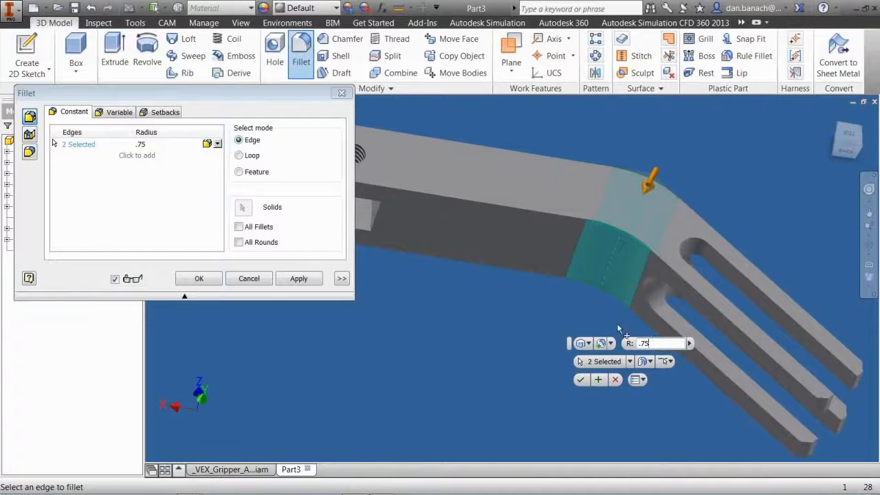
{"action": "left_click", "coordinate": [580, 380]}
Save the part in the Workspace folder under the file name ARM
{"action": "middle_click_drag", "start_coordinate": [489, 240], "coordinate": [531, 239], "text": "shift"}
{"action": "scroll", "coordinate": [527, 242], "scroll_direction": "down", "scroll_amount": 3}
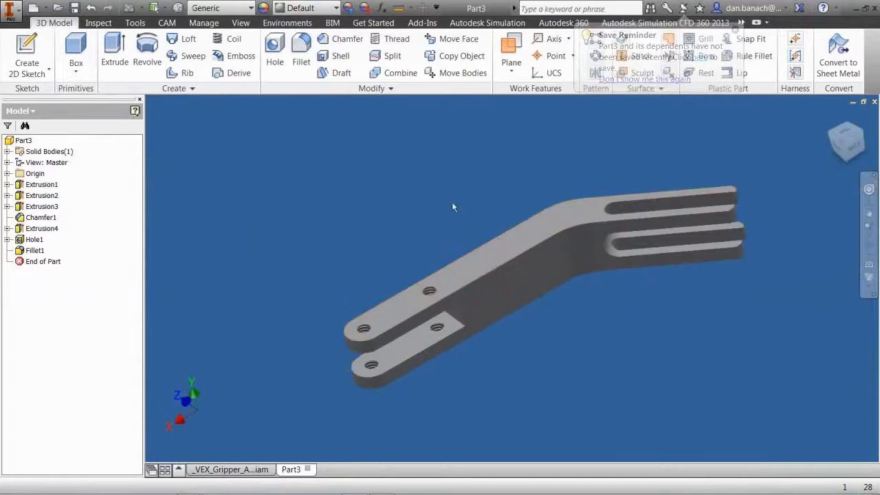
{"action": "left_click", "coordinate": [74, 8]}
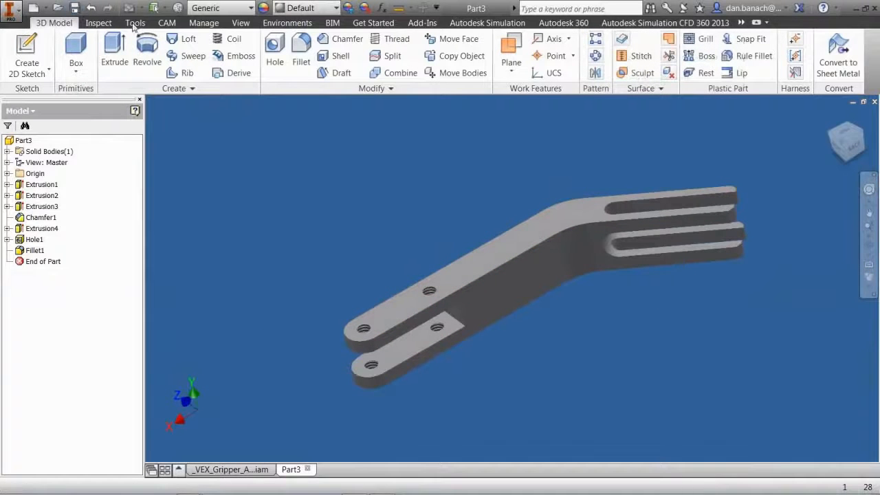
{"action": "type", "text": "ARM"}
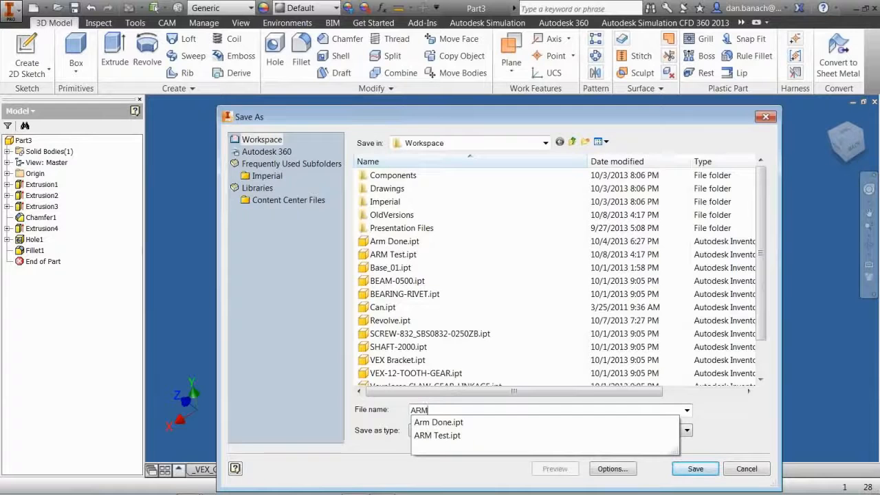
{"action": "key", "text": "Return"}
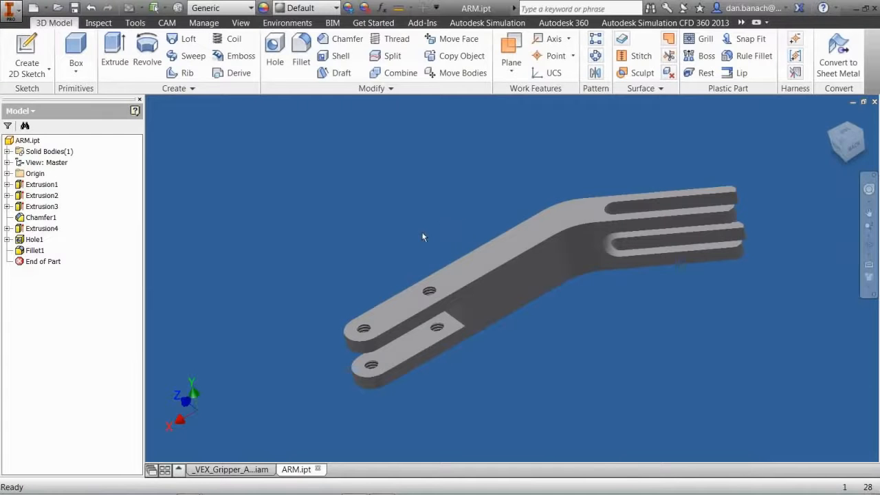
Open the iProperties of ARM.ipt and move the dialog aside from the model
{"action": "left_click", "coordinate": [16, 20]}
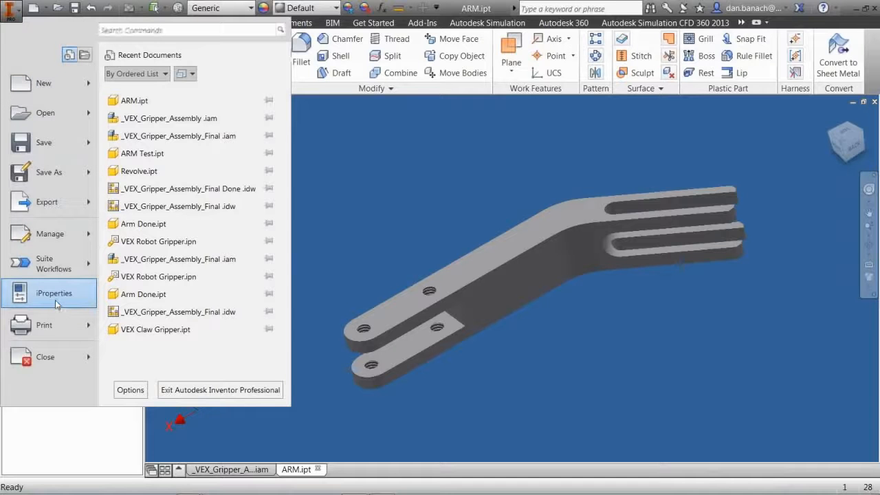
{"action": "left_click", "coordinate": [305, 206]}
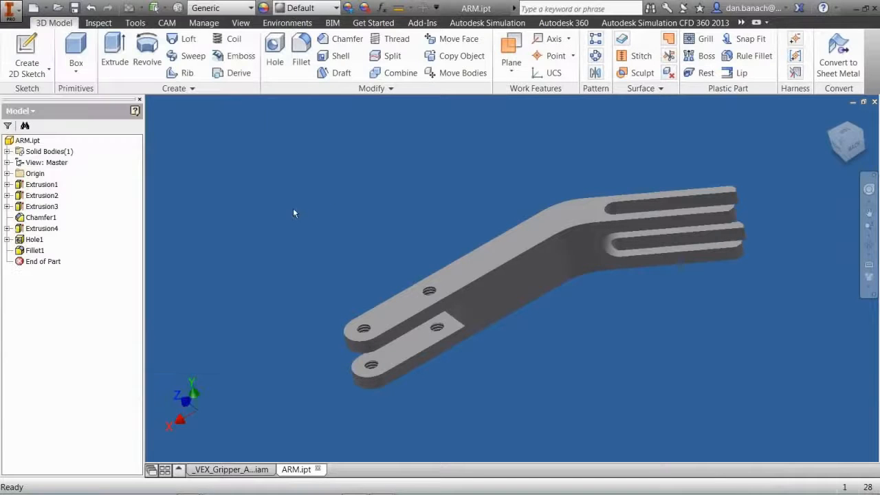
{"action": "right_click", "coordinate": [30, 142]}
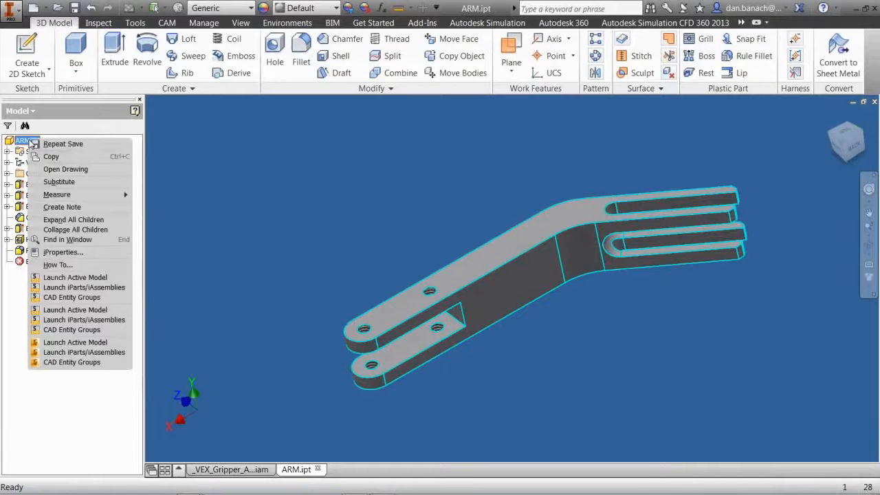
{"action": "left_click", "coordinate": [83, 254]}
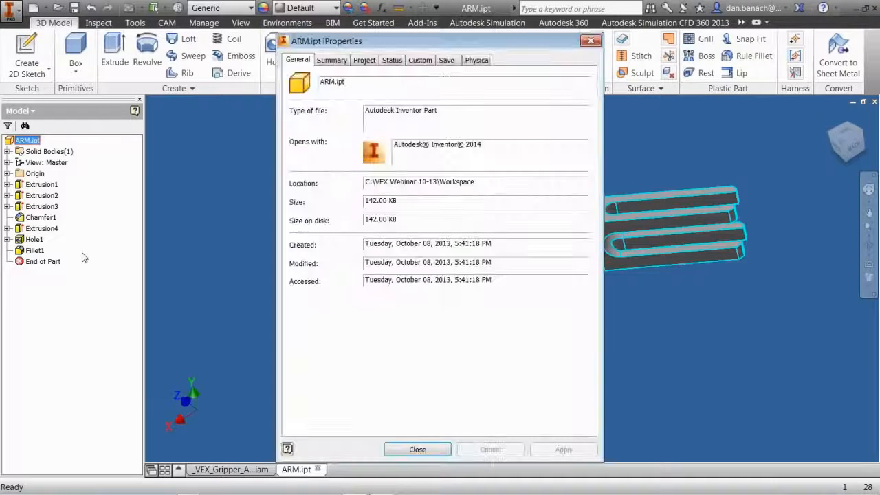
{"action": "left_click_drag", "start_coordinate": [371, 41], "coordinate": [291, 20]}
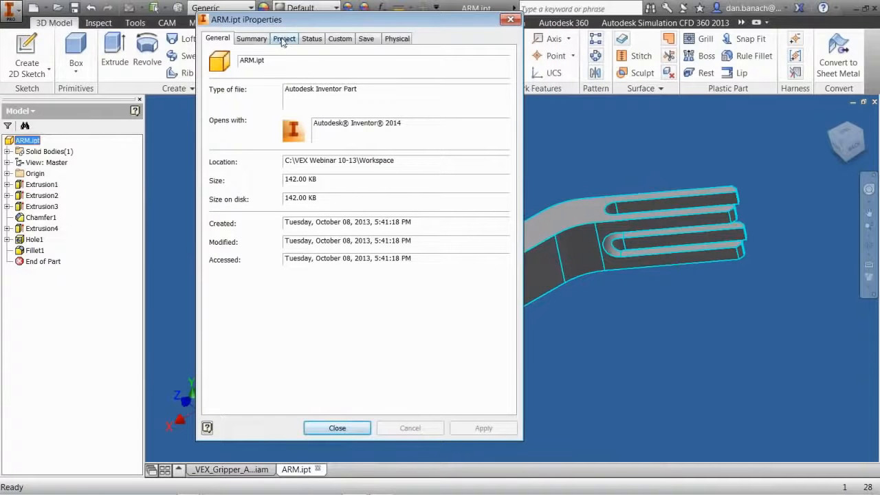
Review the part's Summary and Project properties, including Part Number and Description, and bring up its physical properties
{"action": "left_click", "coordinate": [252, 39]}
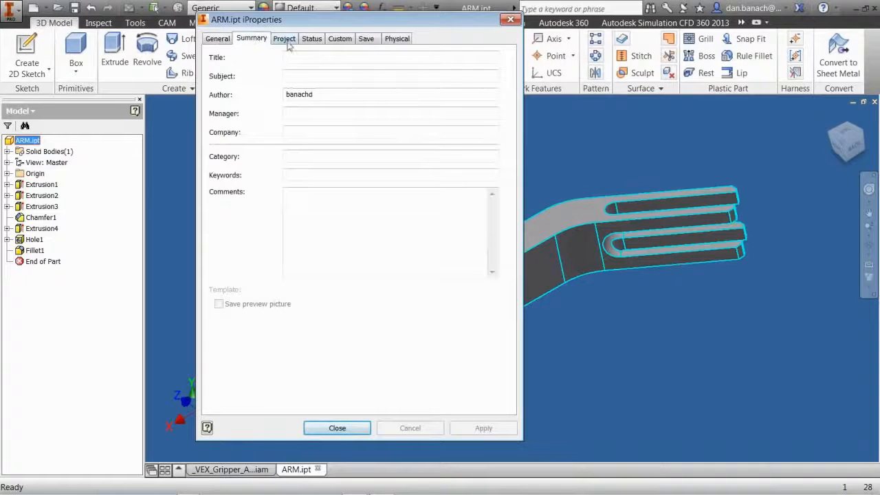
{"action": "left_click", "coordinate": [284, 39]}
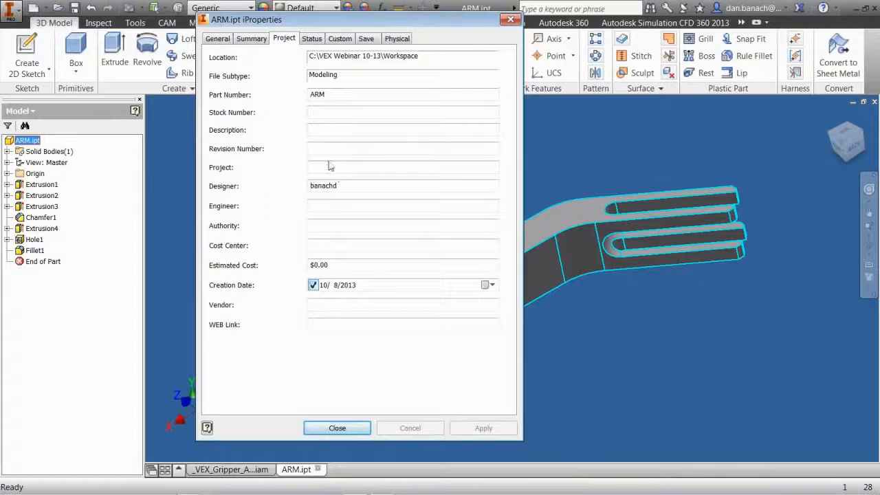
{"action": "double_click", "coordinate": [332, 93]}
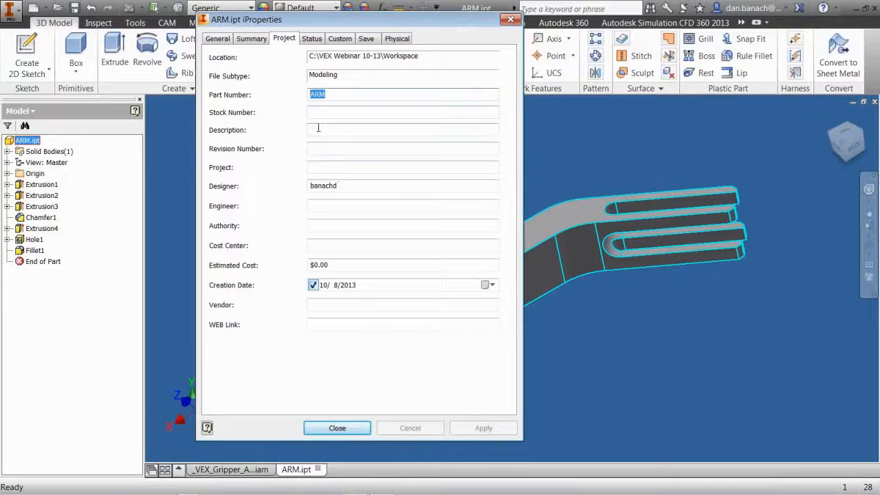
{"action": "left_click", "coordinate": [321, 130]}
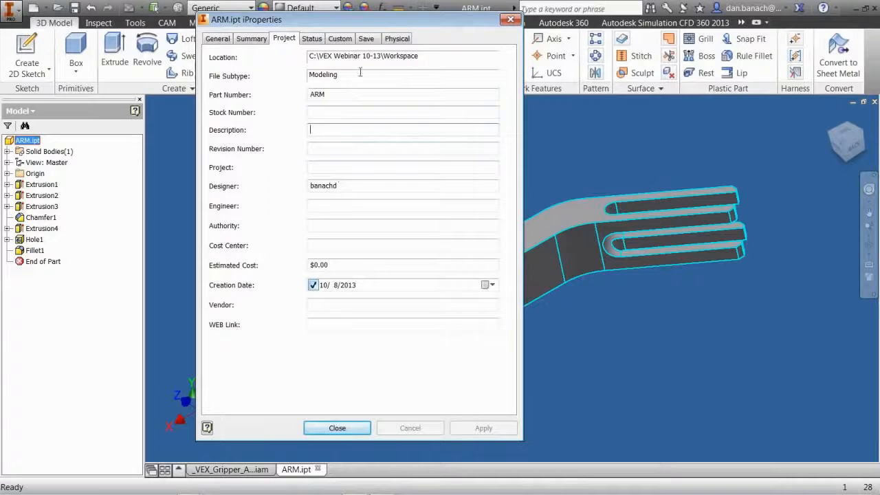
{"action": "left_click", "coordinate": [395, 39]}
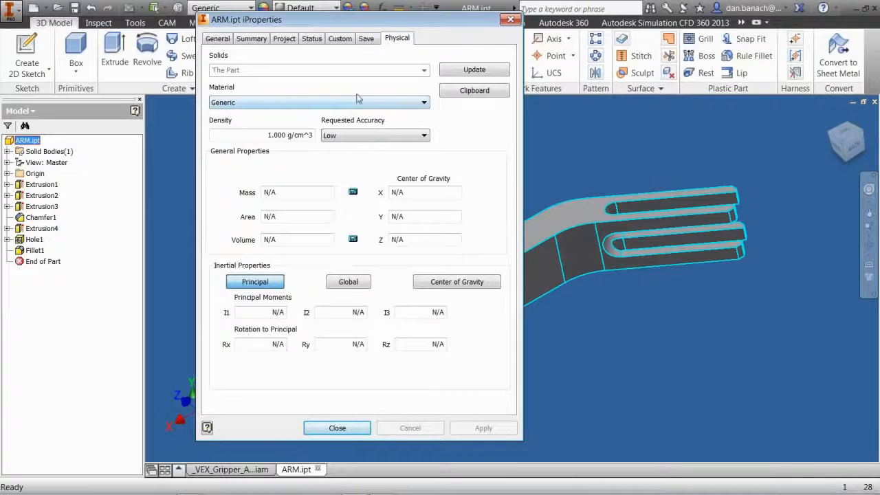
Assign the Iron, Cast material to the part in its physical properties, apply it and close the iProperties
{"action": "left_click", "coordinate": [291, 104]}
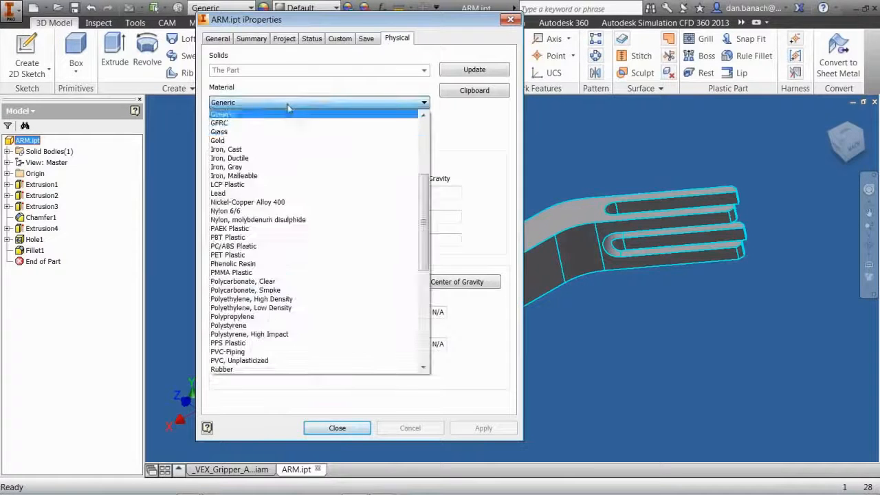
{"action": "left_click", "coordinate": [255, 149]}
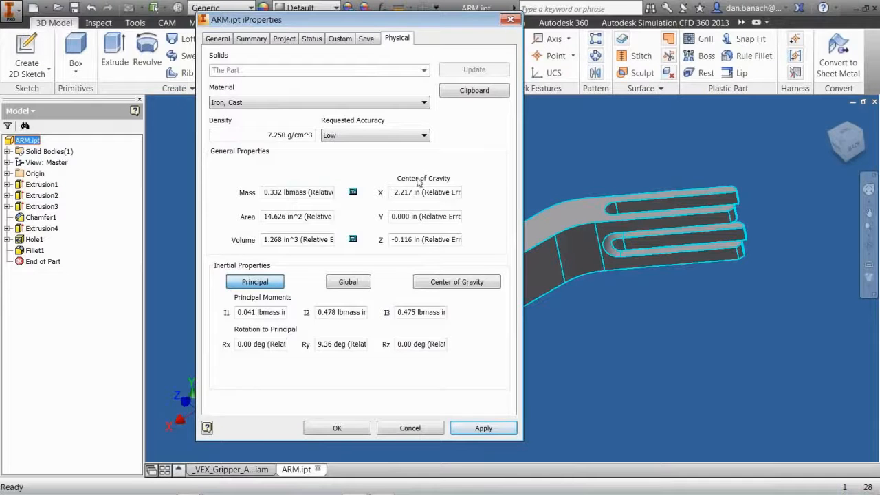
{"action": "left_click", "coordinate": [334, 428]}
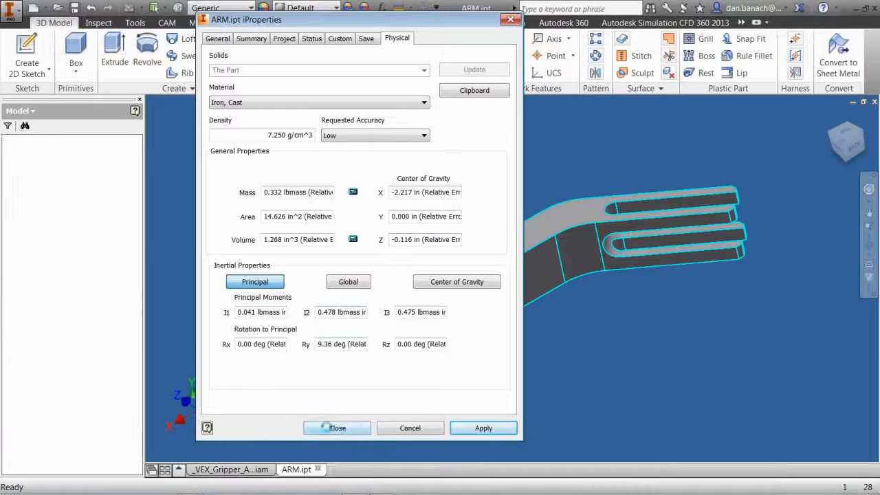
Locate the part's Center Point in the Origin folder and inspect the arm's cast iron appearance from another angle
{"action": "left_click", "coordinate": [7, 174]}
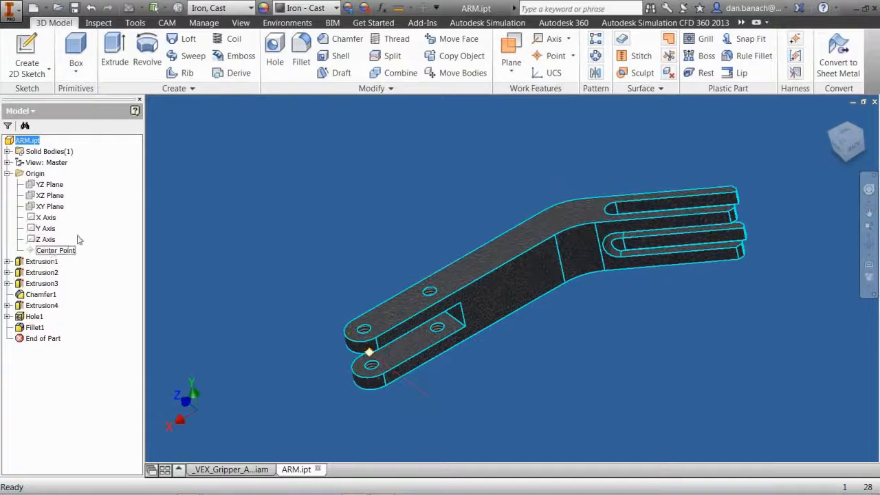
{"action": "left_click", "coordinate": [55, 251]}
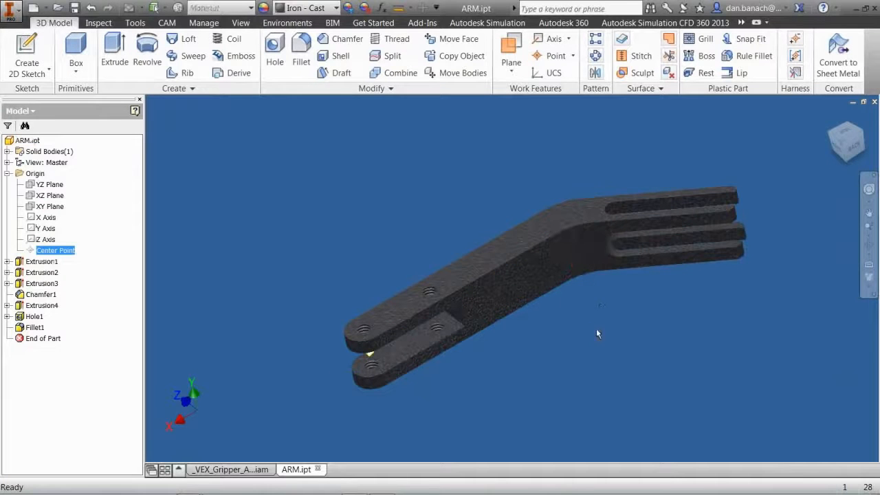
{"action": "mouse_move", "coordinate": [585, 331]}
{"action": "middle_mouse_down", "text": "shift"}
{"action": "mouse_move", "coordinate": [619, 350]}
{"action": "mouse_move", "coordinate": [604, 318]}
{"action": "mouse_move", "coordinate": [591, 347]}
{"action": "middle_mouse_up", "text": "shift"}
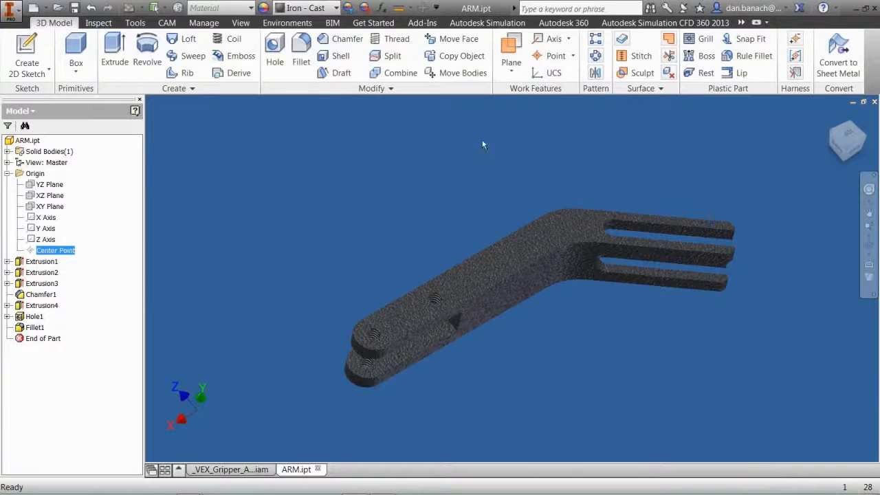
{"action": "left_click", "coordinate": [360, 192]}
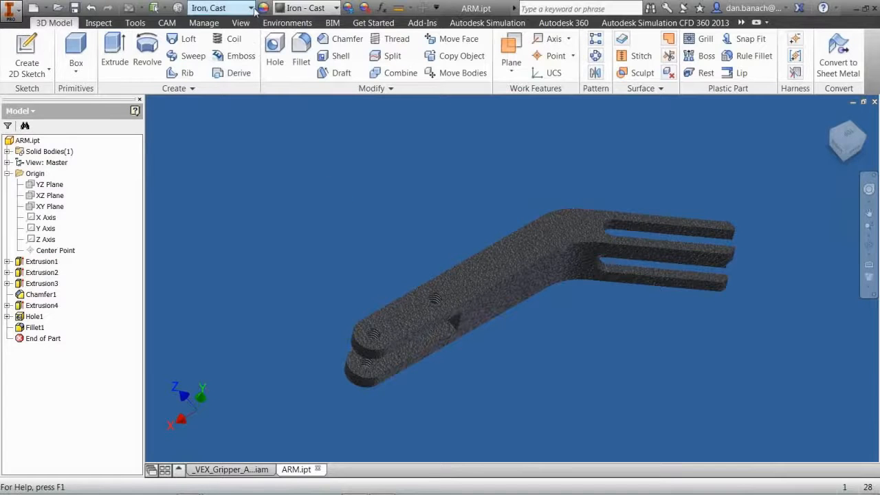
Change the part's material to ABS Plastic
{"action": "left_click", "coordinate": [250, 7]}
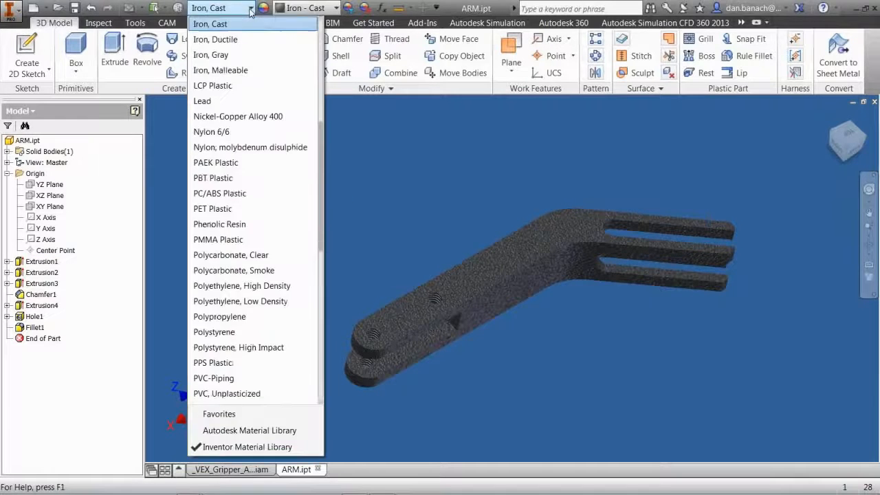
{"action": "left_click_drag", "start_coordinate": [319, 146], "coordinate": [314, 32]}
{"action": "left_click", "coordinate": [236, 25]}
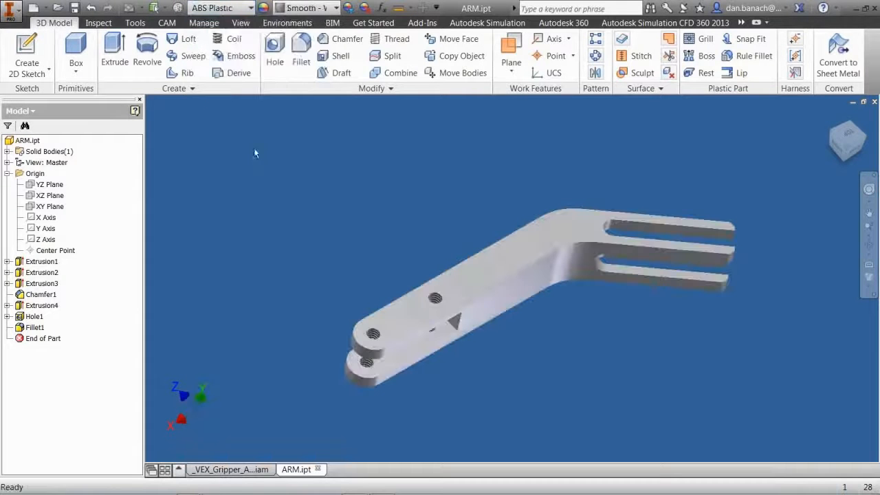
Try the Steel Blue and Walnut appearances as overrides on the arm
{"action": "left_click", "coordinate": [336, 8]}
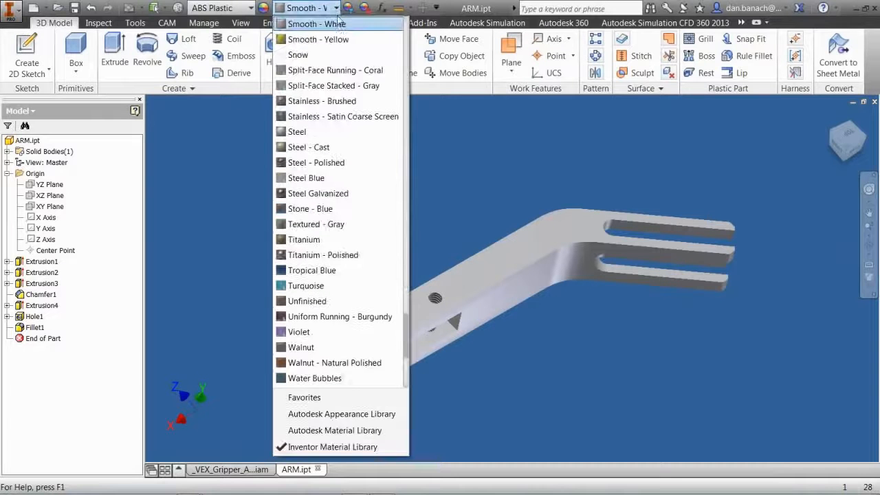
{"action": "left_click", "coordinate": [316, 178]}
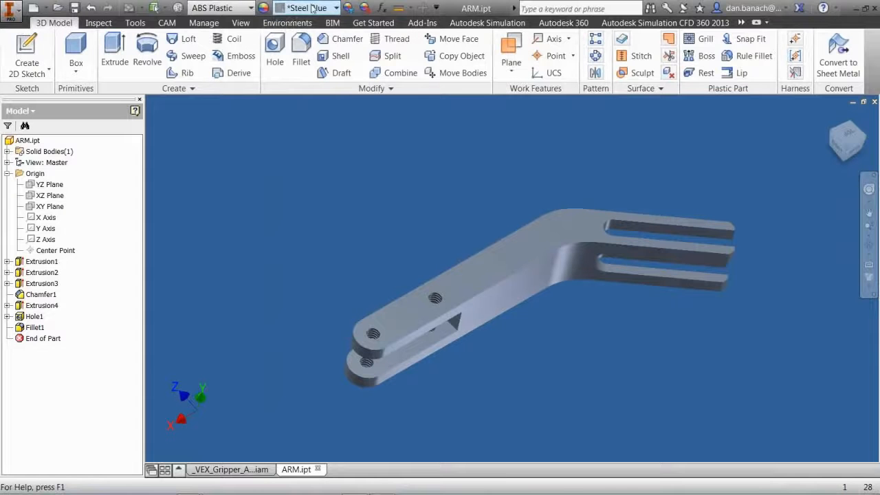
{"action": "left_click", "coordinate": [347, 8]}
{"action": "left_click", "coordinate": [336, 9]}
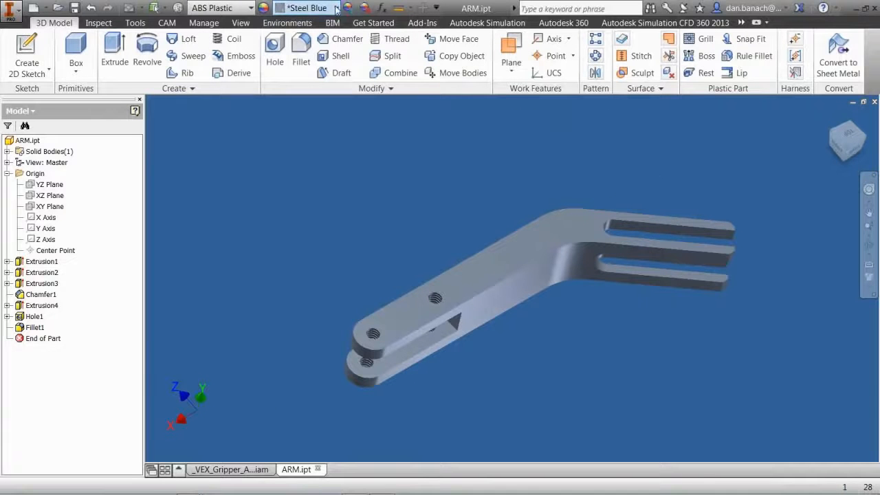
{"action": "left_click", "coordinate": [336, 8]}
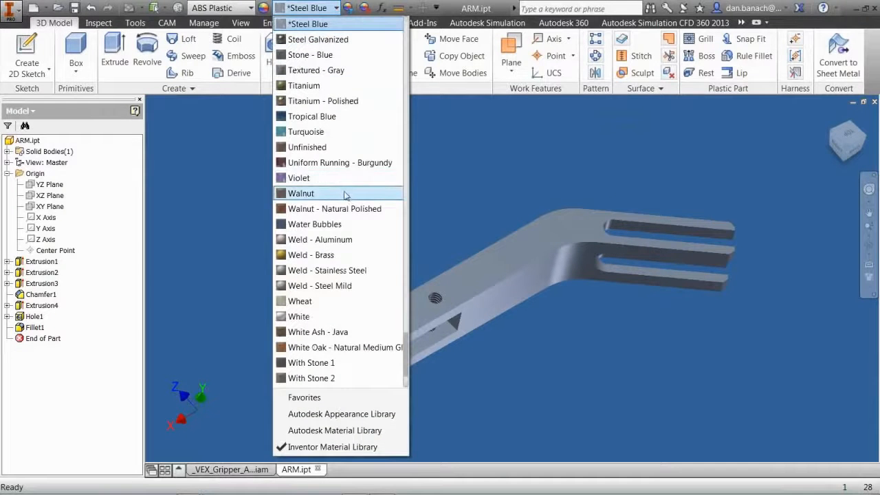
{"action": "left_click", "coordinate": [352, 193]}
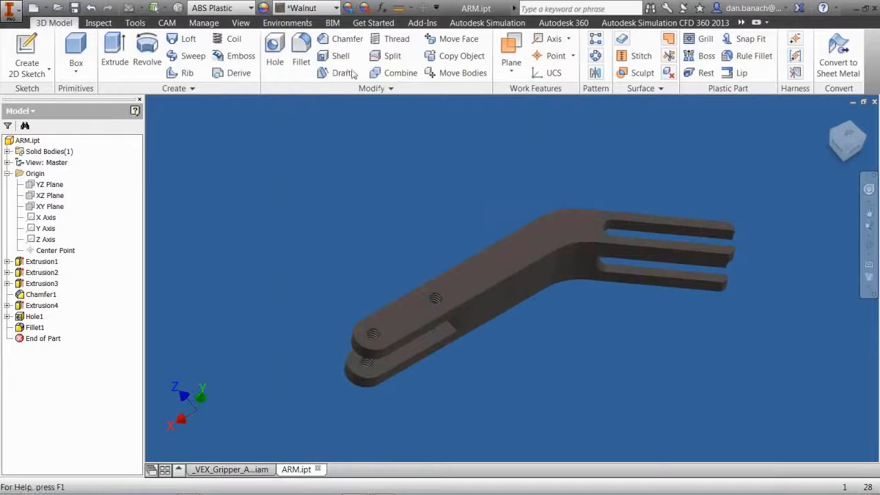
Override the arm's appearance with Cadet Blue and save the part
{"action": "left_click", "coordinate": [336, 9]}
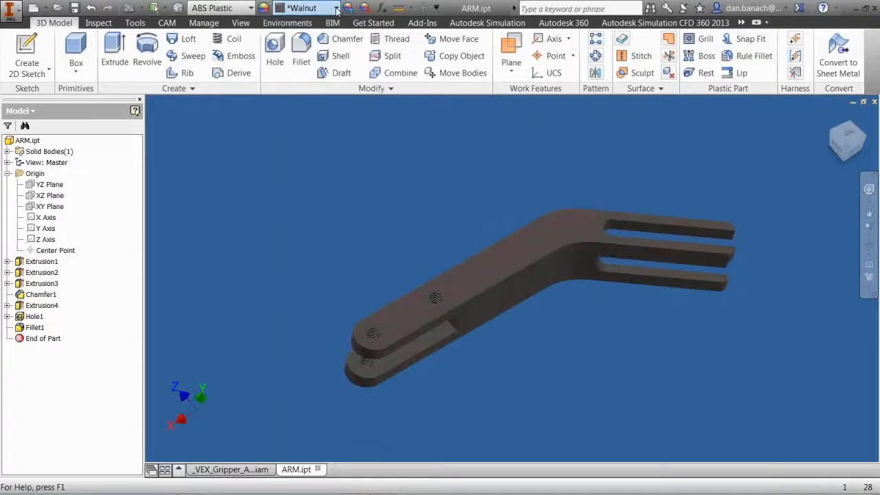
{"action": "scroll", "coordinate": [346, 47], "scroll_direction": "up", "scroll_amount": 10}
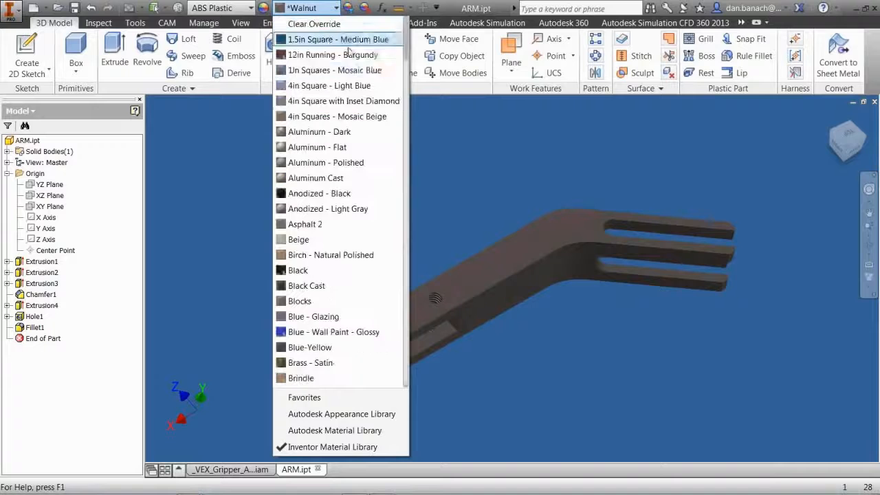
{"action": "scroll", "coordinate": [349, 86], "scroll_direction": "down", "scroll_amount": 2}
{"action": "scroll", "coordinate": [353, 207], "scroll_direction": "down", "scroll_amount": 2}
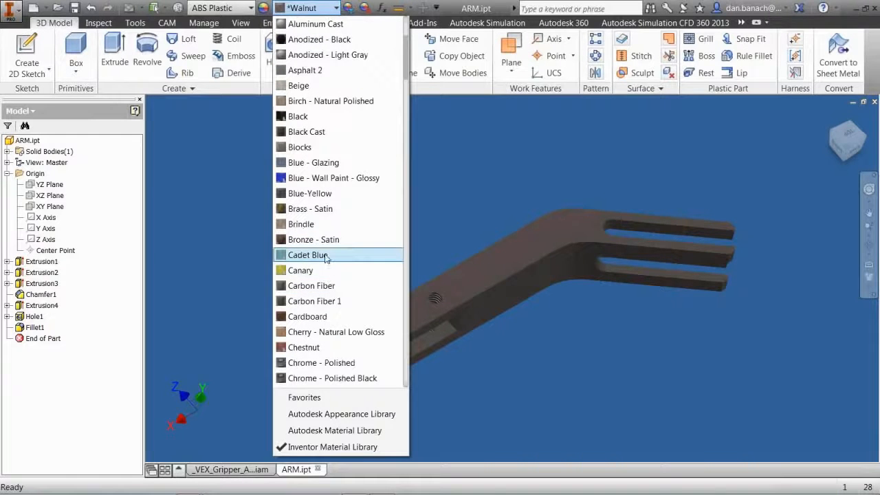
{"action": "left_click", "coordinate": [326, 255]}
{"action": "mouse_move", "coordinate": [429, 249]}
{"action": "middle_mouse_down", "text": "shift"}
{"action": "mouse_move", "coordinate": [425, 213]}
{"action": "mouse_move", "coordinate": [436, 249]}
{"action": "middle_mouse_up", "text": "shift"}
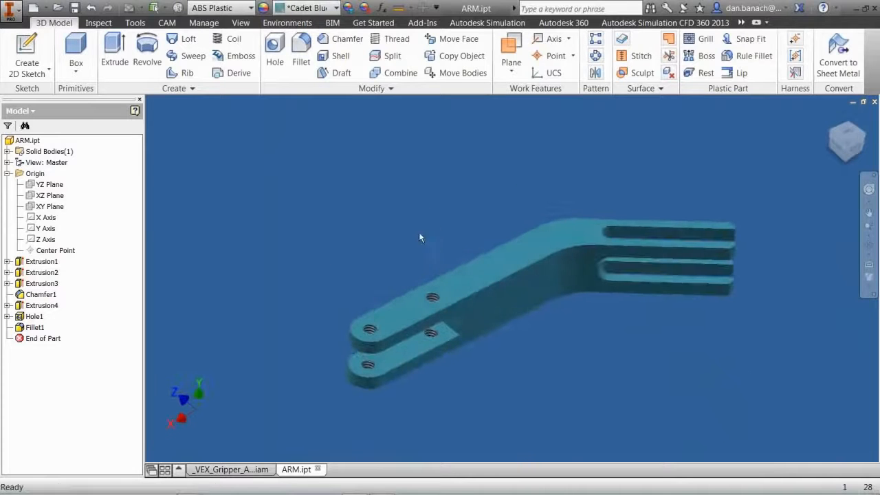
{"action": "left_click", "coordinate": [75, 8]}
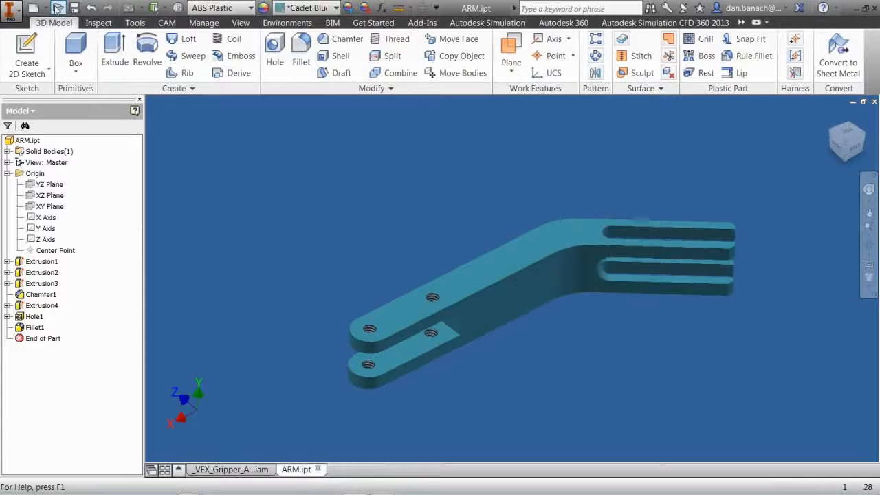
Create a new standard part and start a 2D sketch on the front XY plane
{"action": "left_click", "coordinate": [45, 8]}
{"action": "left_click", "coordinate": [75, 85]}
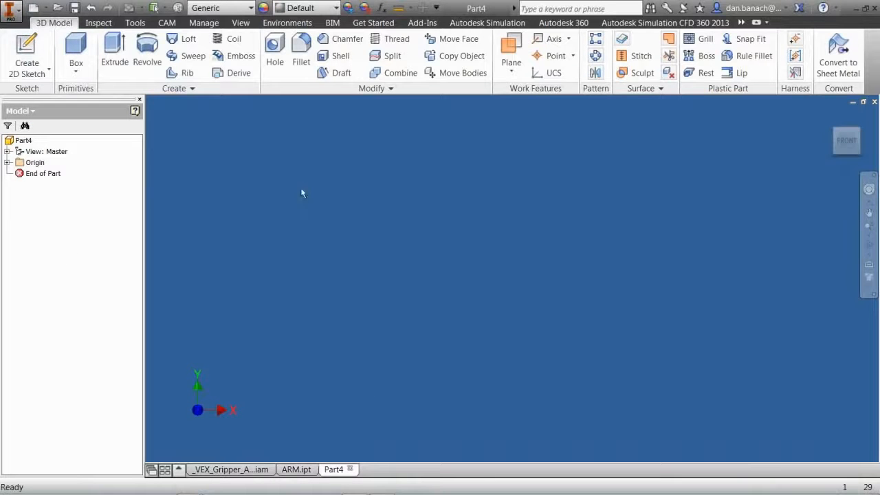
{"action": "left_click", "coordinate": [26, 59]}
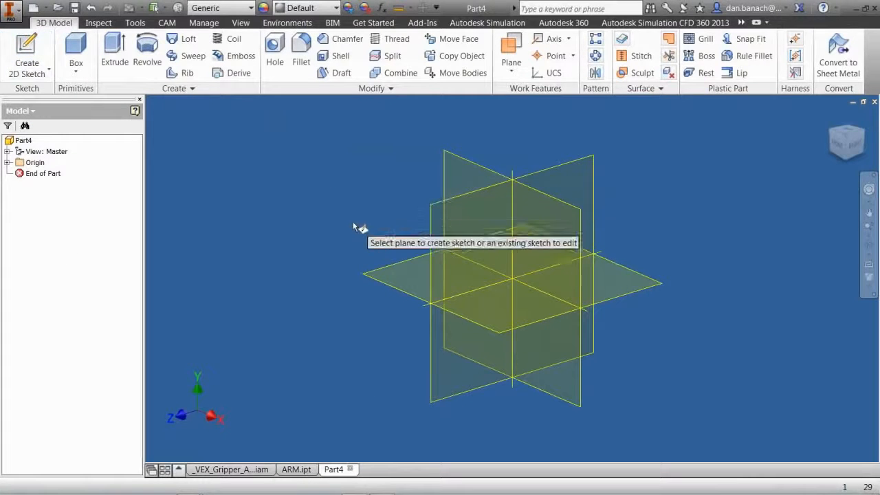
{"action": "left_click", "coordinate": [446, 177]}
Sketch a horizontal base line 1 in long, running in the positive X direction from the origin
{"action": "key", "text": "l"}
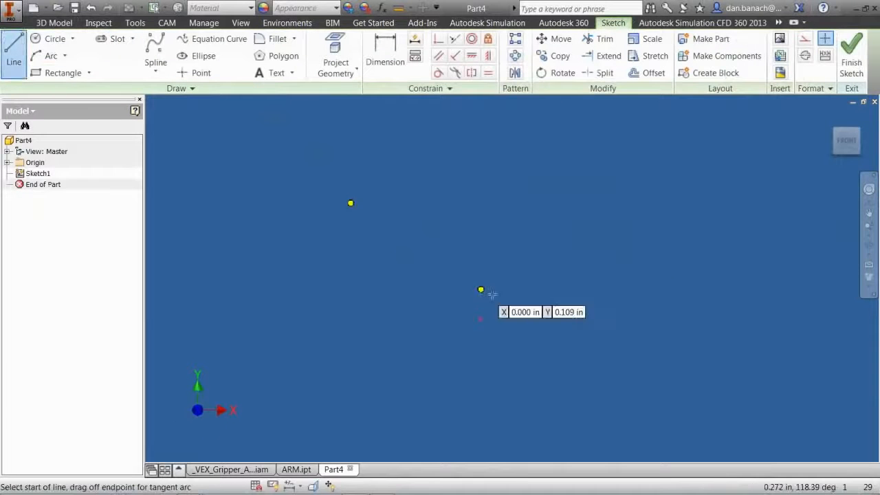
{"action": "left_click", "coordinate": [481, 318]}
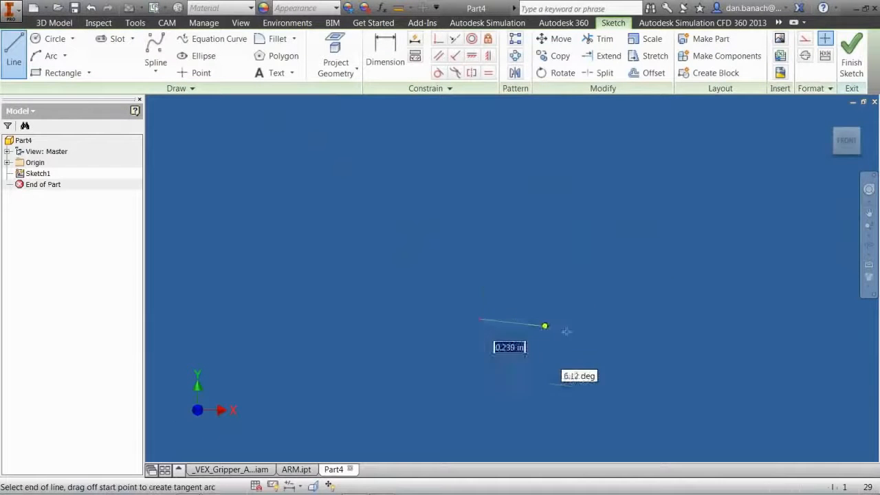
{"action": "type", "text": "1"}
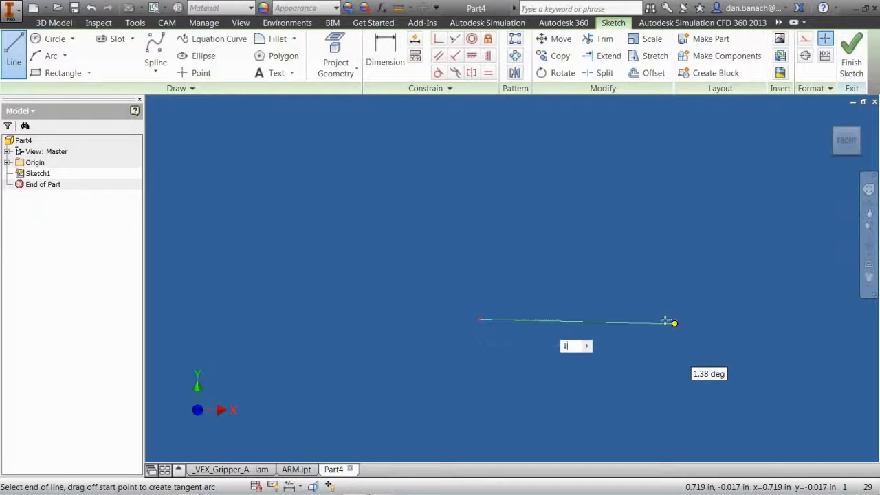
{"action": "key", "text": "Tab"}
{"action": "left_click", "coordinate": [672, 319]}
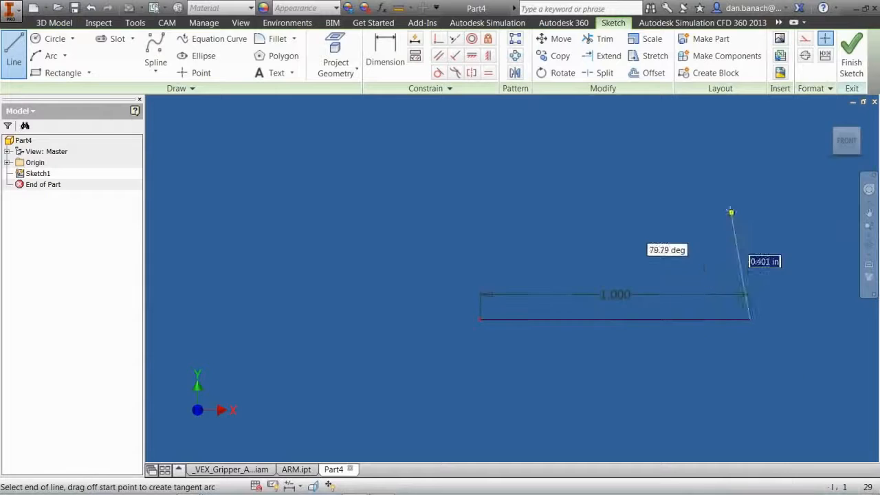
Continue the line chain back to the origin as a block profile about 0.54 in high with a flat-bottomed tapered notch in its top edge
{"action": "left_click", "coordinate": [749, 173]}
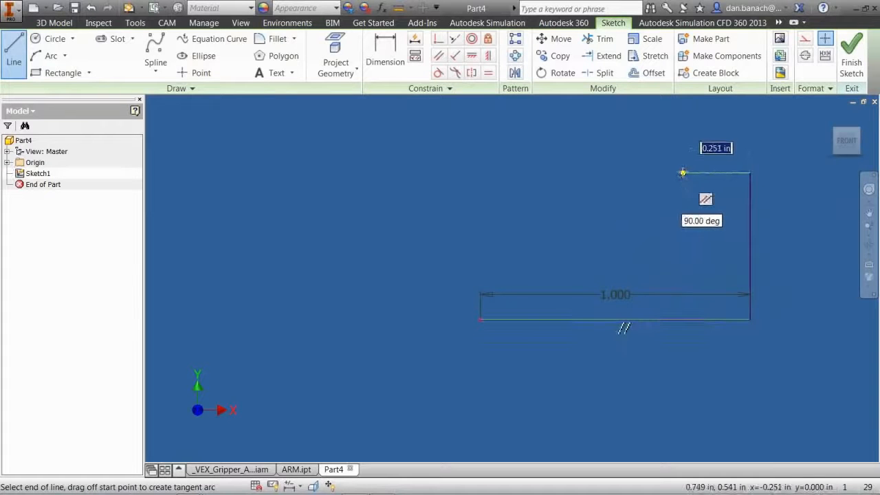
{"action": "left_click", "coordinate": [683, 172]}
{"action": "left_click", "coordinate": [661, 234]}
{"action": "left_click", "coordinate": [595, 234]}
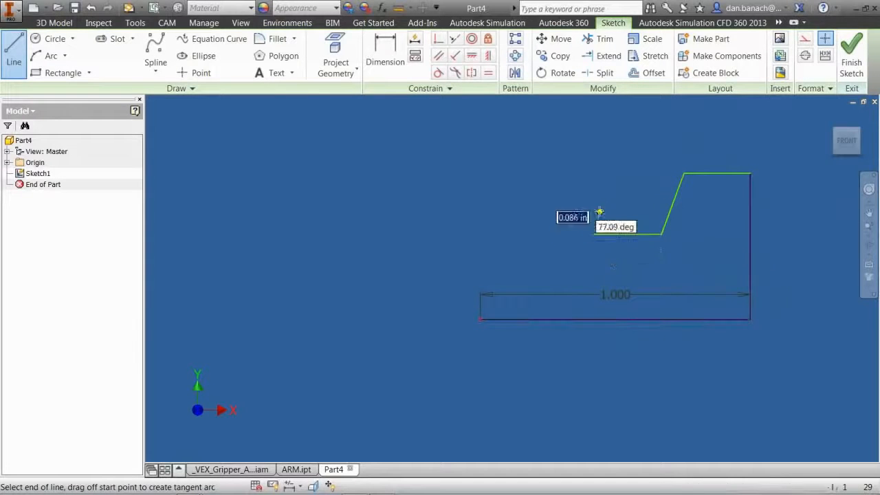
{"action": "left_click", "coordinate": [554, 173]}
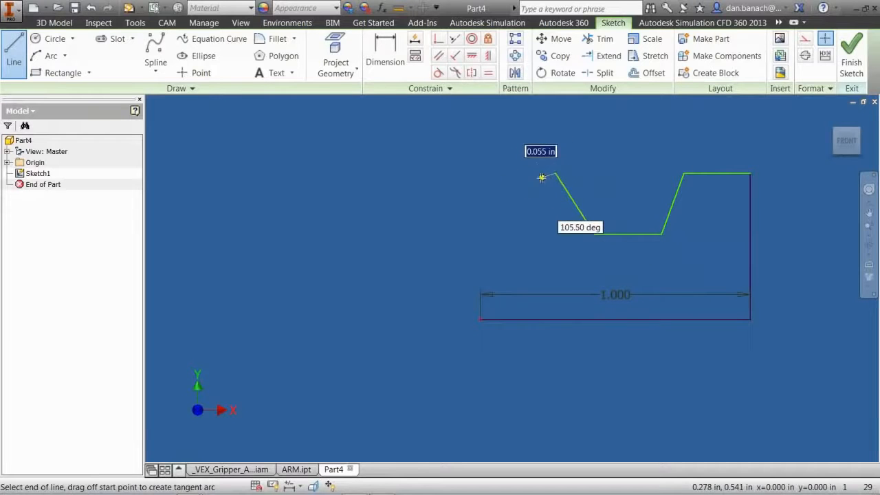
{"action": "left_click", "coordinate": [479, 173]}
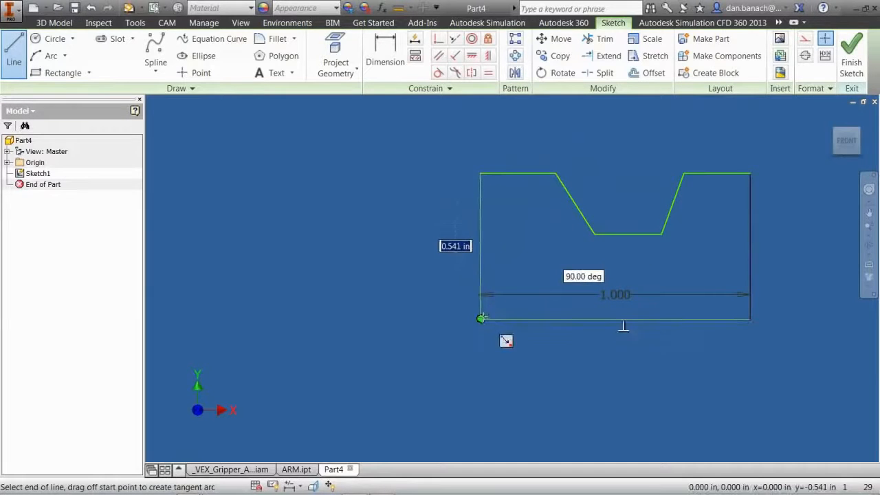
{"action": "left_click", "coordinate": [481, 318]}
{"action": "key", "text": "Escape"}
Join the loose lower end of the left vertical line to the origin corner and place the 1.000 dimension below the profile
{"action": "scroll", "coordinate": [488, 316], "scroll_direction": "down", "scroll_amount": 4}
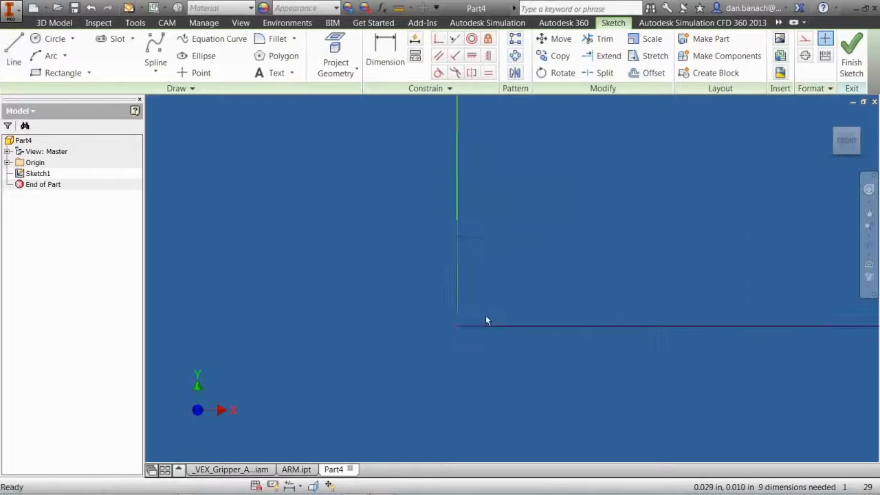
{"action": "left_click_drag", "start_coordinate": [457, 318], "coordinate": [524, 330]}
{"action": "scroll", "coordinate": [544, 342], "scroll_direction": "up", "scroll_amount": 5}
{"action": "middle_click_drag", "start_coordinate": [562, 320], "coordinate": [456, 307]}
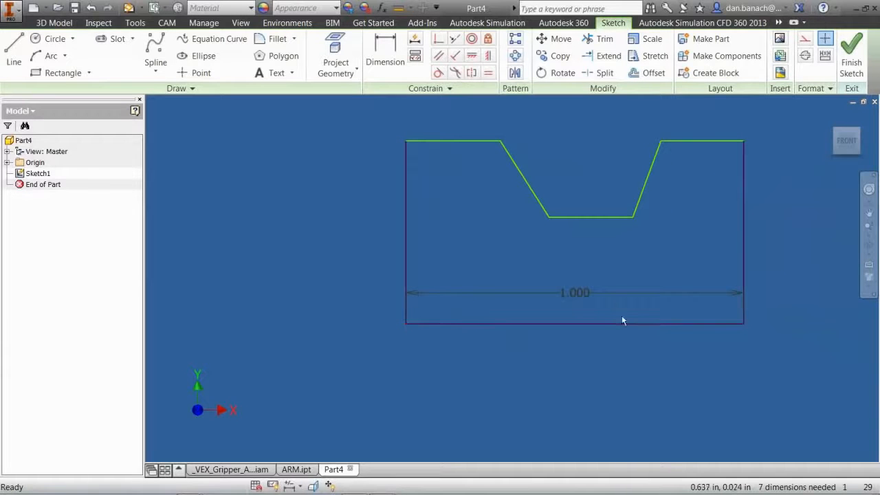
{"action": "left_click_drag", "start_coordinate": [573, 305], "coordinate": [575, 353]}
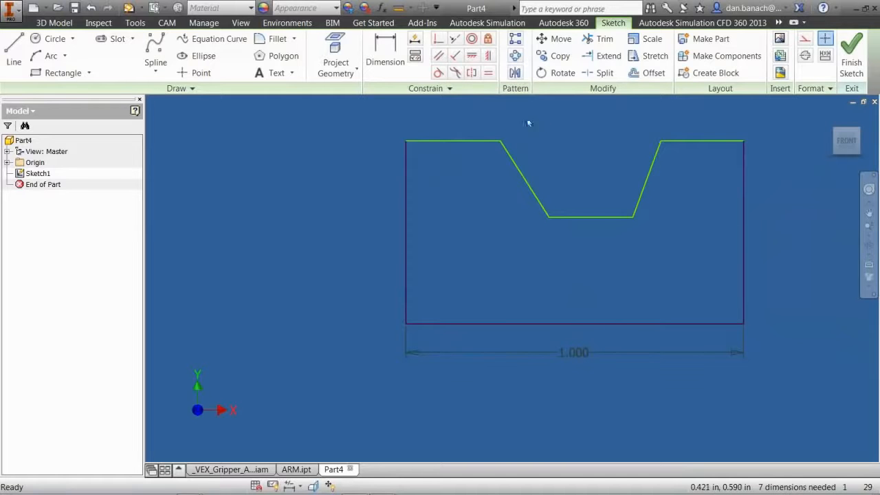
Apply equal constraints between the two vertical sides and between the two top edges flanking the notch
{"action": "left_click", "coordinate": [488, 73]}
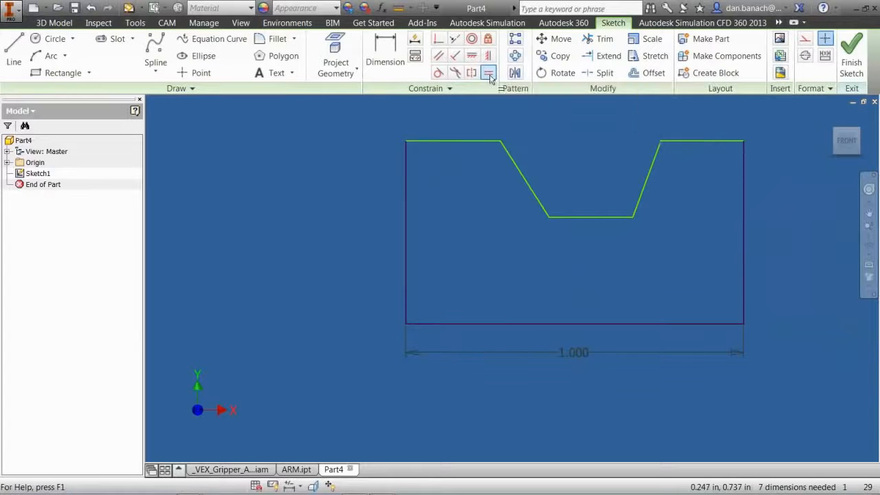
{"action": "left_click", "coordinate": [406, 229]}
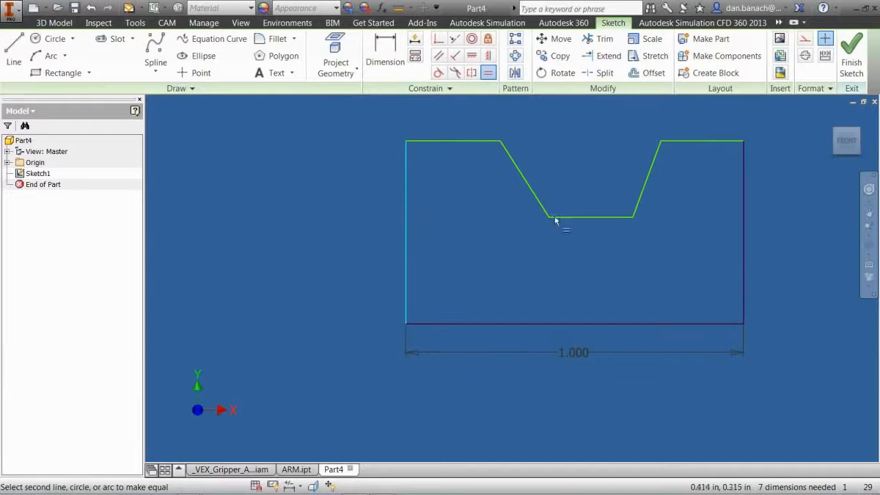
{"action": "left_click", "coordinate": [743, 249]}
{"action": "left_click", "coordinate": [476, 141]}
{"action": "left_click", "coordinate": [684, 140]}
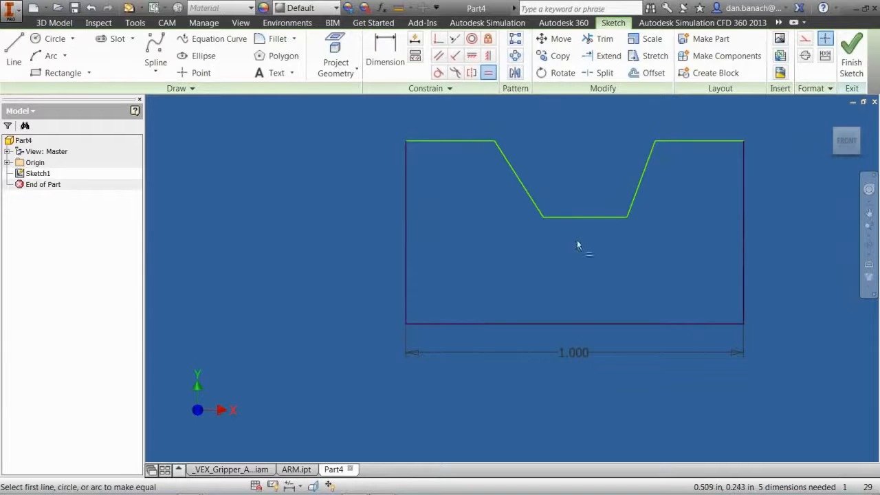
Make the notch's two slanted sides equal in length, then pull its left lower and upper corners outward to widen and deepen the notch
{"action": "left_click", "coordinate": [534, 199]}
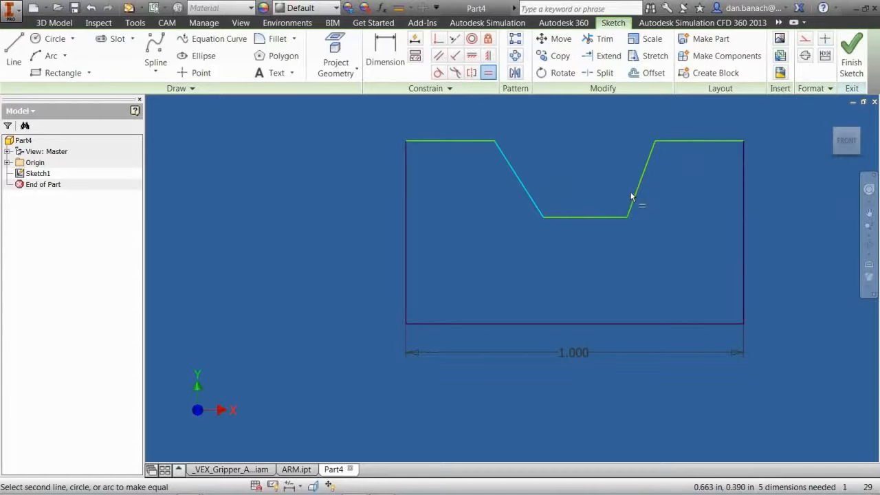
{"action": "left_click", "coordinate": [635, 197]}
{"action": "key", "text": "Escape"}
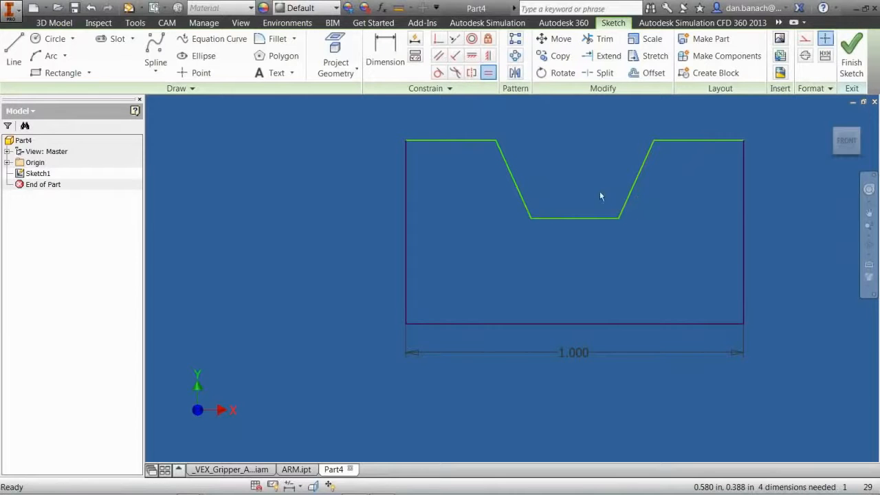
{"action": "mouse_move", "coordinate": [530, 218]}
{"action": "left_mouse_down"}
{"action": "mouse_move", "coordinate": [507, 235]}
{"action": "mouse_move", "coordinate": [552, 231]}
{"action": "mouse_move", "coordinate": [517, 226]}
{"action": "left_mouse_up"}
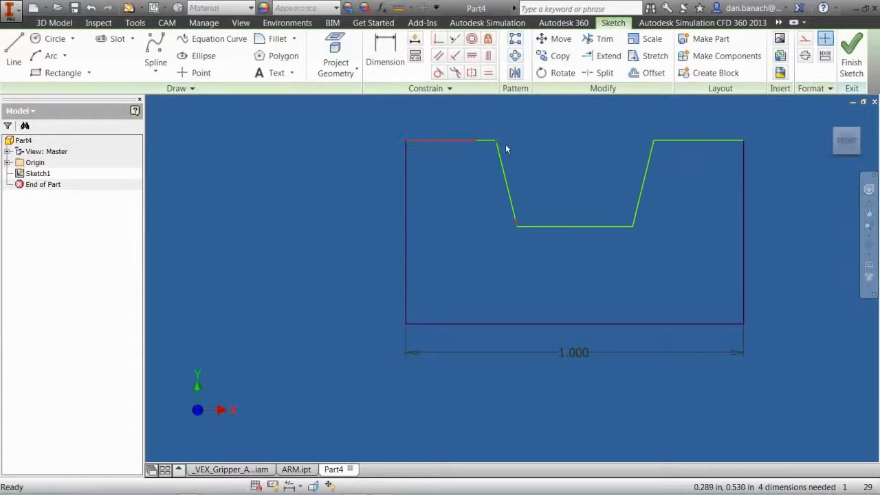
{"action": "left_click_drag", "start_coordinate": [497, 143], "coordinate": [472, 144]}
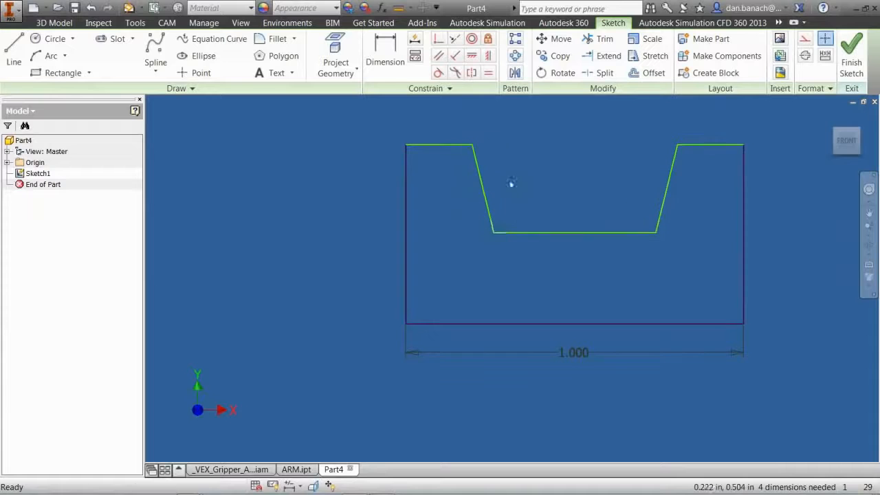
Dimension the notch's flat bottom edge at 0.5 in, placing the dimension below that edge inside the profile
{"action": "middle_click_drag", "start_coordinate": [497, 256], "coordinate": [430, 257]}
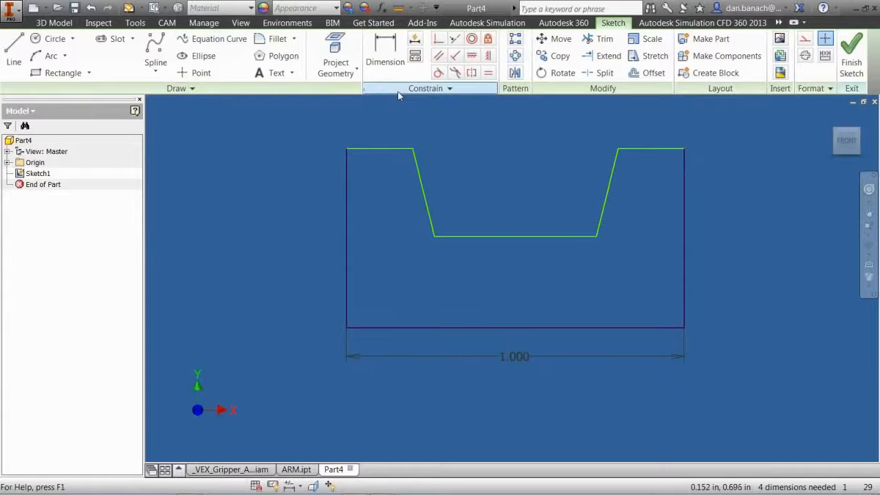
{"action": "left_click", "coordinate": [385, 56]}
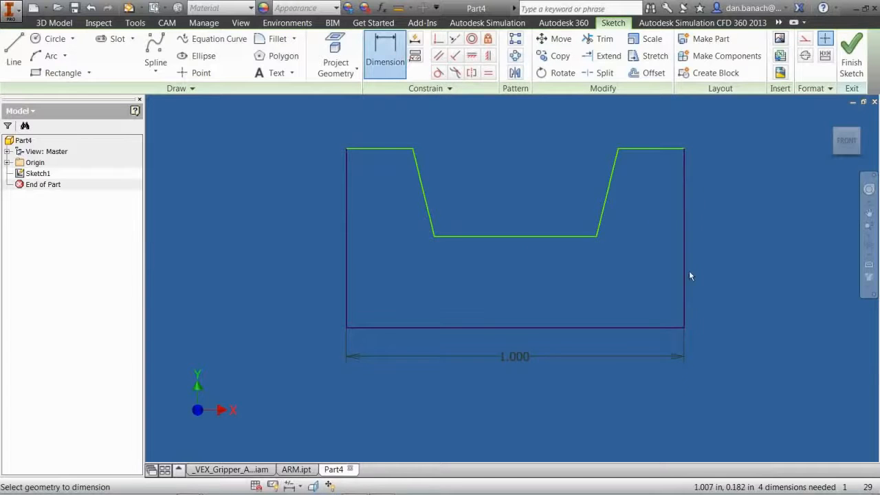
{"action": "left_click", "coordinate": [528, 236]}
{"action": "left_click", "coordinate": [511, 275]}
{"action": "type", "text": ".5"}
{"action": "key", "text": "Return"}
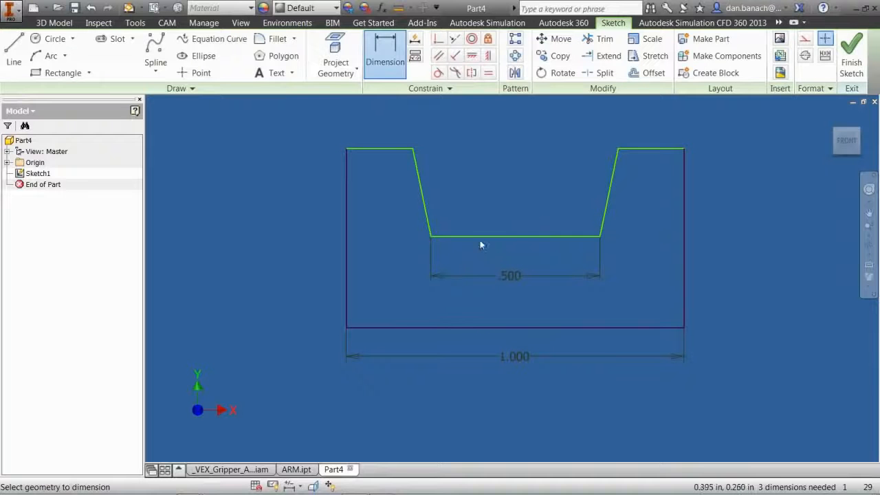
Add a 60-degree angle dimension between the notch's left slanted side and the horizontal line of its flat bottom edge
{"action": "left_click", "coordinate": [481, 236]}
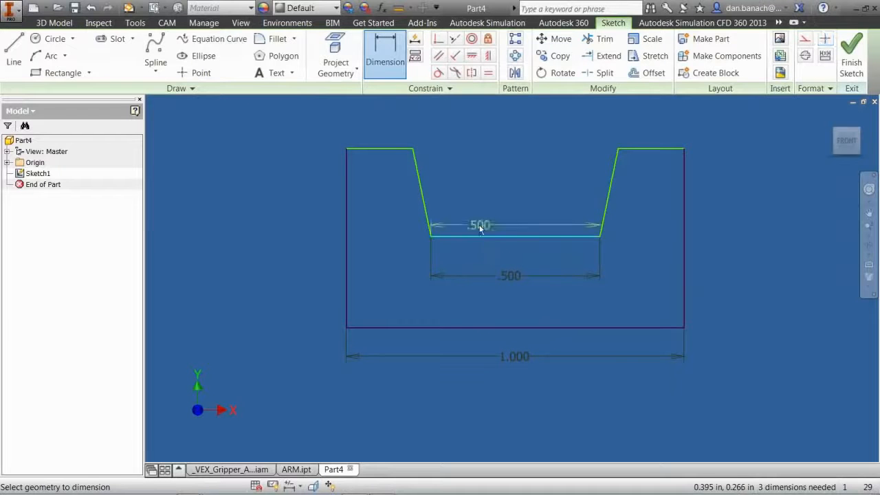
{"action": "left_click", "coordinate": [402, 203]}
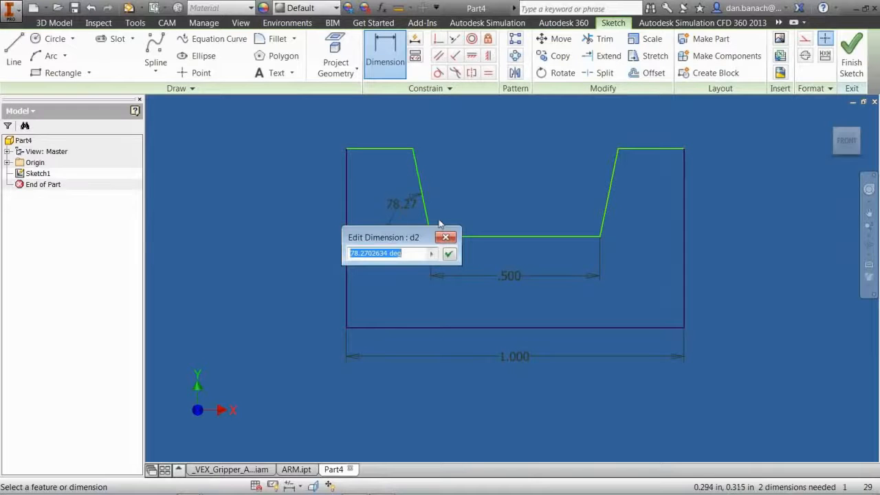
{"action": "type", "text": "60"}
{"action": "key", "text": "Return"}
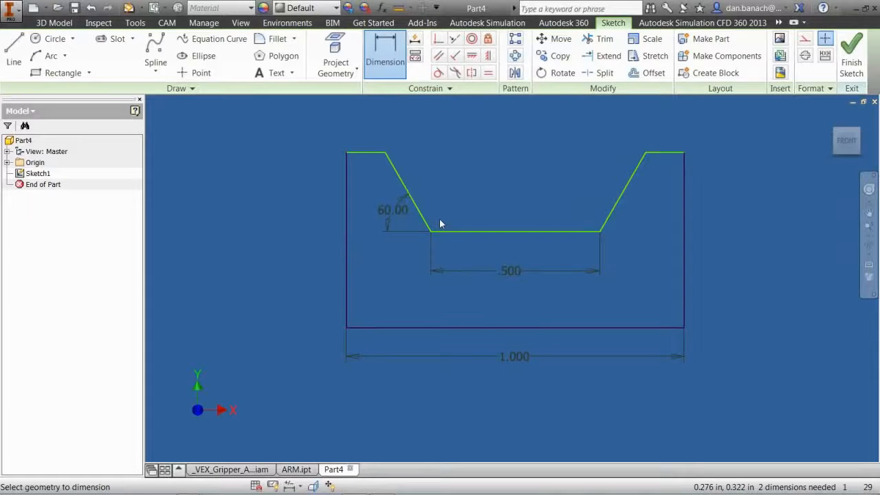
{"action": "key", "text": "Escape"}
{"action": "middle_click_drag", "start_coordinate": [400, 273], "coordinate": [403, 282]}
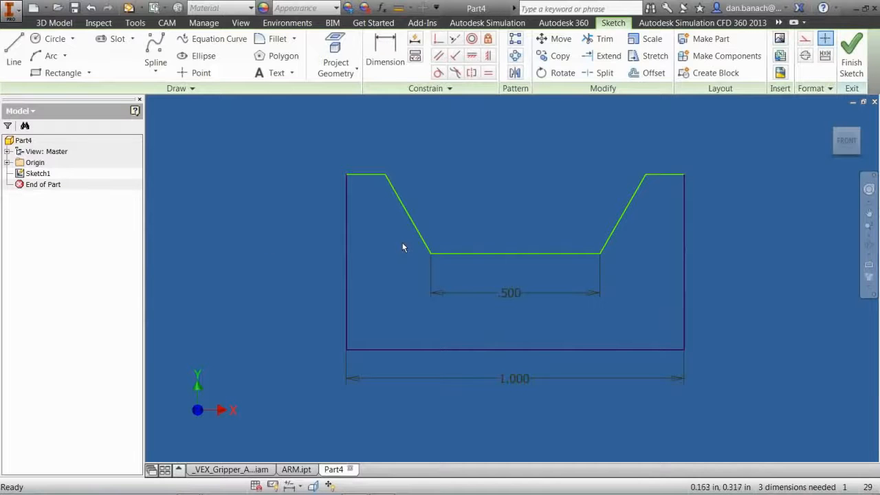
Start another dimension on the notch profile
{"action": "key", "text": "d"}
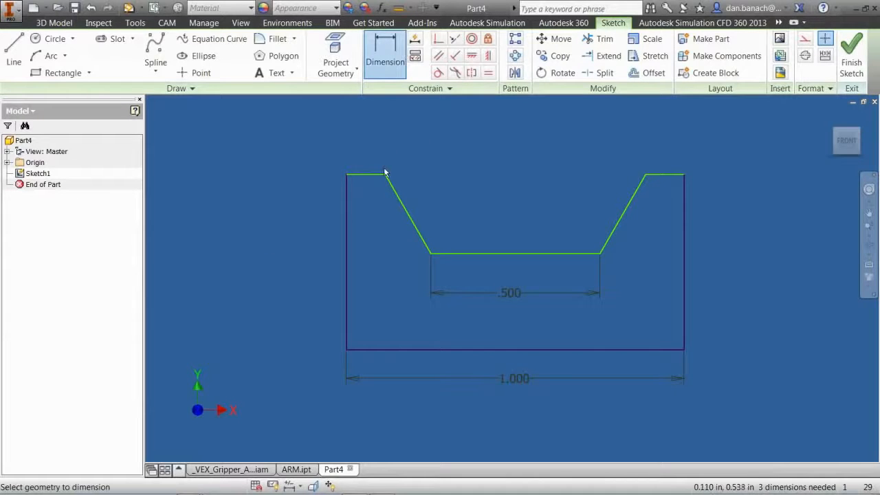
Dimension the horizontal distance between the groove's two upper corners as 0.75 in
{"action": "left_click", "coordinate": [385, 174]}
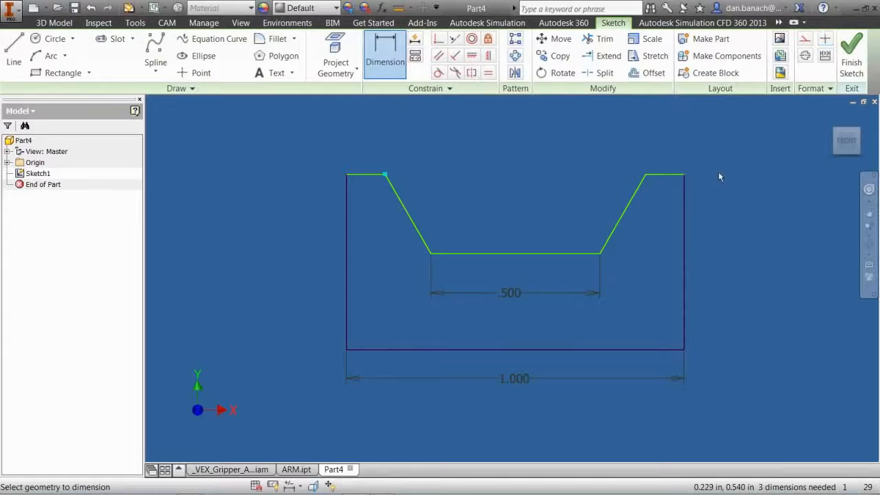
{"action": "left_click", "coordinate": [648, 178]}
{"action": "left_click", "coordinate": [531, 136]}
{"action": "type", "text": ".75"}
{"action": "key", "text": "Return"}
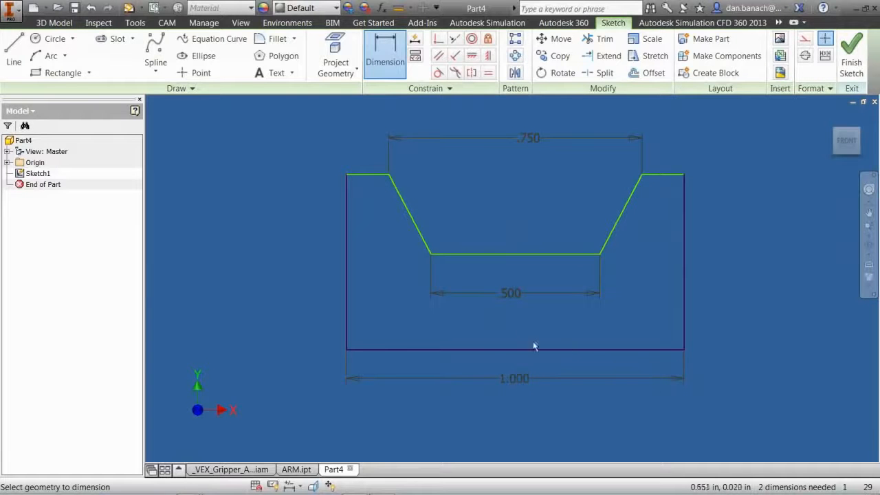
Add a 0.5 in linear diameter dimension between the profile's bottom line and the groove floor
{"action": "left_click", "coordinate": [357, 349]}
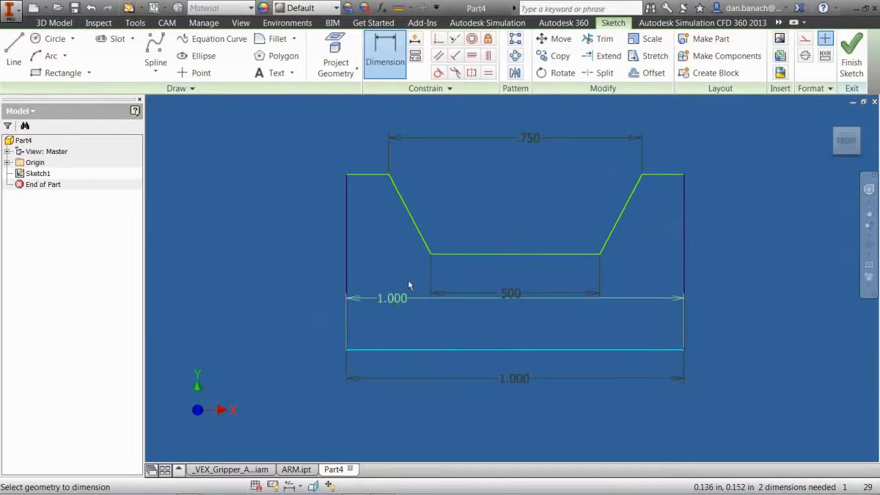
{"action": "left_click", "coordinate": [440, 254]}
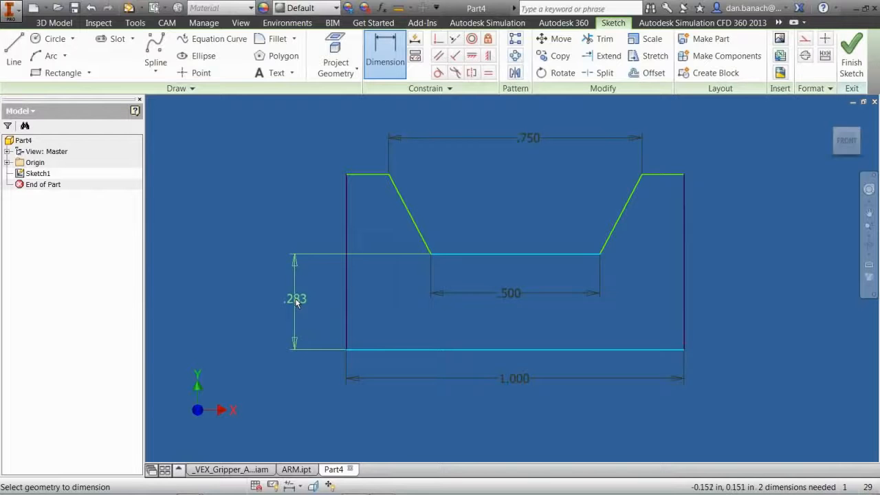
{"action": "right_click", "coordinate": [296, 303]}
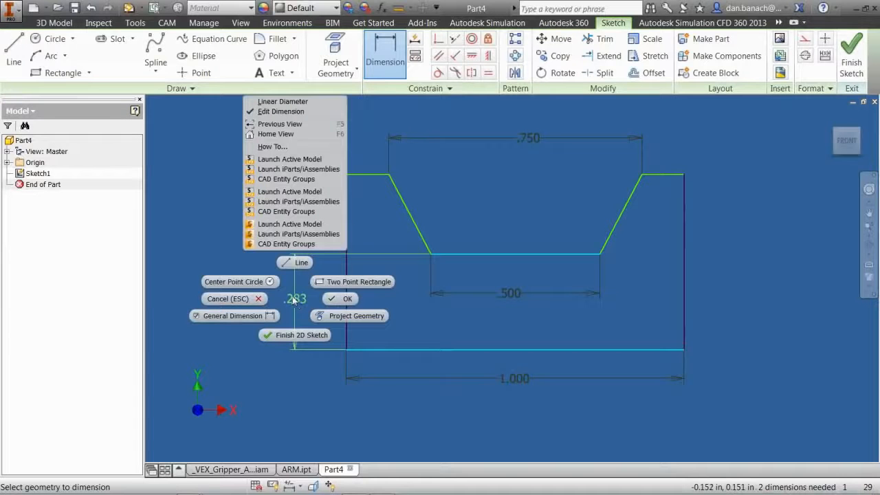
{"action": "left_click", "coordinate": [283, 103]}
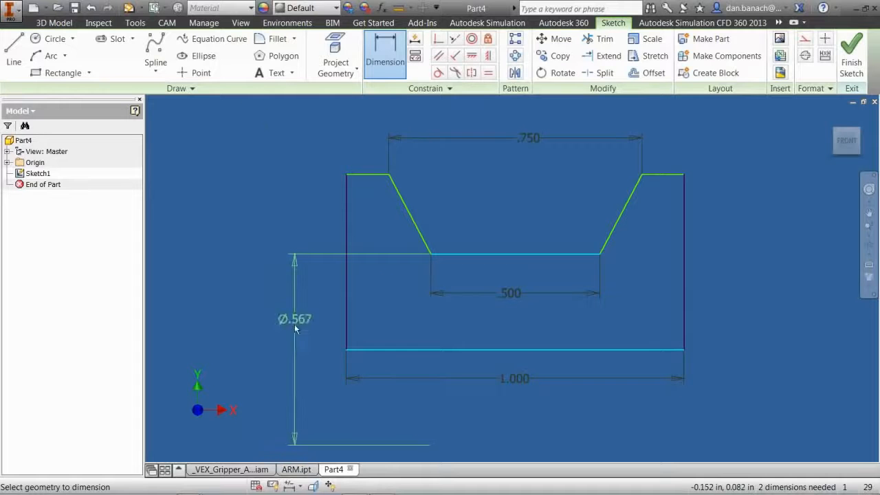
{"action": "left_click", "coordinate": [290, 352]}
{"action": "type", "text": "0.5"}
{"action": "key", "text": "Return"}
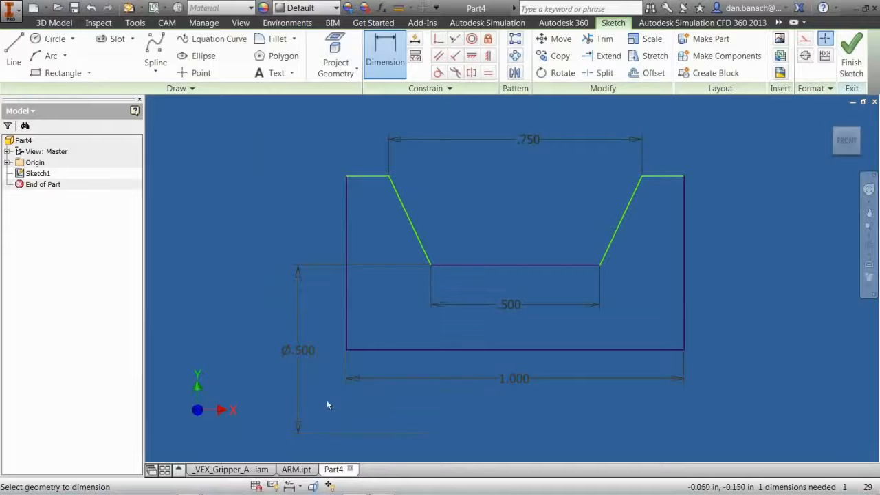
Delete the groove floor's linear diameter dimension and convert the profile's bottom line to a centerline
{"action": "key", "text": "Escape"}
{"action": "left_click", "coordinate": [310, 349]}
{"action": "key", "text": "Delete"}
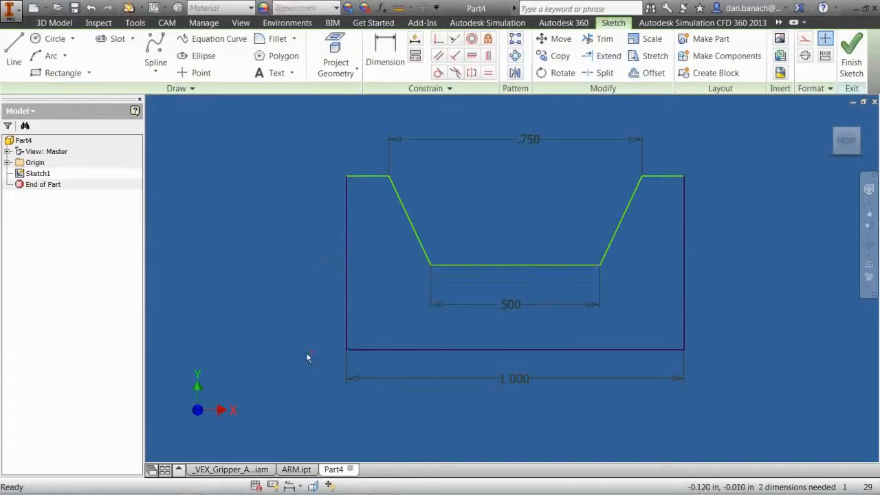
{"action": "left_click", "coordinate": [411, 349]}
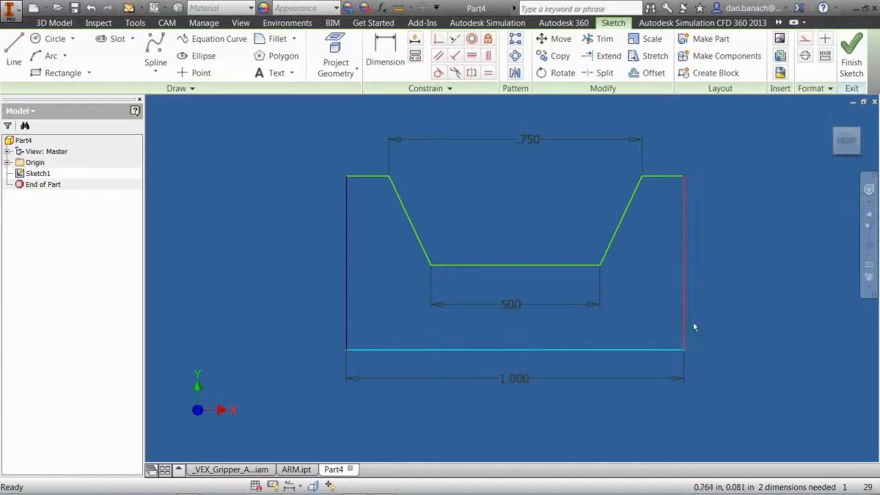
{"action": "left_click", "coordinate": [805, 57]}
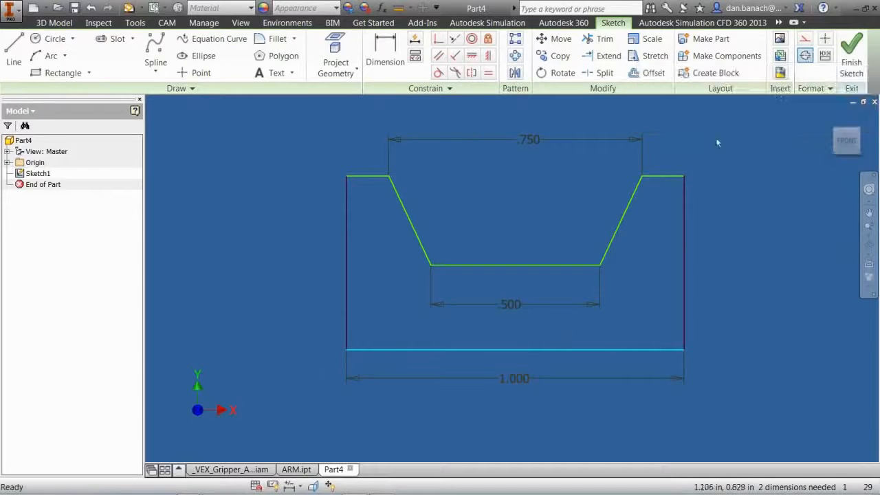
{"action": "left_click", "coordinate": [294, 310]}
Dimension the groove floor from the centerline as a 0.5 in diameter
{"action": "left_click", "coordinate": [386, 53]}
{"action": "left_click", "coordinate": [374, 348]}
{"action": "left_click", "coordinate": [439, 264]}
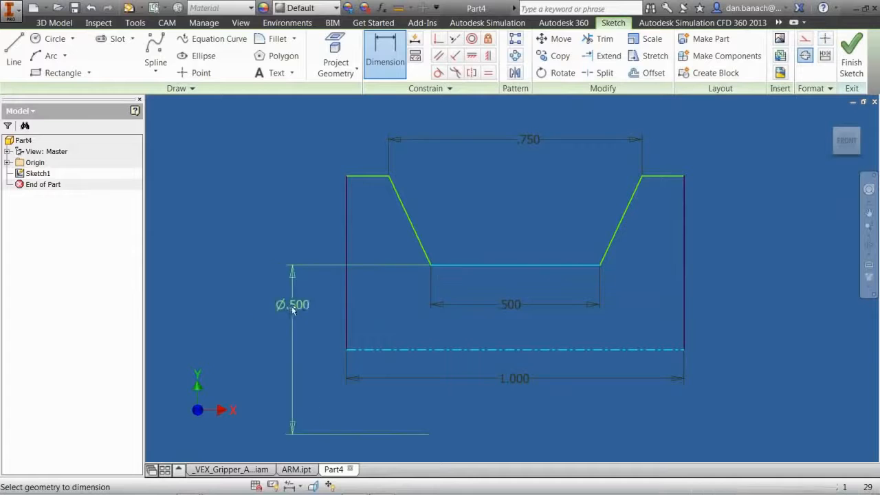
{"action": "left_click", "coordinate": [298, 346]}
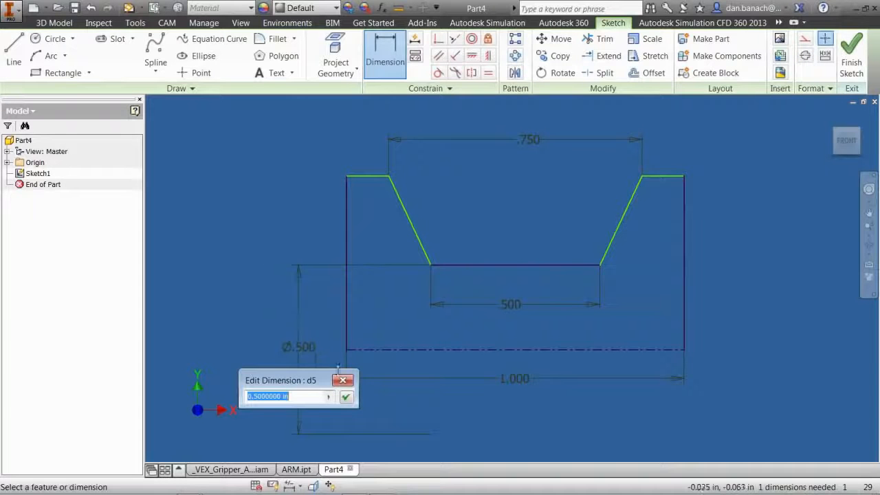
{"action": "key", "text": "Return"}
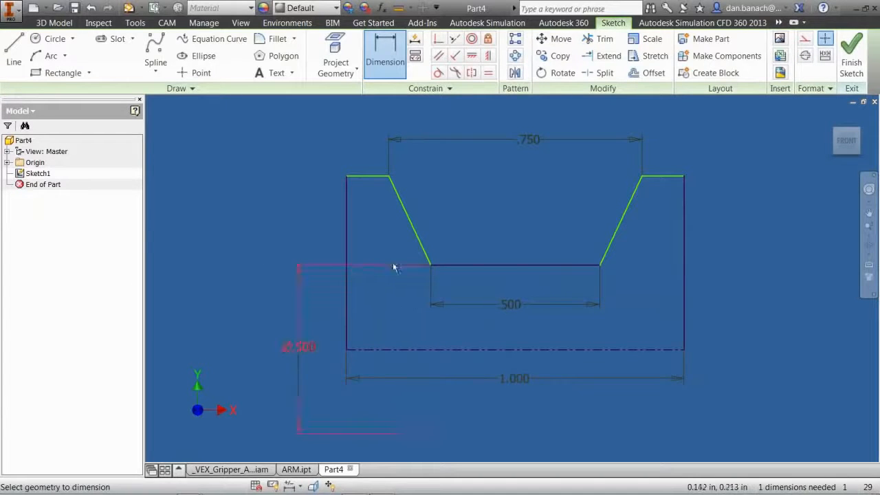
Dimension the profile's short upper edge from the centerline as a 1 in diameter
{"action": "left_click", "coordinate": [365, 178]}
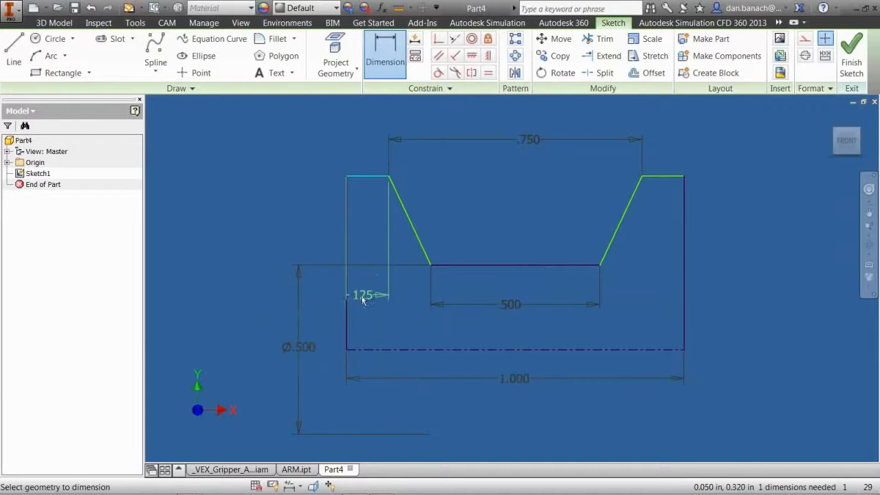
{"action": "left_click", "coordinate": [371, 348]}
{"action": "left_click", "coordinate": [266, 336]}
{"action": "type", "text": "1"}
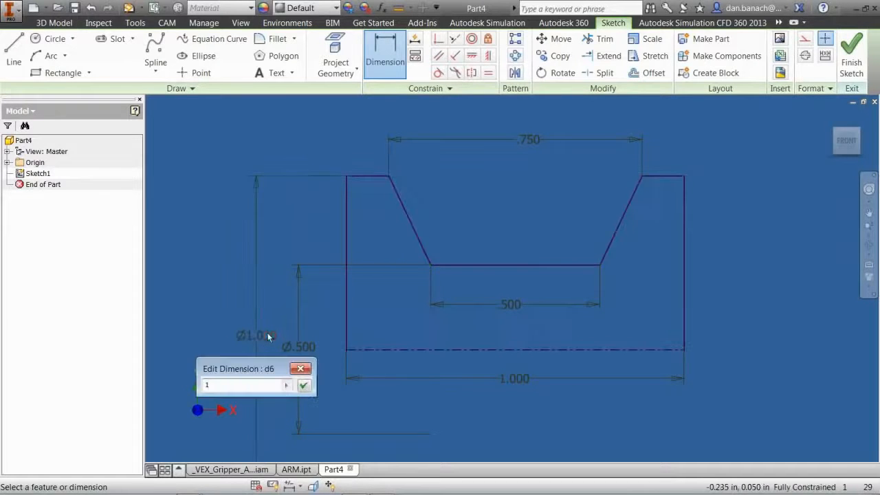
{"action": "key", "text": "Return"}
Finish the sketch and revolve the grooved profile a full turn around the centerline
{"action": "scroll", "coordinate": [296, 344], "scroll_direction": "down", "scroll_amount": 2}
{"action": "mouse_move", "coordinate": [621, 306]}
{"action": "middle_mouse_down", "text": "shift"}
{"action": "mouse_move", "coordinate": [582, 318]}
{"action": "mouse_move", "coordinate": [595, 320]}
{"action": "mouse_move", "coordinate": [600, 306]}
{"action": "middle_mouse_up", "text": "shift"}
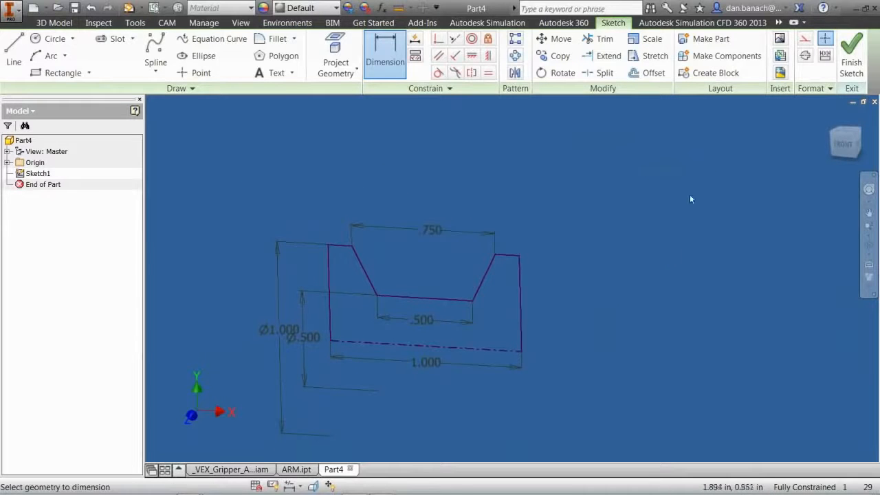
{"action": "left_click", "coordinate": [851, 55]}
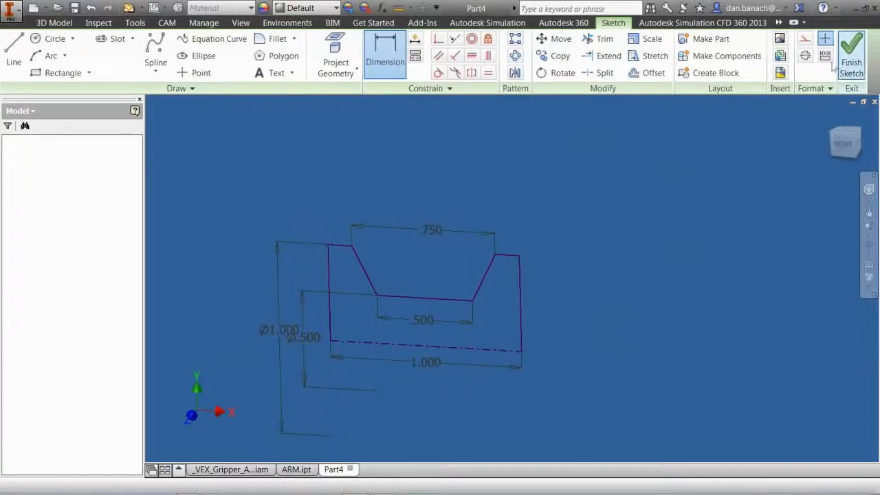
{"action": "left_click", "coordinate": [478, 292]}
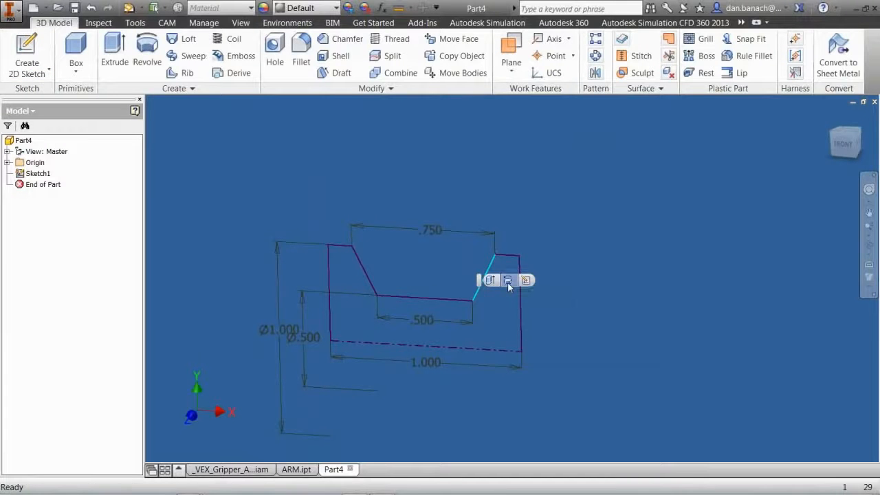
{"action": "left_click", "coordinate": [507, 282]}
{"action": "middle_click_drag", "start_coordinate": [451, 336], "coordinate": [526, 272]}
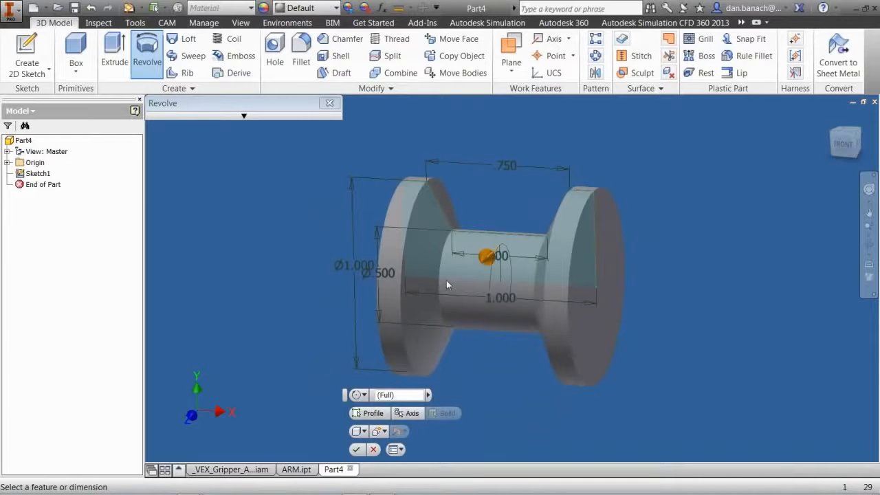
{"action": "left_click", "coordinate": [357, 449]}
Cut a 0.25 in simple hole through all from the spool's flat end face, concentric with its circular edge
{"action": "middle_click_drag", "start_coordinate": [474, 347], "coordinate": [529, 359], "text": "shift"}
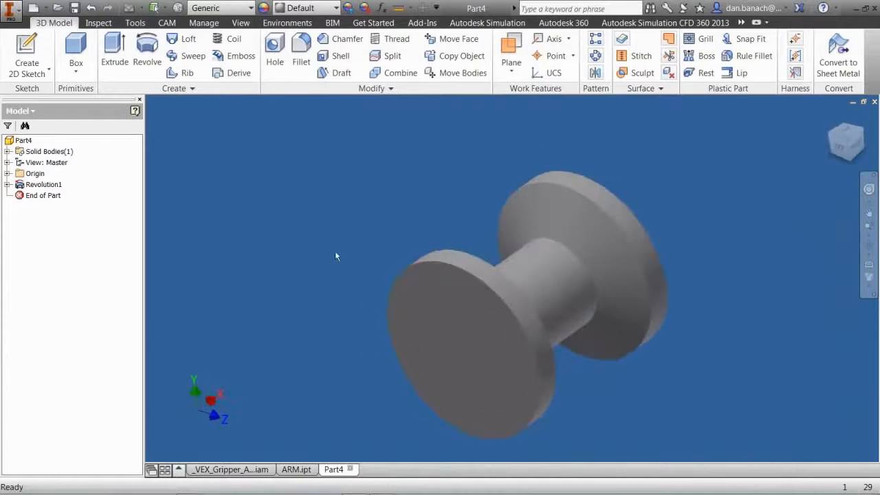
{"action": "left_click", "coordinate": [274, 62]}
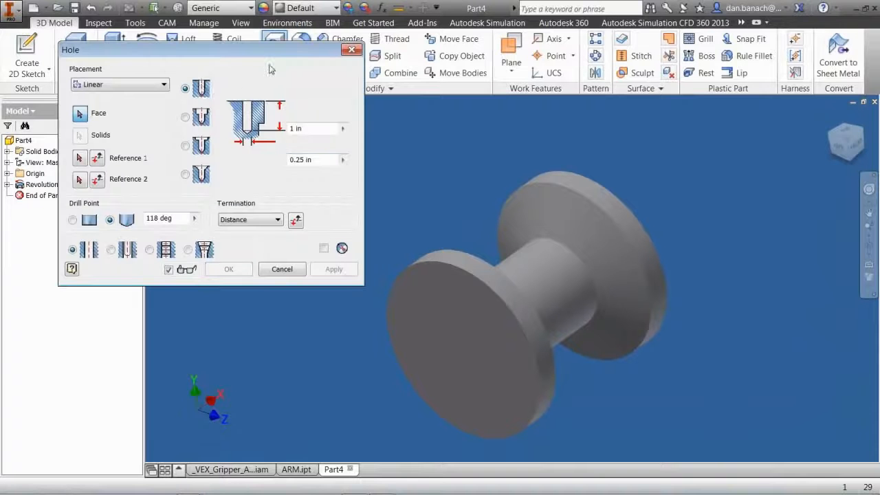
{"action": "left_click", "coordinate": [151, 87]}
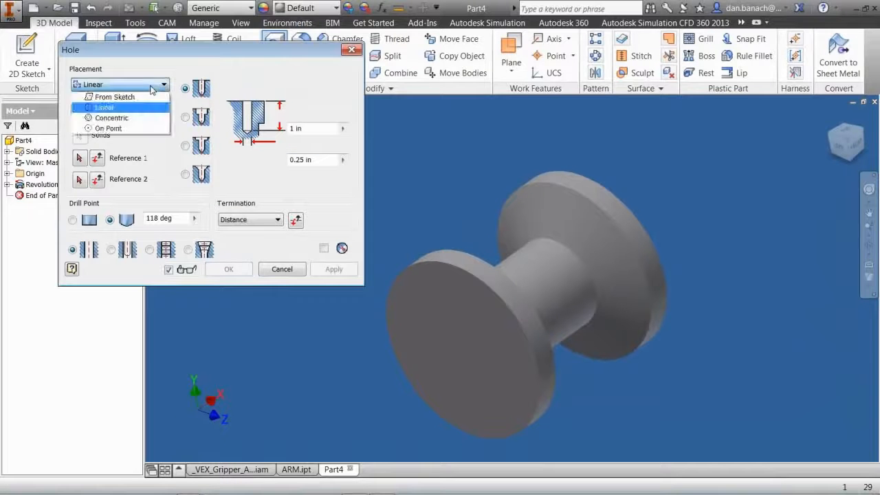
{"action": "left_click", "coordinate": [121, 118]}
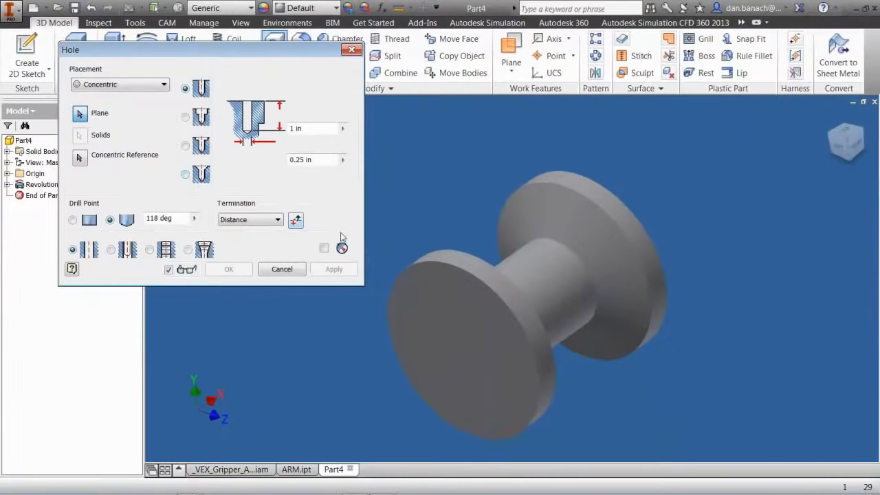
{"action": "left_click", "coordinate": [439, 322]}
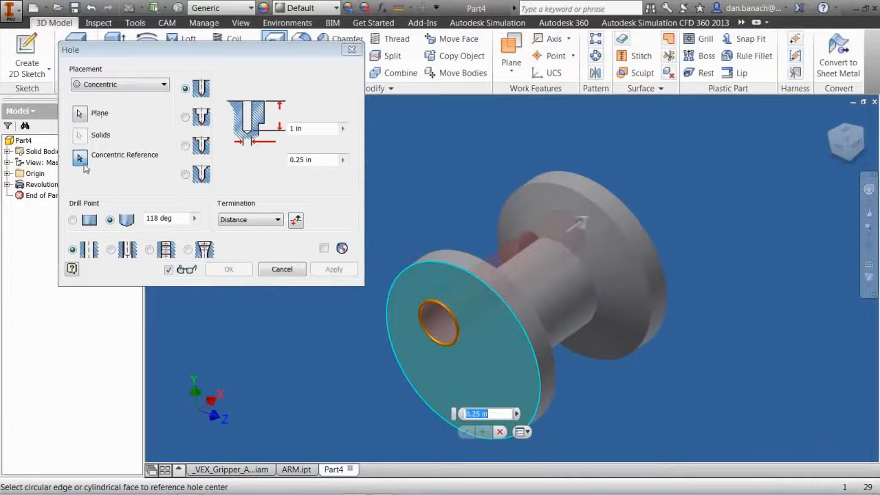
{"action": "left_click", "coordinate": [393, 286]}
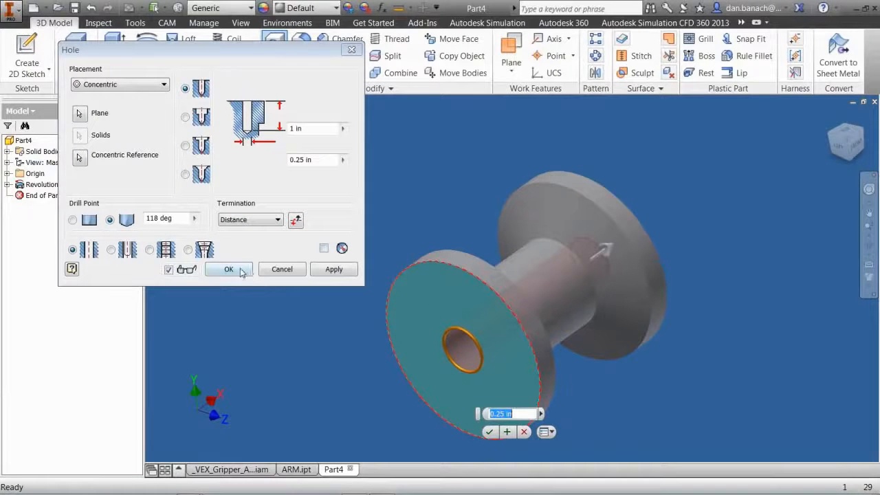
{"action": "left_click", "coordinate": [247, 220]}
{"action": "left_click", "coordinate": [242, 240]}
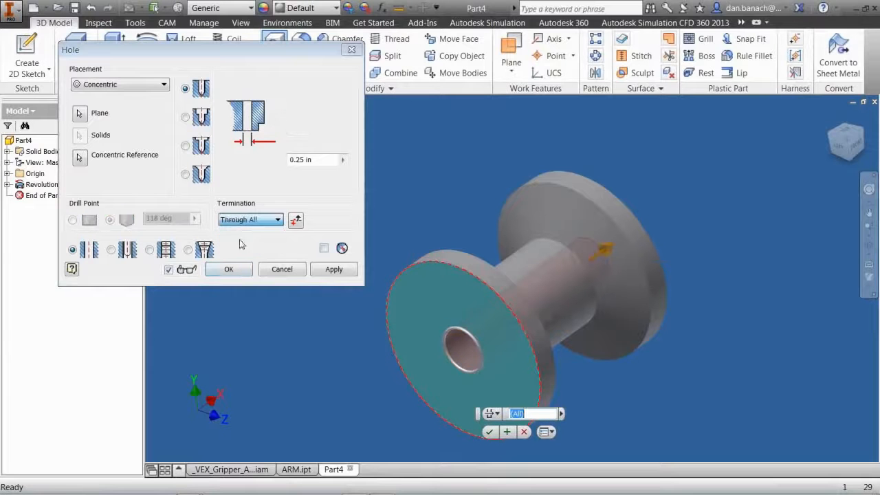
{"action": "left_click", "coordinate": [234, 270]}
Close the spool part without saving it and return to ARM.ipt
{"action": "middle_click_drag", "start_coordinate": [465, 261], "coordinate": [537, 292], "text": "shift"}
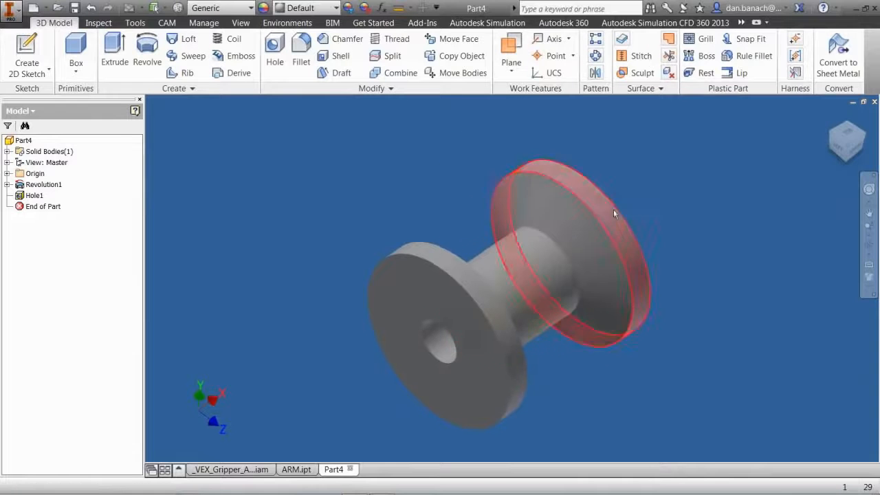
{"action": "left_click", "coordinate": [875, 102]}
{"action": "left_click", "coordinate": [411, 279]}
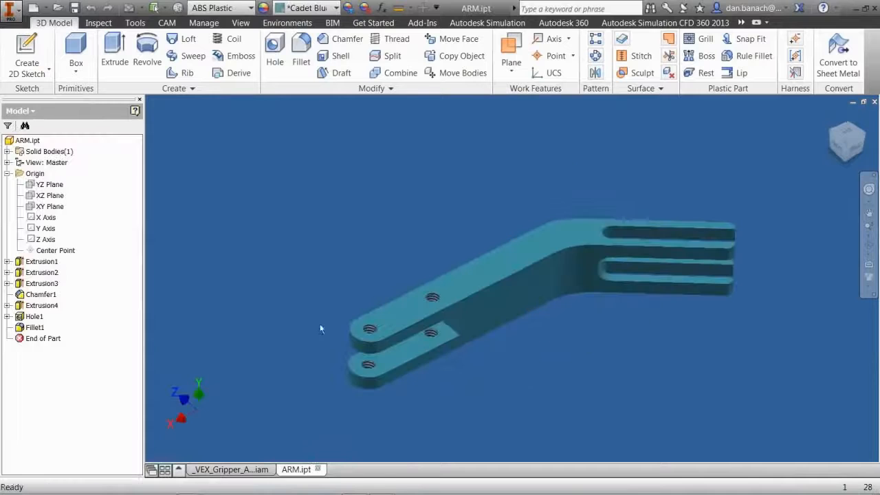
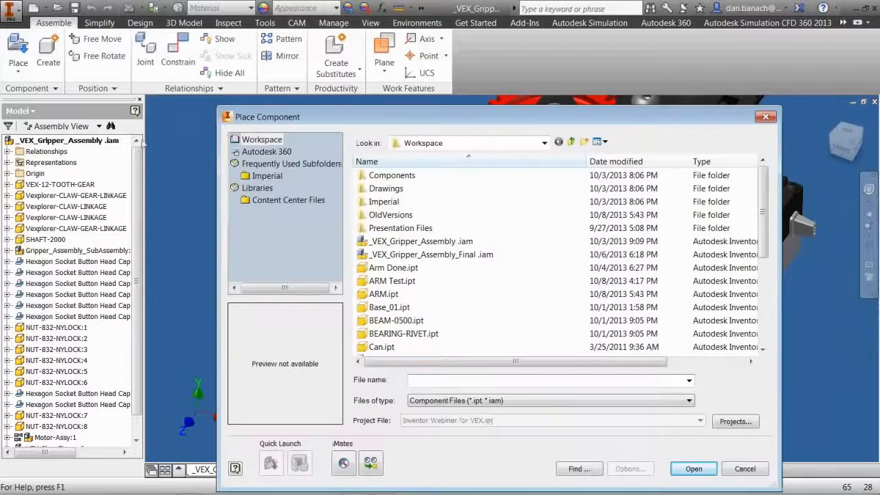
Place one instance of ARM.ipt in the gripper assembly, in the free space beside the red claw linkages
{"action": "left_click_drag", "start_coordinate": [395, 122], "coordinate": [339, 78]}
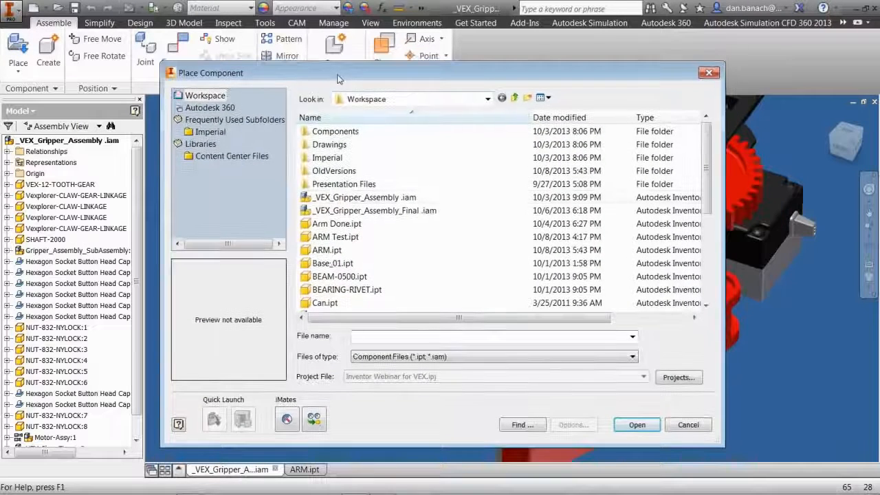
{"action": "left_click", "coordinate": [325, 250]}
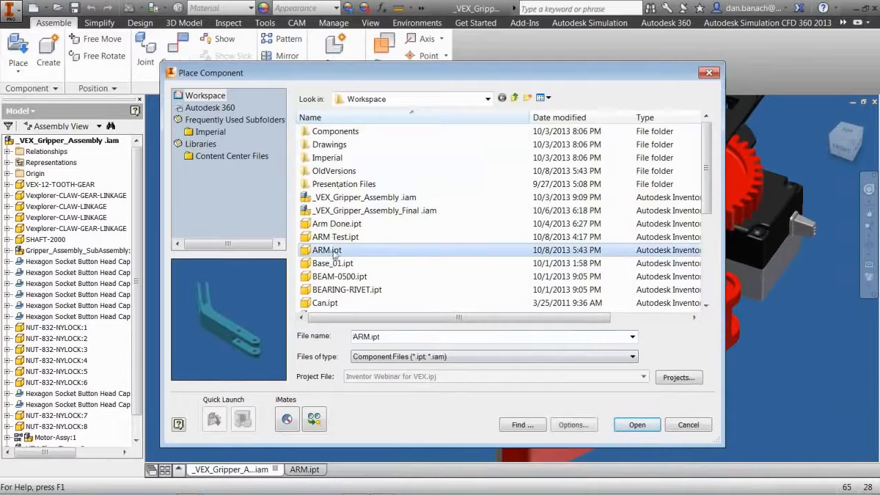
{"action": "left_click", "coordinate": [635, 425]}
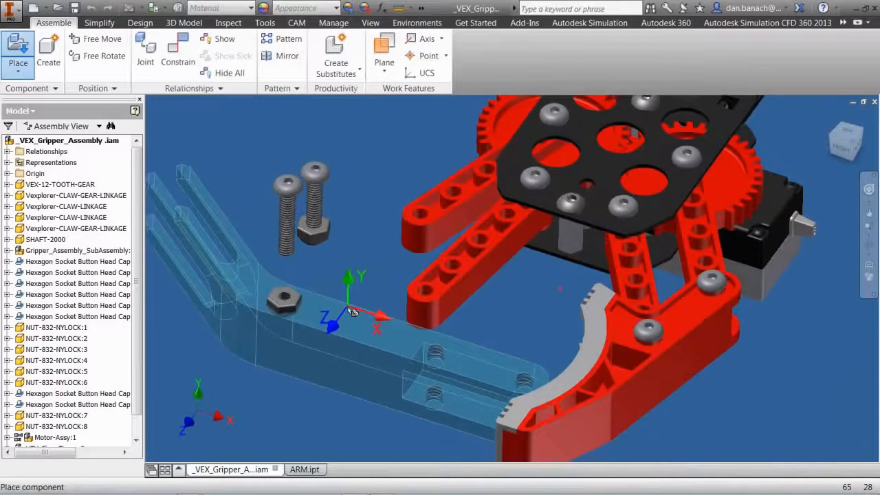
{"action": "scroll", "coordinate": [296, 296], "scroll_direction": "down", "scroll_amount": 3}
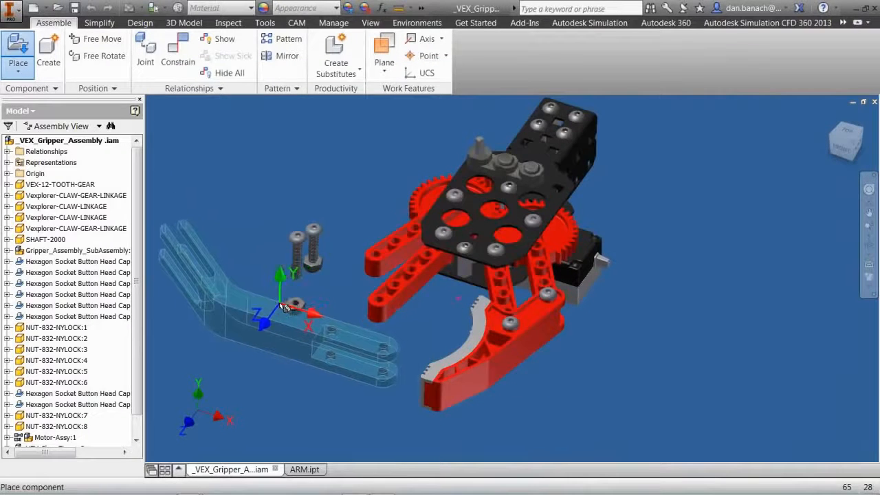
{"action": "left_click", "coordinate": [294, 306]}
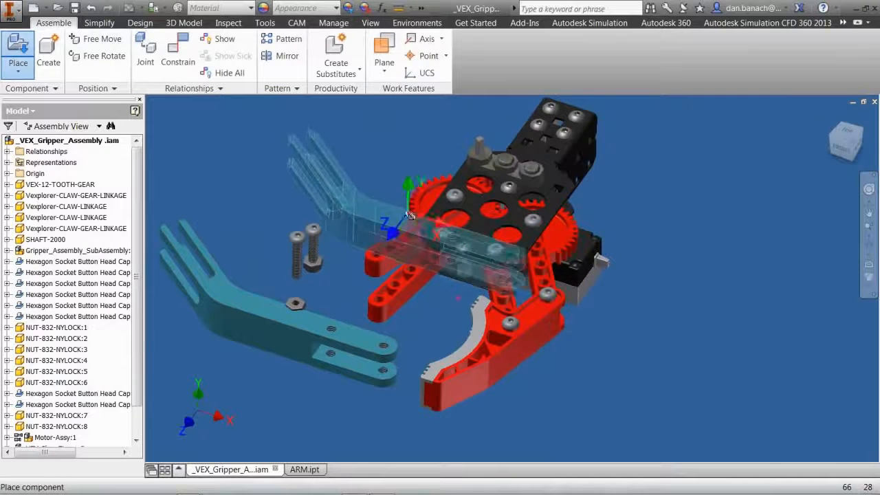
{"action": "key", "text": "Escape"}
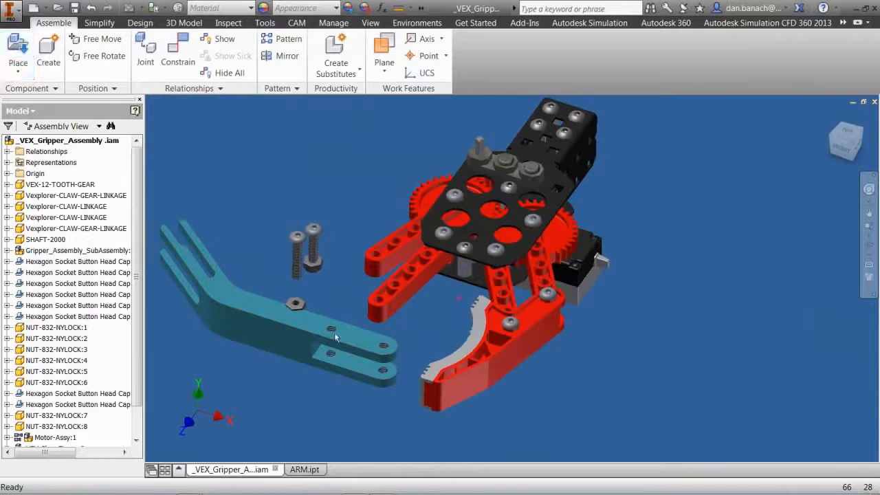
Free-rotate the teal arm until the inside faces of its fork show, and shift it slightly towards the red linkages
{"action": "left_click", "coordinate": [112, 57]}
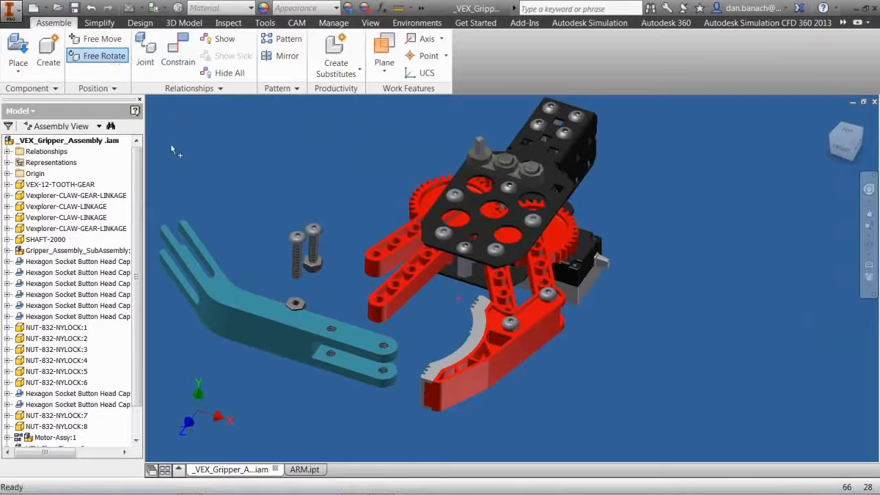
{"action": "left_click", "coordinate": [289, 336]}
{"action": "left_click_drag", "start_coordinate": [288, 342], "coordinate": [298, 249]}
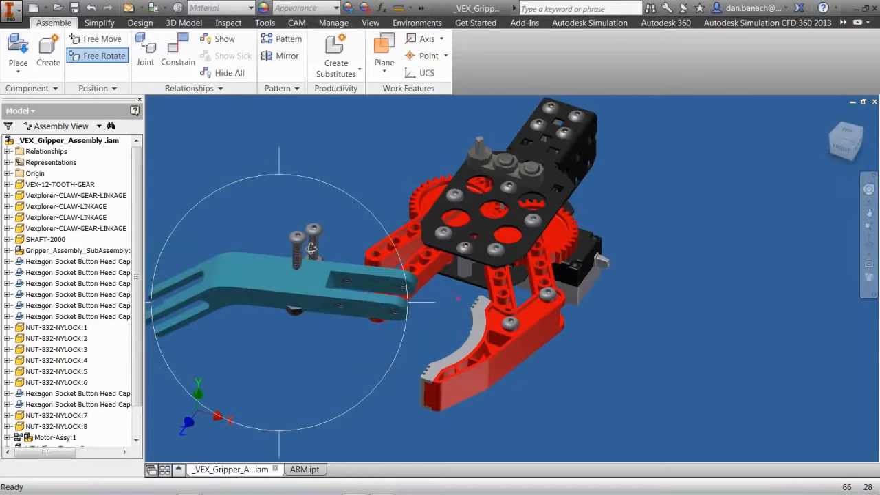
{"action": "right_click", "coordinate": [377, 171]}
{"action": "left_click", "coordinate": [382, 166]}
{"action": "left_click_drag", "start_coordinate": [324, 281], "coordinate": [344, 320]}
Mate the inner face of the arm's upper fork prong with the near red claw linkage's top face at 0.000 in offset, using the Mate solution
{"action": "scroll", "coordinate": [359, 325], "scroll_direction": "up", "scroll_amount": 5}
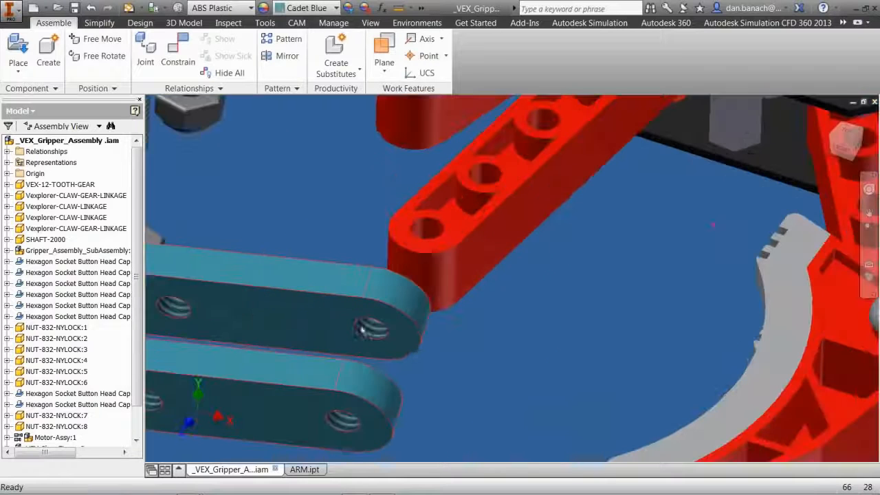
{"action": "middle_click_drag", "start_coordinate": [466, 361], "coordinate": [524, 403]}
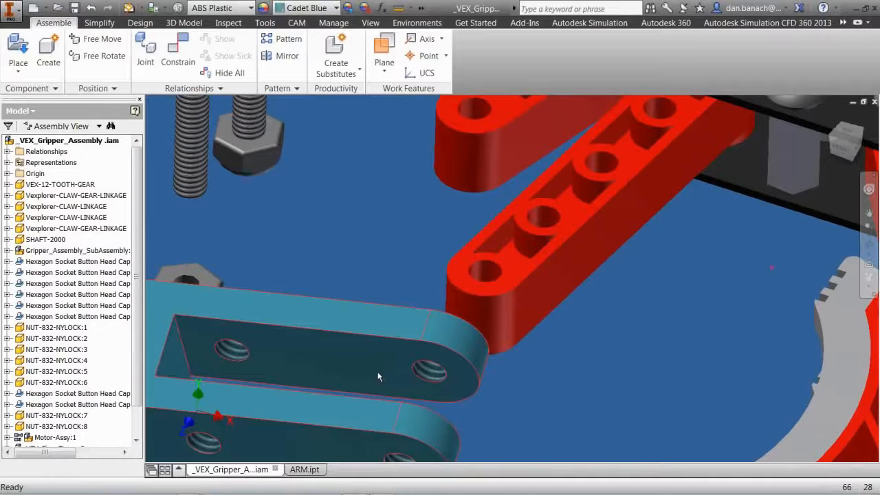
{"action": "left_click", "coordinate": [421, 336]}
{"action": "left_click", "coordinate": [307, 231]}
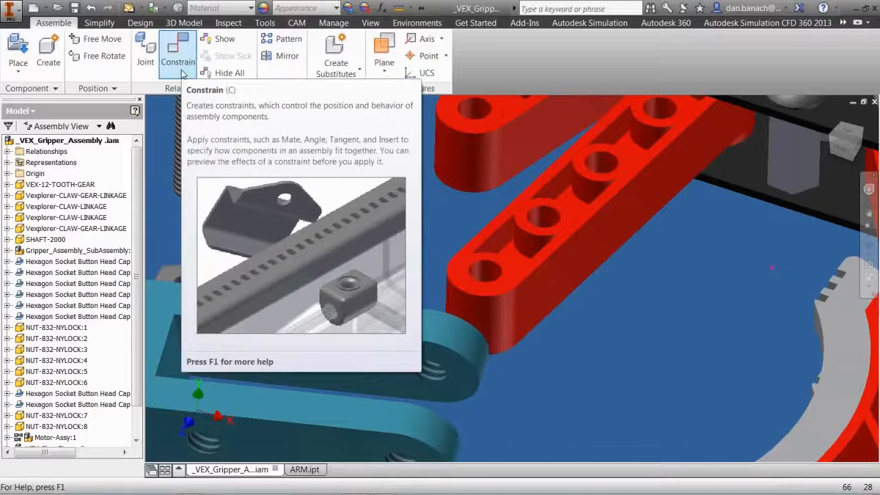
{"action": "left_click", "coordinate": [180, 69]}
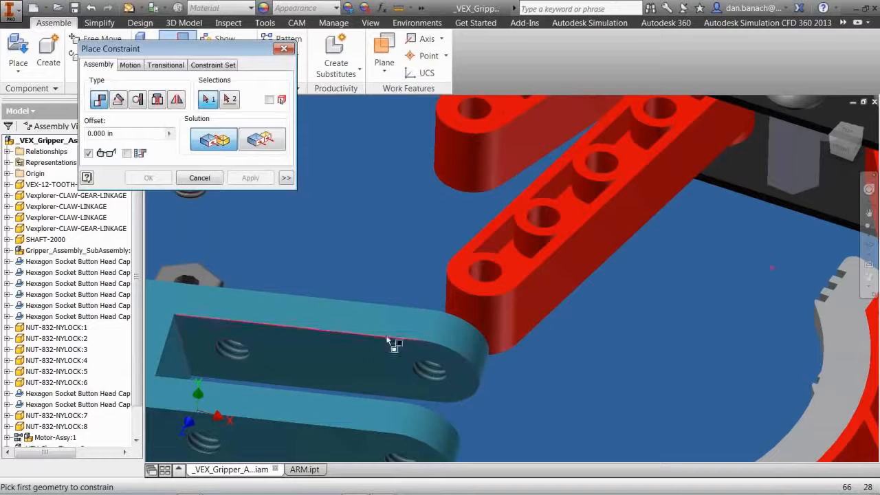
{"action": "left_click", "coordinate": [373, 361]}
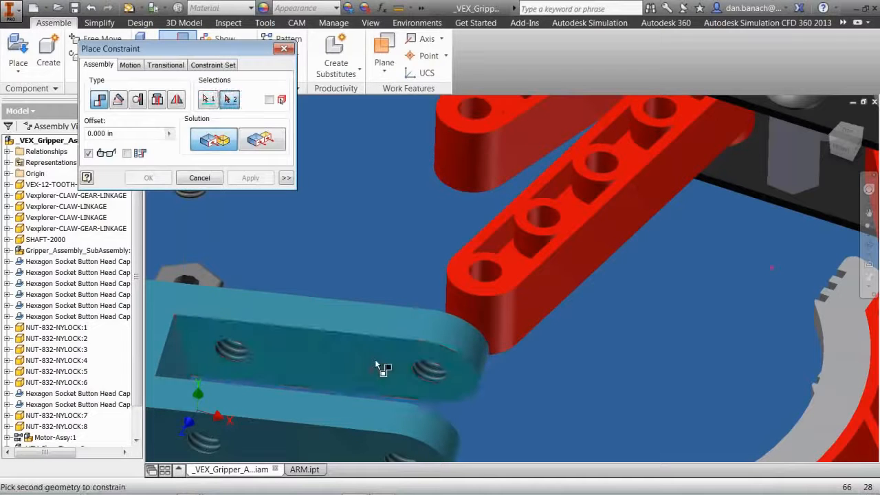
{"action": "left_click", "coordinate": [452, 268]}
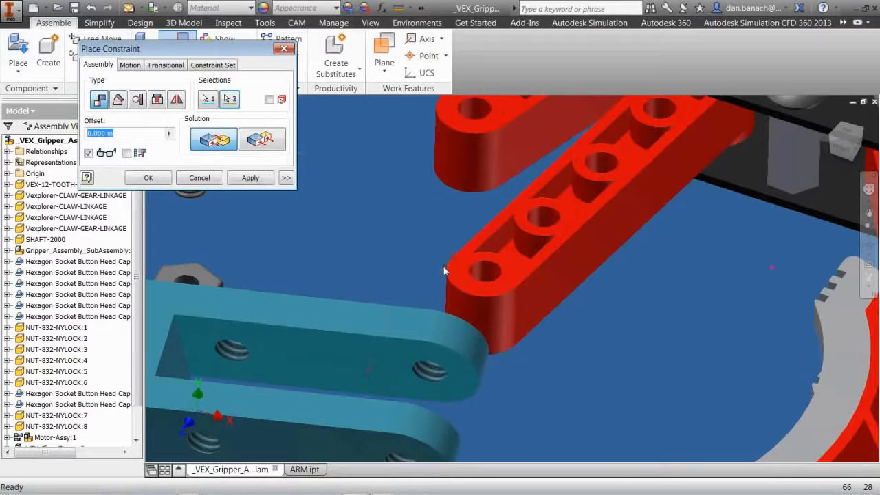
{"action": "scroll", "coordinate": [432, 259], "scroll_direction": "down", "scroll_amount": 3}
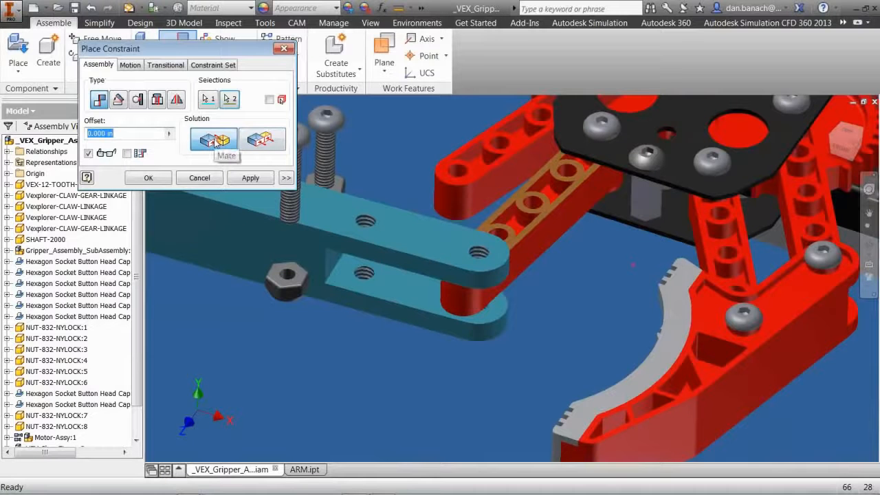
{"action": "left_click", "coordinate": [259, 142]}
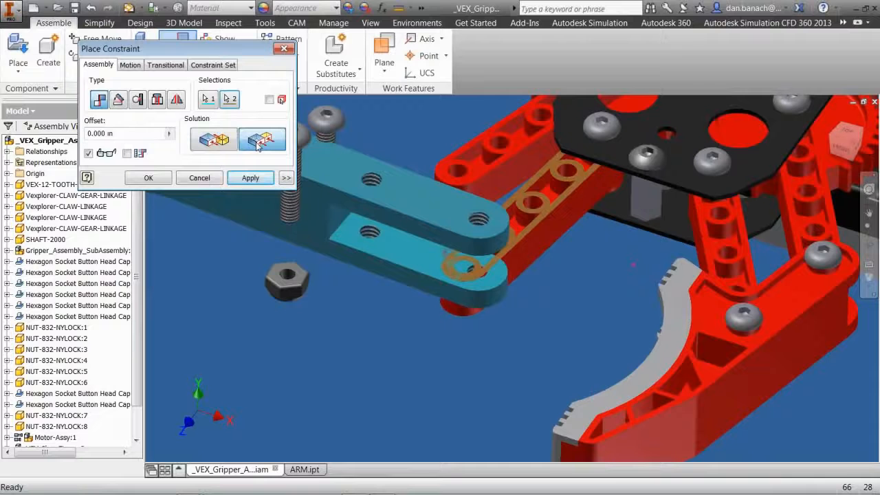
{"action": "left_click", "coordinate": [219, 143]}
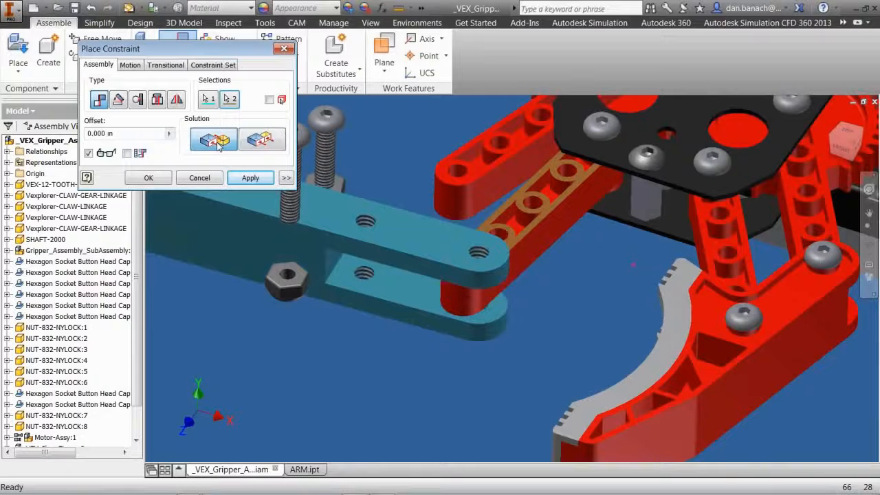
{"action": "left_click", "coordinate": [248, 178]}
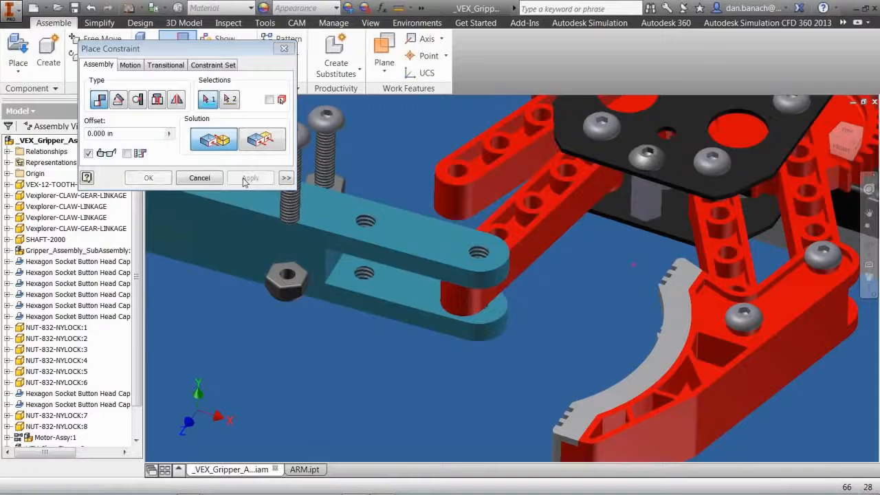
Mate the axis of the arm's end hole with the end hole of the far red gear linkage
{"action": "left_click", "coordinate": [483, 255]}
{"action": "left_click", "coordinate": [459, 175]}
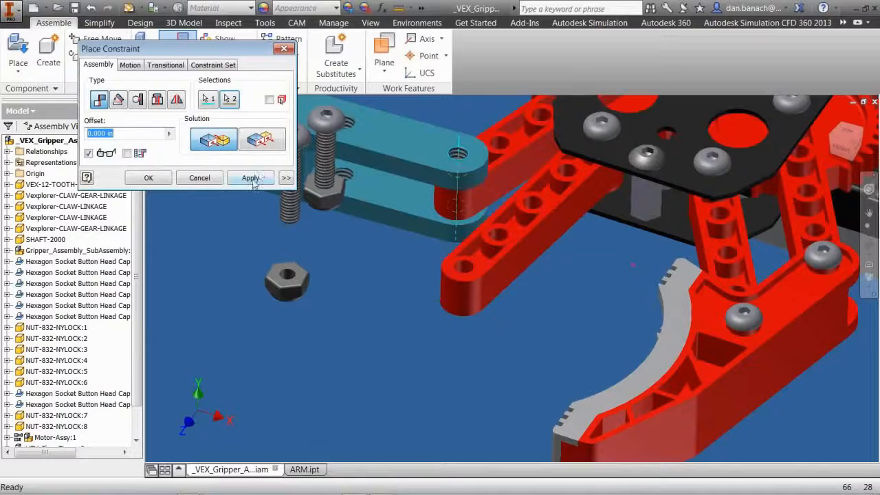
{"action": "left_click", "coordinate": [199, 178]}
{"action": "scroll", "coordinate": [426, 322], "scroll_direction": "down", "scroll_amount": 3}
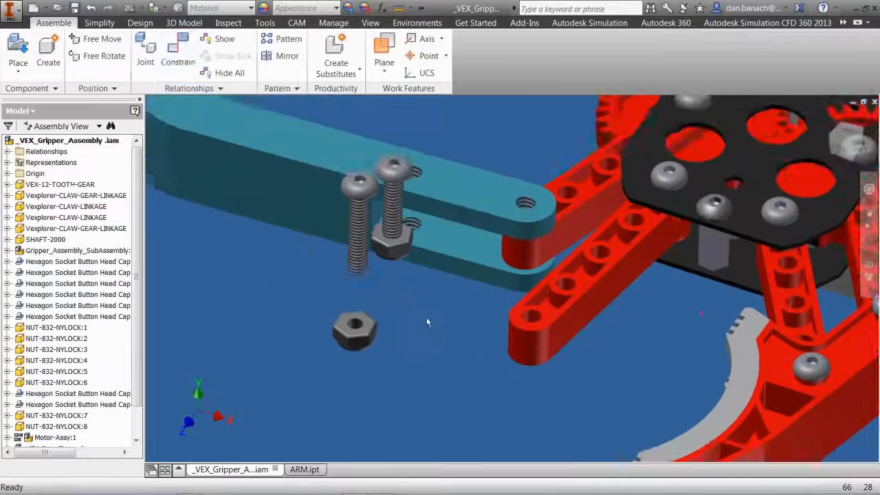
Swing the arm about its end hole until its slotted end points away from the gripper, moving the attached gear linkage too
{"action": "scroll", "coordinate": [426, 317], "scroll_direction": "up", "scroll_amount": 3}
{"action": "left_click_drag", "start_coordinate": [314, 229], "coordinate": [399, 298]}
{"action": "left_click_drag", "start_coordinate": [470, 233], "coordinate": [487, 260]}
{"action": "scroll", "coordinate": [474, 289], "scroll_direction": "down", "scroll_amount": 5}
{"action": "scroll", "coordinate": [473, 292], "scroll_direction": "up", "scroll_amount": 4}
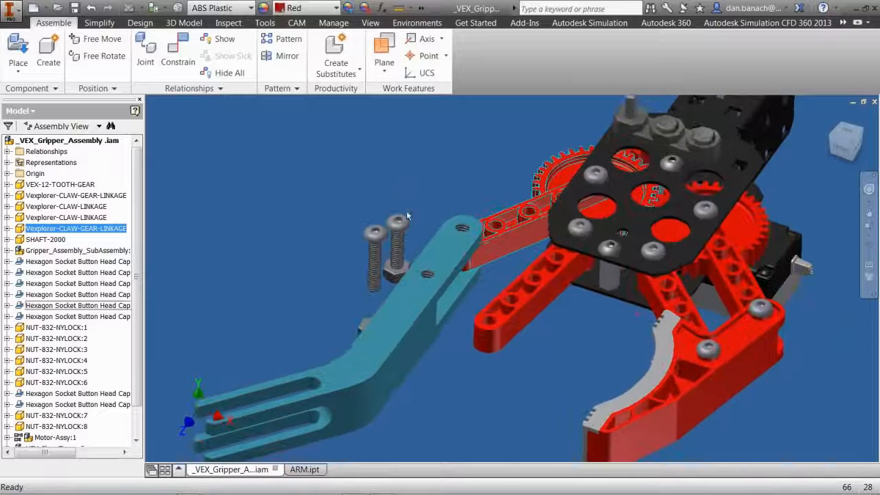
Mate the axis of the arm's second hole with the end hole of the near red claw linkage
{"action": "right_click", "coordinate": [231, 149]}
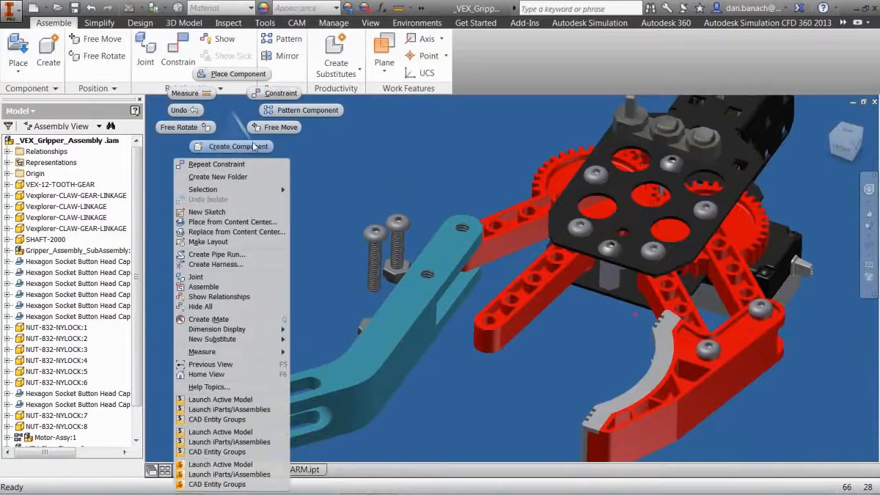
{"action": "left_click", "coordinate": [280, 92]}
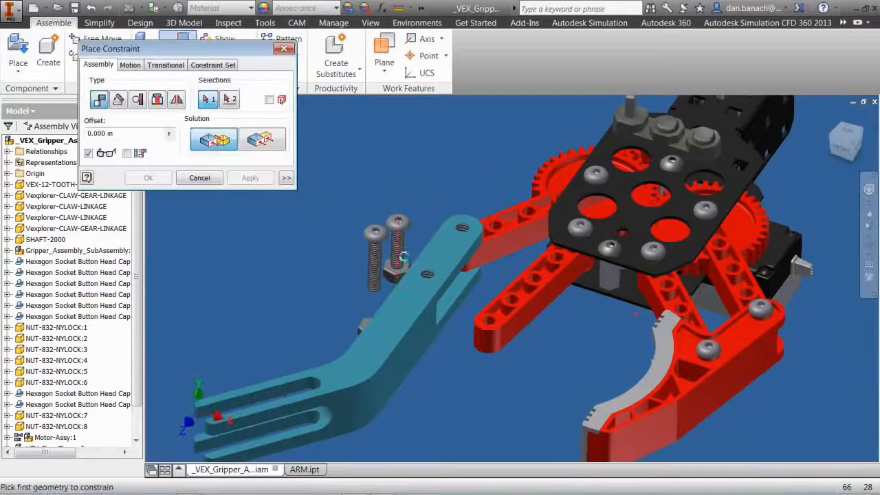
{"action": "scroll", "coordinate": [406, 256], "scroll_direction": "down", "scroll_amount": 3}
{"action": "left_click", "coordinate": [447, 290]}
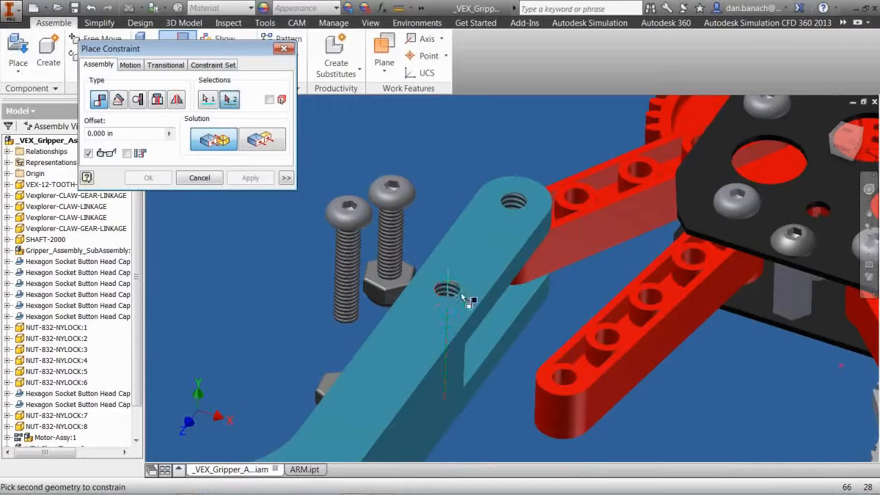
{"action": "left_click", "coordinate": [560, 385]}
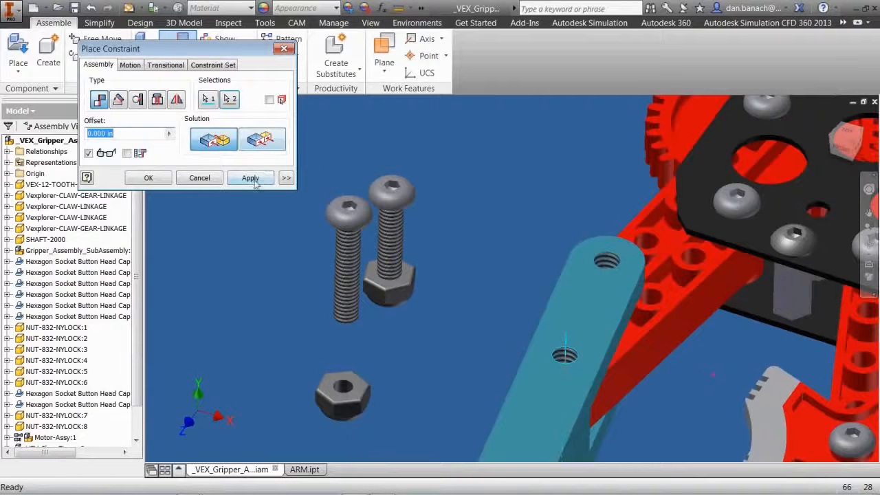
{"action": "left_click", "coordinate": [253, 179]}
{"action": "scroll", "coordinate": [502, 354], "scroll_direction": "down", "scroll_amount": 5}
{"action": "left_click", "coordinate": [199, 177]}
Swing the near red claw linkage to test how the constrained arm moves with both linkages
{"action": "scroll", "coordinate": [398, 299], "scroll_direction": "down", "scroll_amount": 3}
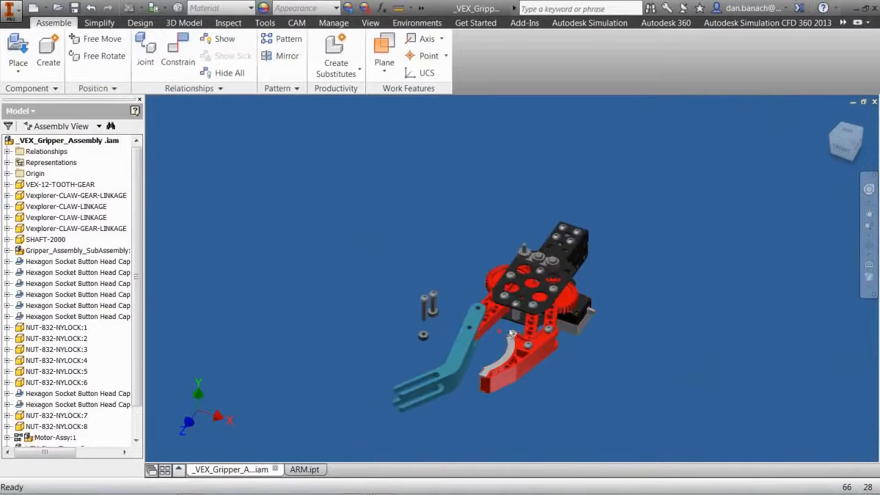
{"action": "scroll", "coordinate": [508, 330], "scroll_direction": "up", "scroll_amount": 3}
{"action": "left_click_drag", "start_coordinate": [483, 312], "coordinate": [455, 301]}
{"action": "middle_click_drag", "start_coordinate": [455, 301], "coordinate": [534, 294]}
{"action": "scroll", "coordinate": [505, 319], "scroll_direction": "up", "scroll_amount": 3}
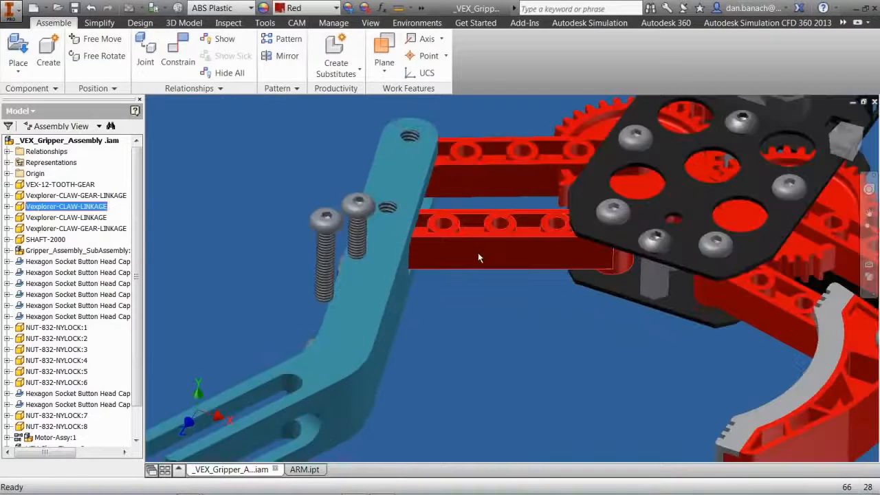
{"action": "scroll", "coordinate": [492, 271], "scroll_direction": "up", "scroll_amount": 3}
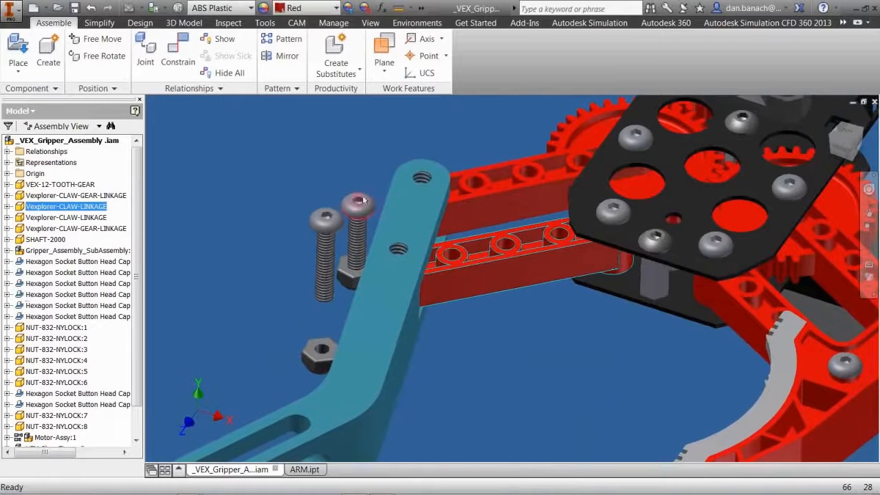
Free-rotate the two loose socket button head screws together until the undersides of their heads show
{"action": "left_click", "coordinate": [317, 219]}
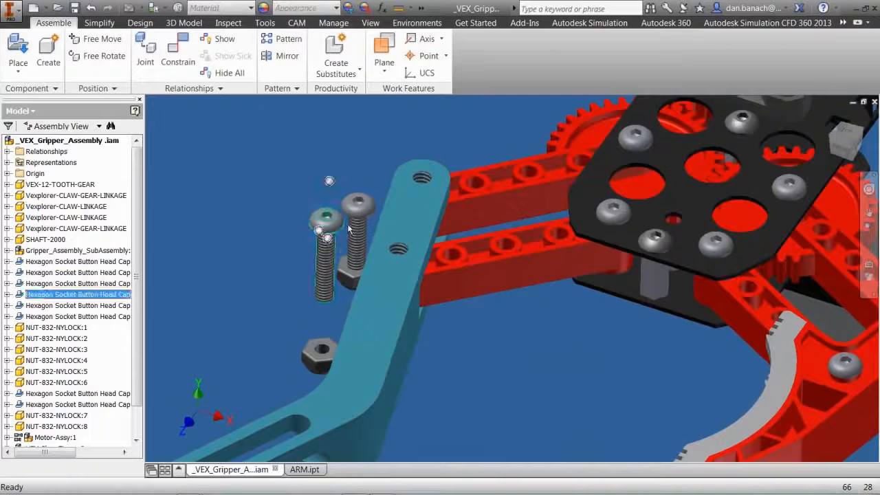
{"action": "left_click", "coordinate": [359, 230], "text": "ctrl"}
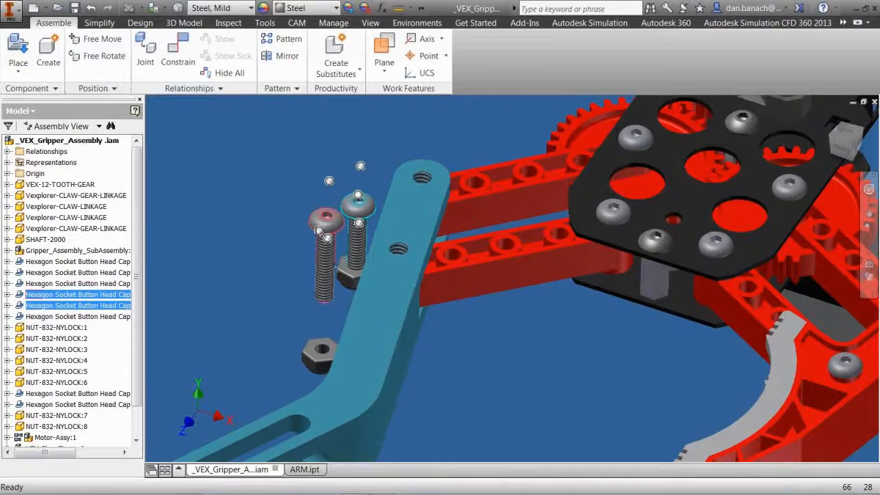
{"action": "left_click", "coordinate": [97, 56]}
{"action": "left_click_drag", "start_coordinate": [337, 256], "coordinate": [357, 182]}
{"action": "right_click", "coordinate": [366, 176]}
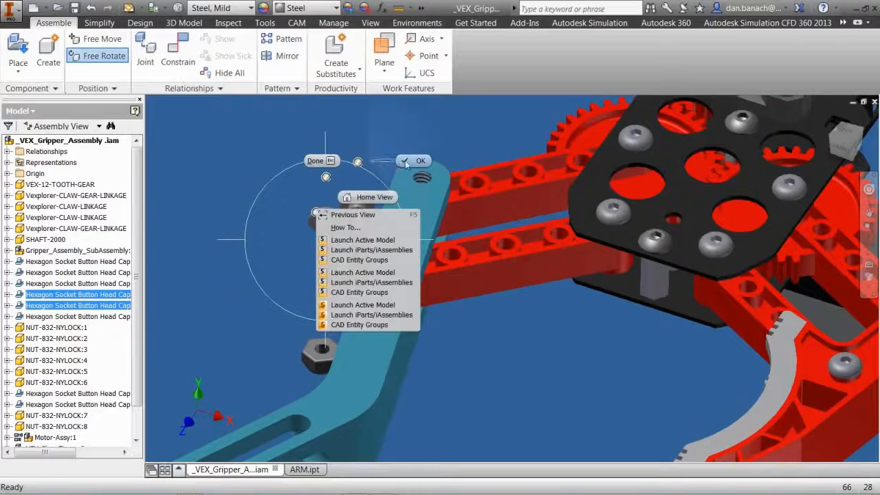
{"action": "left_click", "coordinate": [398, 163]}
Insert one loose screw into the arm's end hole by its under-head edge, with an opposed Insert constraint at 0.000 in offset
{"action": "scroll", "coordinate": [382, 207], "scroll_direction": "up", "scroll_amount": 5}
{"action": "left_click", "coordinate": [297, 125]}
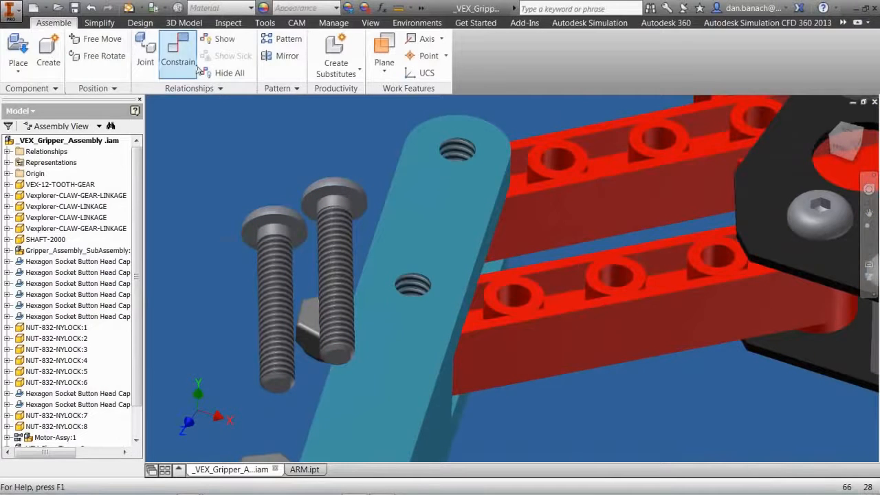
{"action": "left_click", "coordinate": [178, 54]}
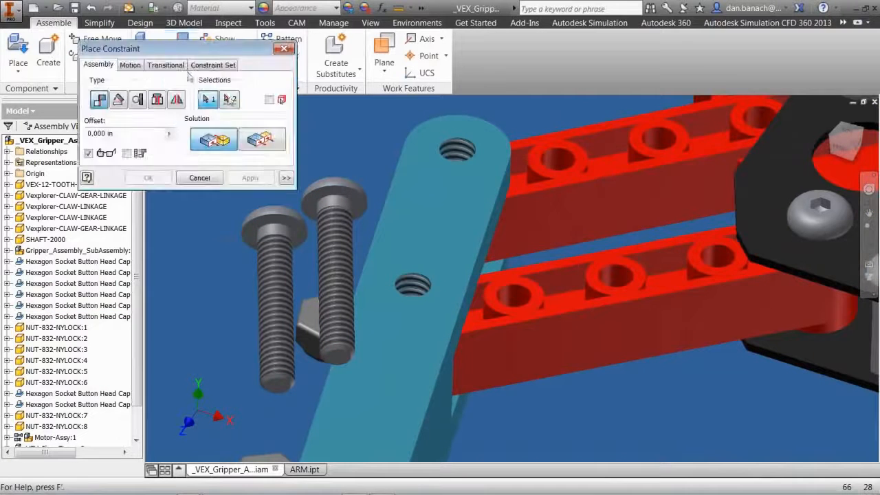
{"action": "left_click", "coordinate": [157, 99]}
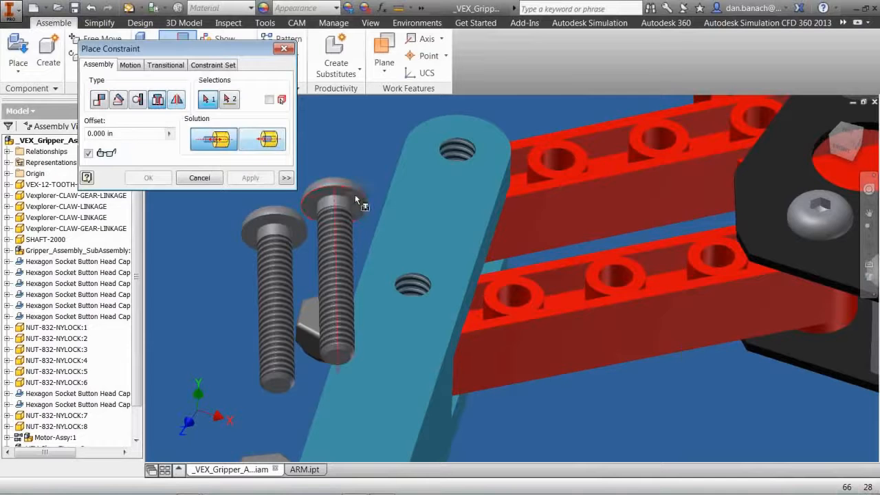
{"action": "scroll", "coordinate": [355, 197], "scroll_direction": "up", "scroll_amount": 2}
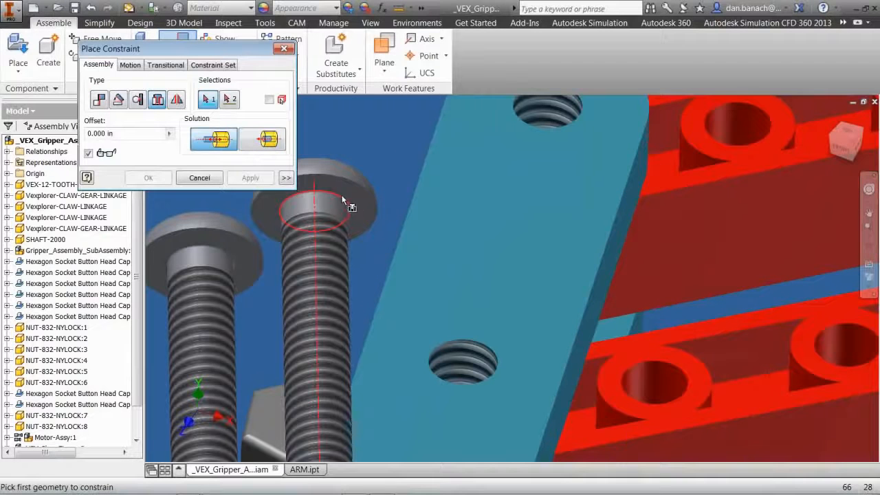
{"action": "scroll", "coordinate": [352, 205], "scroll_direction": "up", "scroll_amount": 3}
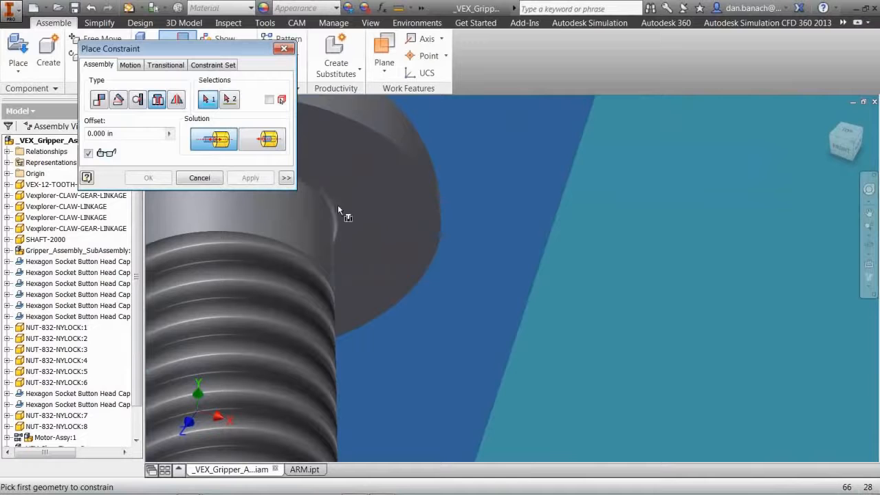
{"action": "left_click", "coordinate": [334, 210]}
{"action": "scroll", "coordinate": [481, 199], "scroll_direction": "down", "scroll_amount": 2}
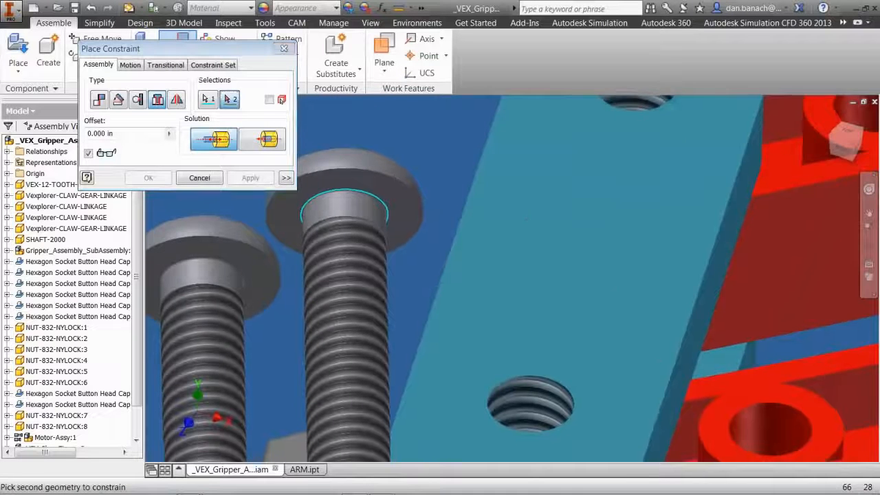
{"action": "middle_click_drag", "start_coordinate": [616, 145], "coordinate": [547, 291]}
{"action": "left_click", "coordinate": [555, 253]}
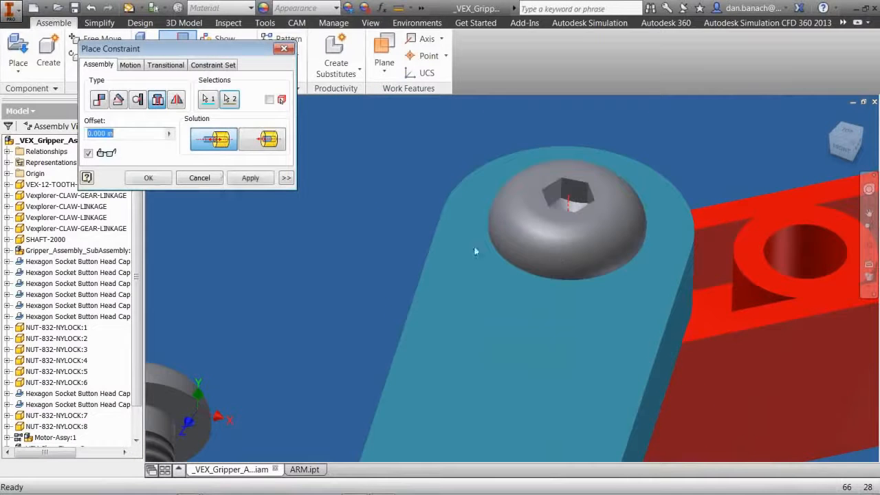
{"action": "left_click", "coordinate": [251, 178]}
Insert the remaining loose screw into the arm's second hole, matching its under-head edge to the hole's edge
{"action": "middle_click_drag", "start_coordinate": [292, 329], "coordinate": [461, 202]}
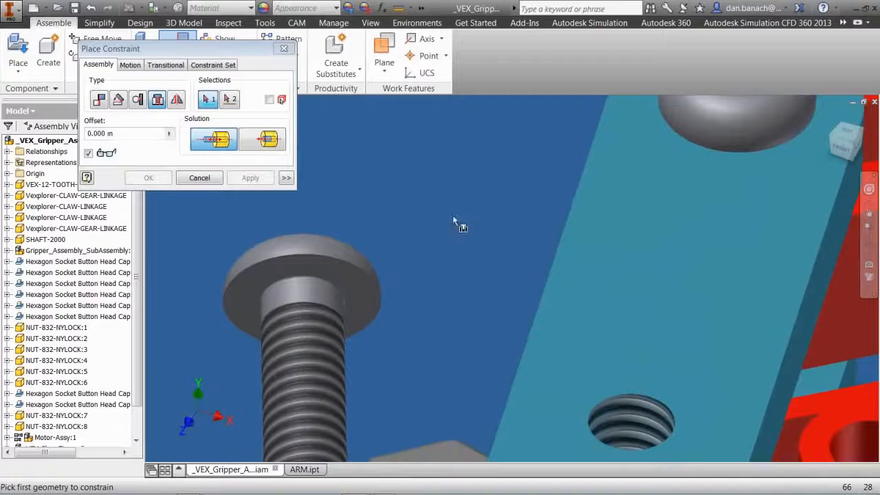
{"action": "left_click", "coordinate": [345, 293]}
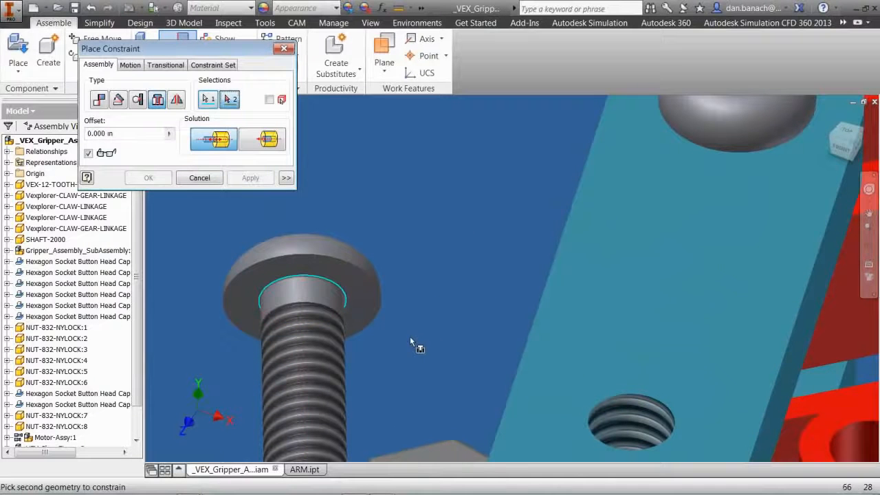
{"action": "left_click", "coordinate": [603, 402]}
{"action": "left_click", "coordinate": [250, 177]}
{"action": "scroll", "coordinate": [340, 220], "scroll_direction": "down", "scroll_amount": 4}
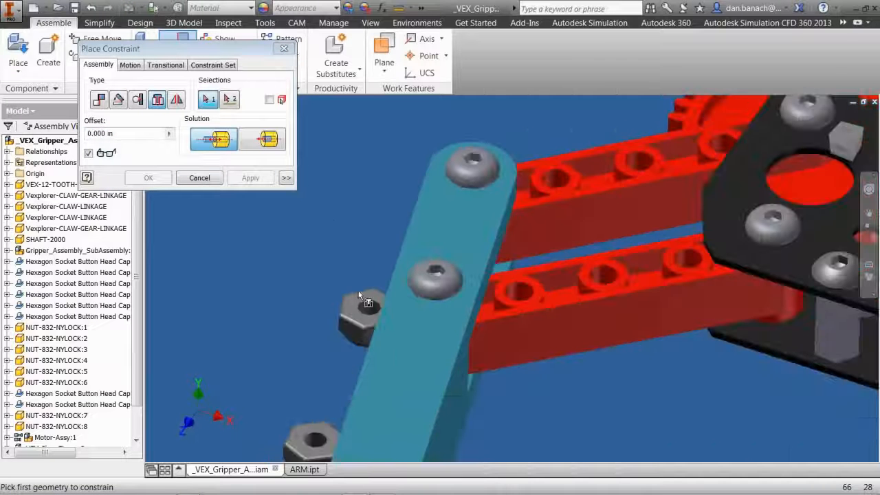
Insert a loose nylock nut beneath the arm's end hole, matching its hole edge to the underside hole edge, opposed with 0.000 in offset
{"action": "left_click", "coordinate": [369, 309]}
{"action": "middle_click_drag", "start_coordinate": [440, 345], "coordinate": [474, 323], "text": "shift"}
{"action": "scroll", "coordinate": [477, 408], "scroll_direction": "up", "scroll_amount": 6}
{"action": "middle_click_drag", "start_coordinate": [478, 410], "coordinate": [516, 176]}
{"action": "scroll", "coordinate": [516, 185], "scroll_direction": "down", "scroll_amount": 2}
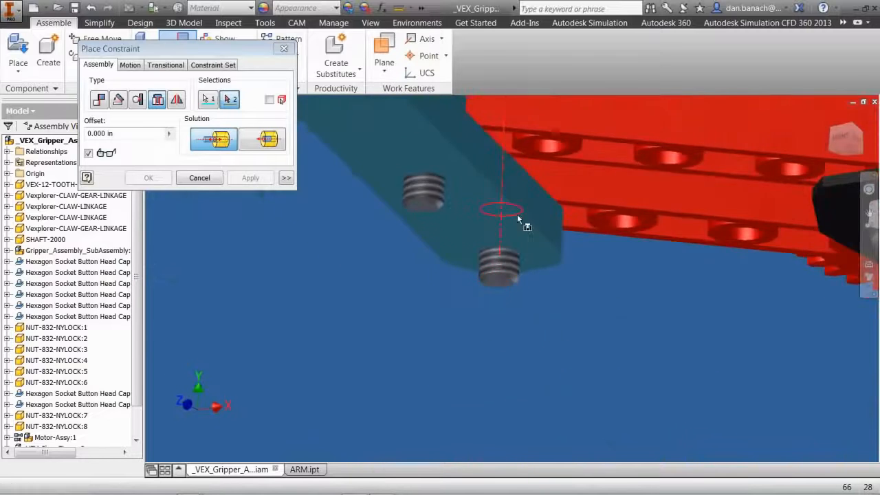
{"action": "left_click", "coordinate": [513, 253]}
{"action": "left_click", "coordinate": [250, 178]}
Insert the remaining loose nut onto the arm's second screw by its hole edge, with an opposed 0.000 in offset, and finish constraining
{"action": "scroll", "coordinate": [485, 329], "scroll_direction": "down", "scroll_amount": 5}
{"action": "middle_click_drag", "start_coordinate": [350, 265], "coordinate": [447, 281]}
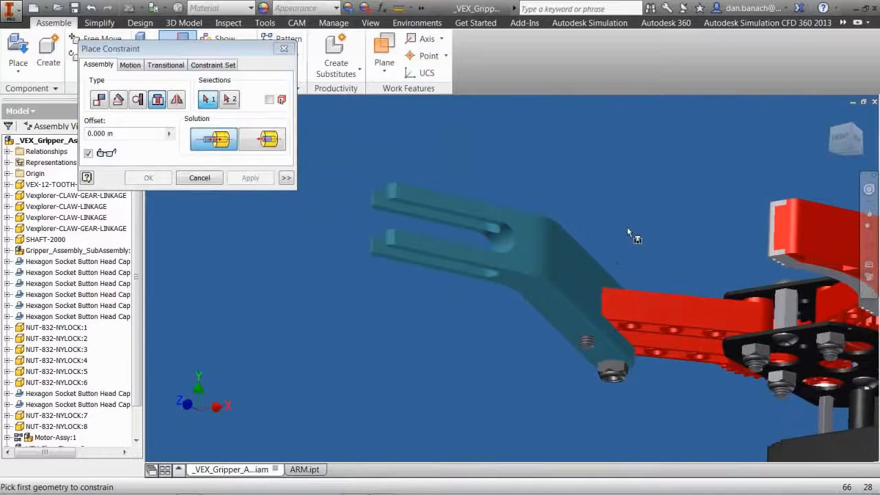
{"action": "middle_click_drag", "start_coordinate": [627, 227], "coordinate": [378, 350], "text": "shift"}
{"action": "scroll", "coordinate": [499, 309], "scroll_direction": "up", "scroll_amount": 3}
{"action": "scroll", "coordinate": [500, 315], "scroll_direction": "up", "scroll_amount": 2}
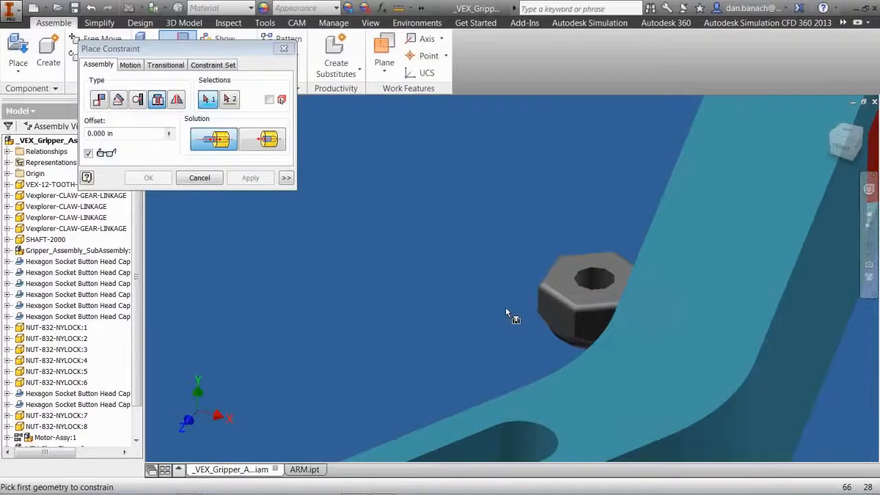
{"action": "left_click", "coordinate": [590, 287]}
{"action": "scroll", "coordinate": [563, 294], "scroll_direction": "down", "scroll_amount": 3}
{"action": "middle_click_drag", "start_coordinate": [639, 323], "coordinate": [639, 308], "text": "shift"}
{"action": "scroll", "coordinate": [640, 311], "scroll_direction": "up", "scroll_amount": 3}
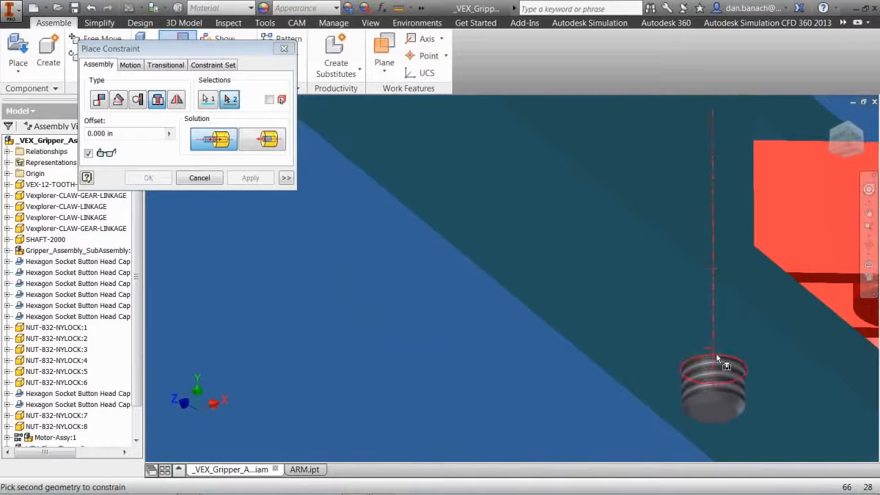
{"action": "left_click", "coordinate": [716, 359]}
{"action": "left_click", "coordinate": [250, 177]}
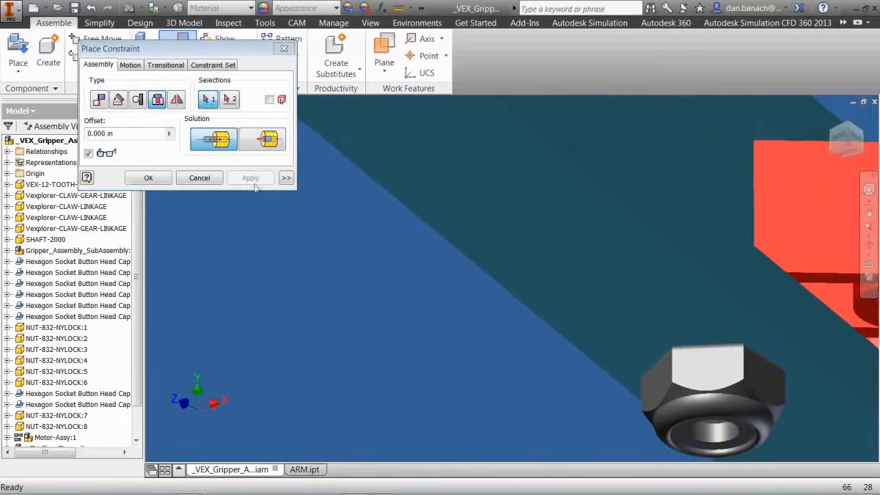
{"action": "left_click", "coordinate": [206, 178]}
{"action": "scroll", "coordinate": [402, 237], "scroll_direction": "down", "scroll_amount": 4}
{"action": "middle_click_drag", "start_coordinate": [564, 311], "coordinate": [514, 321], "text": "shift"}
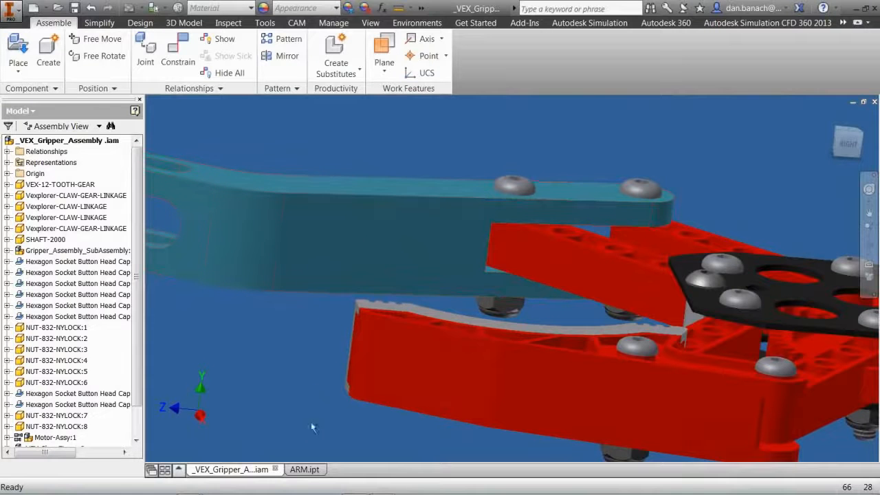
{"action": "right_click", "coordinate": [343, 227]}
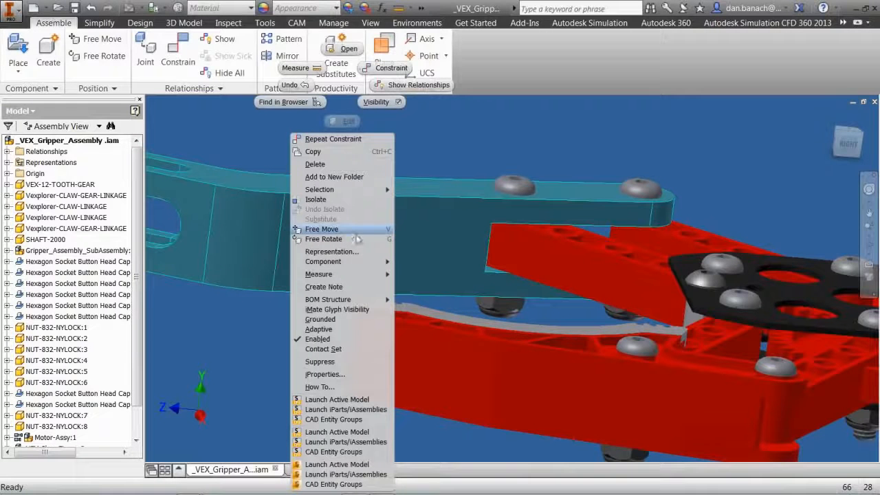
{"action": "left_click", "coordinate": [348, 50]}
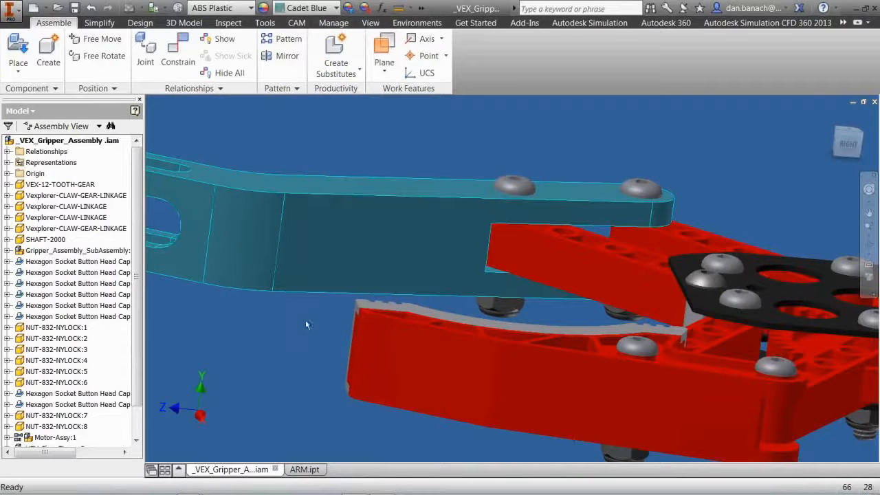
{"action": "left_click", "coordinate": [288, 391]}
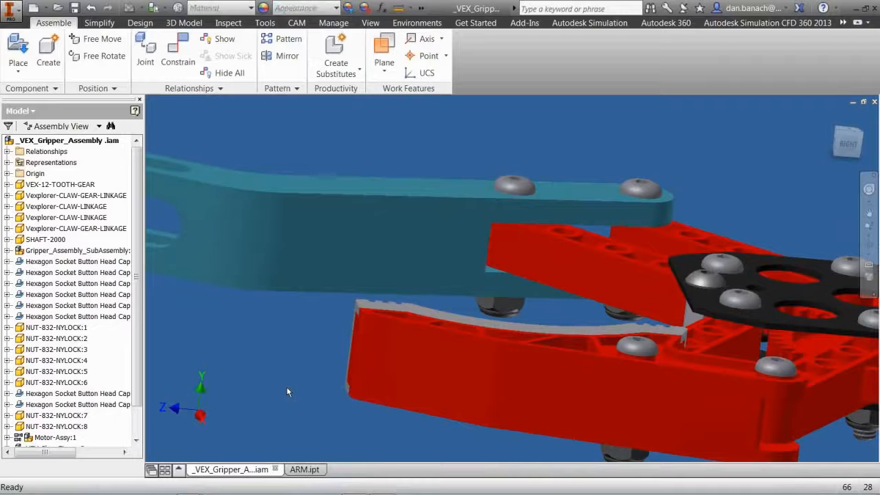
Switch to ARM.ipt and set the distance of the arm's base extrusion to .625 in
{"action": "left_click", "coordinate": [303, 469]}
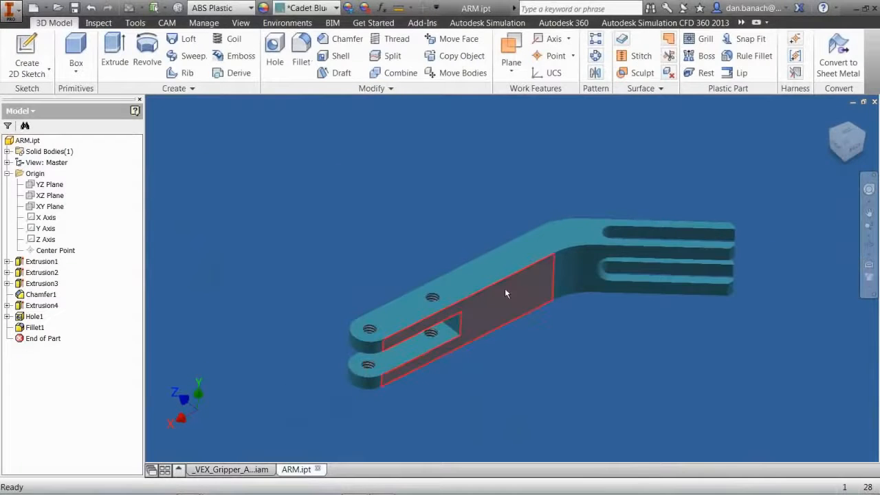
{"action": "left_click", "coordinate": [505, 292]}
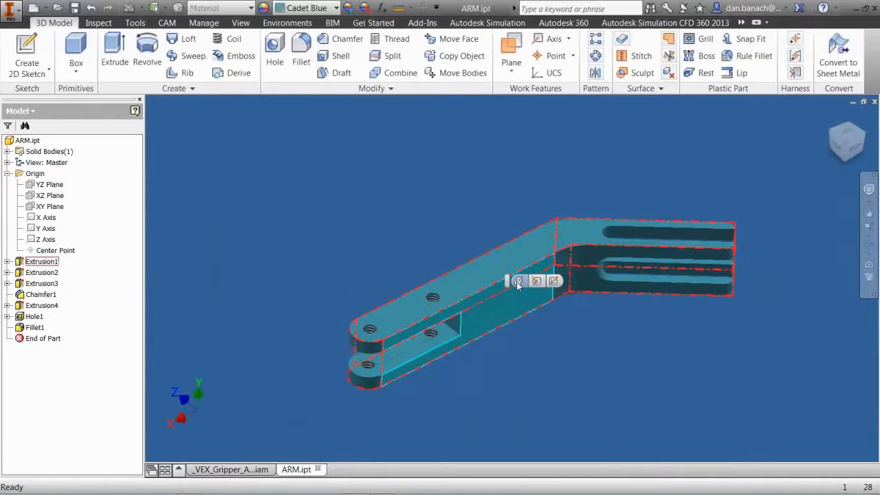
{"action": "left_click", "coordinate": [517, 281]}
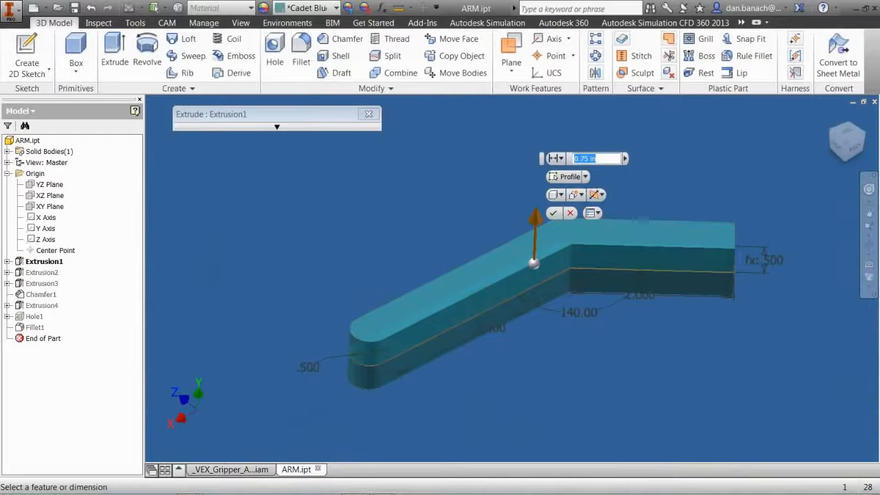
{"action": "type", "text": ".625"}
{"action": "key", "text": "Return"}
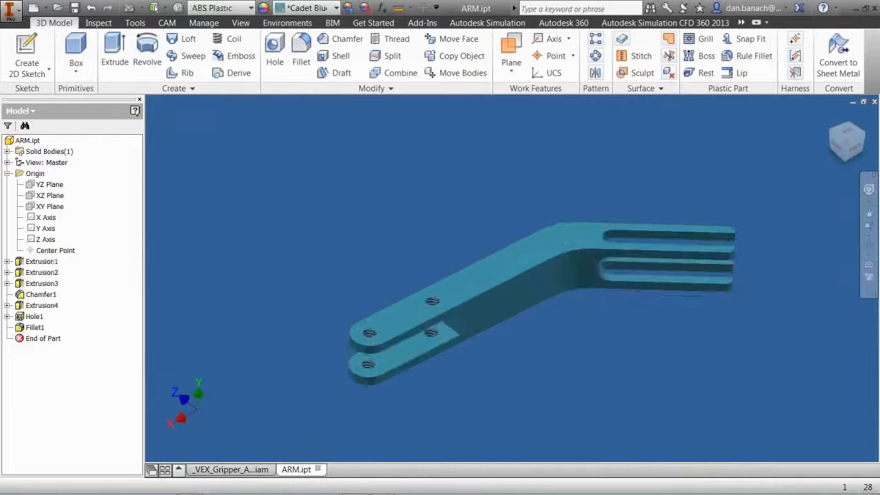
Edit the base extrusion's sketch, set the rounded end's diameter to .375 in, and finish the sketch
{"action": "left_click", "coordinate": [493, 270]}
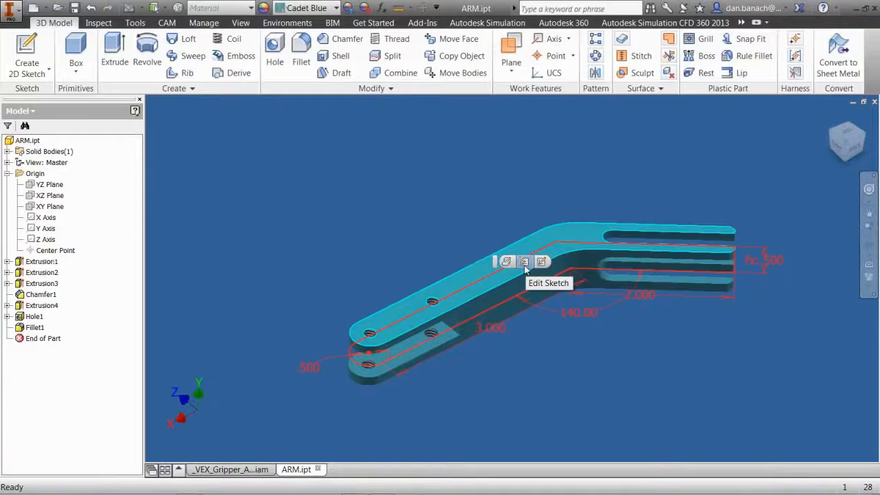
{"action": "left_click", "coordinate": [524, 263]}
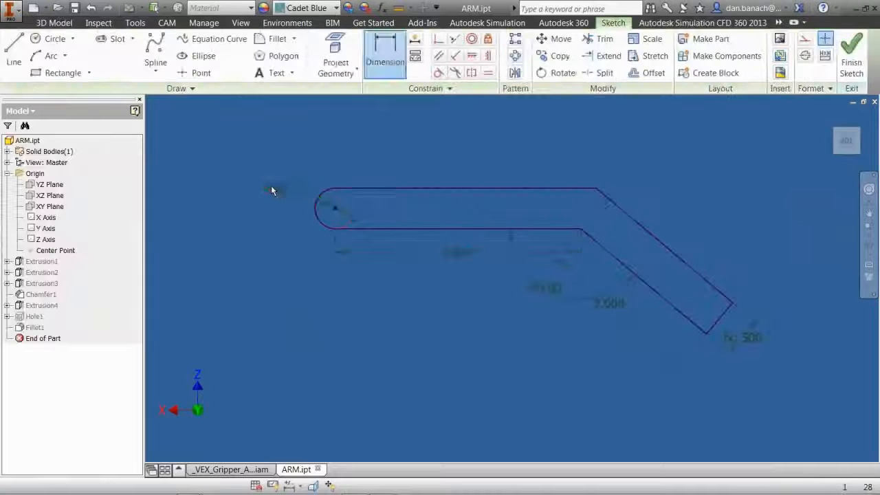
{"action": "double_click", "coordinate": [275, 189]}
{"action": "key", "text": "BackSpace"}
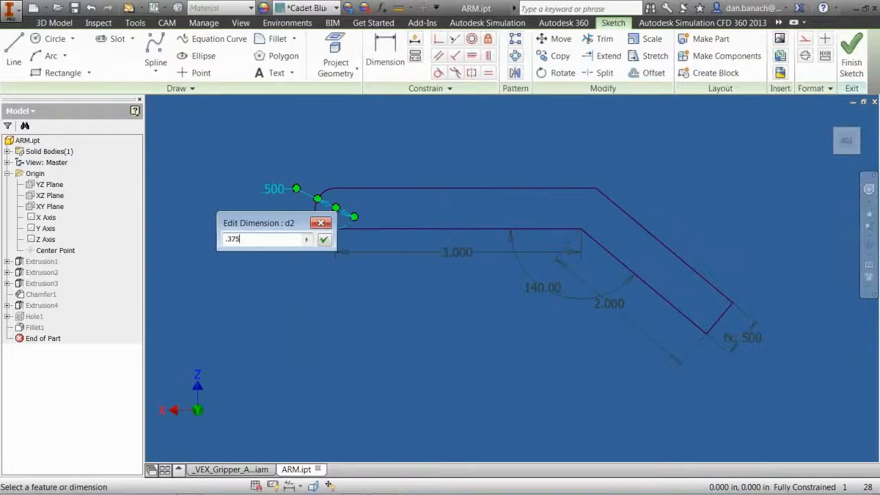
{"action": "key", "text": "Return"}
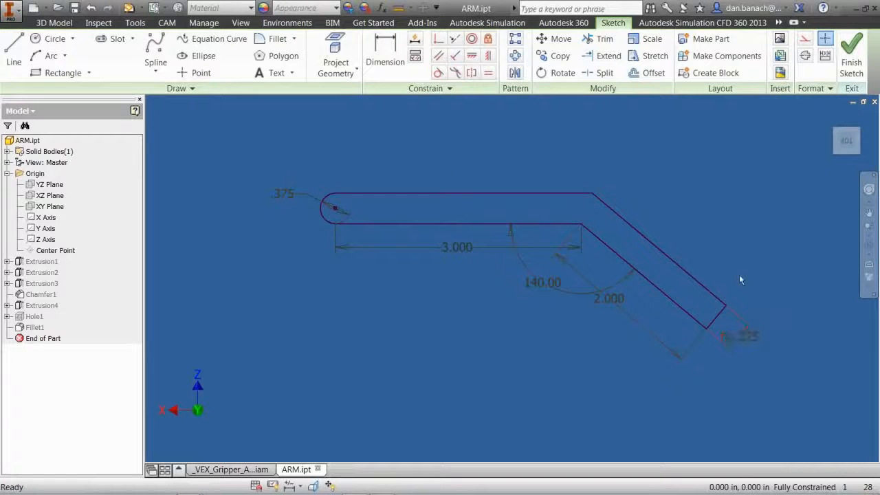
{"action": "left_click", "coordinate": [848, 59]}
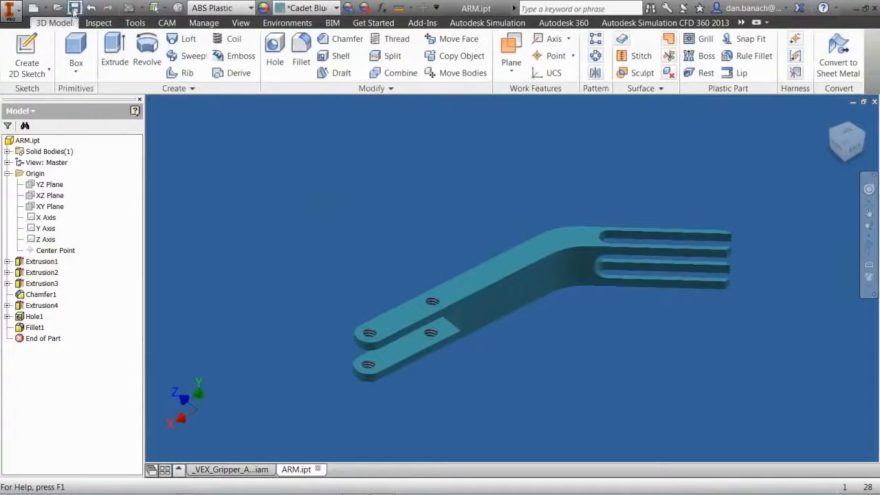
Return to the gripper assembly and update it to apply the changed arm geometry
{"action": "left_click", "coordinate": [230, 469]}
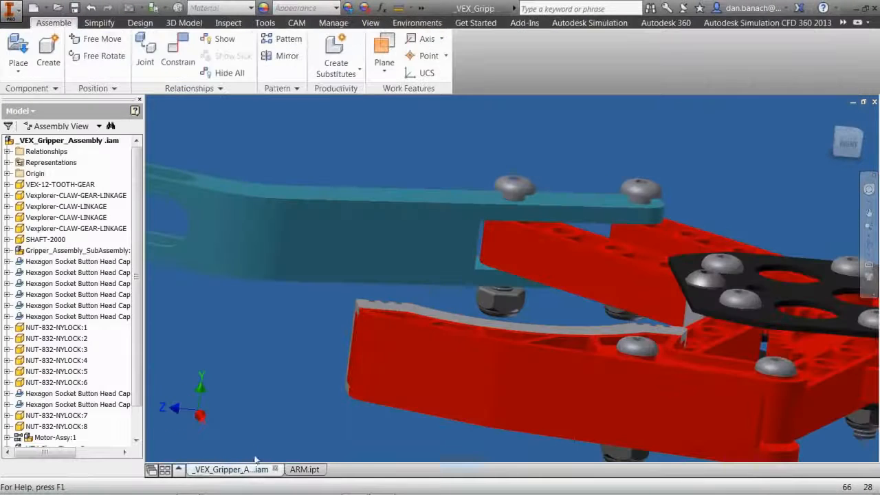
{"action": "middle_click_drag", "start_coordinate": [540, 255], "coordinate": [563, 267], "text": "shift"}
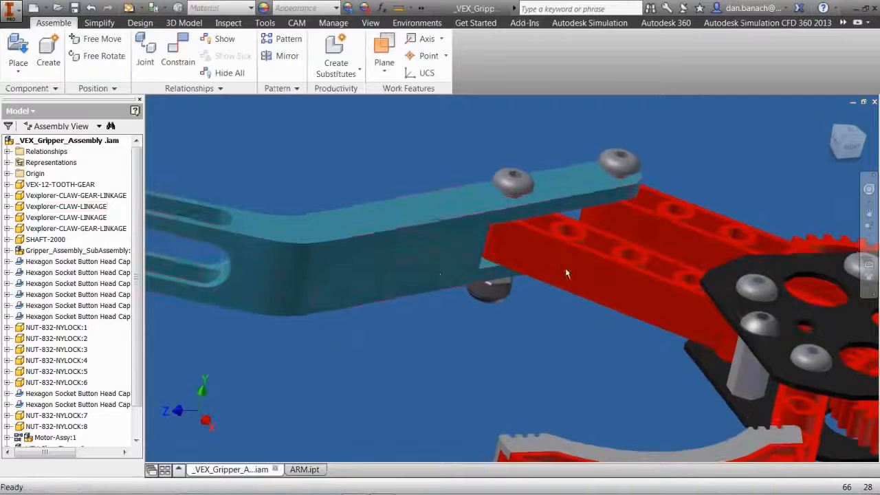
{"action": "middle_click_drag", "start_coordinate": [322, 274], "coordinate": [387, 277]}
{"action": "middle_click_drag", "start_coordinate": [592, 324], "coordinate": [506, 194], "text": "shift"}
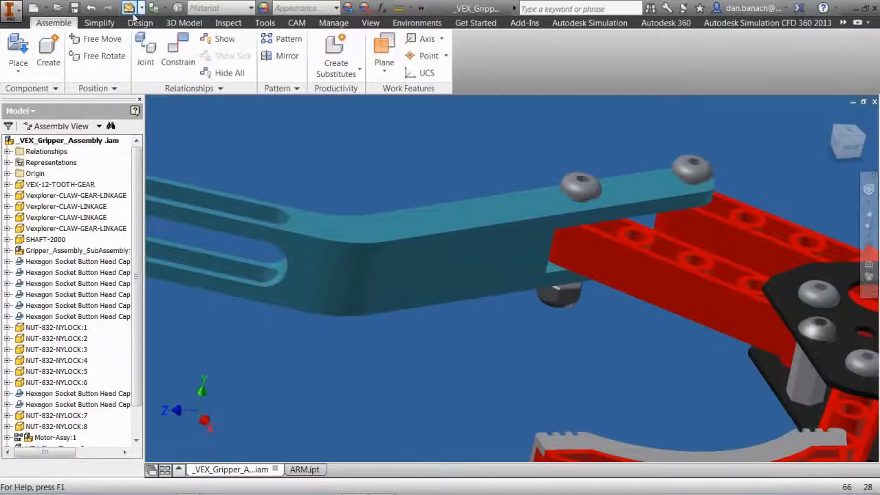
{"action": "left_click", "coordinate": [128, 9]}
{"action": "middle_click_drag", "start_coordinate": [558, 291], "coordinate": [625, 286], "text": "shift"}
{"action": "scroll", "coordinate": [505, 263], "scroll_direction": "down", "scroll_amount": 5}
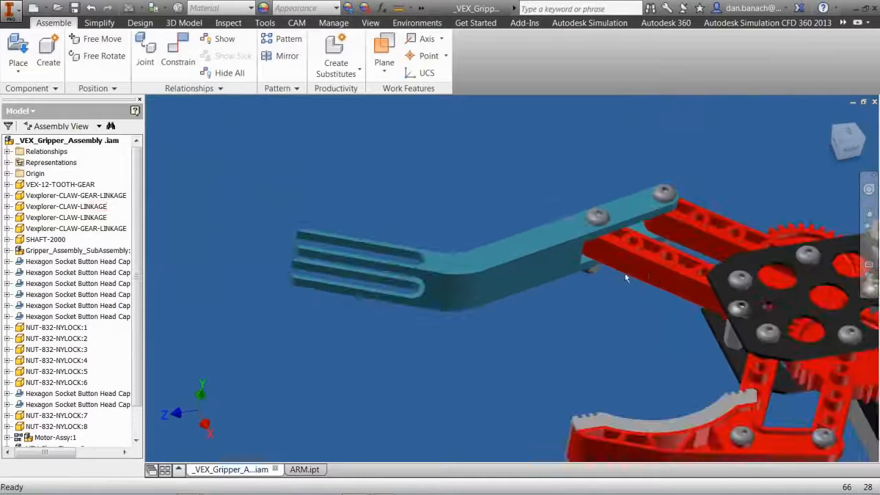
{"action": "middle_click_drag", "start_coordinate": [505, 262], "coordinate": [539, 282], "text": "shift"}
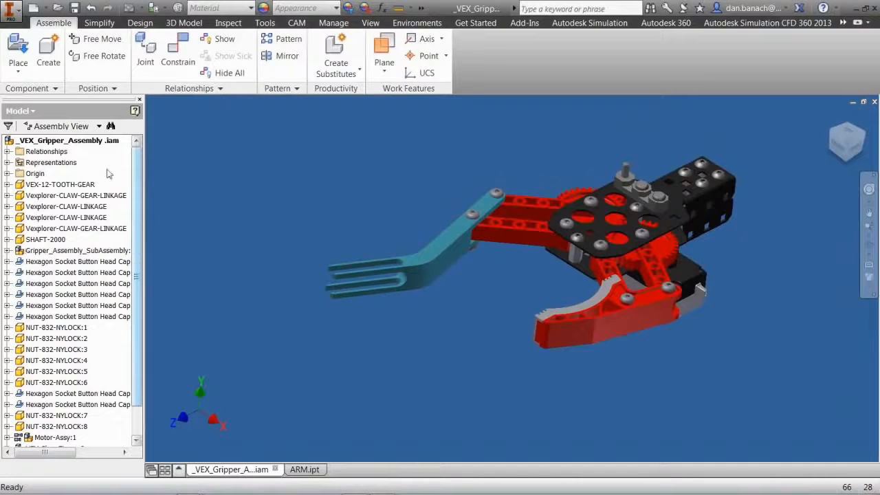
Calculate the physical properties of the whole gripper assembly in its iProperties
{"action": "left_click", "coordinate": [87, 142]}
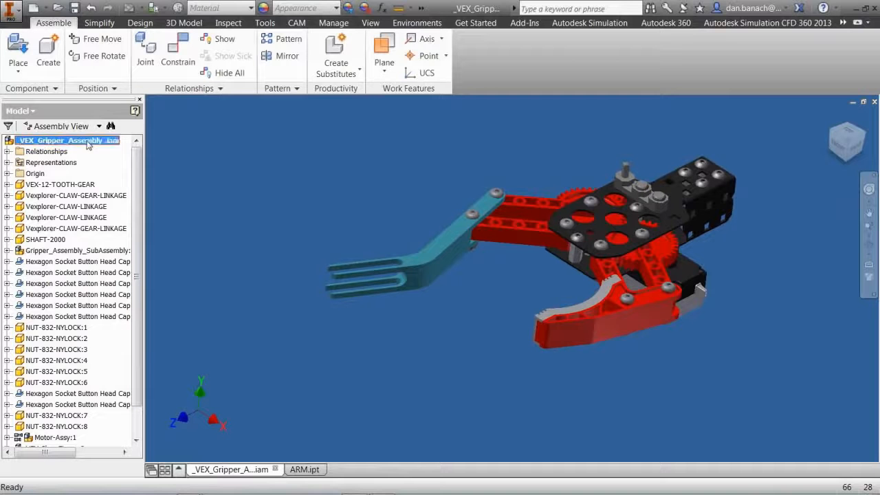
{"action": "right_click", "coordinate": [87, 143]}
{"action": "left_click", "coordinate": [118, 243]}
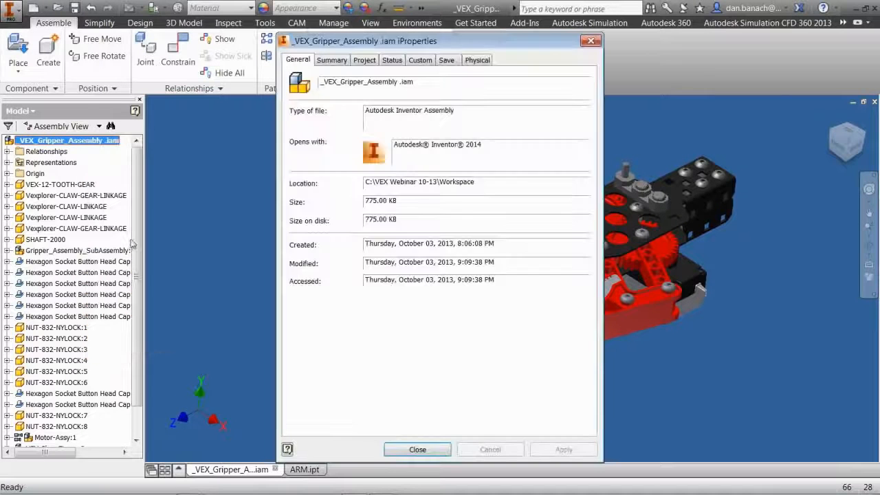
{"action": "left_click", "coordinate": [477, 60]}
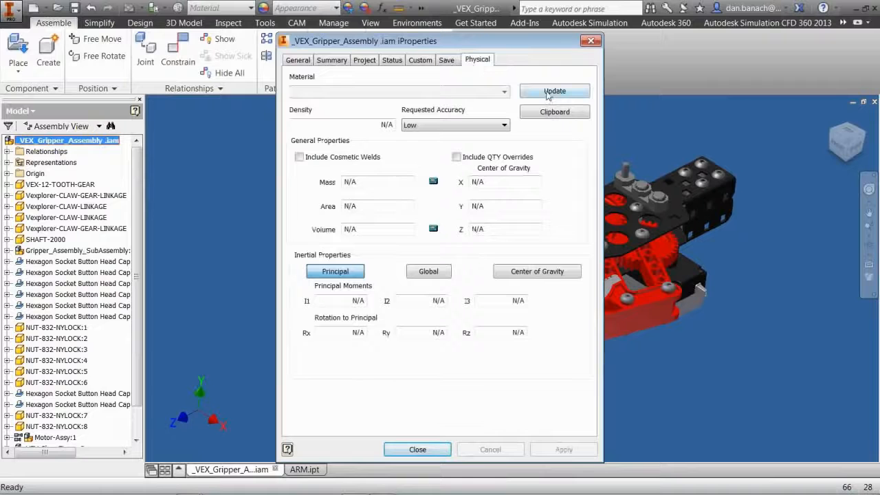
{"action": "left_click", "coordinate": [548, 92]}
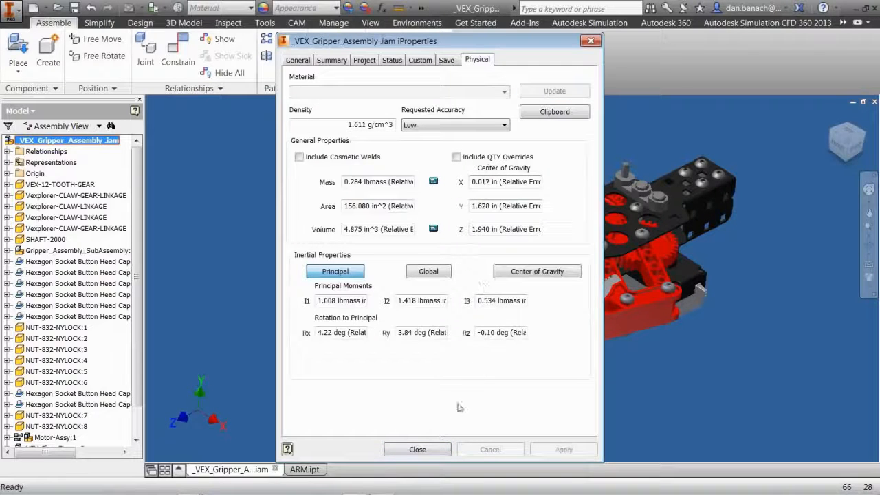
{"action": "left_click", "coordinate": [417, 449]}
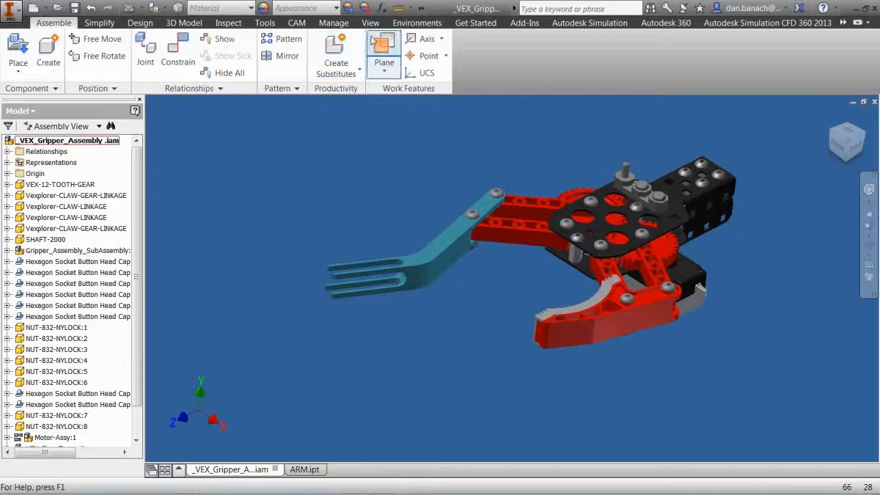
Show the assembly's center of gravity and measure the minimum distance from the arm's top face to the horizontal center-of-gravity plane
{"action": "left_click", "coordinate": [371, 23]}
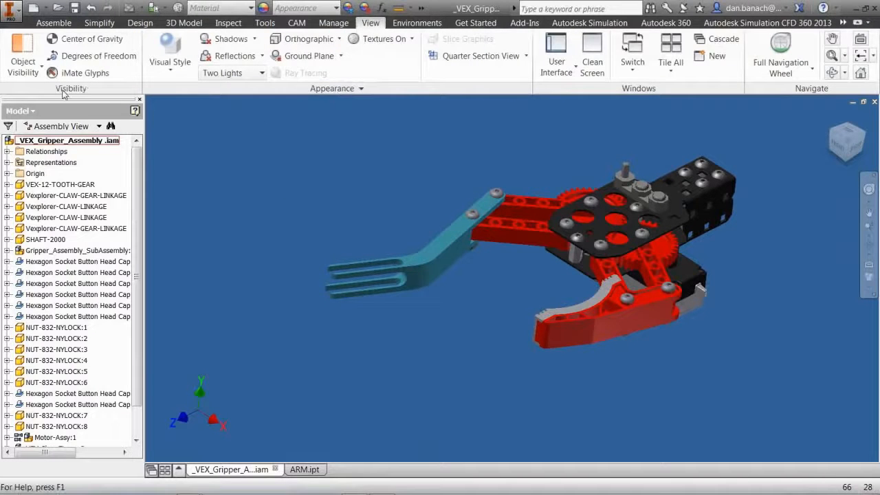
{"action": "left_click", "coordinate": [88, 40]}
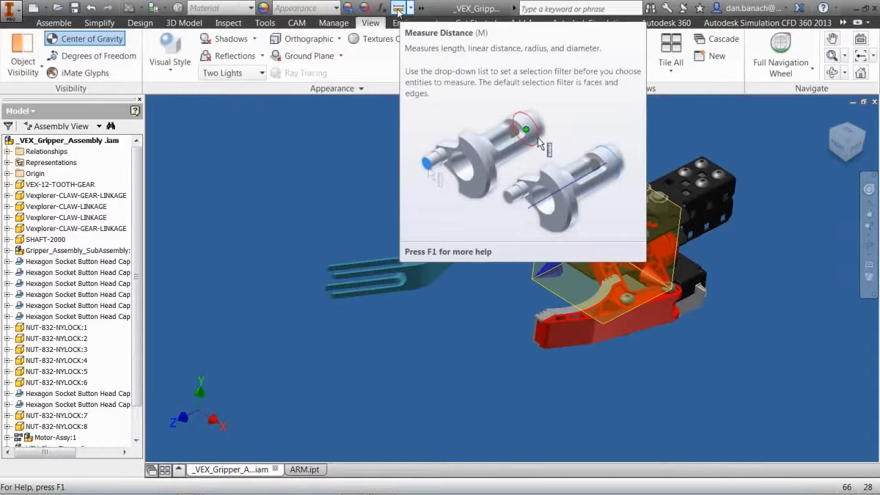
{"action": "left_click", "coordinate": [398, 12]}
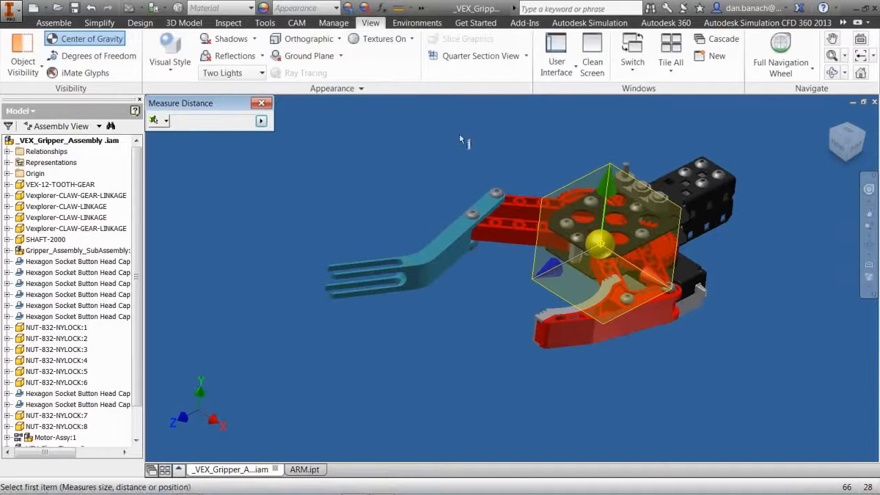
{"action": "left_click", "coordinate": [461, 225]}
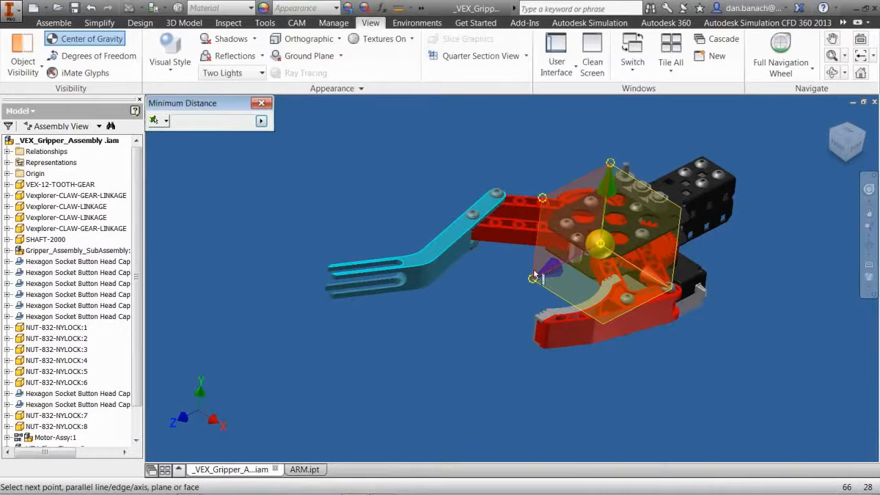
{"action": "left_click", "coordinate": [558, 295]}
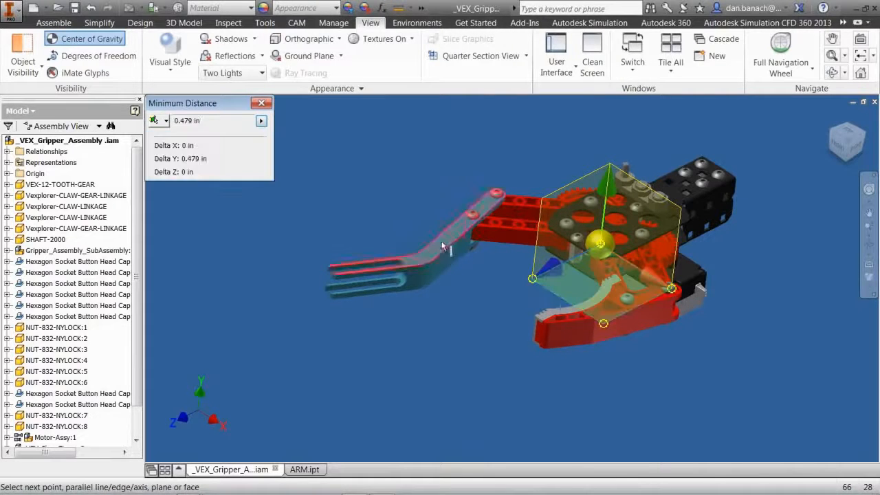
Restart the distance measurement, check which geometry can be picked at the center-of-gravity origin, and close the measurement
{"action": "left_click", "coordinate": [261, 122]}
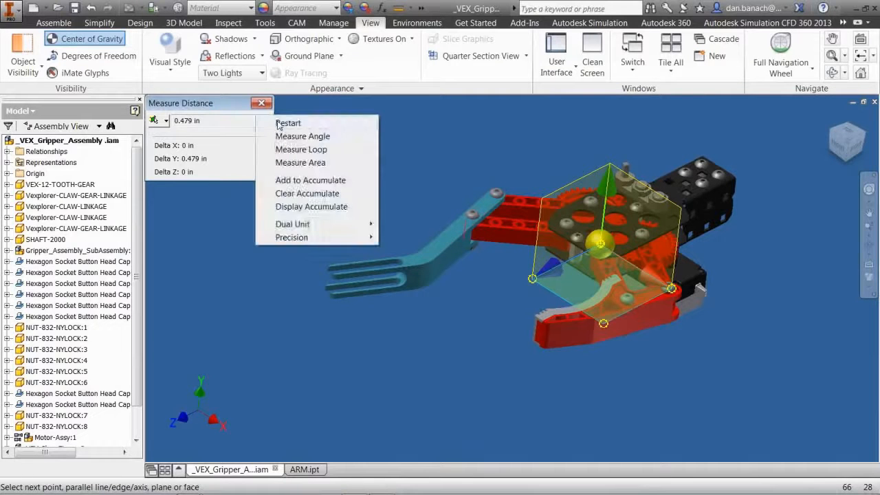
{"action": "left_click", "coordinate": [279, 124]}
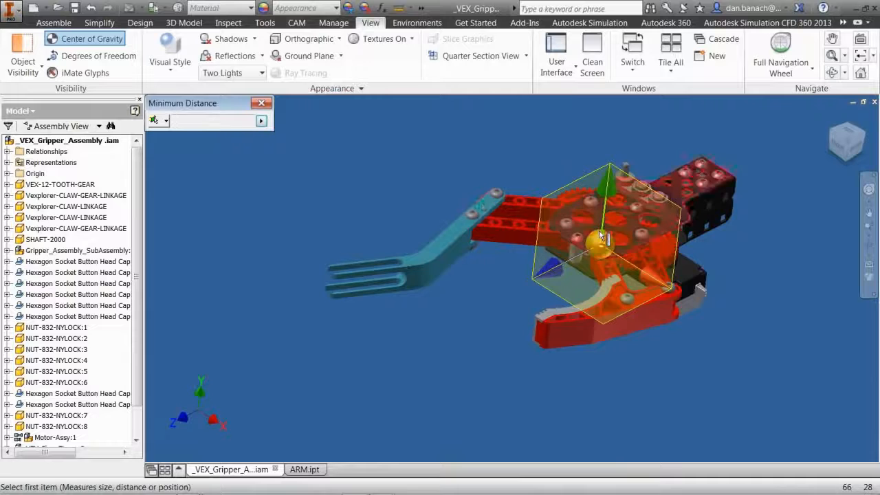
{"action": "scroll", "coordinate": [598, 230], "scroll_direction": "down", "scroll_amount": 5}
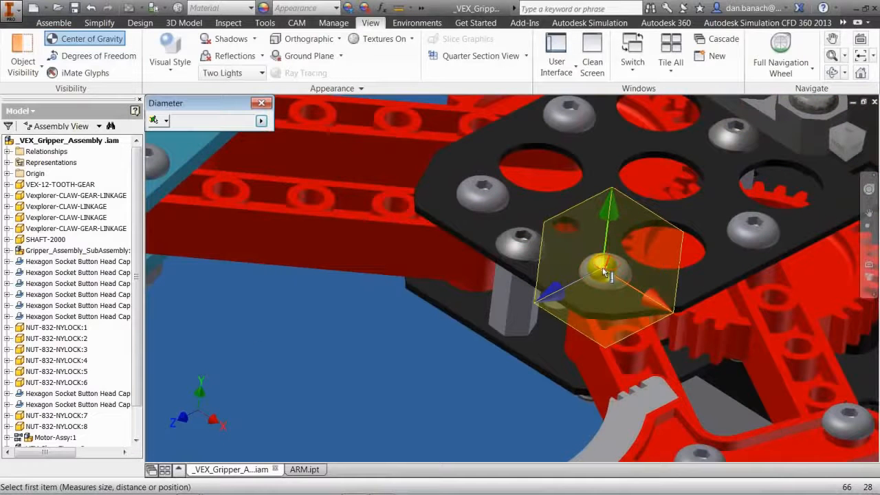
{"action": "scroll", "coordinate": [602, 269], "scroll_direction": "up", "scroll_amount": 3}
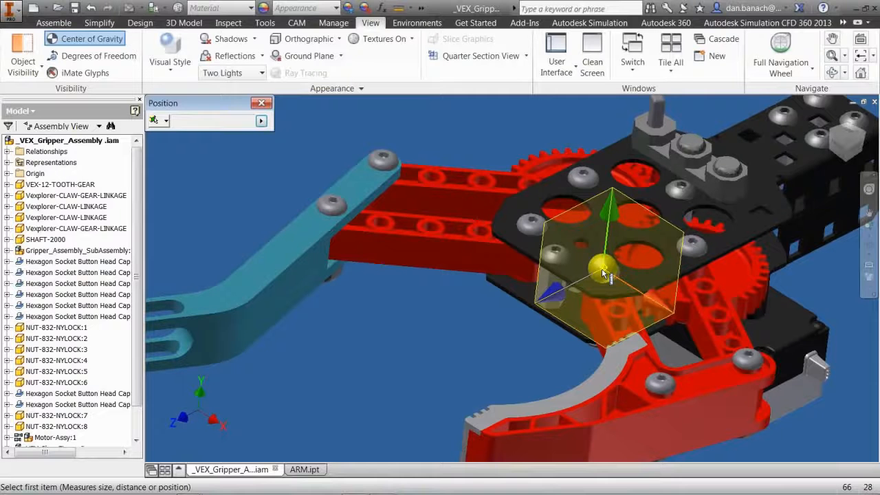
{"action": "mouse_move", "coordinate": [602, 273]}
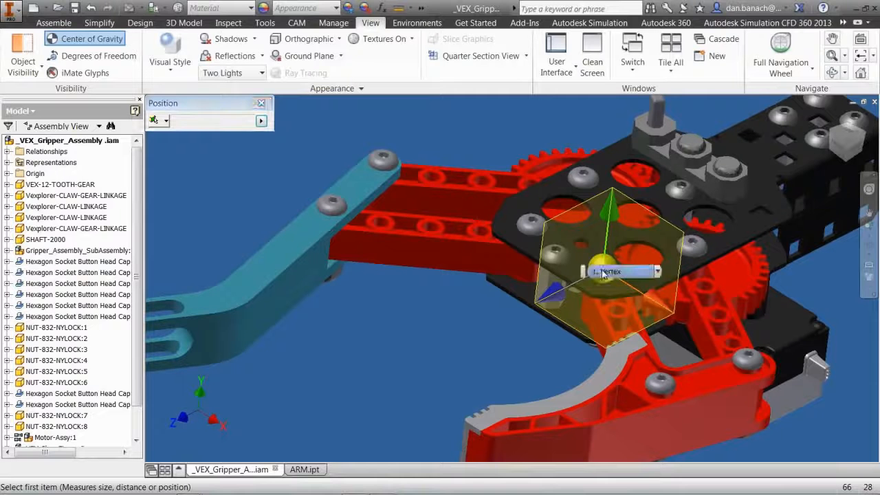
{"action": "left_click", "coordinate": [658, 272]}
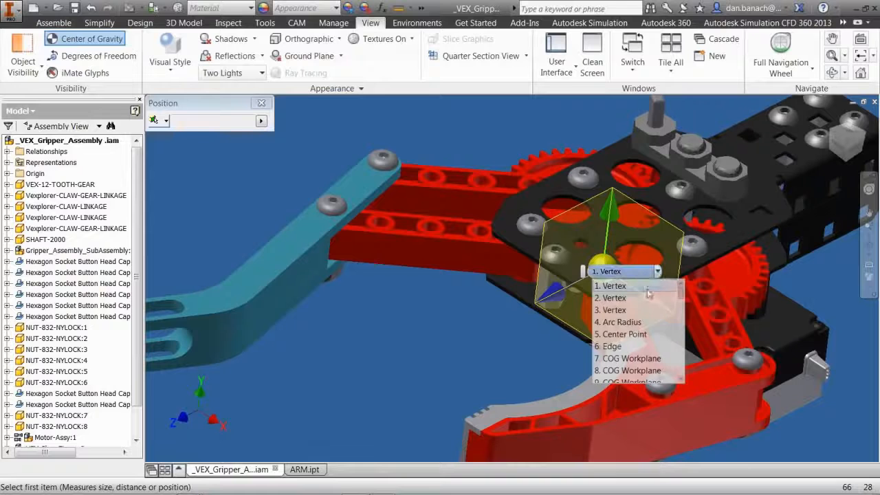
{"action": "mouse_move", "coordinate": [680, 294]}
{"action": "left_mouse_down"}
{"action": "mouse_move", "coordinate": [685, 350]}
{"action": "mouse_move", "coordinate": [686, 298]}
{"action": "left_mouse_up"}
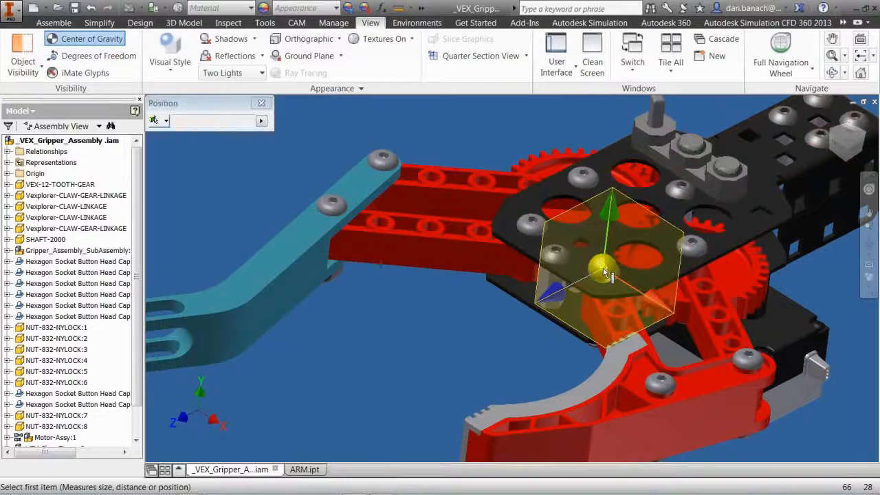
{"action": "scroll", "coordinate": [453, 328], "scroll_direction": "up", "scroll_amount": 3}
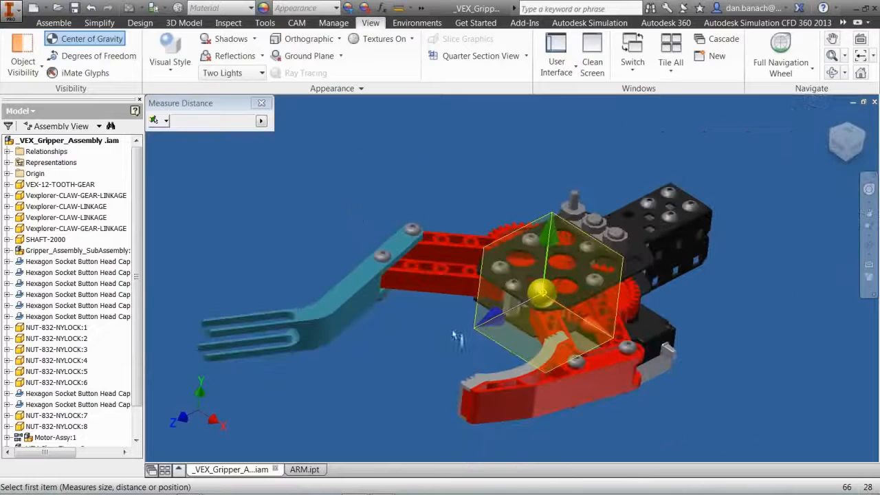
{"action": "left_click", "coordinate": [261, 104]}
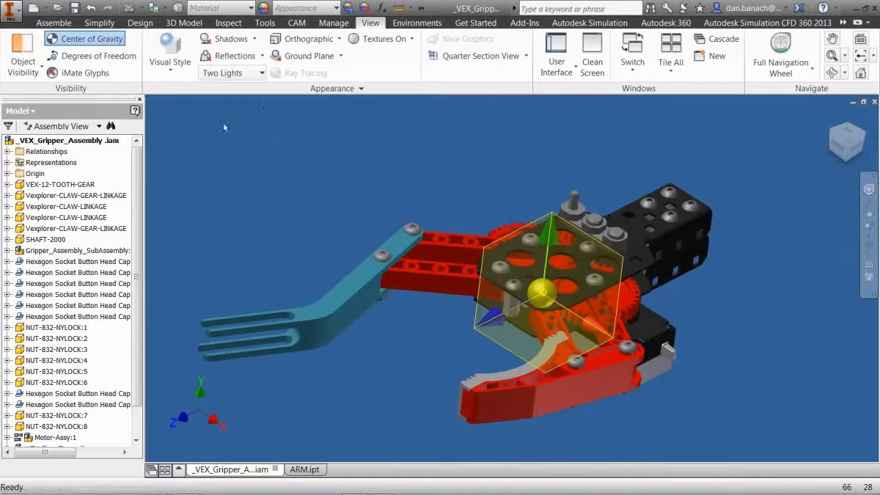
Hide the center-of-gravity symbol and close the gripper assembly without saving its changes
{"action": "left_click", "coordinate": [88, 38]}
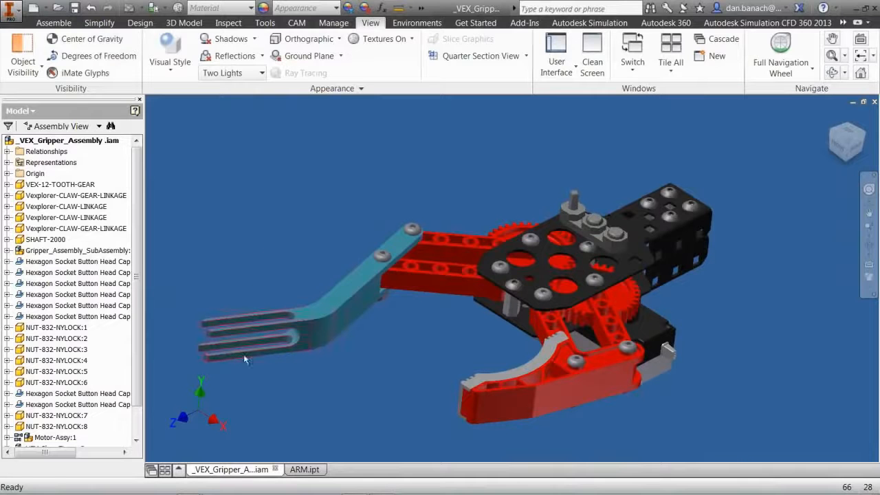
{"action": "left_click", "coordinate": [276, 470]}
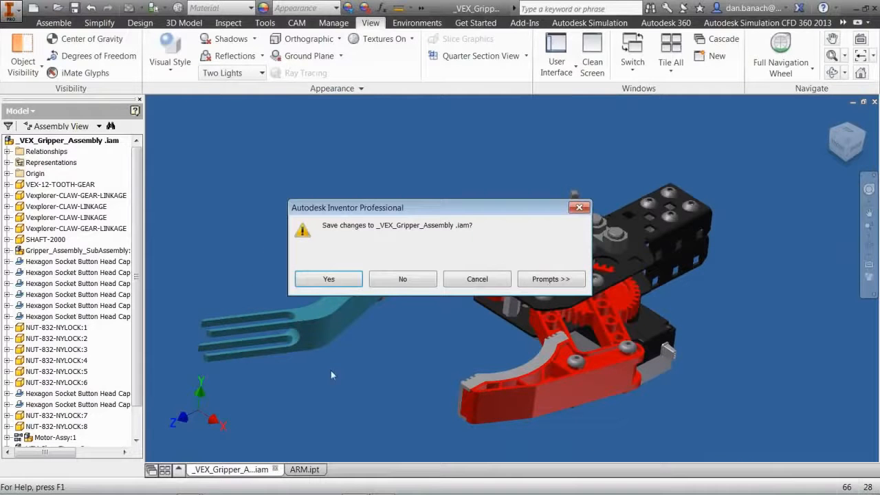
{"action": "left_click", "coordinate": [402, 280]}
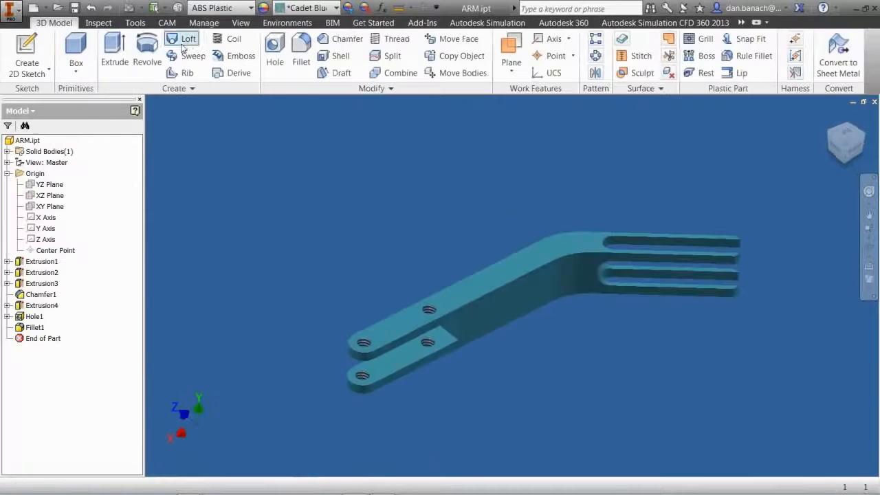
Open _VEX_Gripper_Assembly_Final .iam from the Workspace folder and switch to the Analysis Tools presentation slide
{"action": "left_click", "coordinate": [58, 8]}
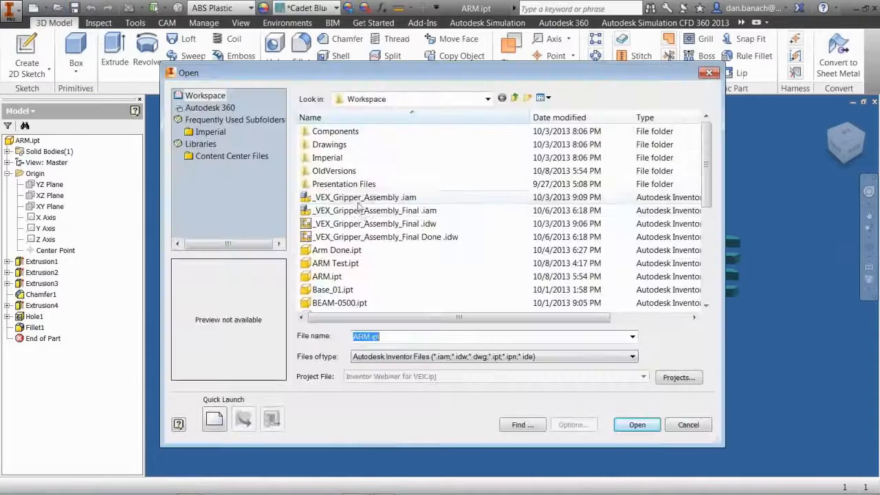
{"action": "double_click", "coordinate": [374, 211]}
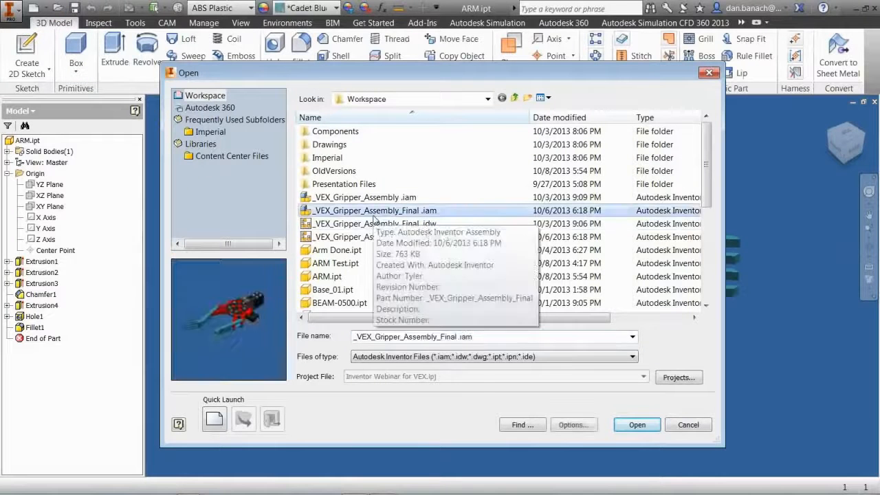
{"action": "left_click_drag", "start_coordinate": [559, 301], "coordinate": [591, 296]}
{"action": "mouse_move", "coordinate": [216, 468]}
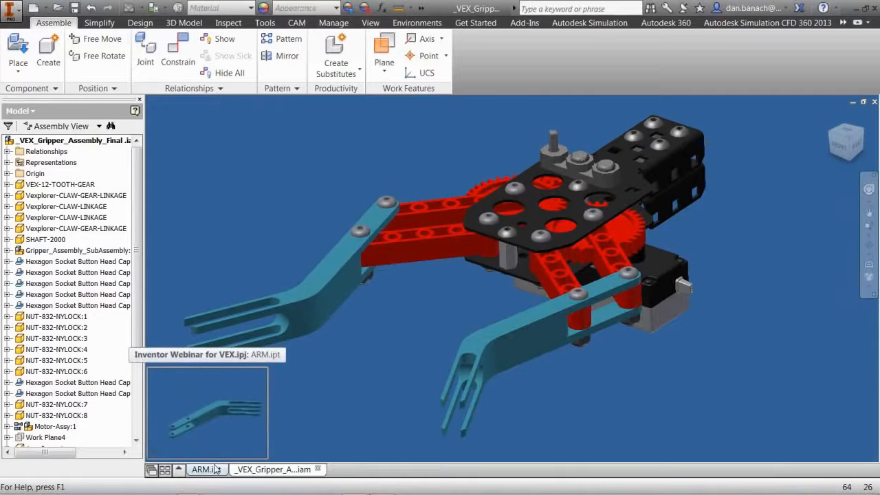
{"action": "key", "text": "alt+Tab"}
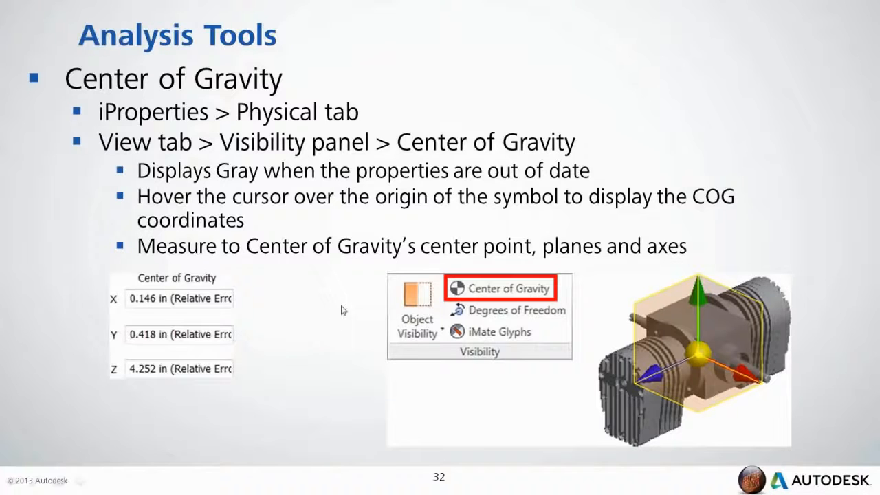
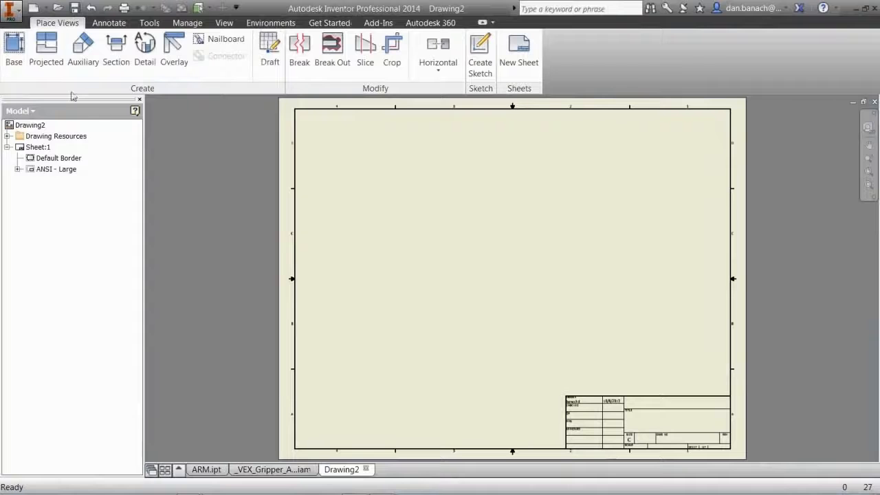
Place a front base view of ARM.ipt at 1:1 scale in the lower left area of the drawing sheet
{"action": "left_click", "coordinate": [18, 48]}
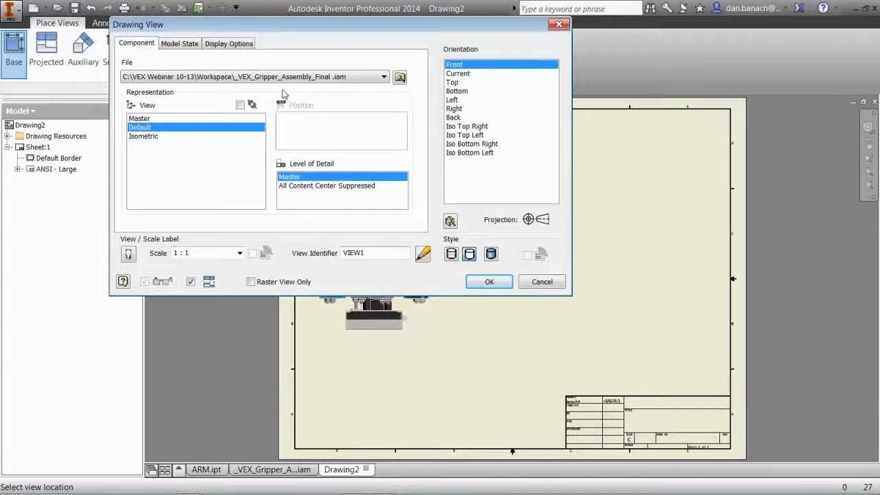
{"action": "left_click", "coordinate": [376, 78]}
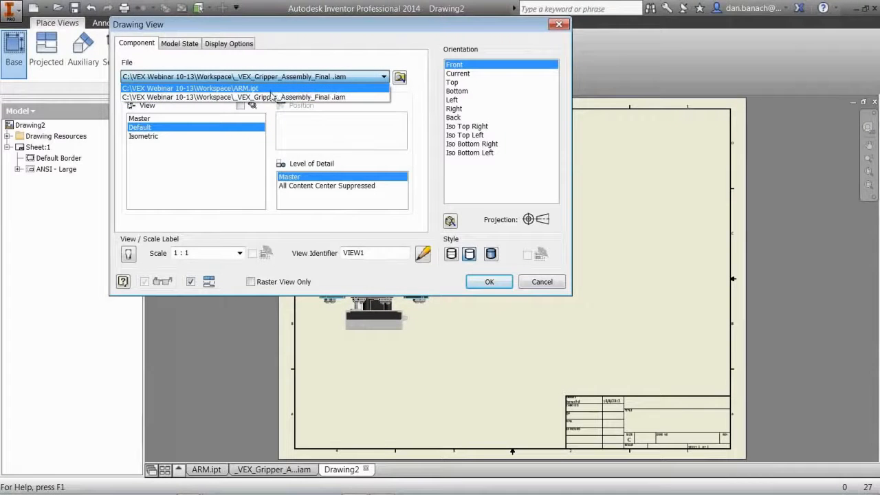
{"action": "left_click", "coordinate": [272, 90]}
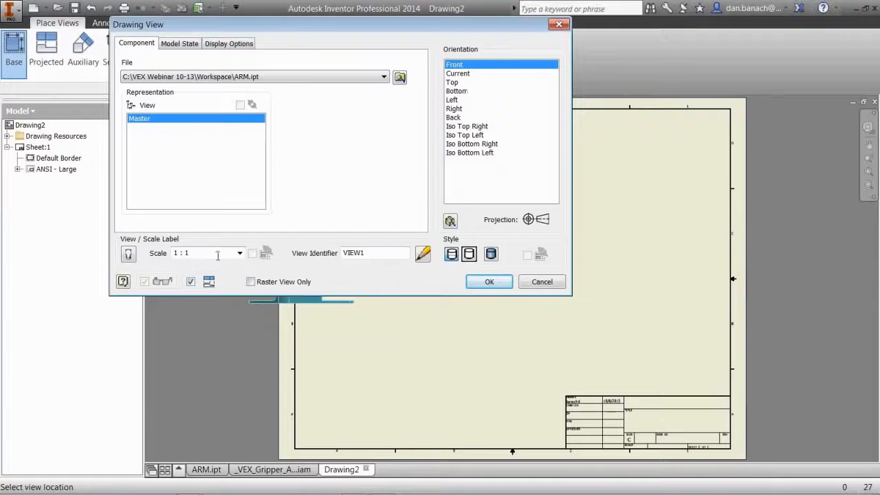
{"action": "left_click", "coordinate": [240, 253]}
{"action": "left_click", "coordinate": [203, 277]}
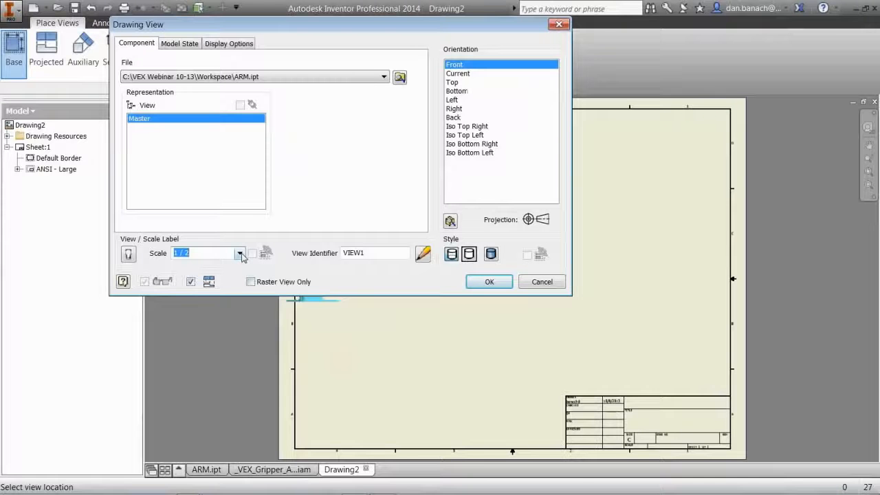
{"action": "left_click", "coordinate": [239, 253]}
{"action": "left_click", "coordinate": [208, 282]}
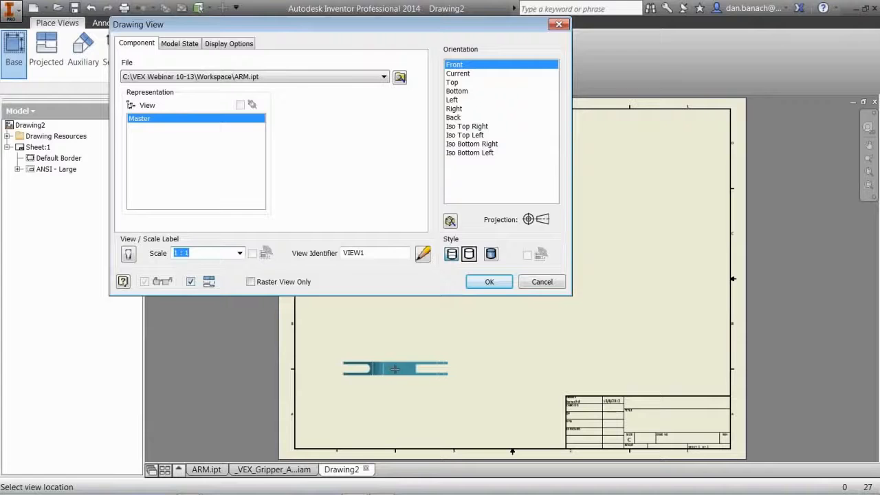
{"action": "left_click", "coordinate": [396, 369]}
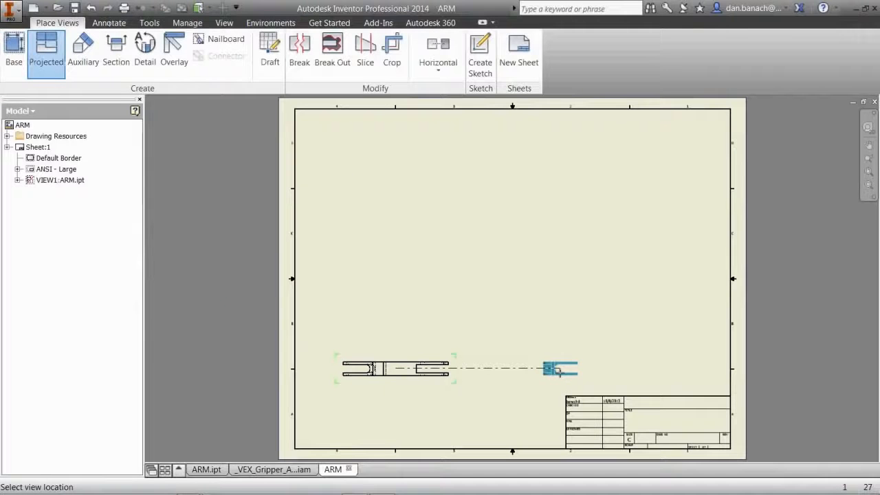
Create projected side, top and isometric views of the arm from the base view
{"action": "left_click", "coordinate": [559, 369]}
{"action": "left_click", "coordinate": [412, 279]}
{"action": "left_click", "coordinate": [549, 280]}
{"action": "right_click", "coordinate": [549, 280]}
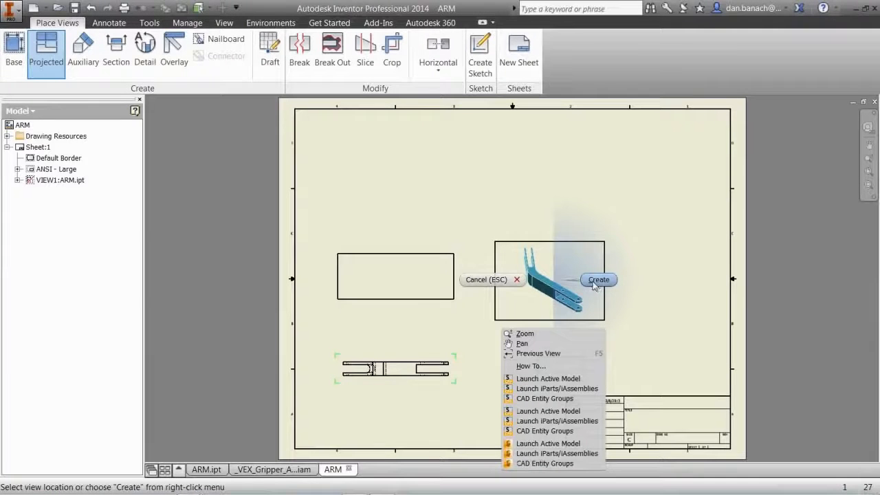
{"action": "left_click", "coordinate": [594, 281]}
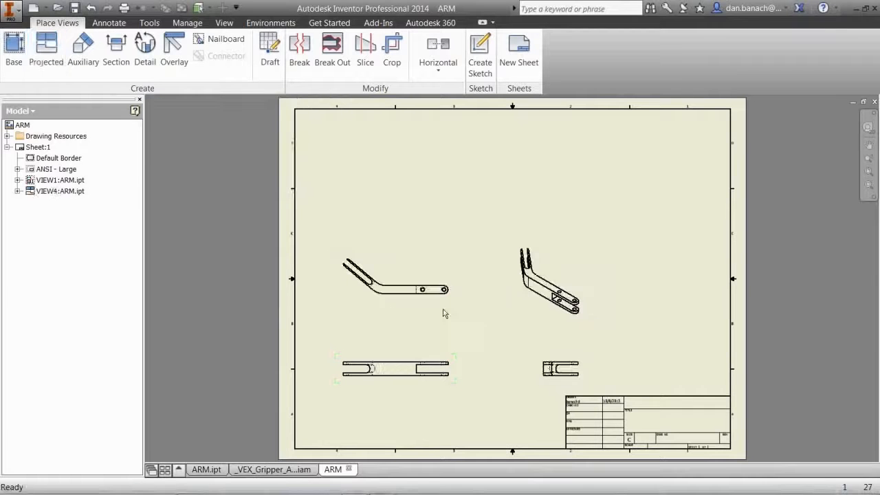
Move the arm's top view and isometric view slightly down, closer to the lower row of views
{"action": "left_click_drag", "start_coordinate": [396, 302], "coordinate": [399, 320]}
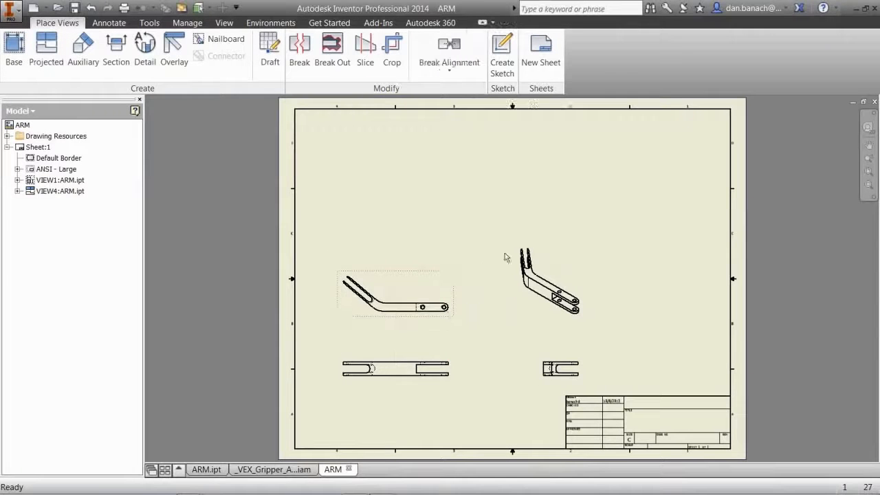
{"action": "left_click", "coordinate": [549, 255]}
{"action": "left_click_drag", "start_coordinate": [550, 255], "coordinate": [551, 272]}
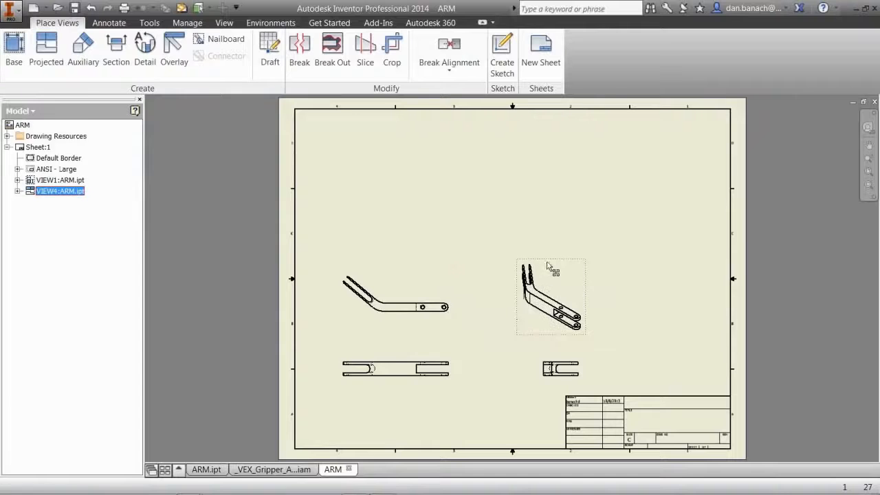
Change the size of Sheet:1 to B
{"action": "scroll", "coordinate": [639, 455], "scroll_direction": "up", "scroll_amount": 3}
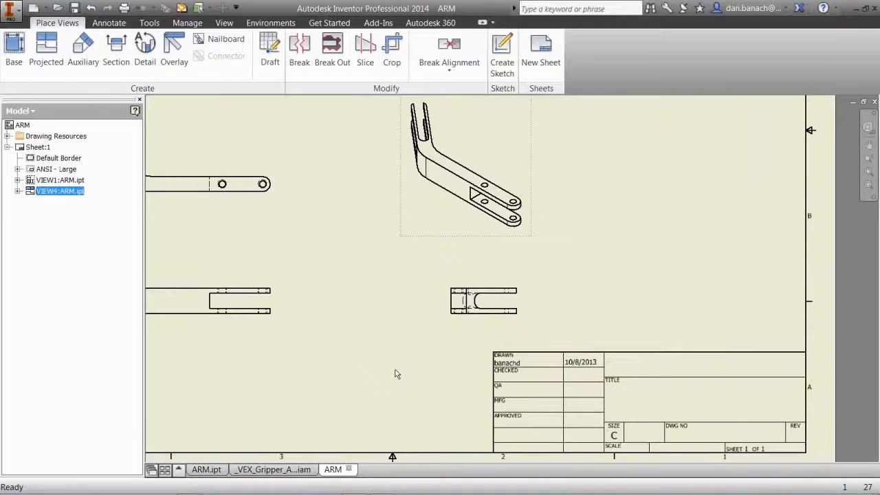
{"action": "scroll", "coordinate": [395, 373], "scroll_direction": "down", "scroll_amount": 2}
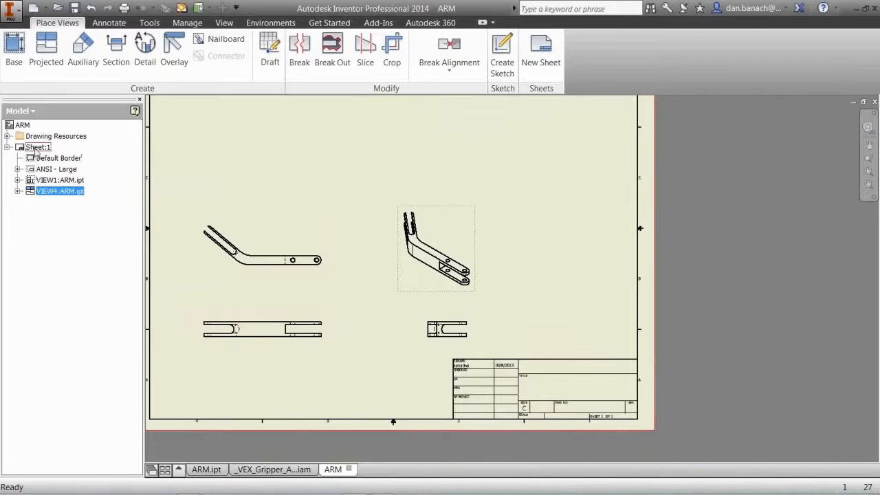
{"action": "right_click", "coordinate": [37, 149]}
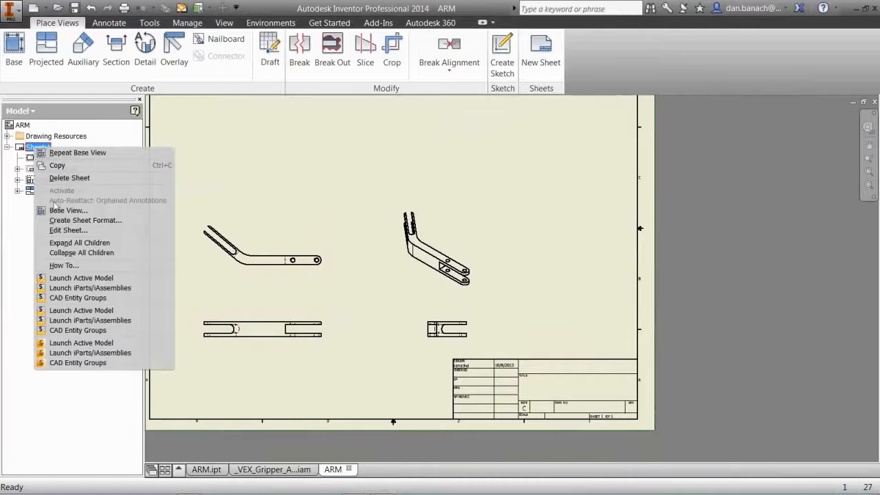
{"action": "left_click", "coordinate": [65, 231]}
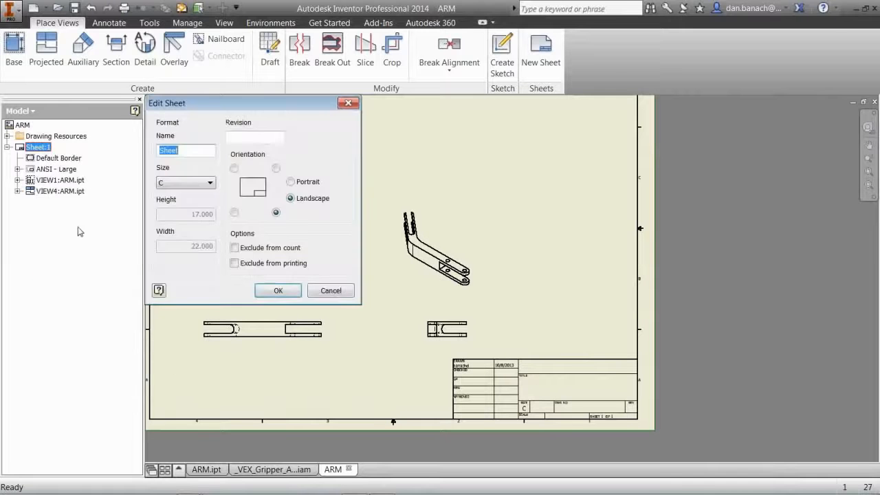
{"action": "left_click", "coordinate": [171, 184]}
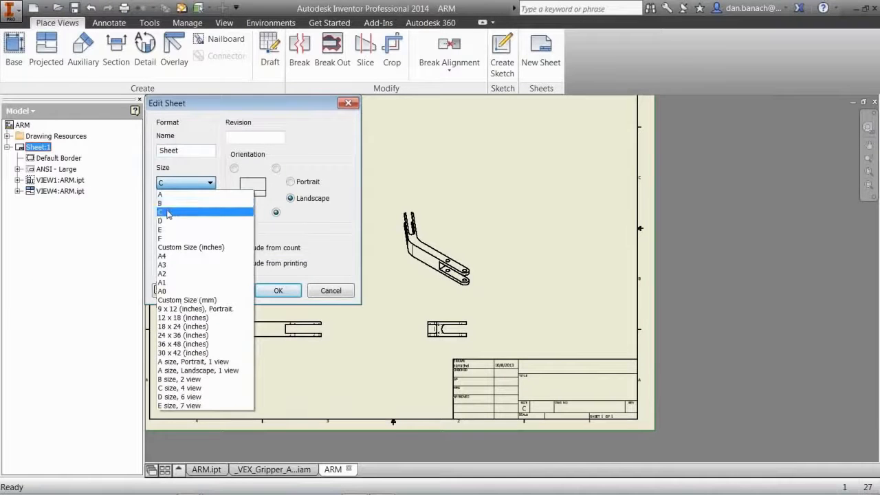
{"action": "left_click", "coordinate": [166, 209]}
{"action": "left_click", "coordinate": [277, 290]}
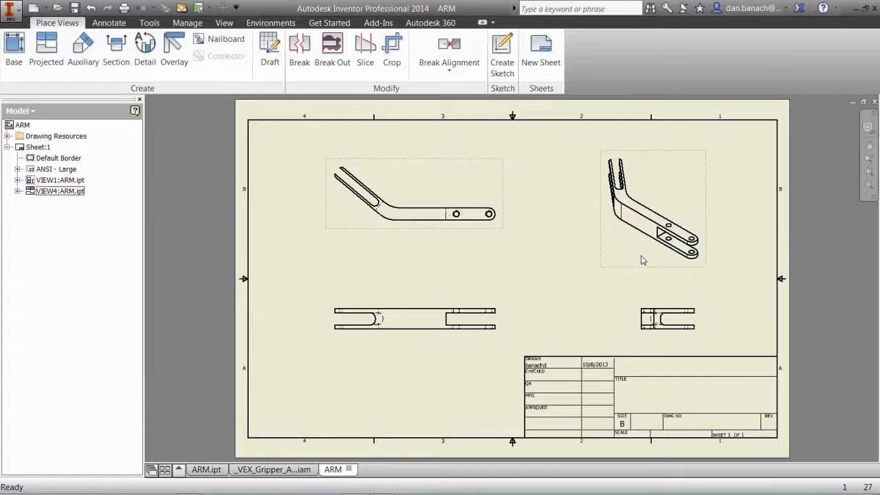
Set the display style of the arm's isometric drawing view to shaded
{"action": "double_click", "coordinate": [642, 260]}
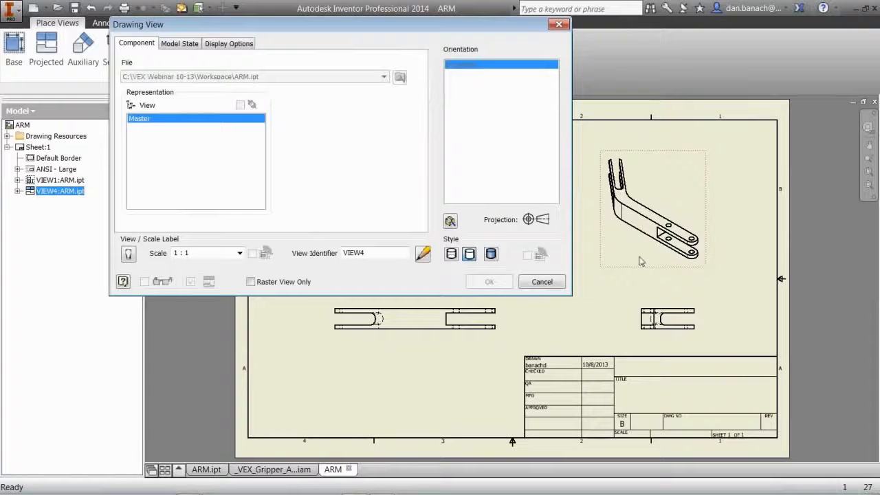
{"action": "left_click", "coordinate": [490, 254]}
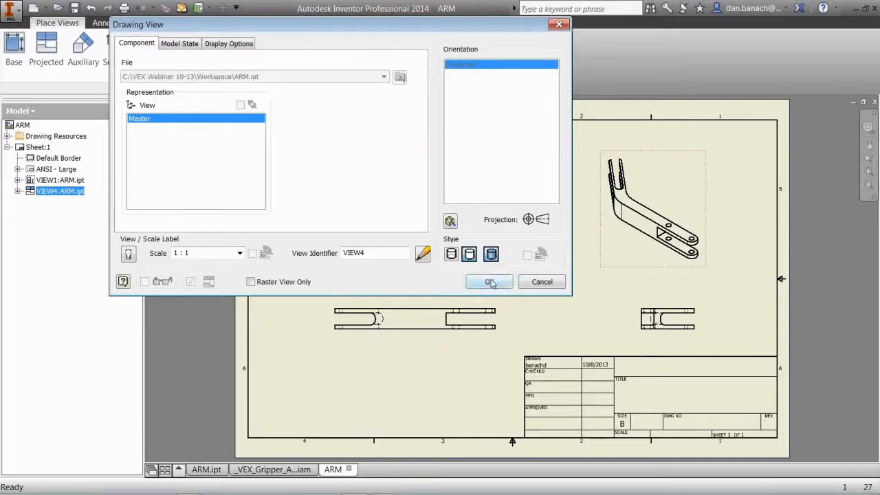
{"action": "left_click", "coordinate": [489, 282]}
Add center marks to the two holes and the bend arc in the arm's top view
{"action": "scroll", "coordinate": [491, 258], "scroll_direction": "up", "scroll_amount": 3}
{"action": "middle_click_drag", "start_coordinate": [492, 260], "coordinate": [537, 327]}
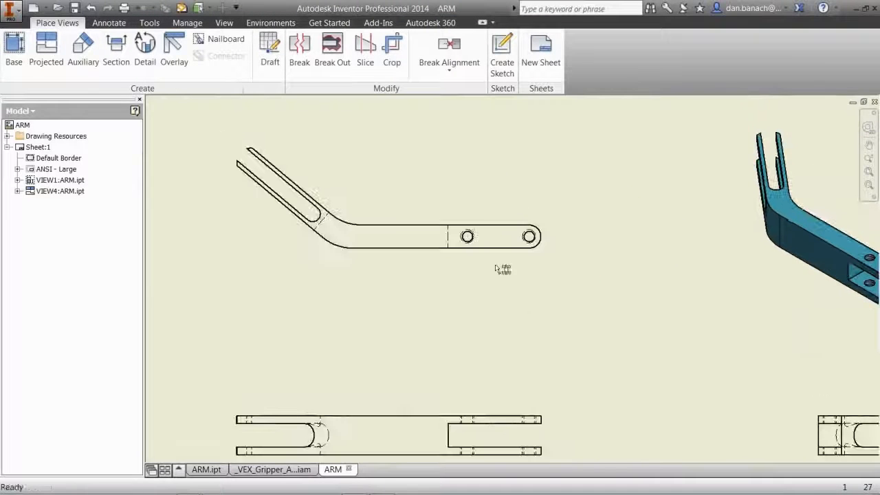
{"action": "left_click", "coordinate": [110, 26]}
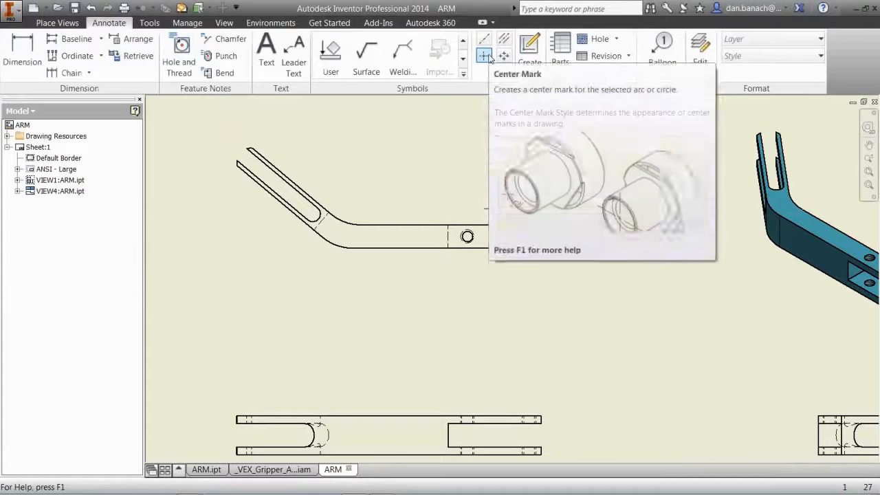
{"action": "left_click", "coordinate": [486, 57]}
{"action": "scroll", "coordinate": [515, 204], "scroll_direction": "up", "scroll_amount": 3}
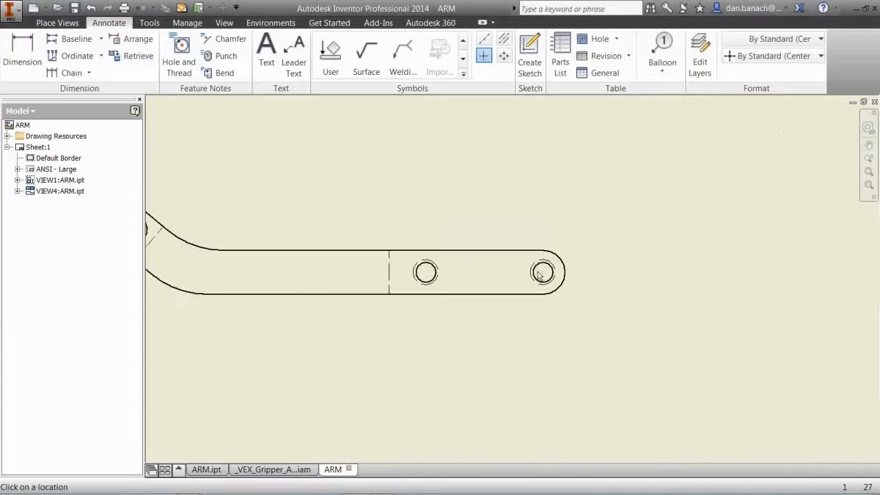
{"action": "scroll", "coordinate": [541, 274], "scroll_direction": "up", "scroll_amount": 2}
{"action": "left_click", "coordinate": [564, 275]}
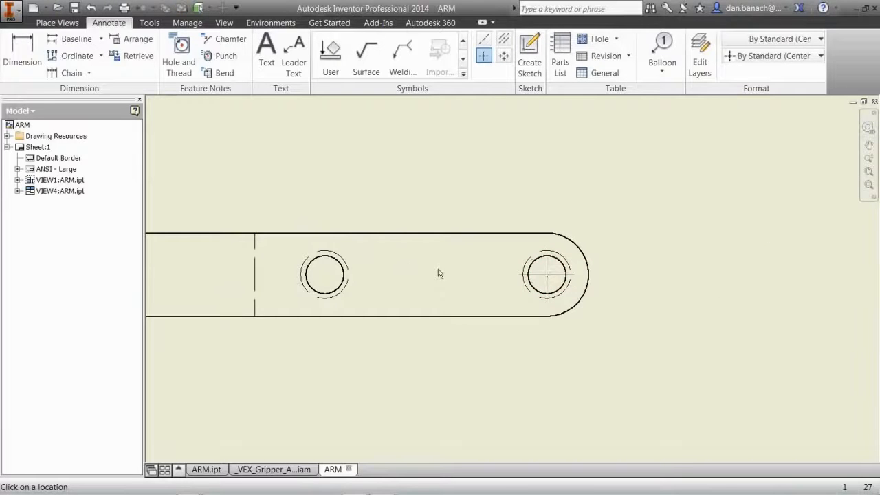
{"action": "left_click", "coordinate": [346, 280]}
{"action": "scroll", "coordinate": [316, 272], "scroll_direction": "down", "scroll_amount": 4}
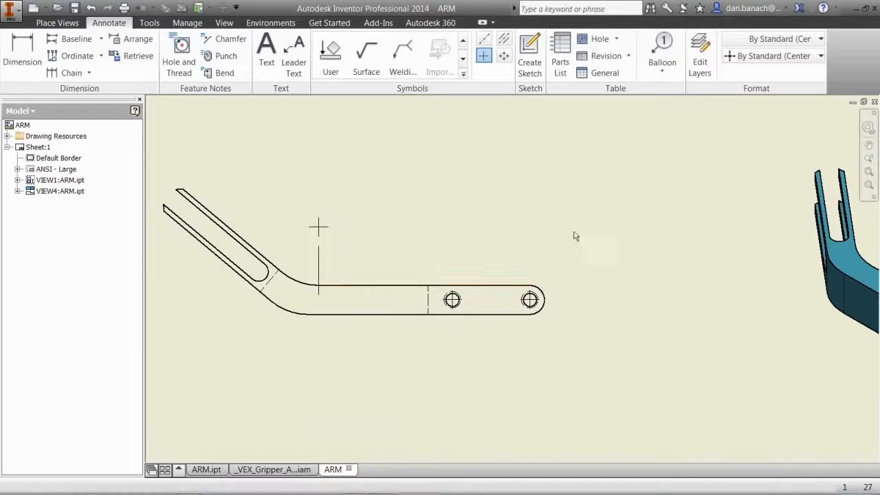
{"action": "key", "text": "Escape"}
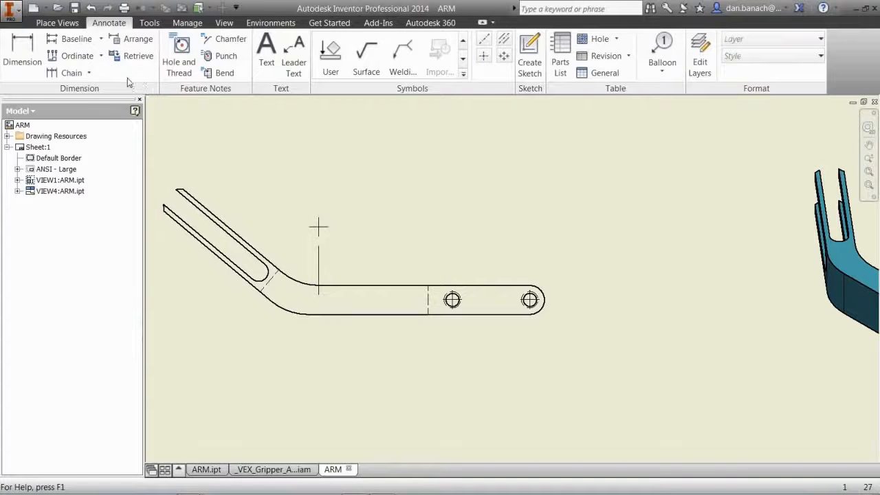
Retrieve all available model dimensions into the arm's top view
{"action": "left_click", "coordinate": [137, 58]}
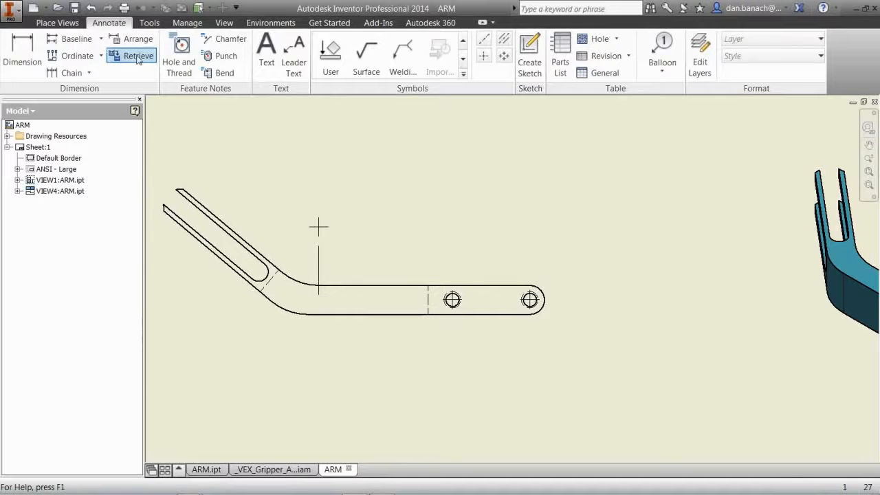
{"action": "left_click", "coordinate": [398, 286]}
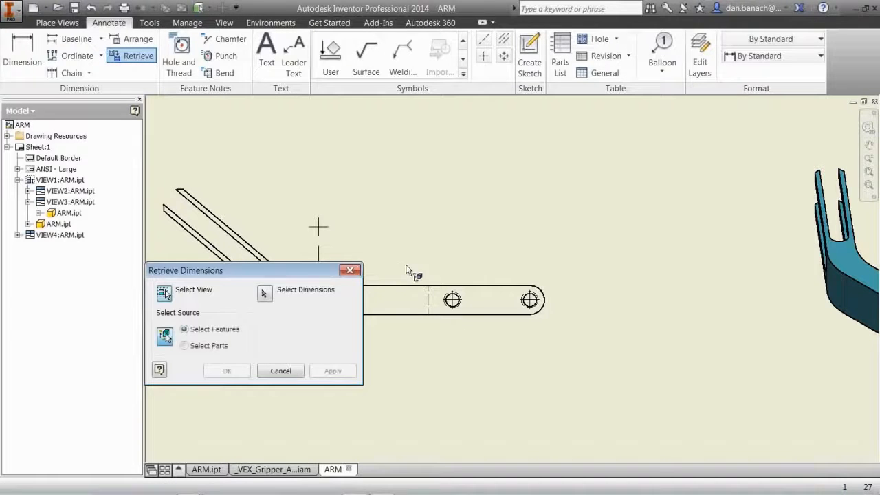
{"action": "left_click", "coordinate": [267, 294]}
{"action": "left_click_drag", "start_coordinate": [681, 358], "coordinate": [191, 136]}
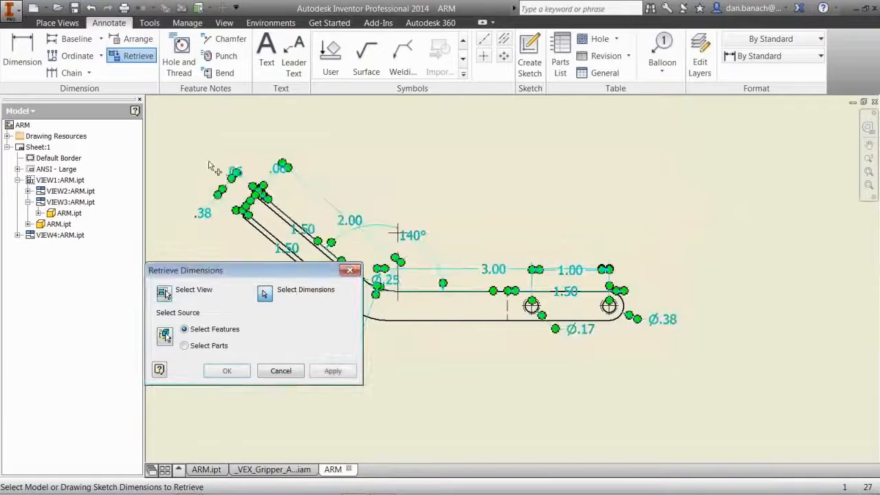
{"action": "left_click", "coordinate": [227, 371]}
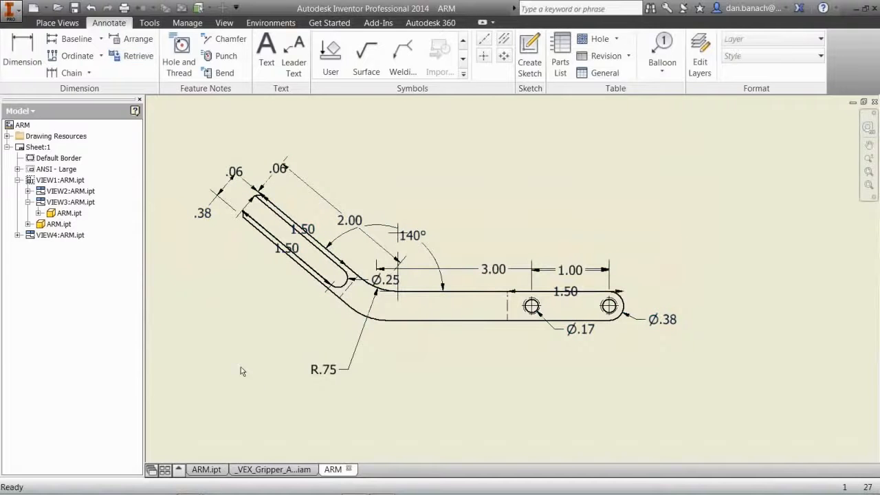
Delete the duplicate 1.50 dimension lying along the upper prong of the slotted end
{"action": "scroll", "coordinate": [292, 294], "scroll_direction": "up", "scroll_amount": 3}
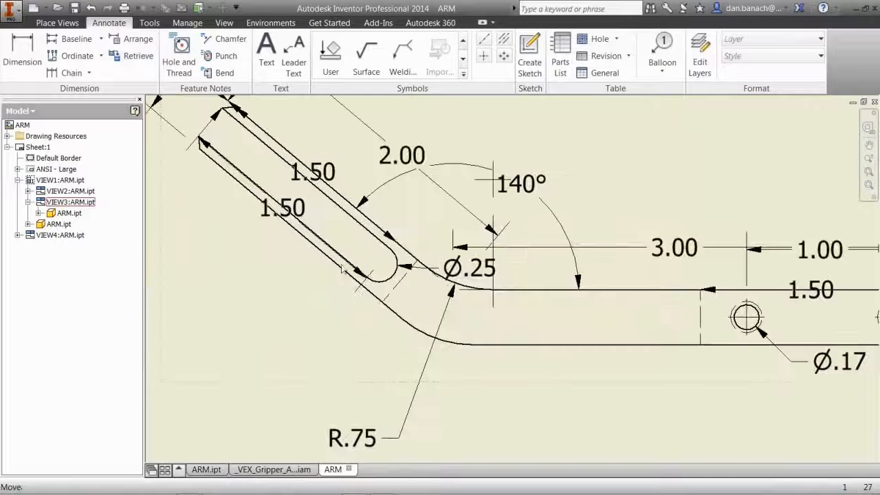
{"action": "middle_click_drag", "start_coordinate": [333, 264], "coordinate": [426, 355]}
{"action": "scroll", "coordinate": [416, 340], "scroll_direction": "up", "scroll_amount": 3}
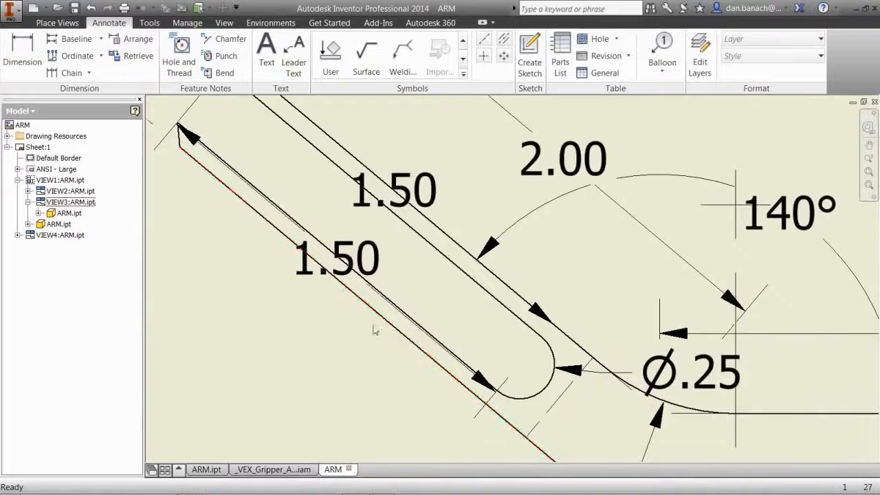
{"action": "left_click", "coordinate": [438, 197]}
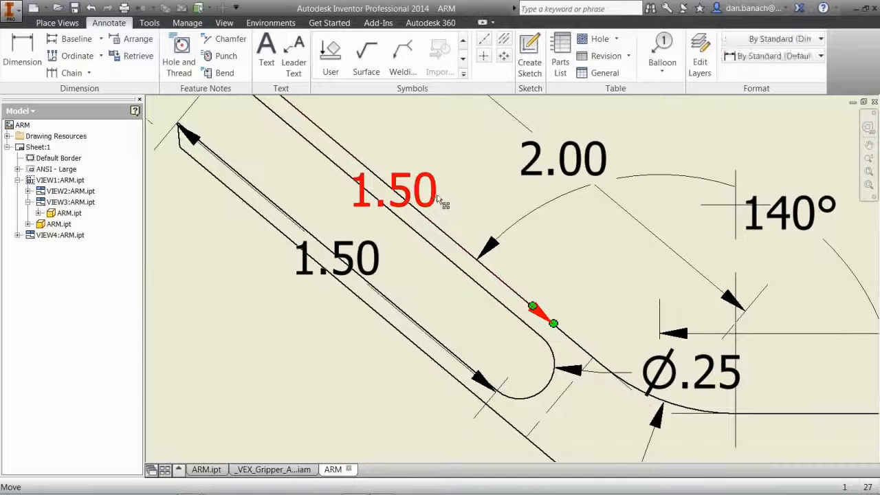
{"action": "key", "text": "Delete"}
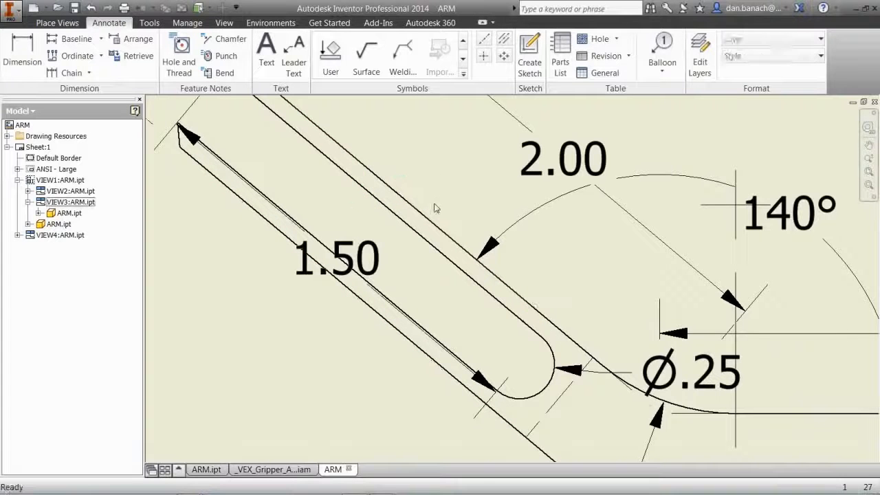
Move the remaining 1.50 slot dimension outside the lower prong and delete the .06 dimension nearest the .38 dimension
{"action": "scroll", "coordinate": [388, 306], "scroll_direction": "down", "scroll_amount": 2}
{"action": "left_click_drag", "start_coordinate": [462, 297], "coordinate": [403, 350]}
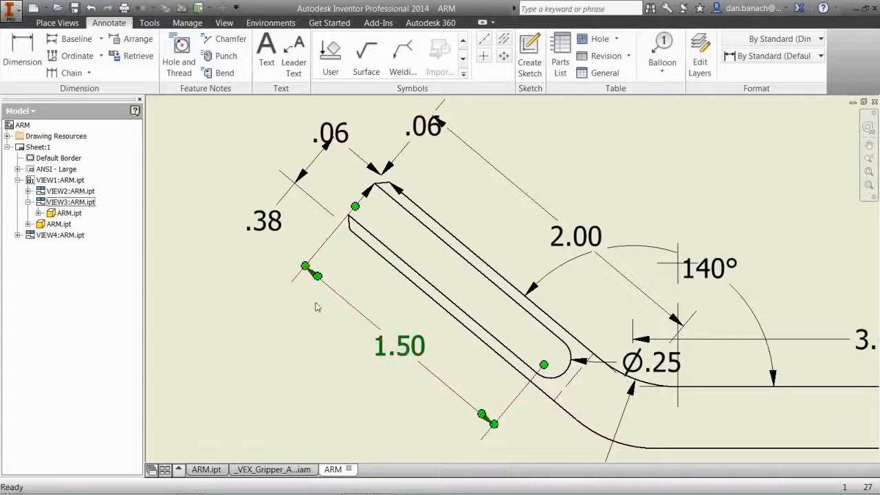
{"action": "left_click", "coordinate": [342, 136]}
{"action": "key", "text": "Delete"}
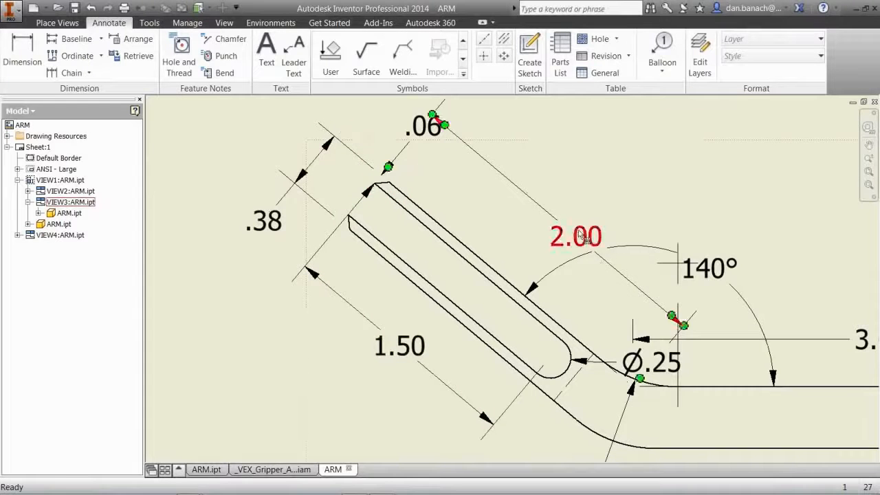
Delete the Ø.17 hole dimension from the arm's top view
{"action": "scroll", "coordinate": [605, 278], "scroll_direction": "down", "scroll_amount": 3}
{"action": "middle_click_drag", "start_coordinate": [677, 286], "coordinate": [468, 211]}
{"action": "scroll", "coordinate": [774, 342], "scroll_direction": "up", "scroll_amount": 5}
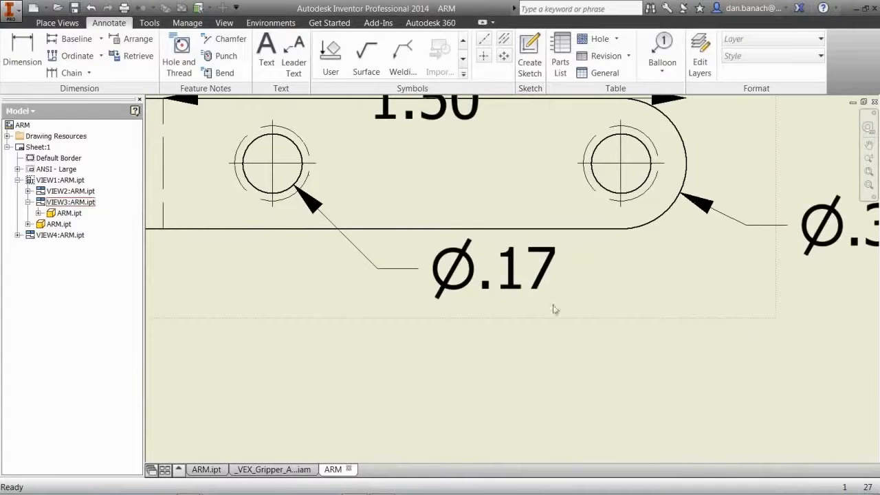
{"action": "key", "text": "Delete"}
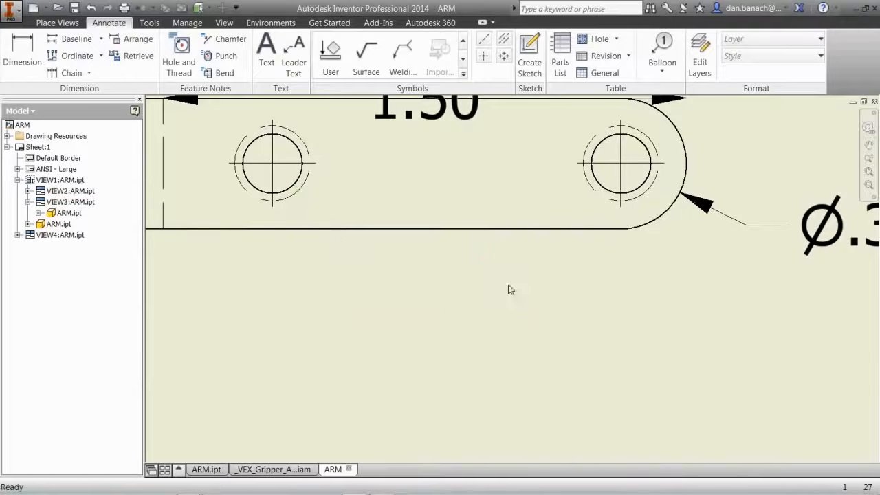
Arrange all linear and angular dimensions of the top view automatically with Arrange Dimensions
{"action": "scroll", "coordinate": [509, 330], "scroll_direction": "down", "scroll_amount": 3}
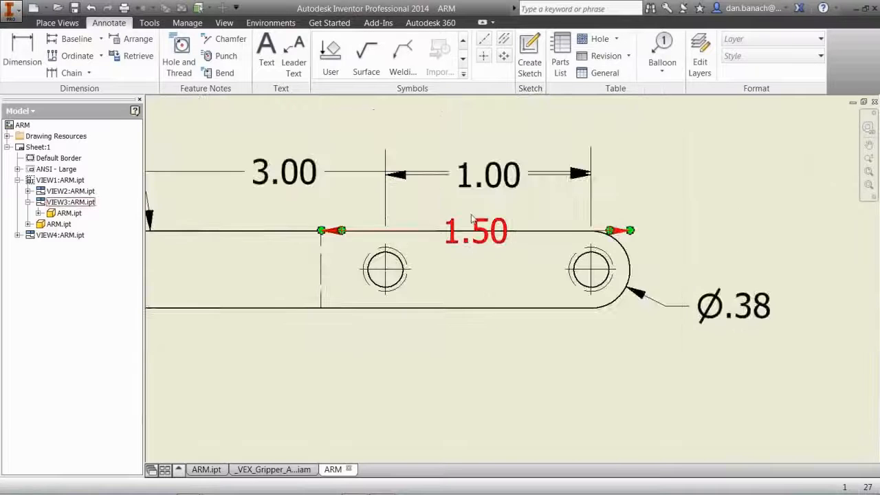
{"action": "scroll", "coordinate": [462, 237], "scroll_direction": "down", "scroll_amount": 3}
{"action": "mouse_move", "coordinate": [479, 267]}
{"action": "middle_mouse_down"}
{"action": "mouse_move", "coordinate": [560, 309]}
{"action": "mouse_move", "coordinate": [689, 342]}
{"action": "mouse_move", "coordinate": [677, 356]}
{"action": "middle_mouse_up"}
{"action": "scroll", "coordinate": [677, 355], "scroll_direction": "down", "scroll_amount": 2}
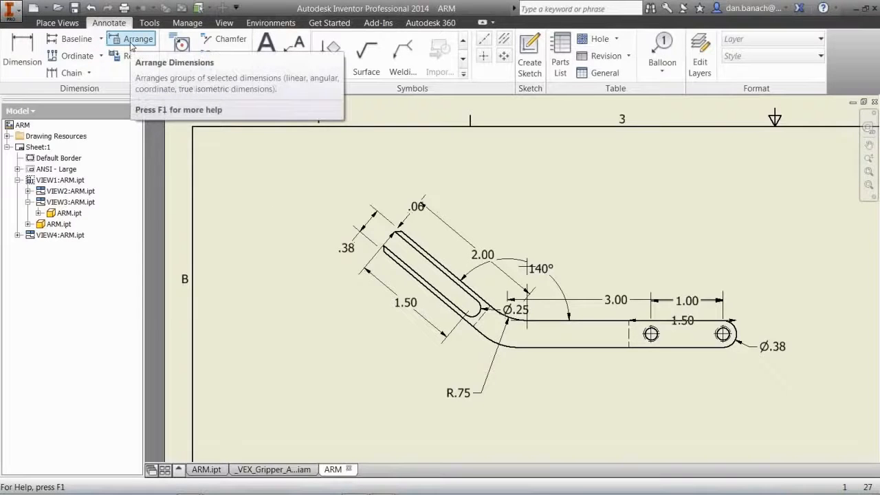
{"action": "left_click", "coordinate": [132, 41]}
{"action": "left_click_drag", "start_coordinate": [797, 408], "coordinate": [307, 184]}
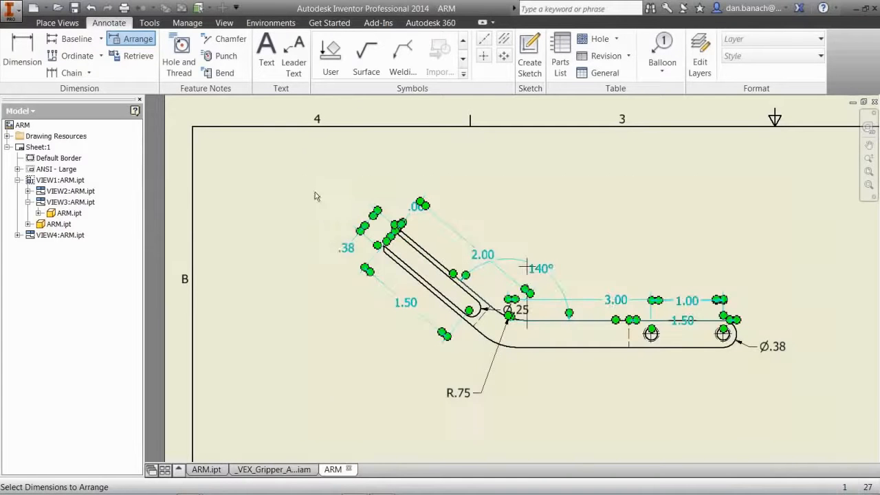
{"action": "right_click", "coordinate": [315, 196]}
{"action": "left_click", "coordinate": [357, 191]}
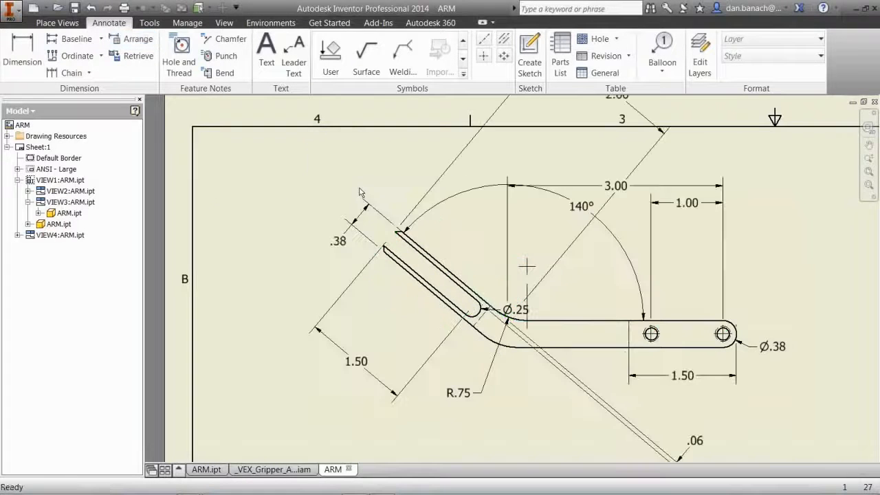
Move the 2.00, 140° and slot 1.50 dimensions closer to the arm's angled section
{"action": "mouse_move", "coordinate": [563, 212]}
{"action": "middle_mouse_down"}
{"action": "mouse_move", "coordinate": [563, 240]}
{"action": "mouse_move", "coordinate": [549, 254]}
{"action": "middle_mouse_up"}
{"action": "left_click", "coordinate": [605, 146]}
{"action": "left_click_drag", "start_coordinate": [605, 146], "coordinate": [470, 299]}
{"action": "left_click_drag", "start_coordinate": [568, 251], "coordinate": [478, 322]}
{"action": "left_click", "coordinate": [343, 407]}
{"action": "left_click_drag", "start_coordinate": [344, 407], "coordinate": [394, 346]}
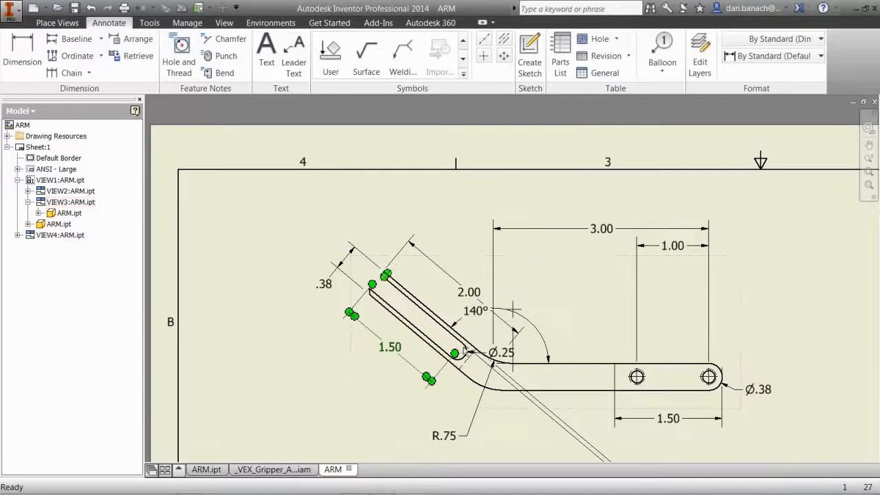
Delete the 3.00 and 1.00 hole-location dimensions and the 140° angle dimension from the top view
{"action": "scroll", "coordinate": [465, 349], "scroll_direction": "down", "scroll_amount": 2}
{"action": "mouse_move", "coordinate": [784, 368]}
{"action": "middle_mouse_down"}
{"action": "mouse_move", "coordinate": [731, 354]}
{"action": "mouse_move", "coordinate": [623, 356]}
{"action": "mouse_move", "coordinate": [583, 382]}
{"action": "middle_mouse_up"}
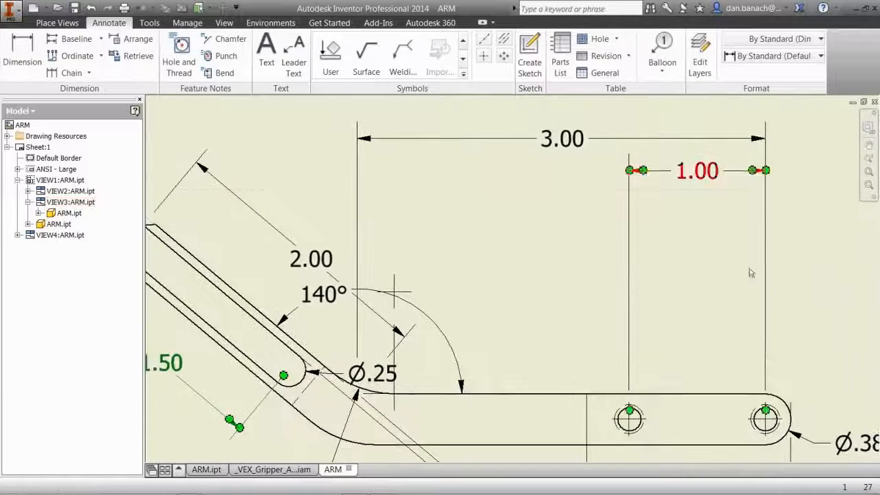
{"action": "left_click", "coordinate": [667, 250]}
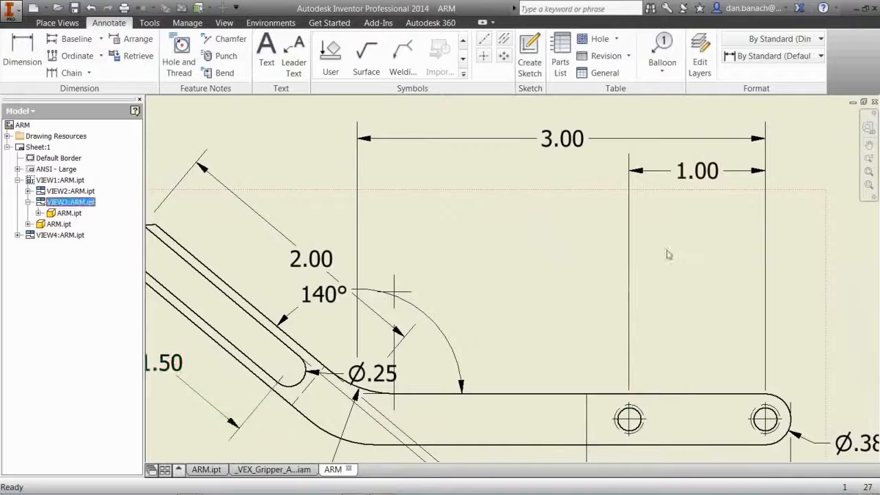
{"action": "left_click", "coordinate": [675, 172]}
{"action": "left_click_drag", "start_coordinate": [675, 121], "coordinate": [584, 163]}
{"action": "key", "text": "Delete"}
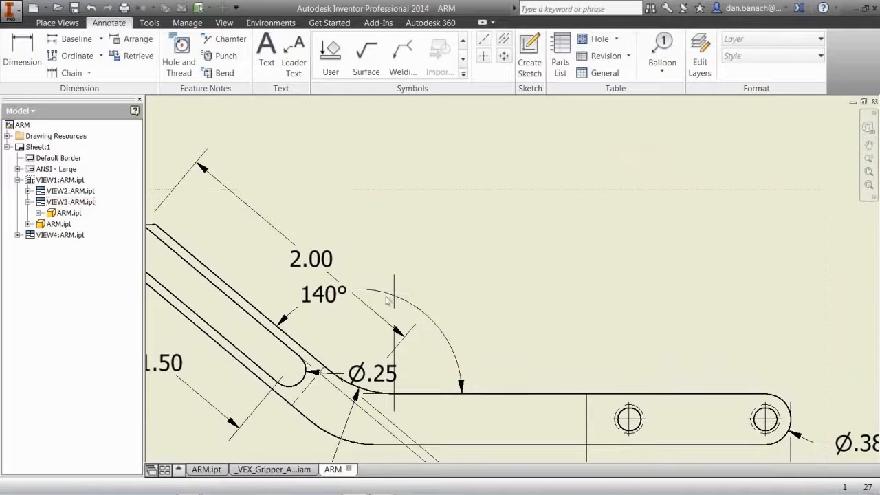
{"action": "left_click", "coordinate": [440, 342]}
{"action": "key", "text": "Delete"}
Move the Ø.25 slot diameter dimension below the slotted end, outside the arm outline
{"action": "left_click", "coordinate": [350, 380]}
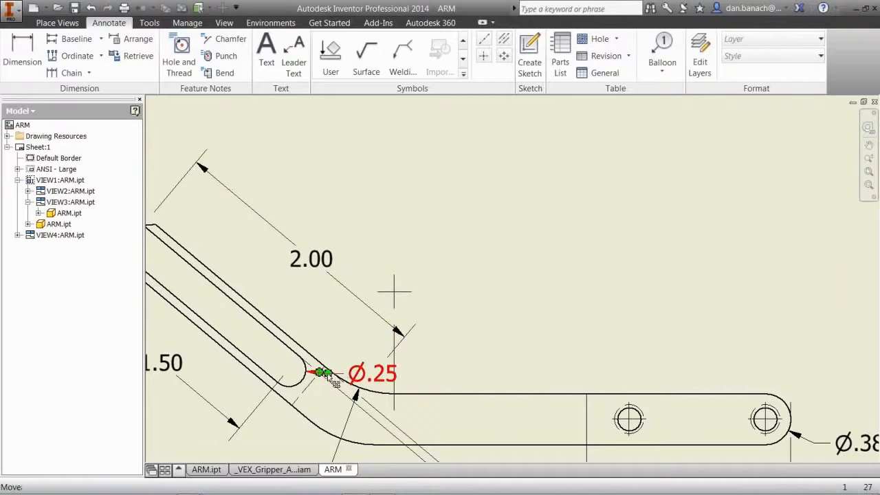
{"action": "left_click_drag", "start_coordinate": [307, 335], "coordinate": [284, 459]}
{"action": "middle_click_drag", "start_coordinate": [359, 362], "coordinate": [337, 337]}
{"action": "left_click", "coordinate": [558, 210]}
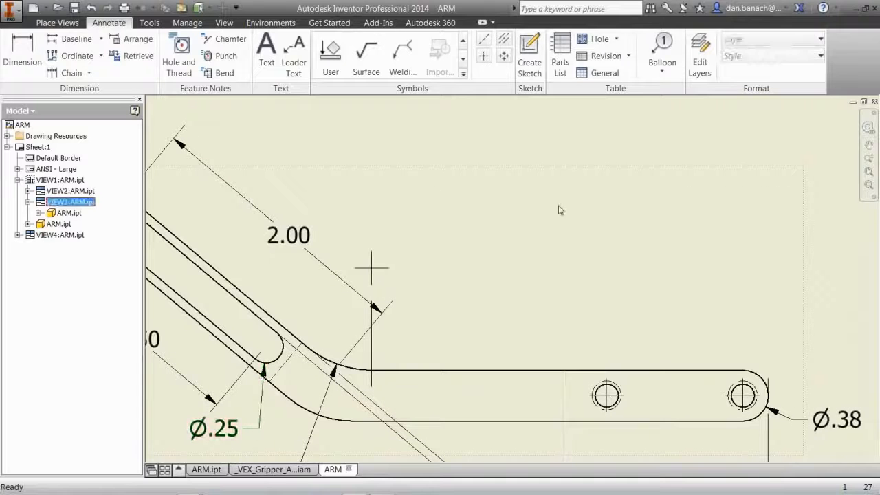
Add an aligned length dimension to the angled section's lower outer edge, placed outside the 1.50 slot dimension
{"action": "middle_click_drag", "start_coordinate": [466, 269], "coordinate": [586, 264]}
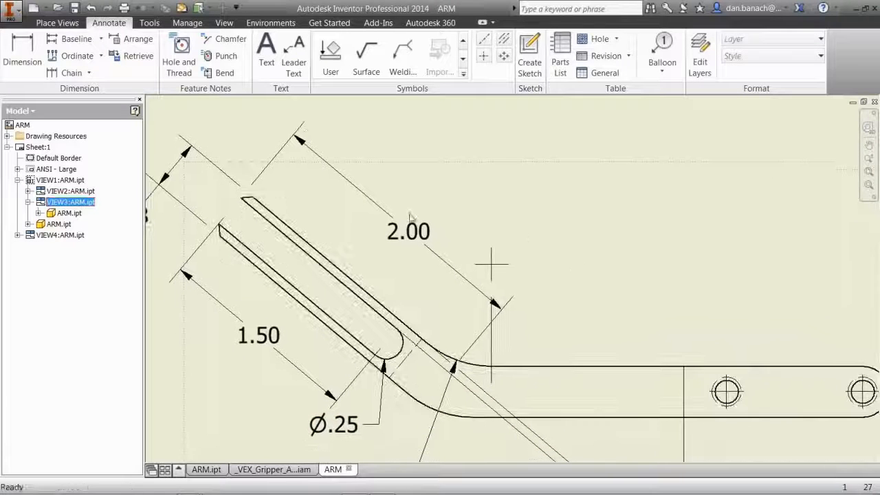
{"action": "left_click", "coordinate": [27, 53]}
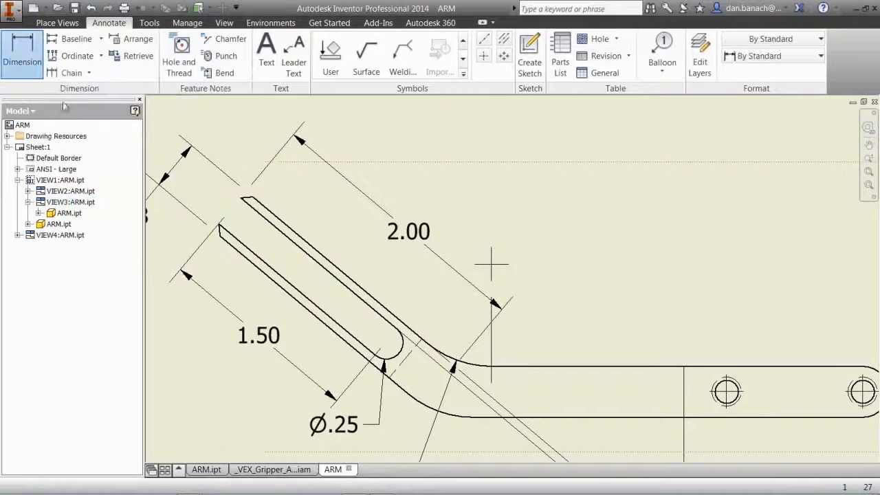
{"action": "left_click", "coordinate": [257, 273]}
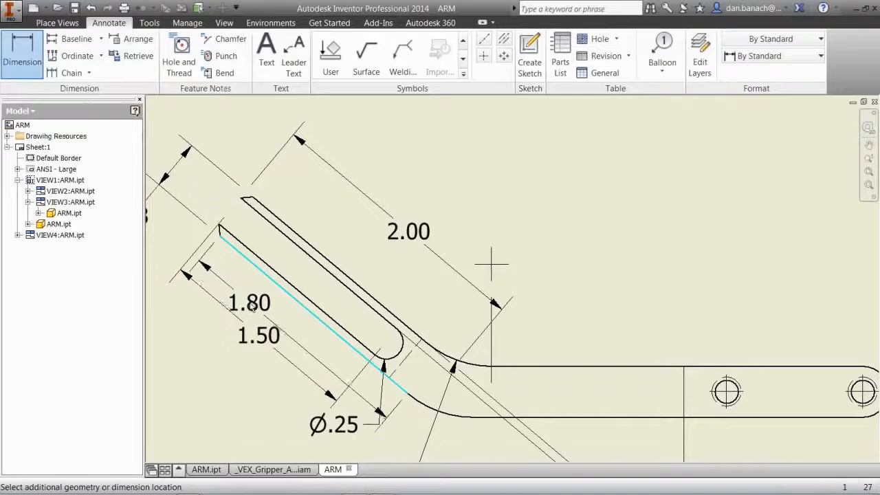
{"action": "left_click", "coordinate": [228, 379]}
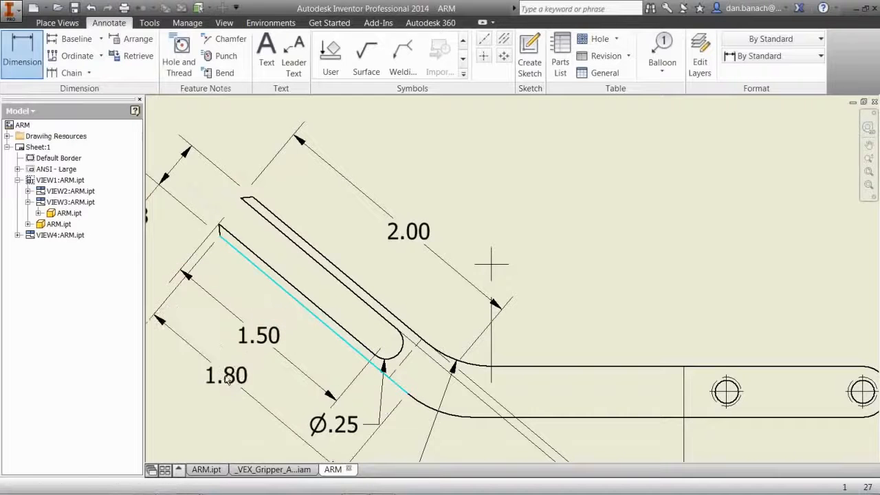
{"action": "left_click", "coordinate": [230, 381]}
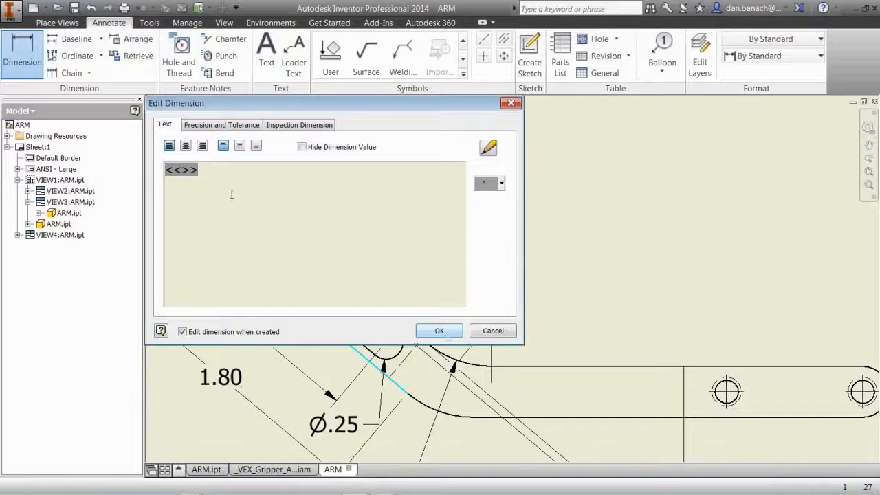
{"action": "left_click", "coordinate": [439, 336]}
Append the text "REF." after the value of the new 1.80 dimension on the angled section
{"action": "middle_click_drag", "start_coordinate": [431, 332], "coordinate": [516, 207]}
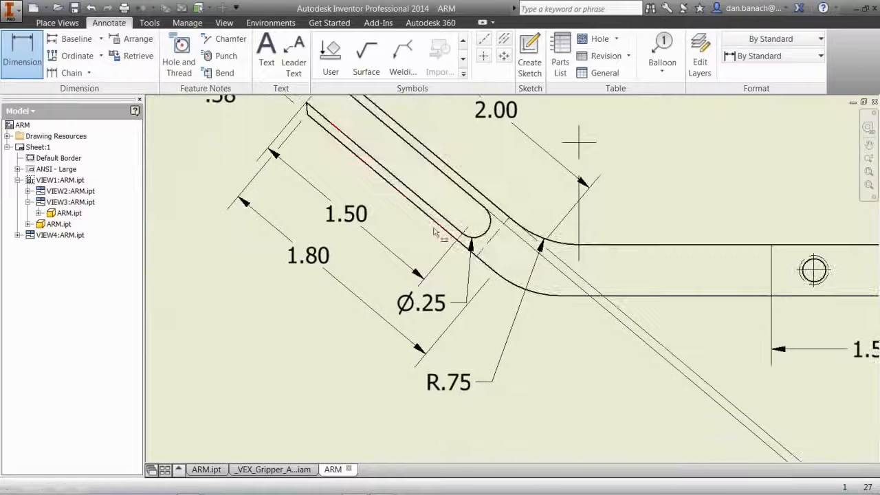
{"action": "middle_click_drag", "start_coordinate": [283, 321], "coordinate": [299, 371]}
{"action": "double_click", "coordinate": [315, 347]}
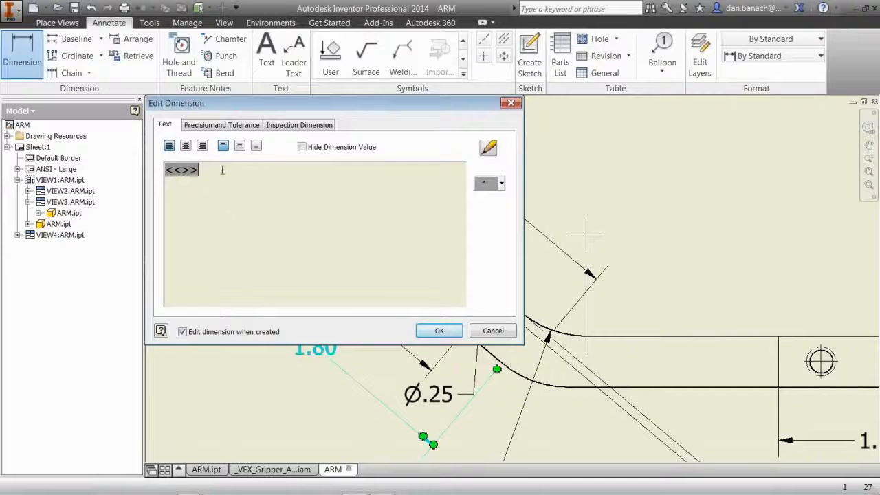
{"action": "type", "text": "RE"}
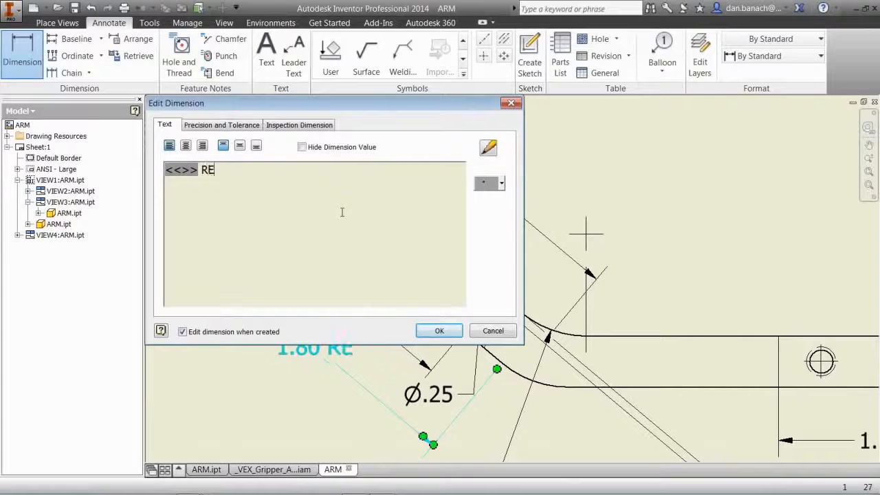
{"action": "type", "text": "F."}
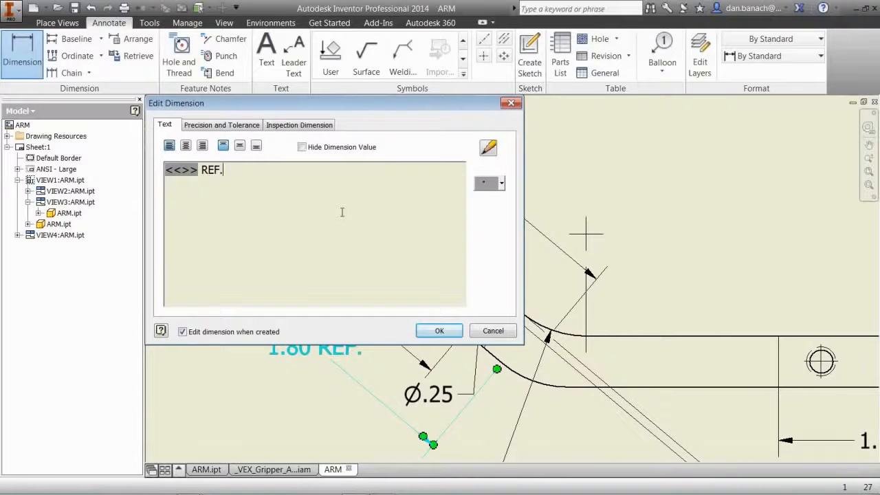
{"action": "left_click", "coordinate": [439, 330]}
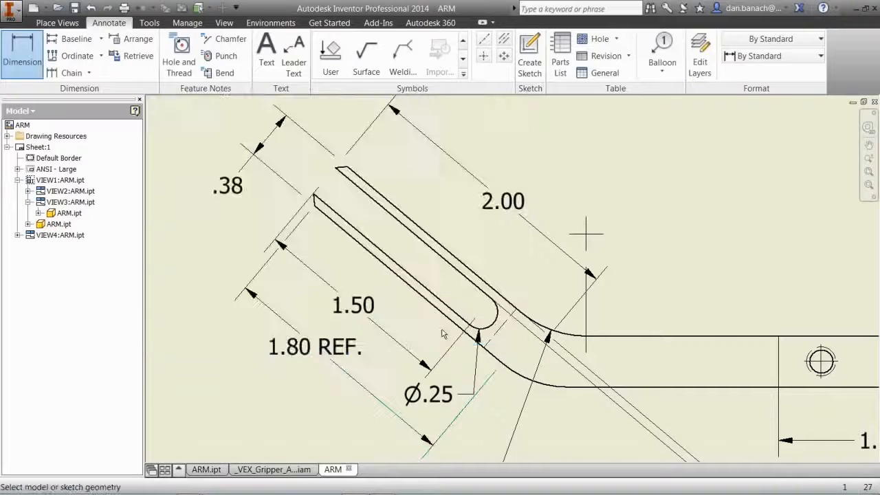
Lay out a horizontal Baseline Set above the arm for both hole center marks, the vertical line beside them and the bend geometry
{"action": "middle_click_drag", "start_coordinate": [603, 302], "coordinate": [357, 293]}
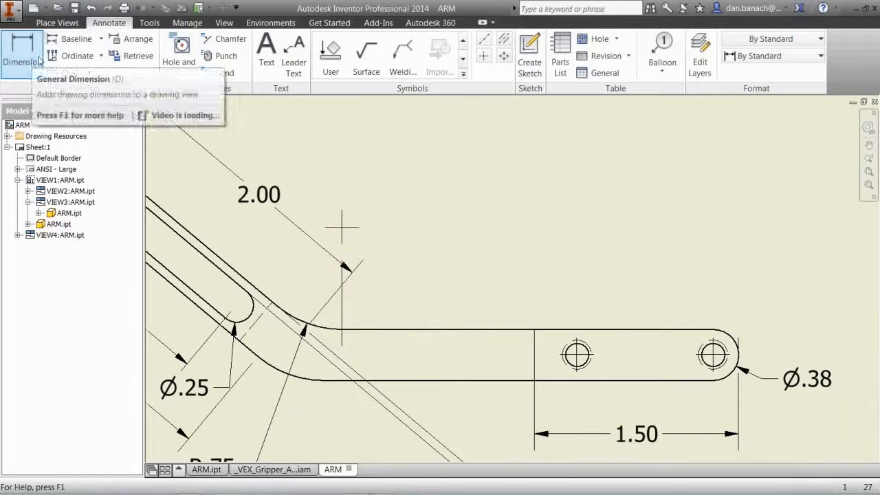
{"action": "left_click", "coordinate": [100, 39]}
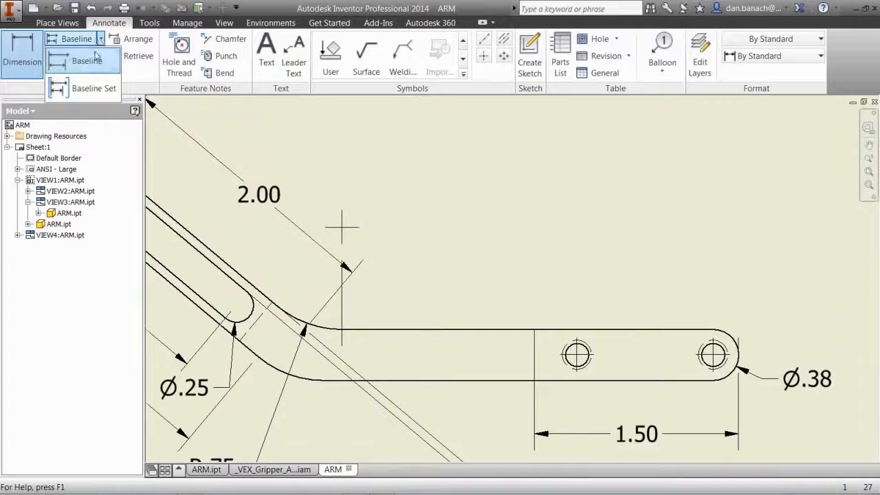
{"action": "left_click", "coordinate": [97, 90]}
{"action": "scroll", "coordinate": [577, 312], "scroll_direction": "up", "scroll_amount": 2}
{"action": "mouse_move", "coordinate": [704, 353]}
{"action": "middle_mouse_down"}
{"action": "mouse_move", "coordinate": [674, 342]}
{"action": "mouse_move", "coordinate": [661, 305]}
{"action": "middle_mouse_up"}
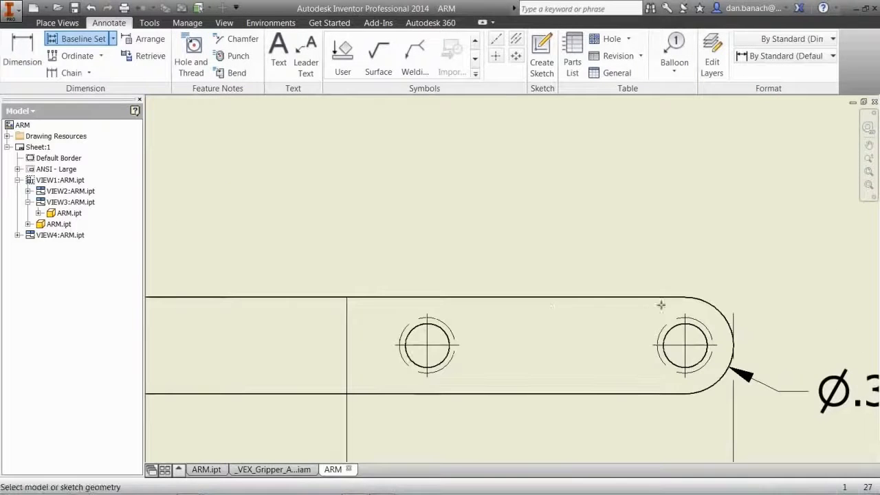
{"action": "left_click_drag", "start_coordinate": [685, 307], "coordinate": [410, 317]}
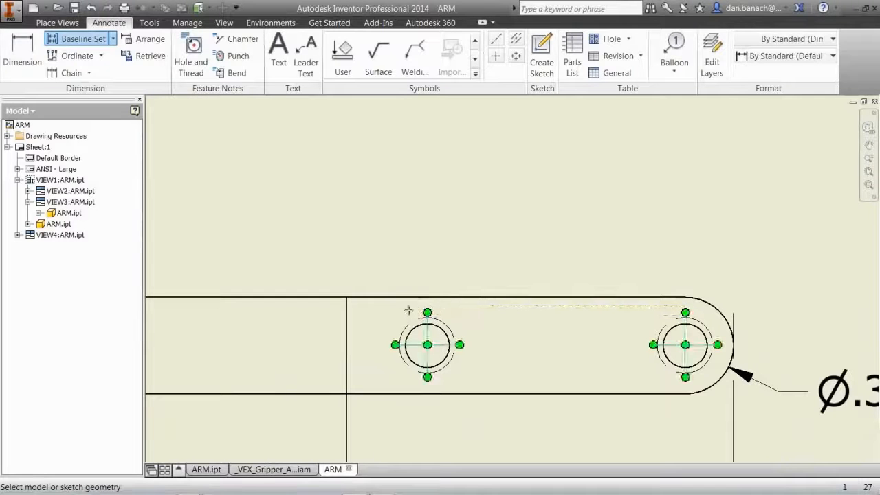
{"action": "middle_click_drag", "start_coordinate": [317, 303], "coordinate": [585, 310]}
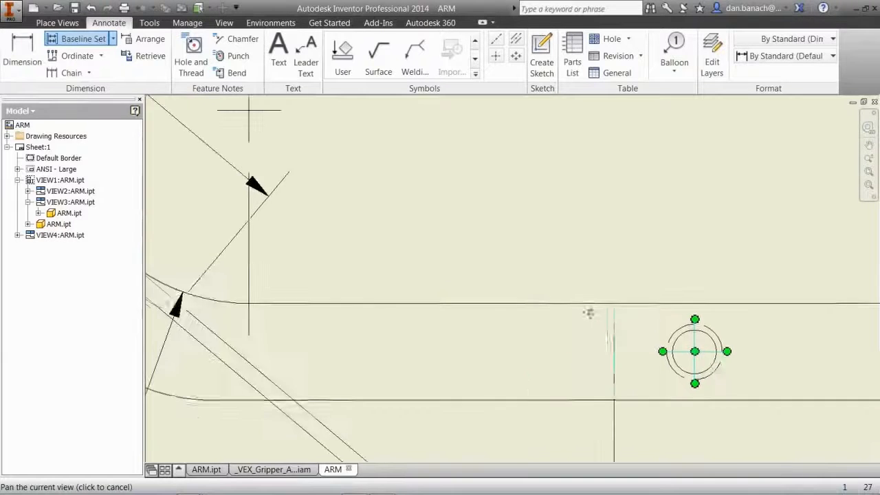
{"action": "left_click", "coordinate": [197, 300]}
{"action": "right_click", "coordinate": [392, 234]}
{"action": "left_click", "coordinate": [452, 233]}
{"action": "scroll", "coordinate": [457, 235], "scroll_direction": "down", "scroll_amount": 5}
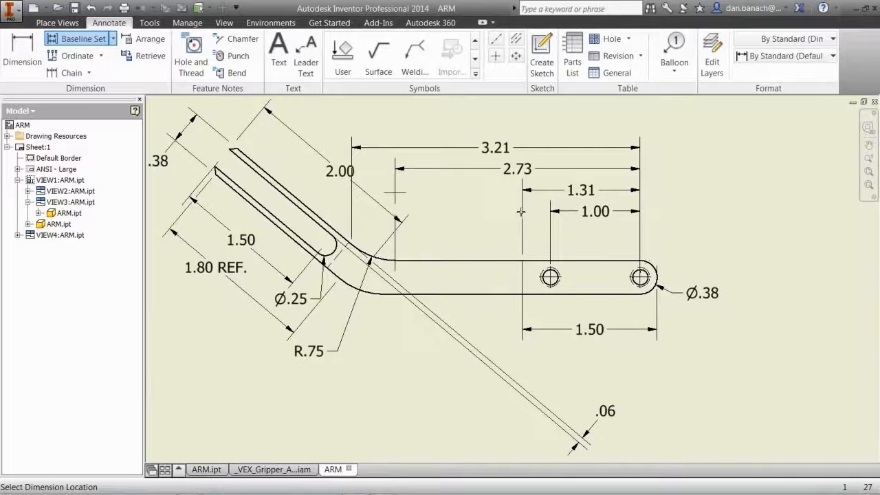
Create the baseline set with its origin at the bend end, and make the end hole's extension line the new origin
{"action": "right_click", "coordinate": [355, 162]}
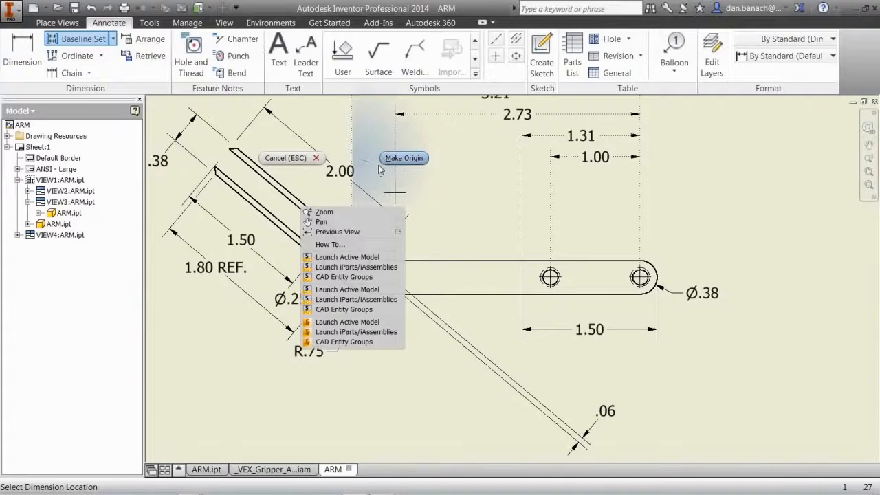
{"action": "left_click", "coordinate": [399, 158]}
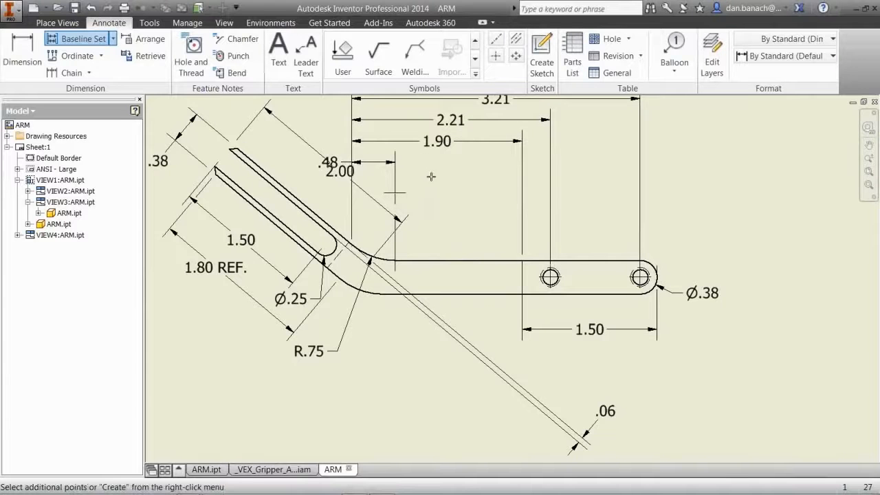
{"action": "middle_click_drag", "start_coordinate": [423, 163], "coordinate": [433, 220]}
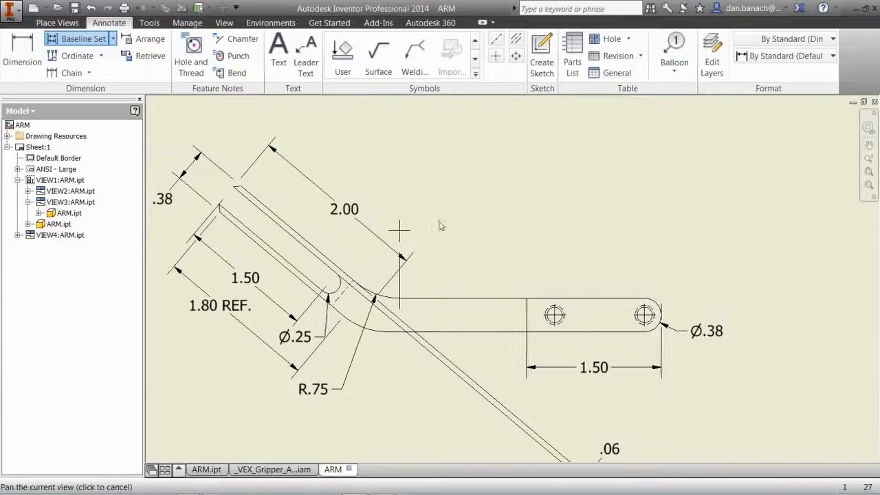
{"action": "right_click", "coordinate": [476, 241]}
{"action": "left_click", "coordinate": [522, 243]}
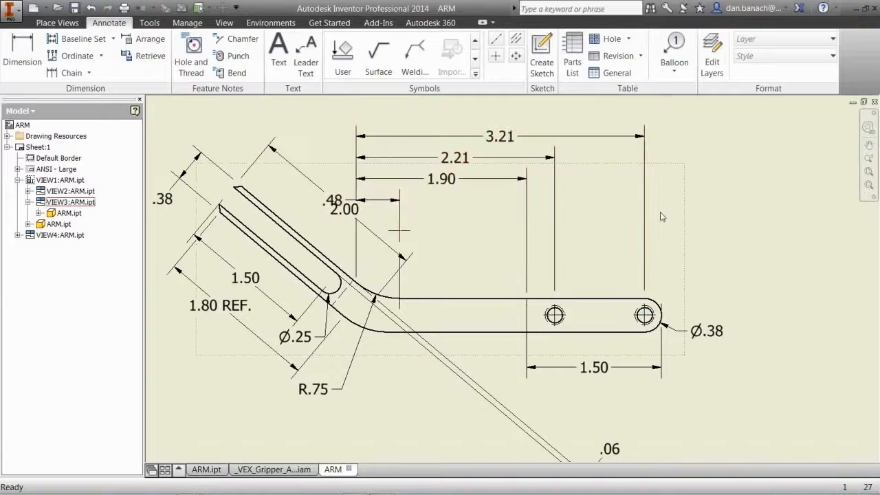
{"action": "right_click", "coordinate": [645, 244]}
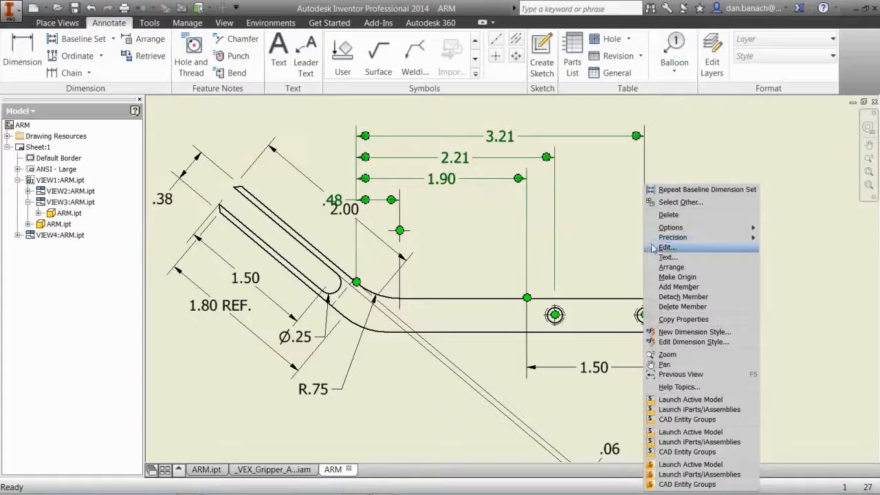
{"action": "left_click", "coordinate": [678, 278]}
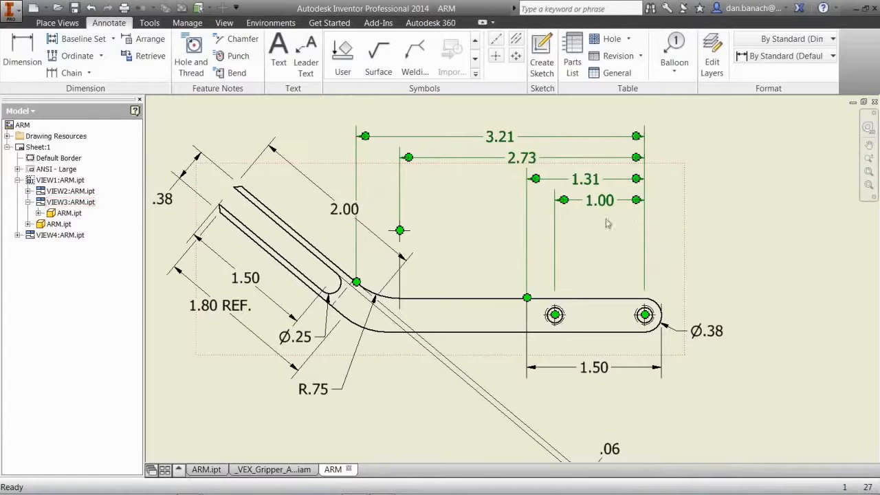
{"action": "right_click", "coordinate": [583, 181]}
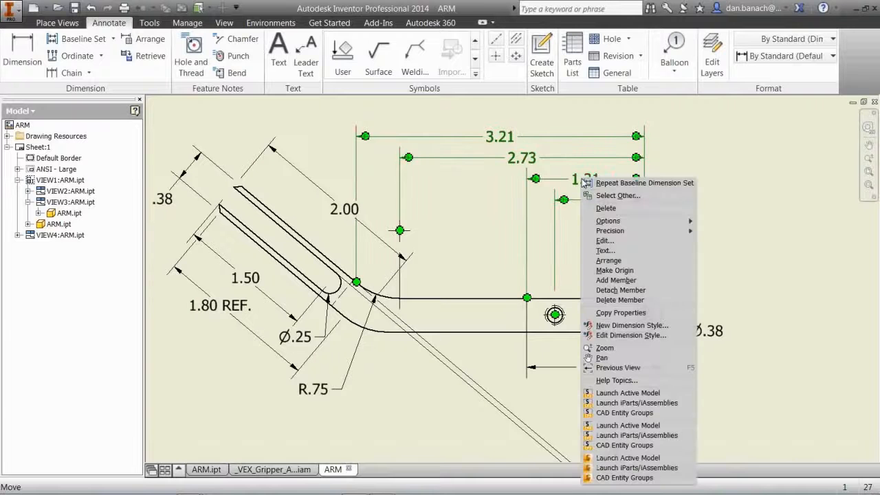
{"action": "left_click", "coordinate": [604, 209]}
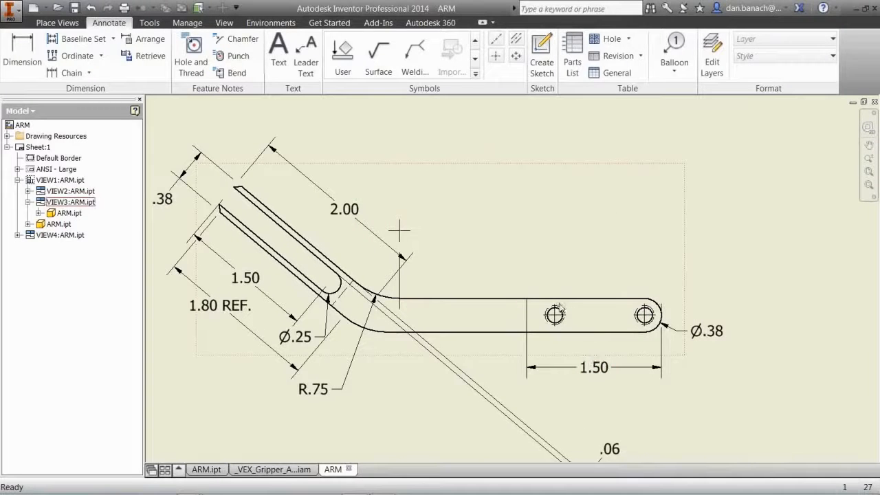
{"action": "key", "text": "ctrl+z"}
Delete only the 1.31 member from the baseline dimension set
{"action": "left_click", "coordinate": [585, 183]}
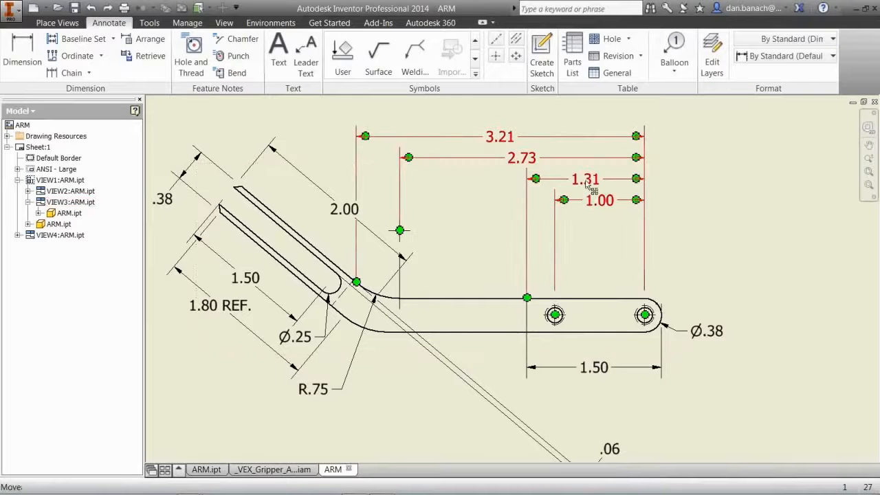
{"action": "right_click", "coordinate": [586, 182]}
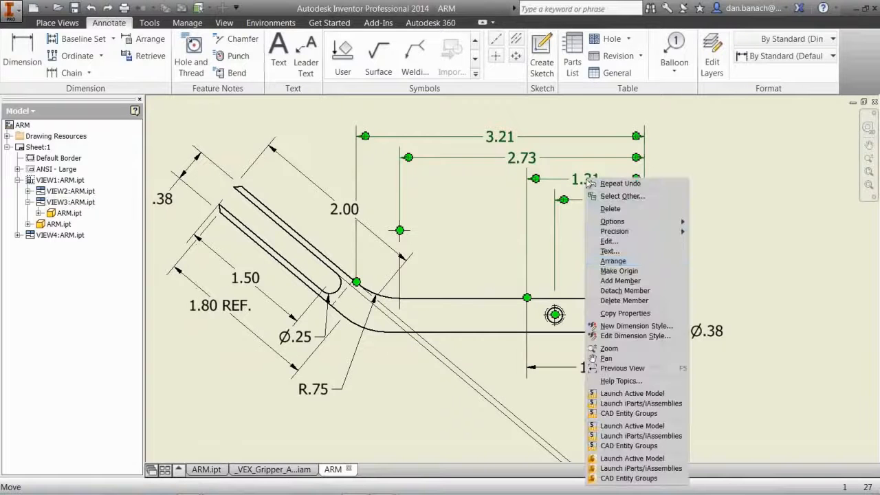
{"action": "left_click", "coordinate": [615, 301]}
Reposition the 2.73 member and space the remaining baseline set dimensions evenly with Arrange
{"action": "left_click", "coordinate": [534, 200]}
{"action": "left_click_drag", "start_coordinate": [535, 200], "coordinate": [484, 162]}
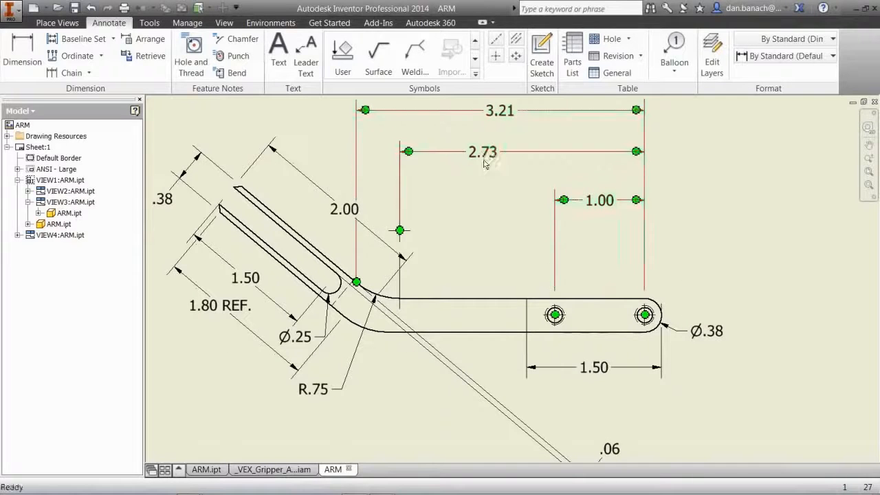
{"action": "right_click", "coordinate": [486, 158]}
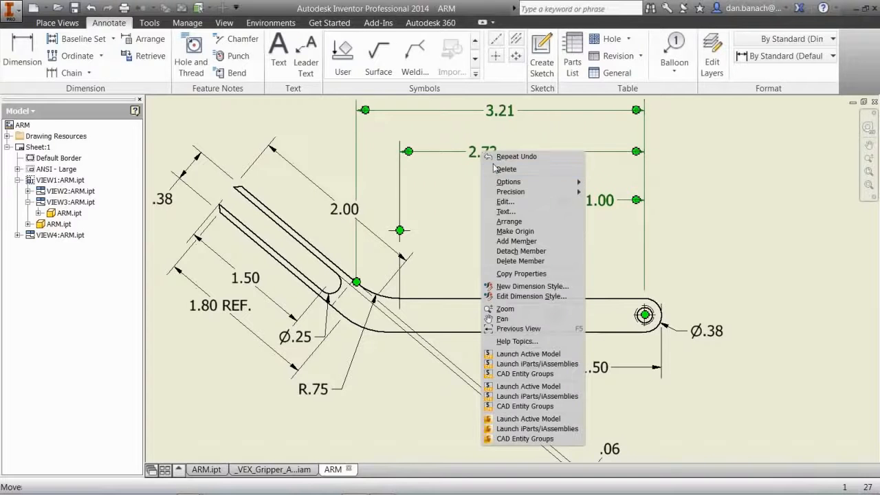
{"action": "left_click", "coordinate": [519, 222]}
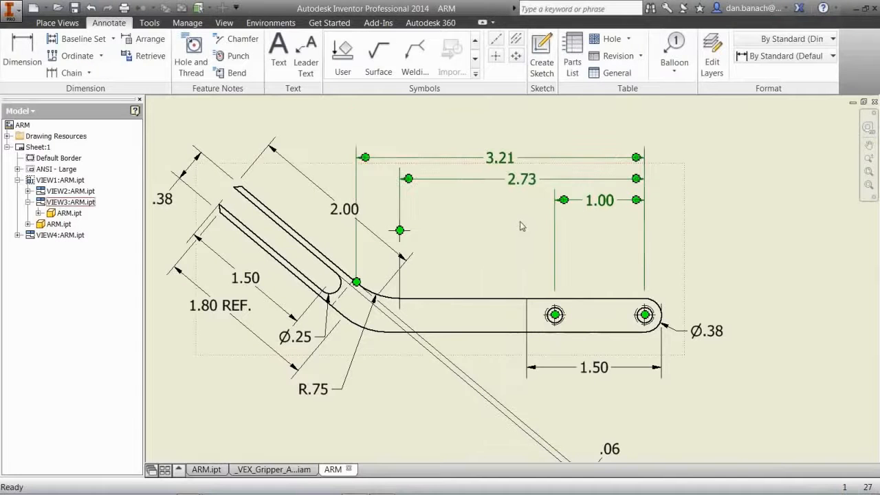
{"action": "left_click", "coordinate": [488, 249]}
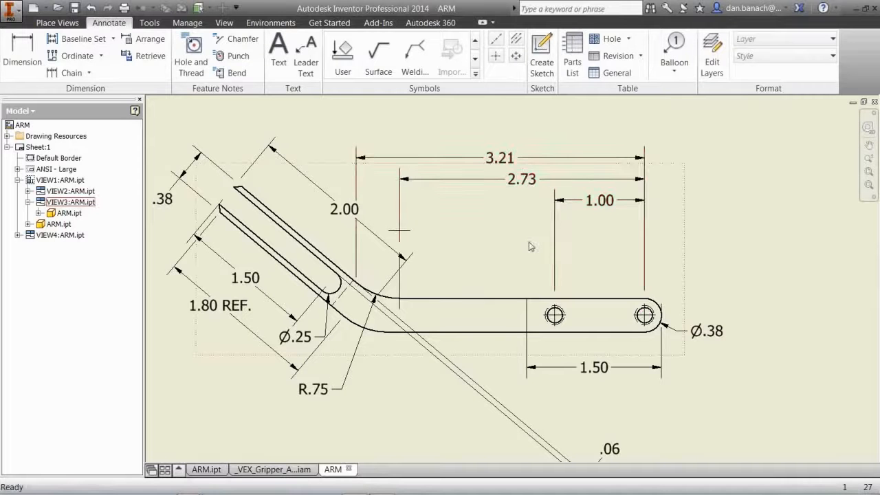
Delete the 1.50 dimension below the straight section and move the .06 thickness dimension up beside the slotted end
{"action": "left_click", "coordinate": [595, 367]}
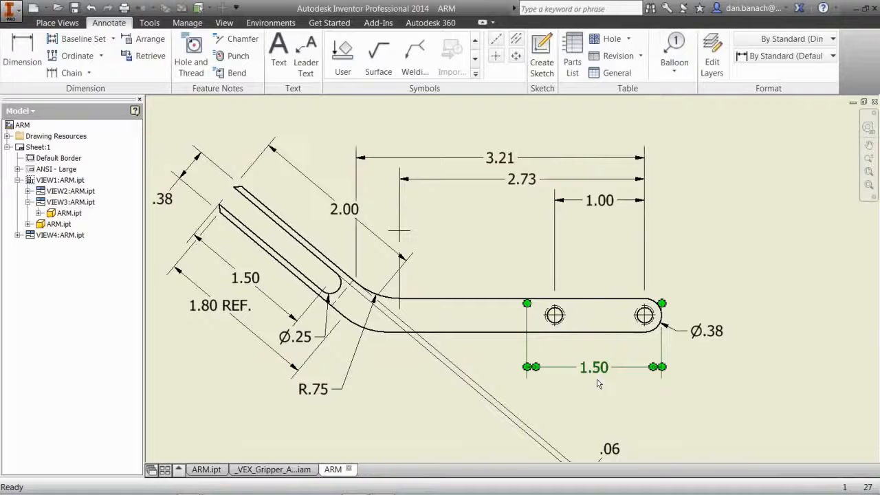
{"action": "key", "text": "Delete"}
{"action": "middle_click_drag", "start_coordinate": [595, 376], "coordinate": [620, 360]}
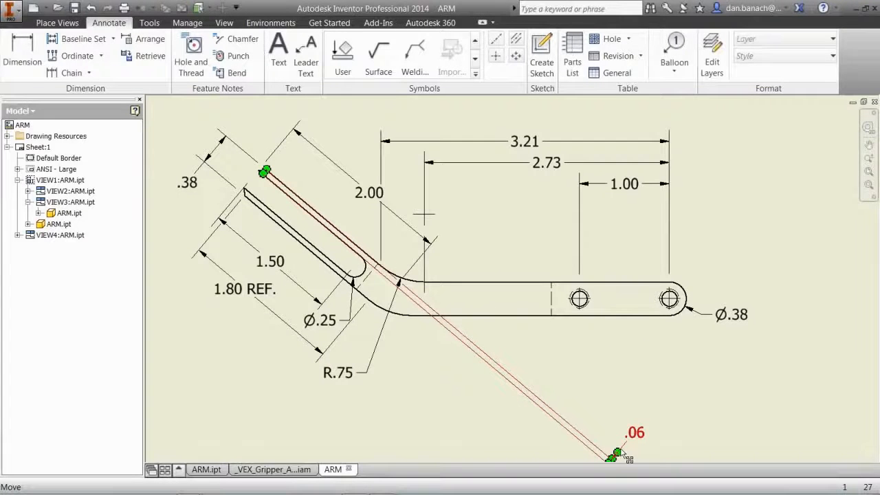
{"action": "left_click_drag", "start_coordinate": [619, 454], "coordinate": [237, 171]}
{"action": "left_click", "coordinate": [299, 167]}
Append the text "TYP." after the value of the .06 thickness dimension at the slotted end
{"action": "mouse_move", "coordinate": [299, 170]}
{"action": "middle_mouse_down"}
{"action": "mouse_move", "coordinate": [298, 222]}
{"action": "mouse_move", "coordinate": [337, 269]}
{"action": "mouse_move", "coordinate": [373, 289]}
{"action": "middle_mouse_up"}
{"action": "scroll", "coordinate": [297, 222], "scroll_direction": "up", "scroll_amount": 6}
{"action": "left_click", "coordinate": [341, 219]}
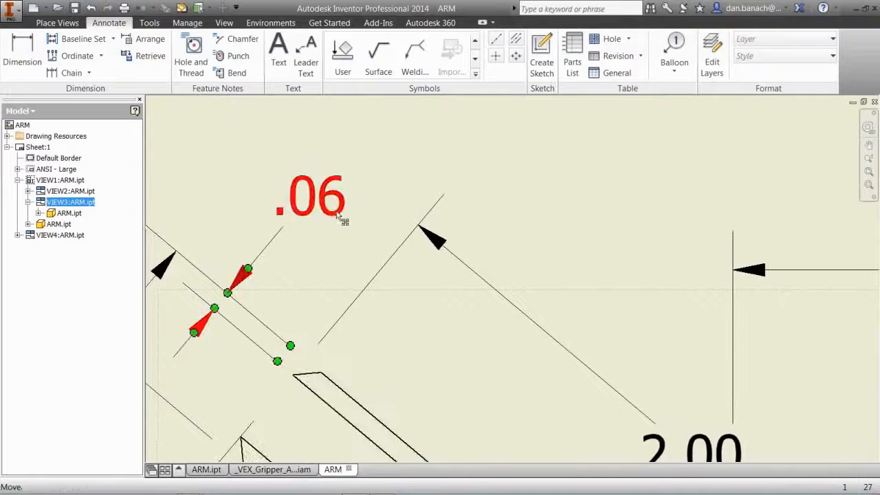
{"action": "double_click", "coordinate": [339, 201]}
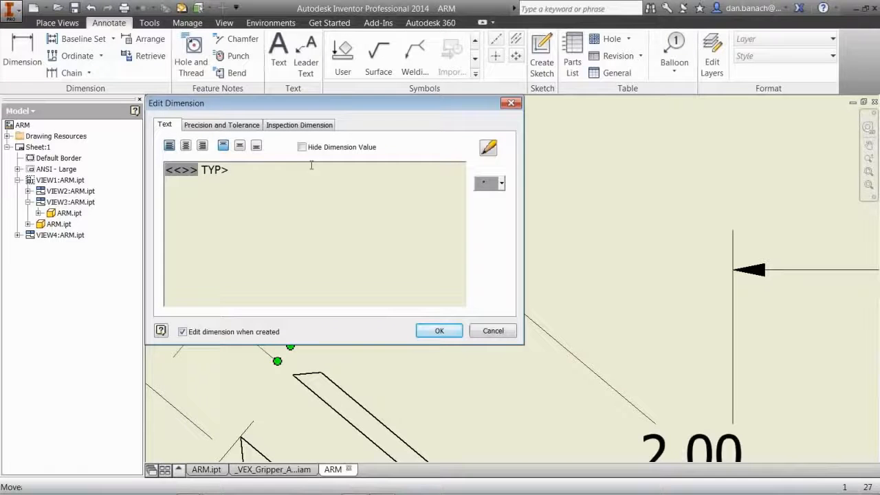
{"action": "left_click", "coordinate": [439, 331]}
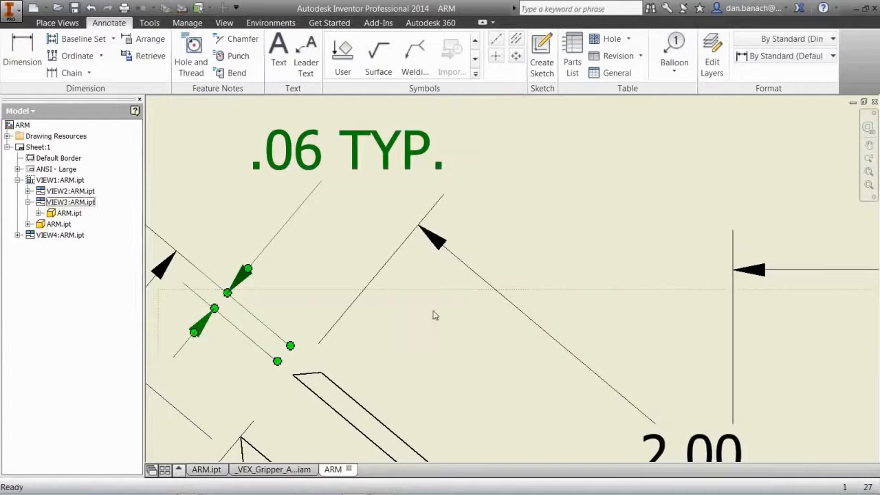
Create a new drawing from the English ANSI (in).idw template
{"action": "scroll", "coordinate": [543, 230], "scroll_direction": "down", "scroll_amount": 2}
{"action": "scroll", "coordinate": [536, 233], "scroll_direction": "down", "scroll_amount": 4}
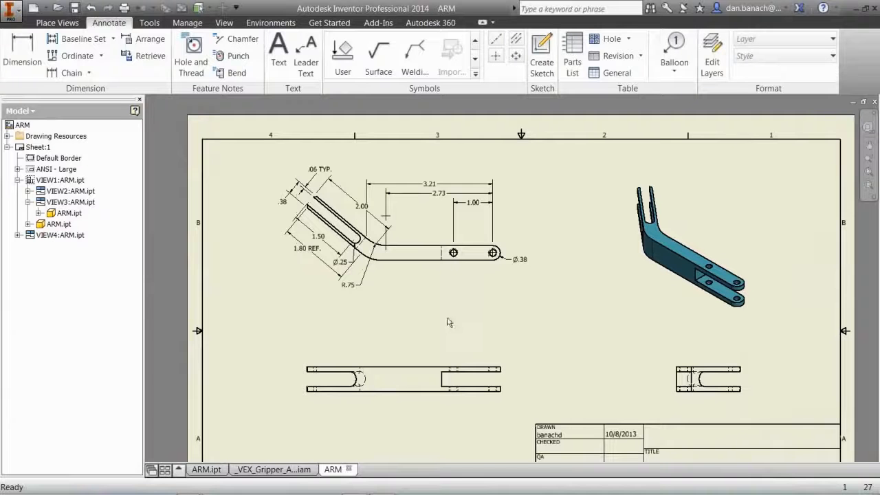
{"action": "left_click", "coordinate": [33, 9]}
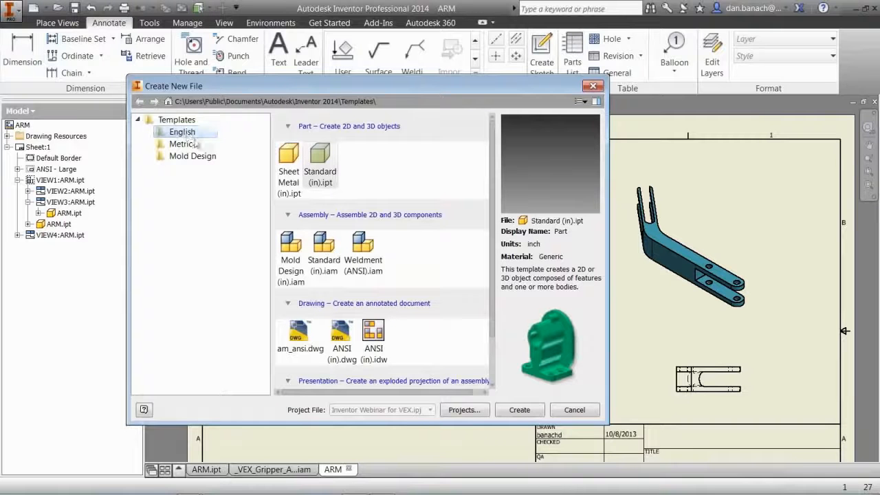
{"action": "left_click", "coordinate": [306, 354]}
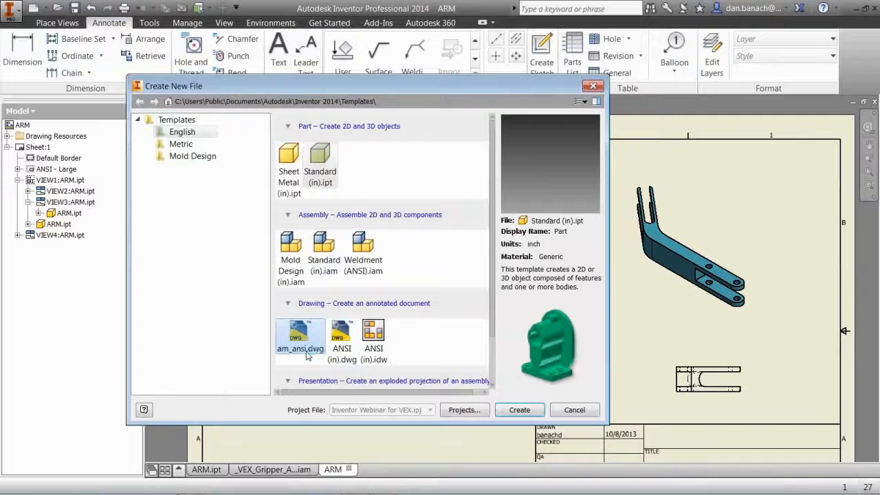
{"action": "left_click", "coordinate": [316, 342]}
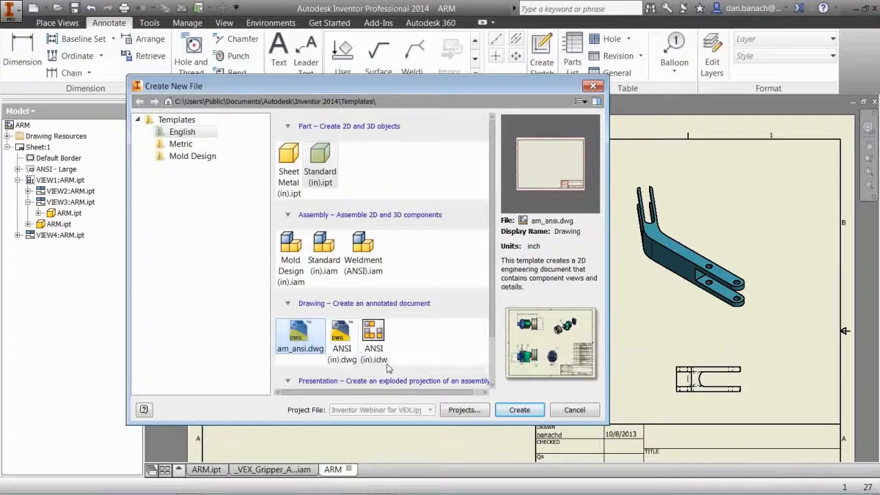
{"action": "left_click", "coordinate": [372, 340]}
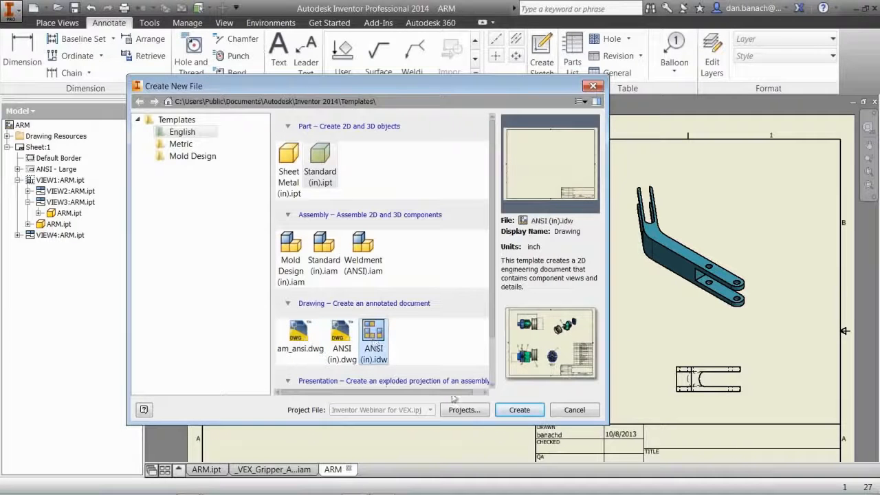
{"action": "left_click", "coordinate": [518, 411]}
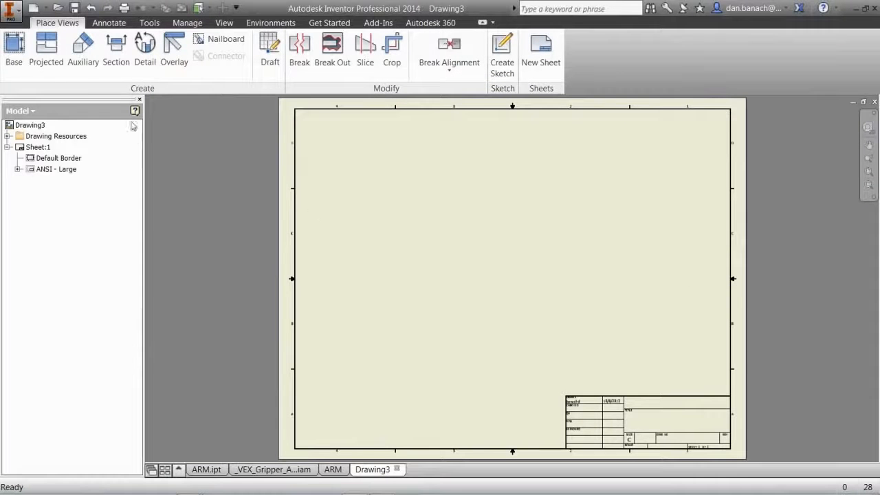
Place a 1:1 front base view of _VEX_Gripper_Assembly_Final with projected side, top and isometric views
{"action": "left_click", "coordinate": [13, 51]}
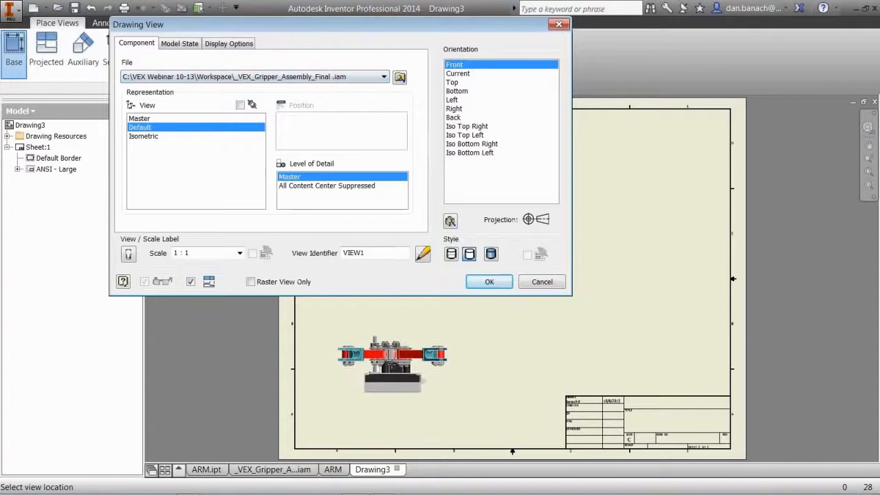
{"action": "left_click", "coordinate": [396, 358]}
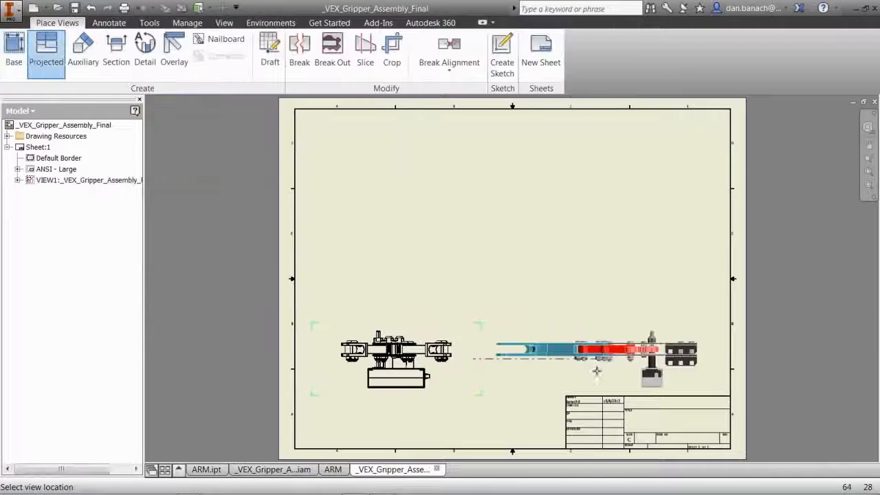
{"action": "left_click", "coordinate": [397, 206]}
{"action": "left_click", "coordinate": [628, 210]}
{"action": "right_click", "coordinate": [626, 205]}
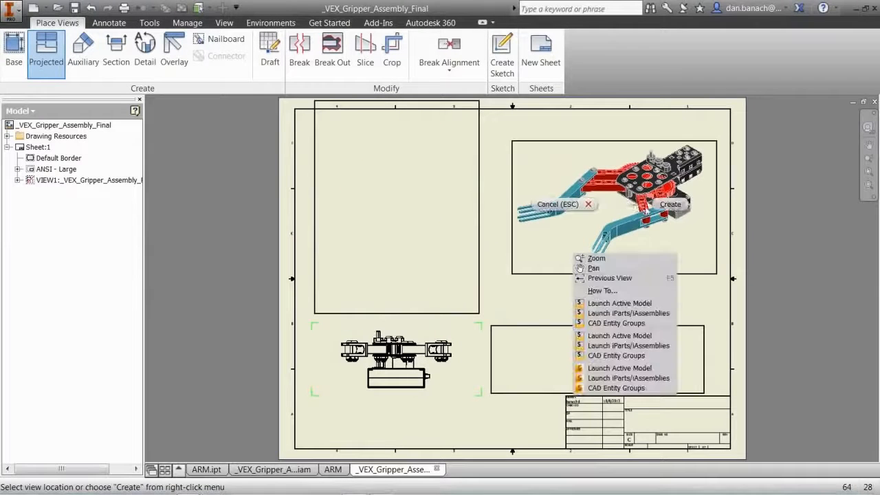
{"action": "left_click", "coordinate": [659, 205]}
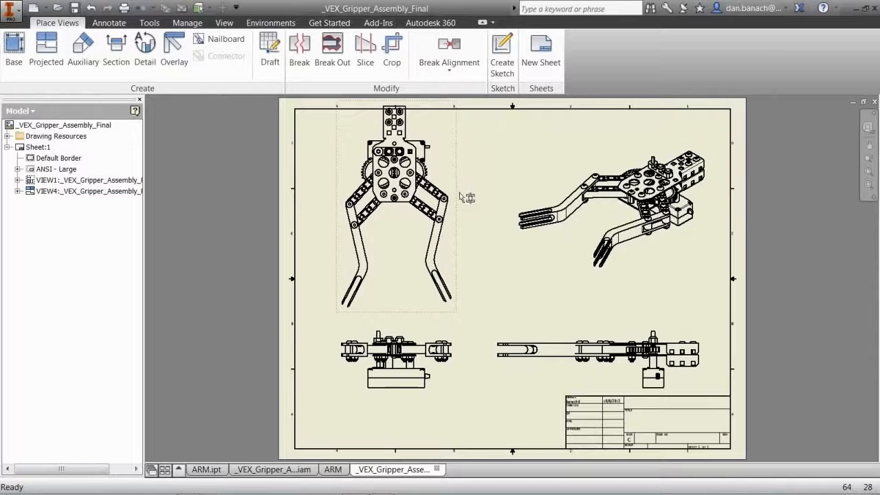
Move the top view of the gripper down inside the border and set the isometric view to shaded style
{"action": "left_click_drag", "start_coordinate": [462, 202], "coordinate": [464, 218]}
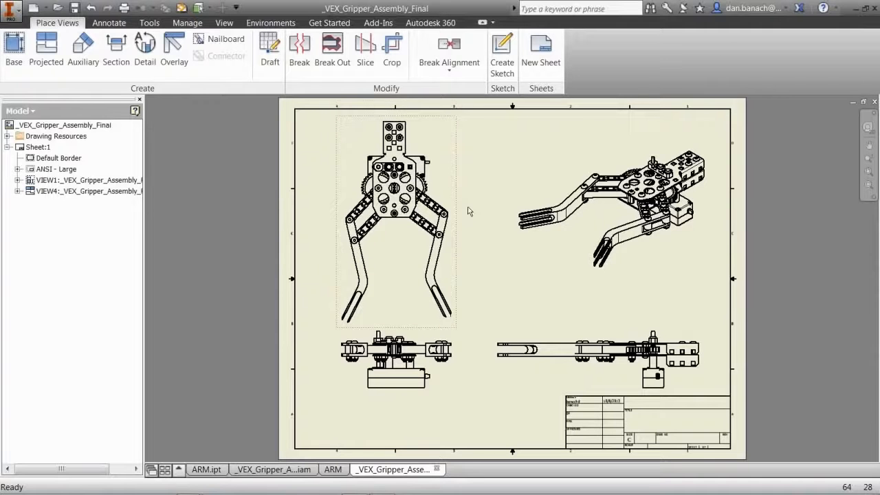
{"action": "double_click", "coordinate": [550, 158]}
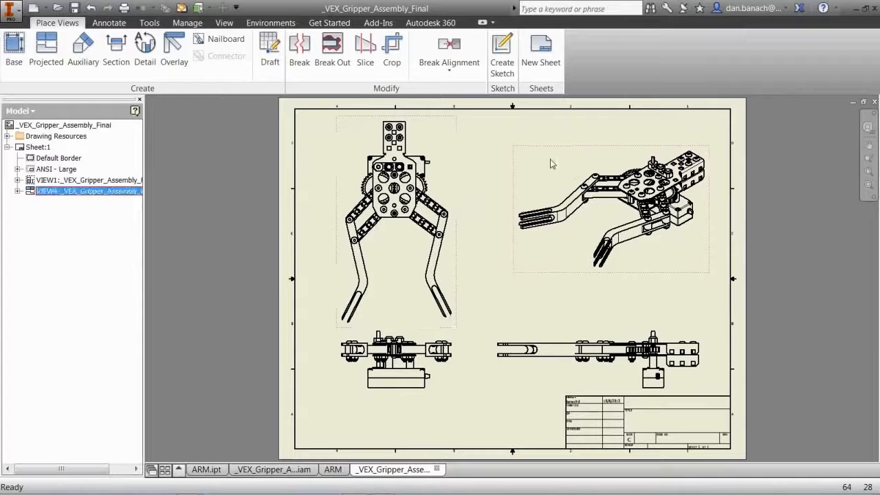
{"action": "left_click", "coordinate": [491, 253]}
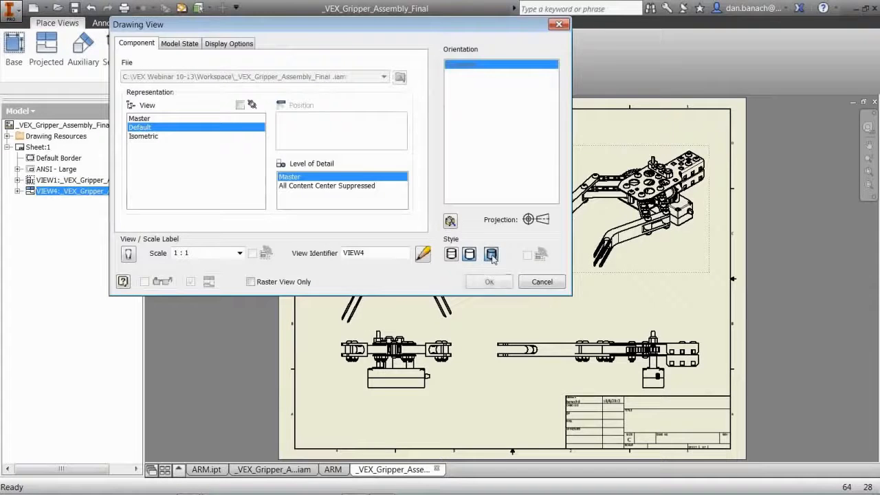
{"action": "left_click", "coordinate": [489, 281]}
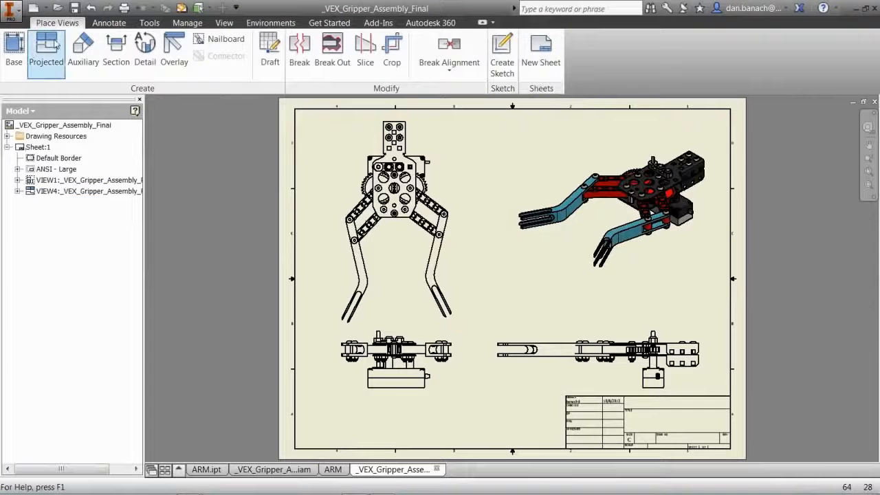
Dimension the gripper's overall height in the front view, from the motor housing's lower edge to the top of the shaft, placed beside the view
{"action": "left_click", "coordinate": [106, 25]}
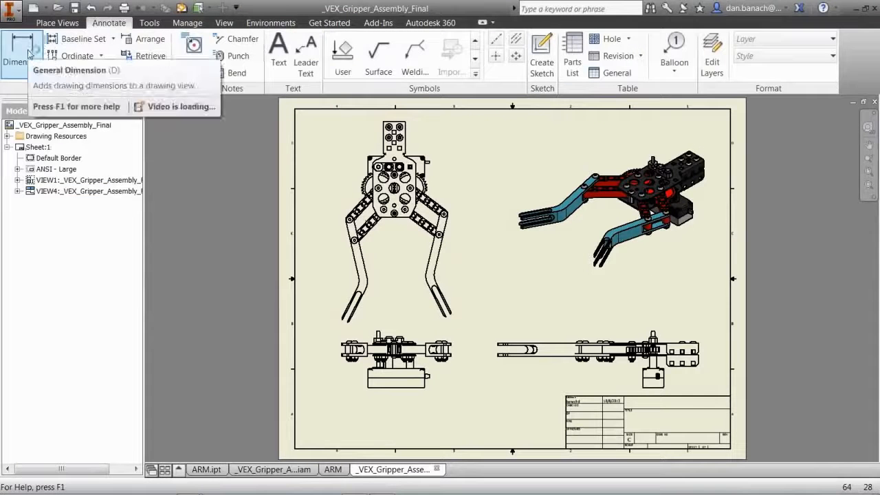
{"action": "right_click", "coordinate": [483, 178]}
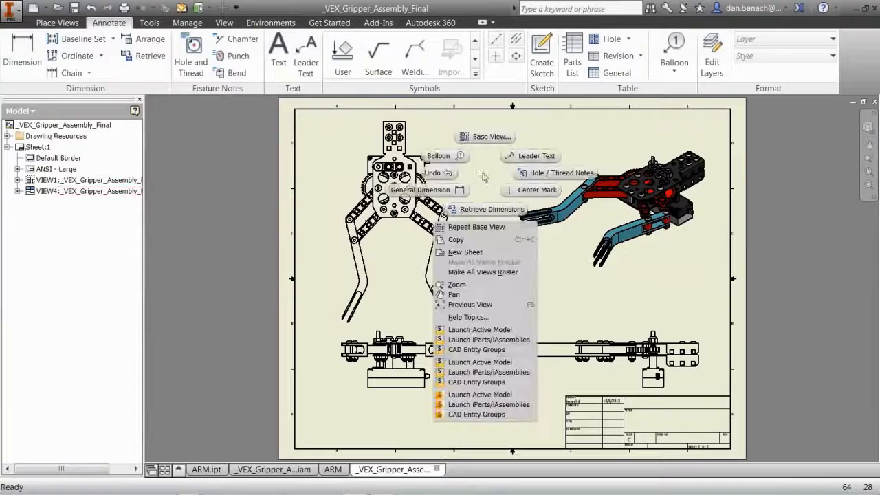
{"action": "left_click", "coordinate": [439, 194]}
{"action": "scroll", "coordinate": [368, 357], "scroll_direction": "down", "scroll_amount": 4}
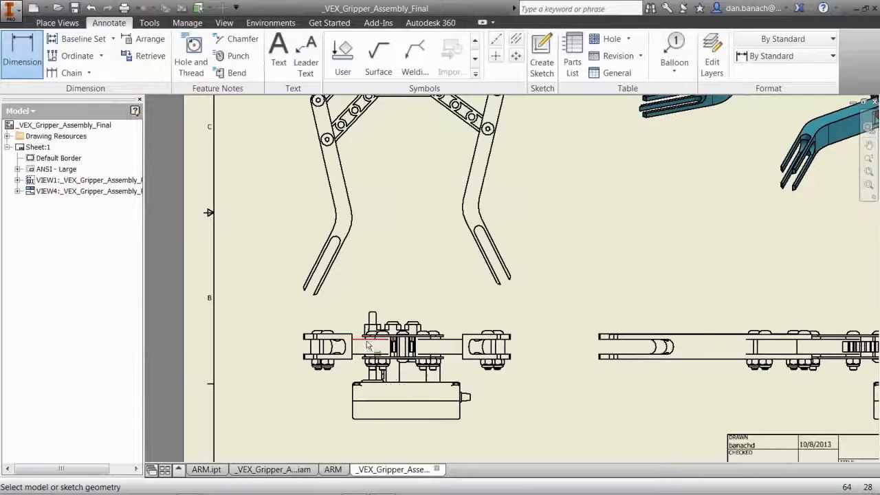
{"action": "left_click", "coordinate": [367, 418]}
{"action": "scroll", "coordinate": [356, 364], "scroll_direction": "down", "scroll_amount": 3}
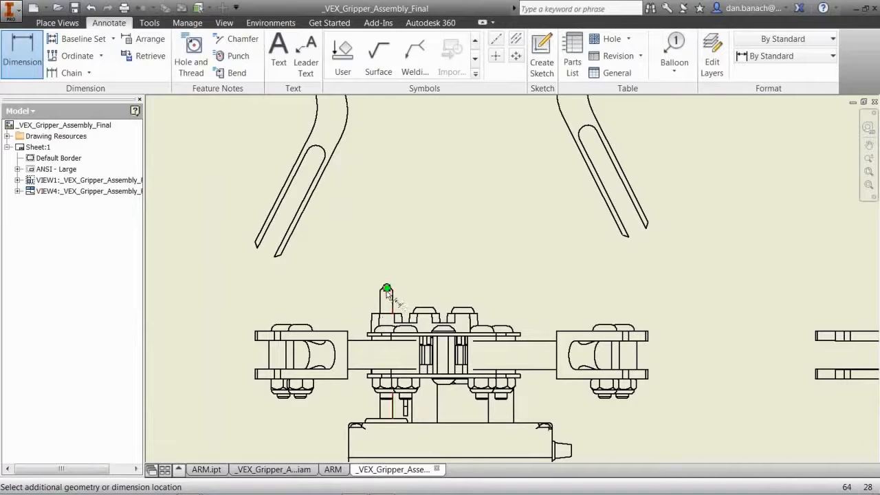
{"action": "left_click", "coordinate": [387, 289]}
{"action": "left_click", "coordinate": [210, 334]}
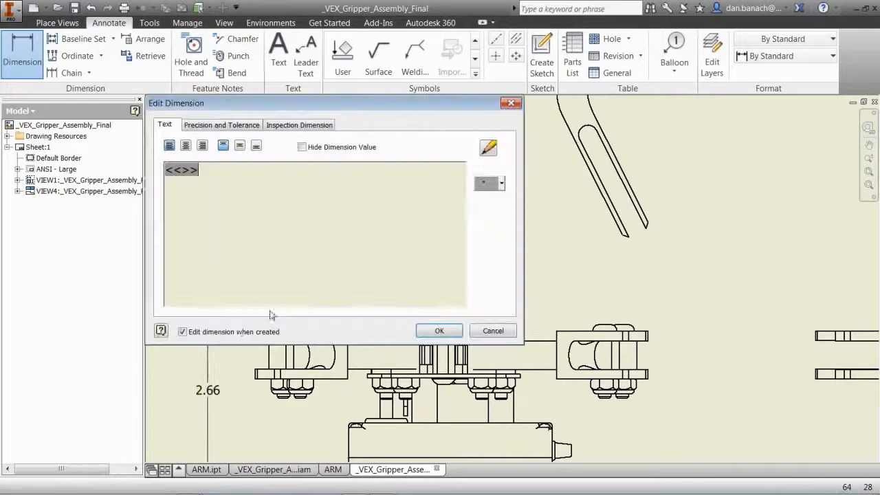
{"action": "left_click", "coordinate": [425, 330]}
Add an angular dimension between the inner edges of the two arms in the top view, with "REF." appended
{"action": "middle_click_drag", "start_coordinate": [422, 245], "coordinate": [413, 403]}
{"action": "scroll", "coordinate": [369, 277], "scroll_direction": "up", "scroll_amount": 3}
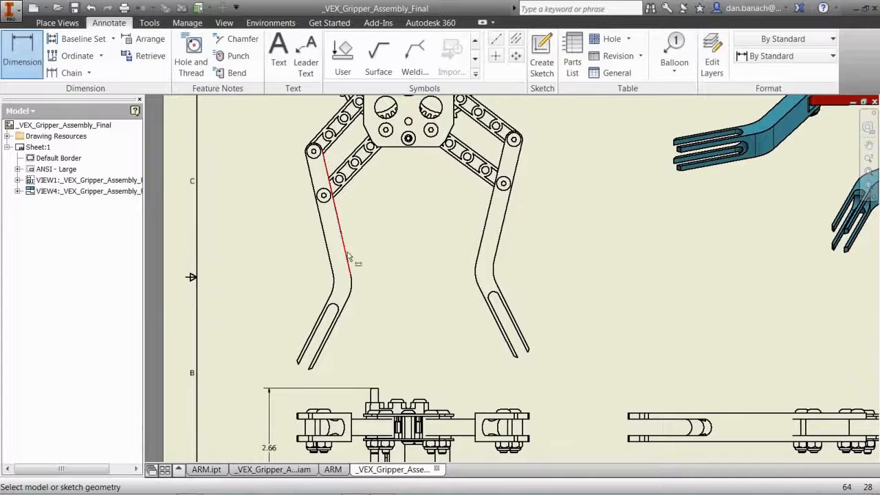
{"action": "left_click", "coordinate": [345, 255]}
{"action": "left_click", "coordinate": [479, 248]}
{"action": "left_click", "coordinate": [413, 237]}
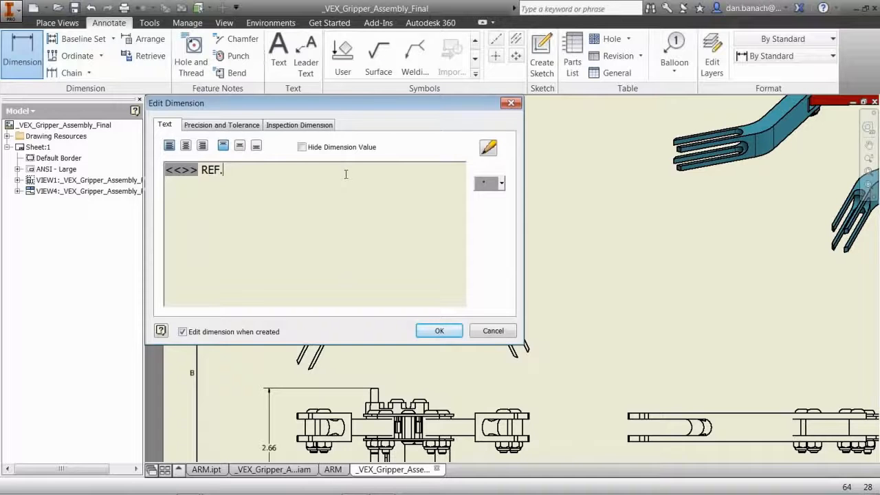
{"action": "left_click", "coordinate": [442, 332]}
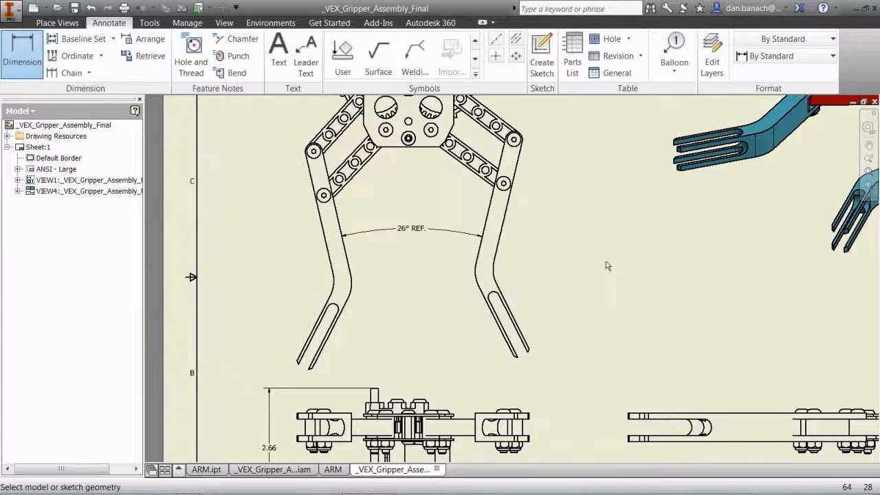
End dimensioning and move the shaded isometric view lower on the sheet
{"action": "scroll", "coordinate": [621, 278], "scroll_direction": "up", "scroll_amount": 3}
{"action": "mouse_move", "coordinate": [681, 280]}
{"action": "middle_mouse_down"}
{"action": "mouse_move", "coordinate": [503, 321]}
{"action": "mouse_move", "coordinate": [529, 283]}
{"action": "mouse_move", "coordinate": [511, 300]}
{"action": "middle_mouse_up"}
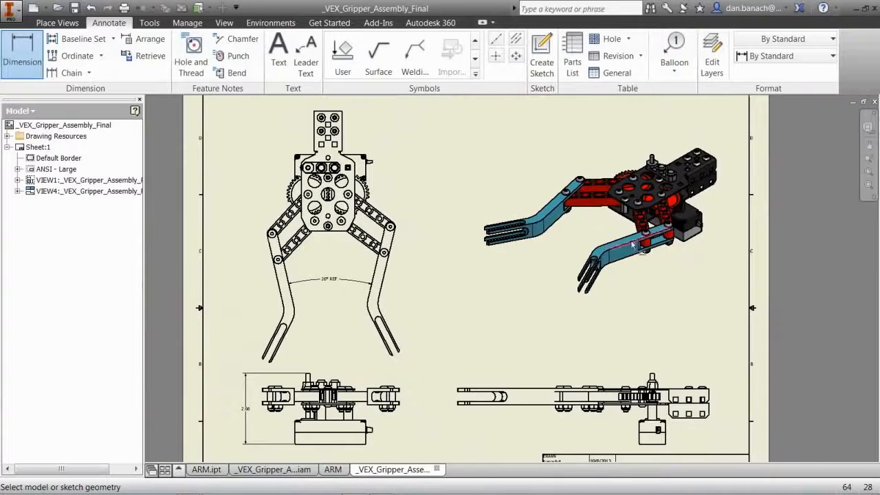
{"action": "scroll", "coordinate": [640, 301], "scroll_direction": "up", "scroll_amount": 3}
{"action": "scroll", "coordinate": [643, 288], "scroll_direction": "down", "scroll_amount": 3}
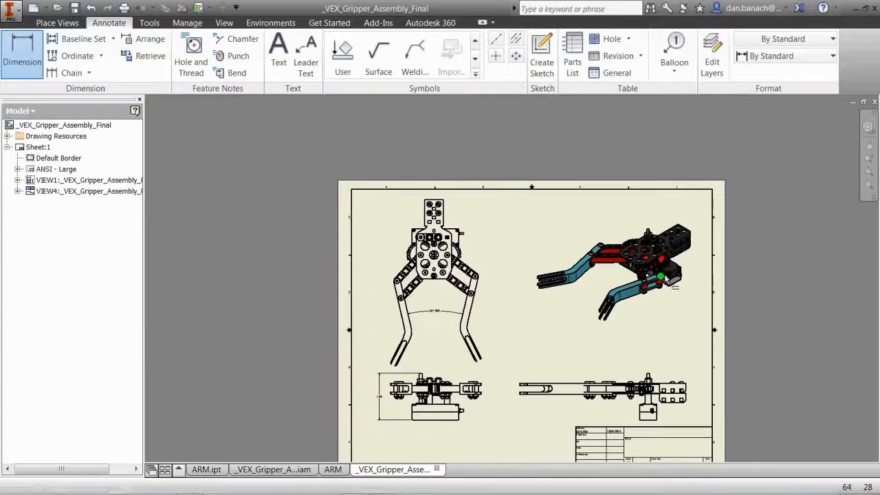
{"action": "key", "text": "Escape"}
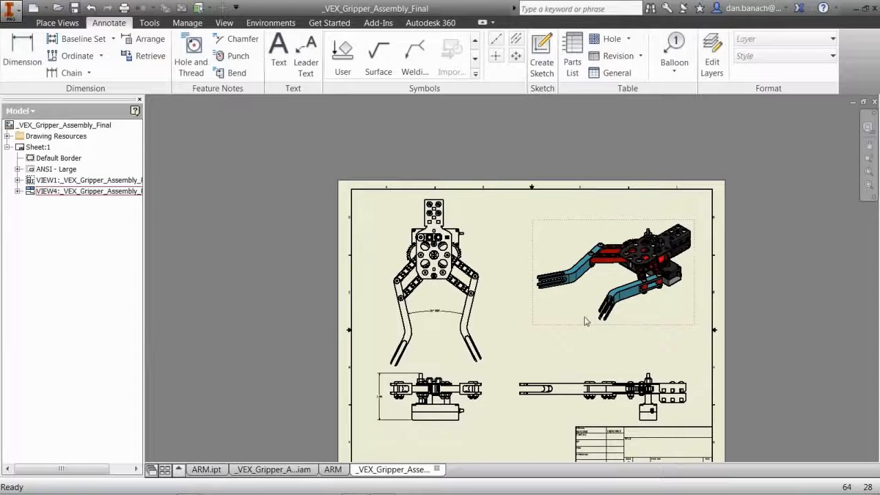
{"action": "left_click_drag", "start_coordinate": [584, 328], "coordinate": [575, 356]}
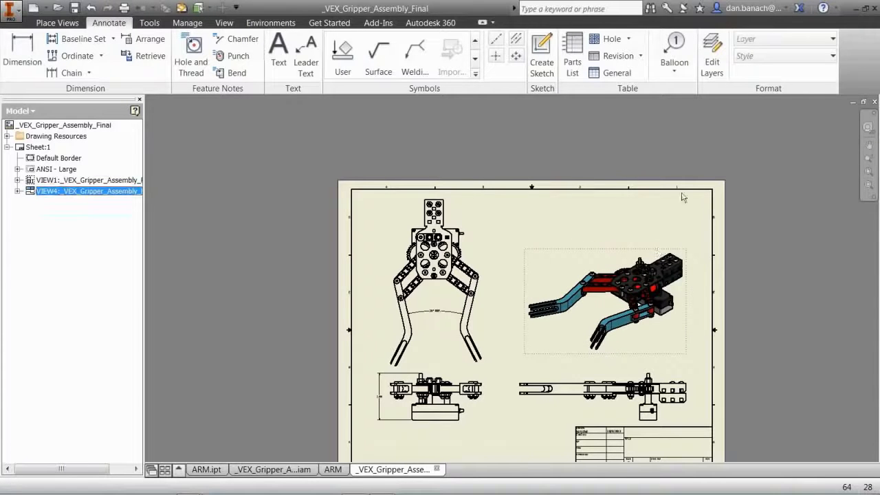
Set the isometric view's scale to 1/2
{"action": "double_click", "coordinate": [568, 270]}
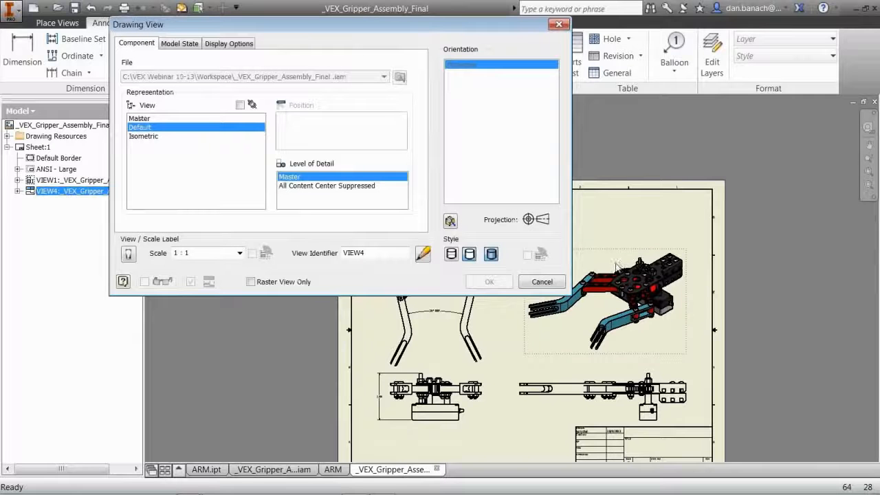
{"action": "left_click", "coordinate": [239, 253]}
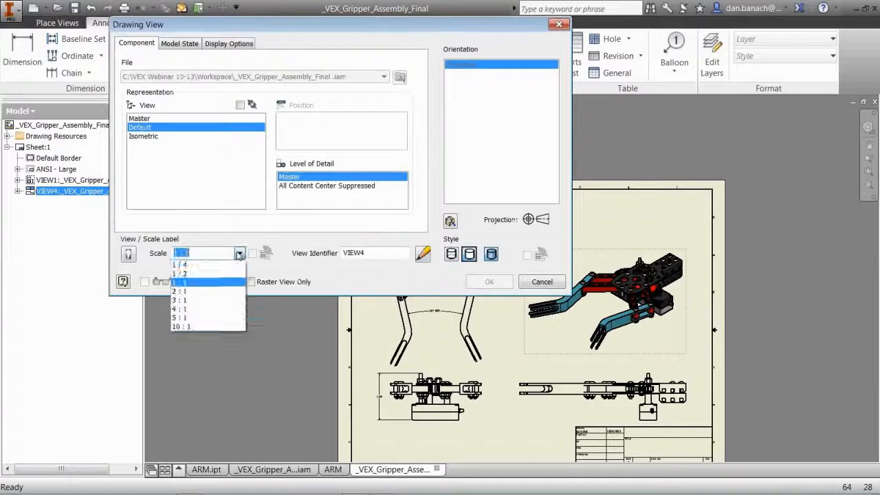
{"action": "left_click", "coordinate": [202, 273]}
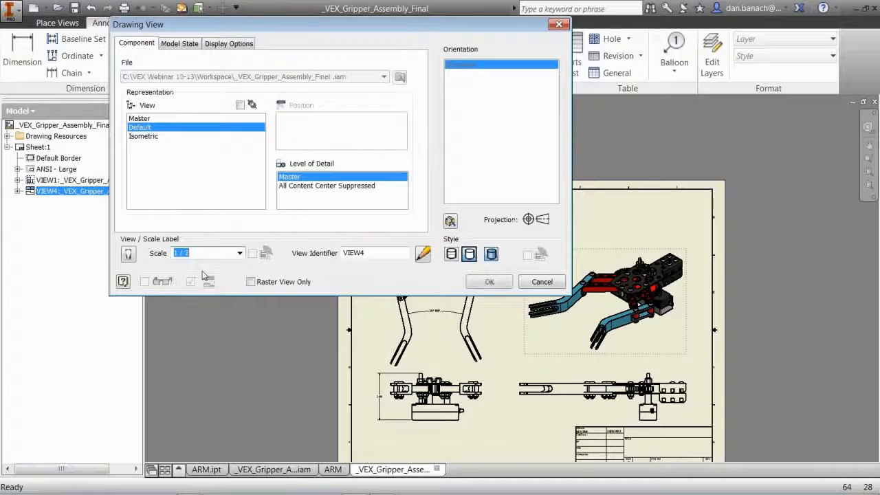
{"action": "left_click", "coordinate": [489, 282]}
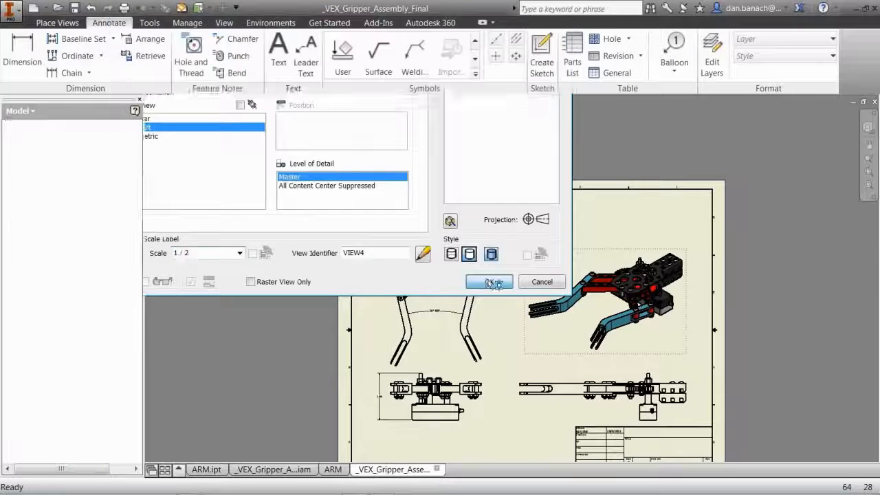
Set the isometric view's scale to .75
{"action": "double_click", "coordinate": [591, 284]}
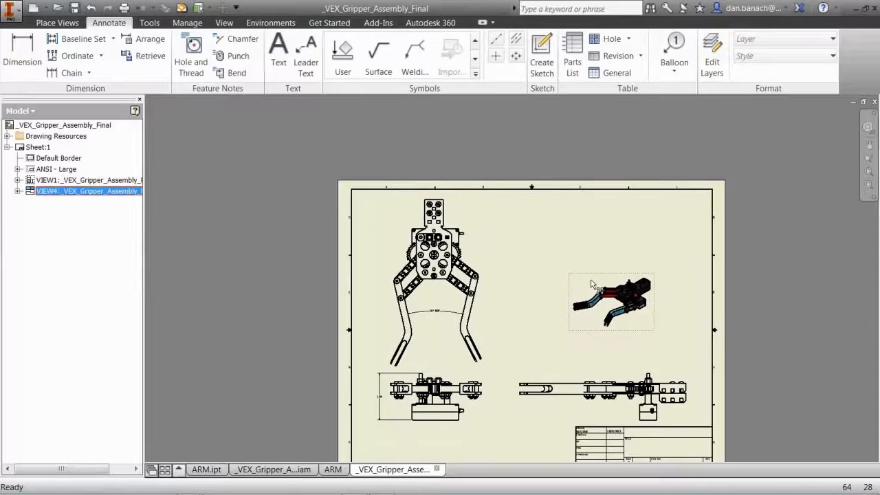
{"action": "left_click", "coordinate": [200, 253]}
{"action": "type", "text": ".7"}
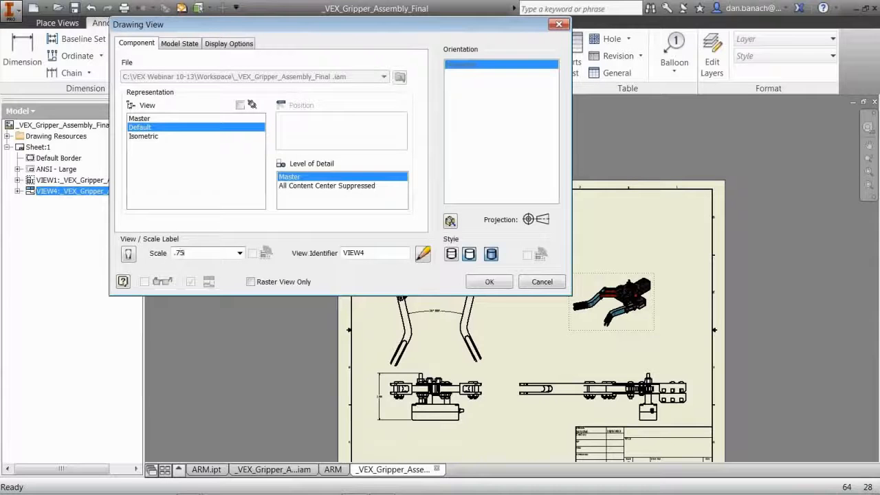
{"action": "type", "text": "5"}
{"action": "key", "text": "Return"}
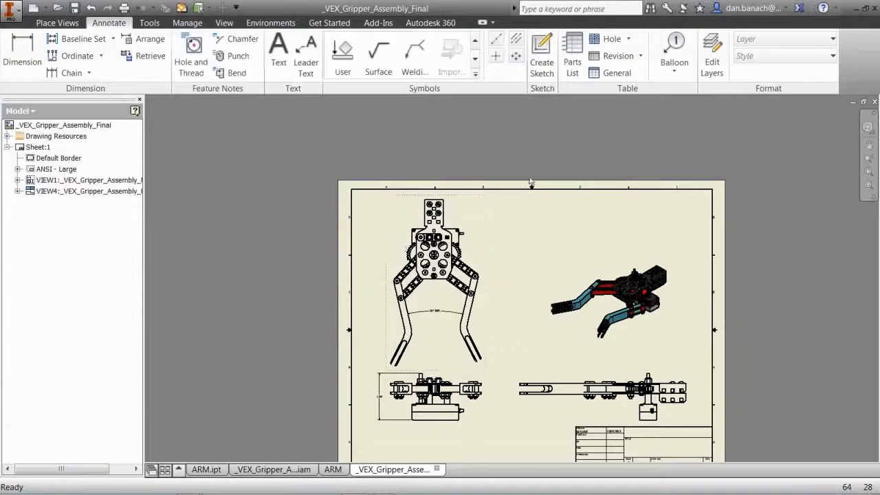
{"action": "scroll", "coordinate": [552, 295], "scroll_direction": "up", "scroll_amount": 3}
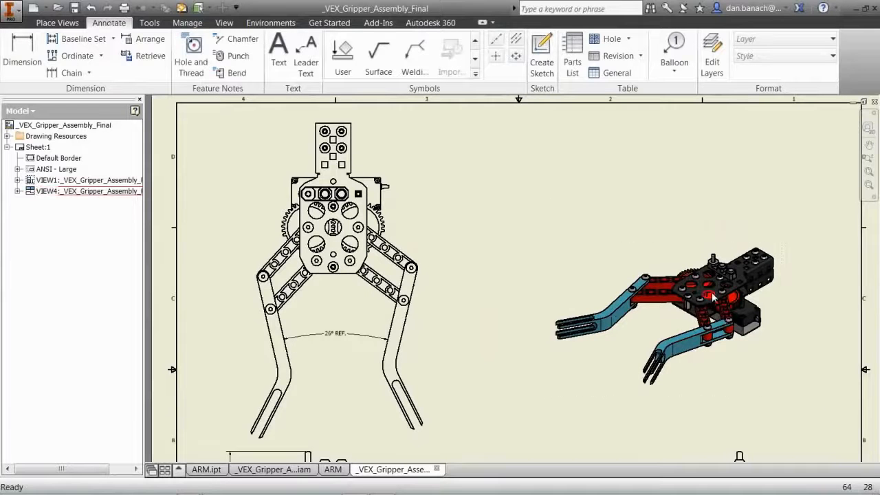
{"action": "scroll", "coordinate": [642, 327], "scroll_direction": "up", "scroll_amount": 5}
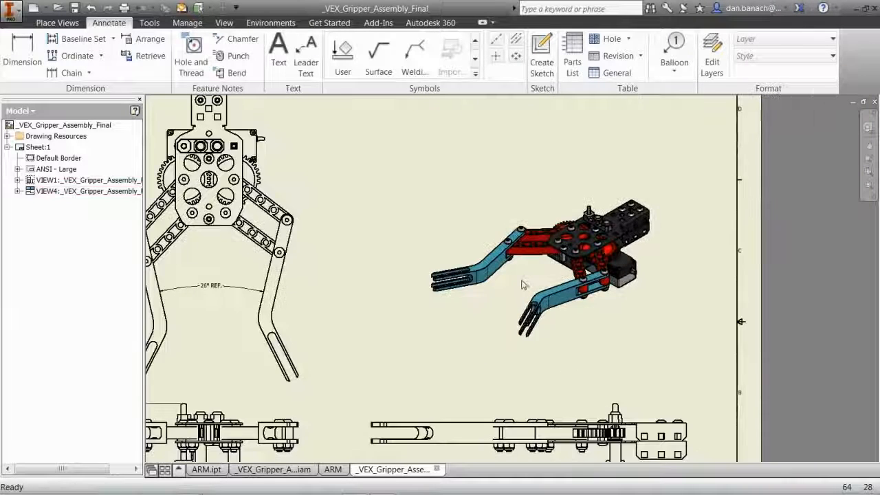
Start Auto Balloon on the shaded isometric view and select all of the gripper's components for ballooning
{"action": "mouse_move", "coordinate": [530, 283]}
{"action": "middle_mouse_down"}
{"action": "mouse_move", "coordinate": [524, 305]}
{"action": "mouse_move", "coordinate": [493, 316]}
{"action": "middle_mouse_up"}
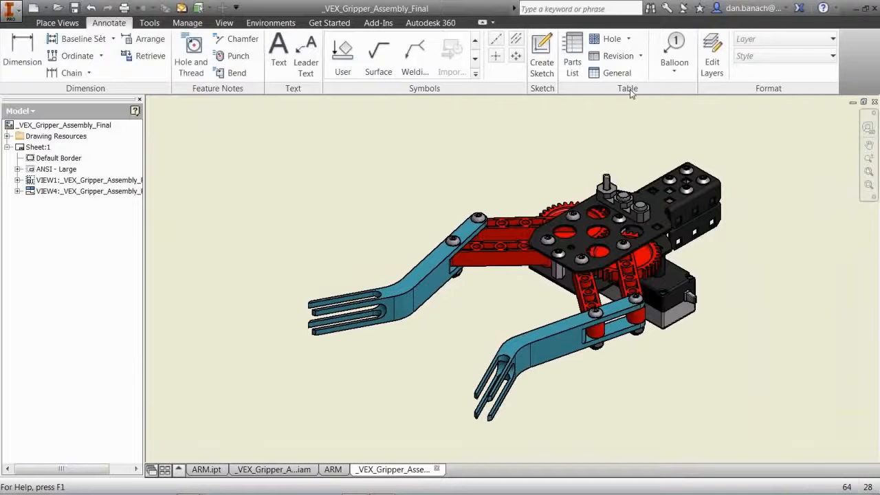
{"action": "left_click", "coordinate": [673, 66]}
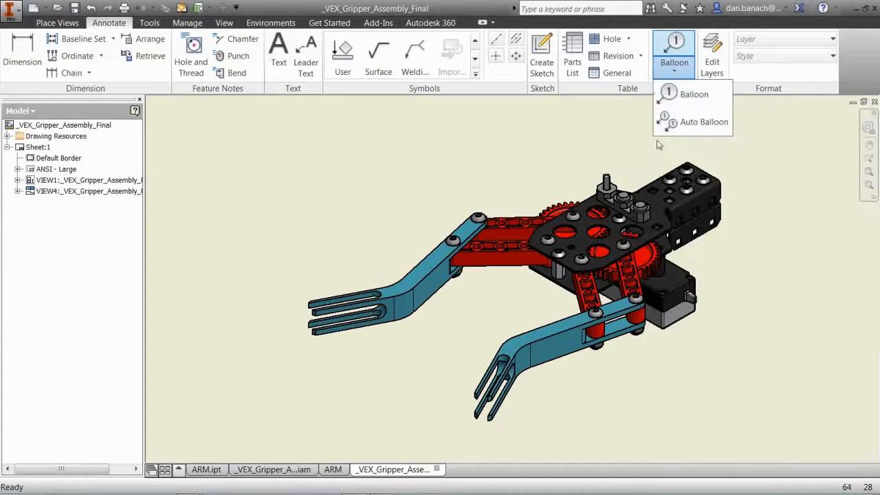
{"action": "left_click", "coordinate": [695, 123]}
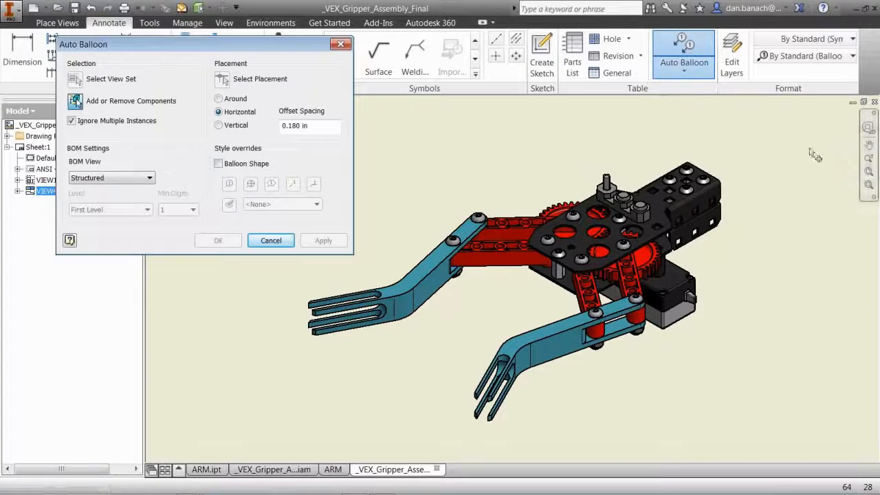
{"action": "left_click_drag", "start_coordinate": [741, 136], "coordinate": [273, 443]}
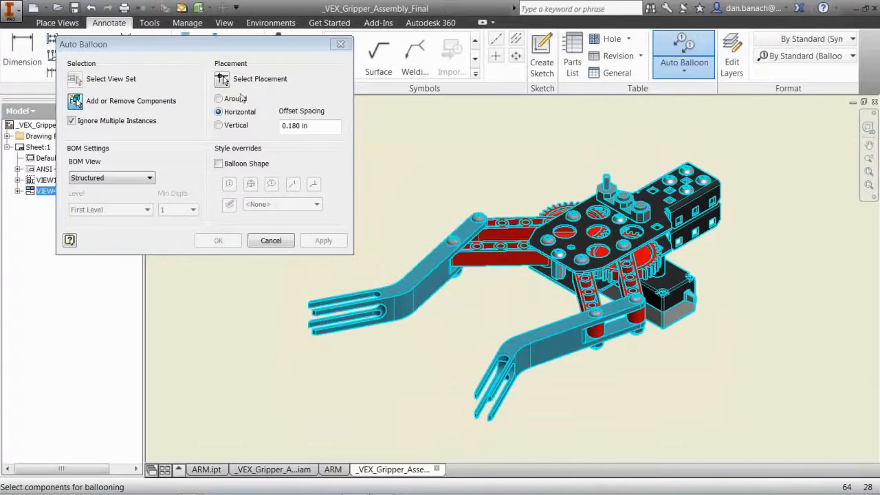
Place the balloons around the shaded isometric view with an offset spacing of .25 in
{"action": "left_click", "coordinate": [222, 80]}
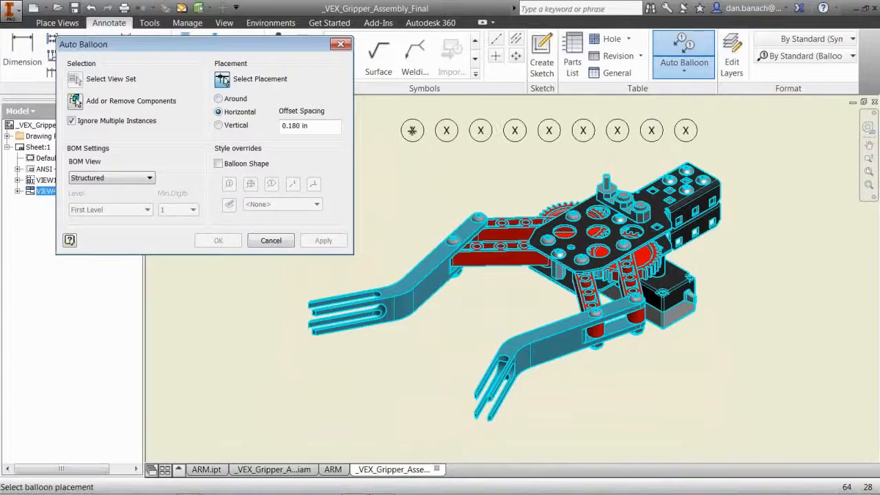
{"action": "left_click", "coordinate": [219, 125]}
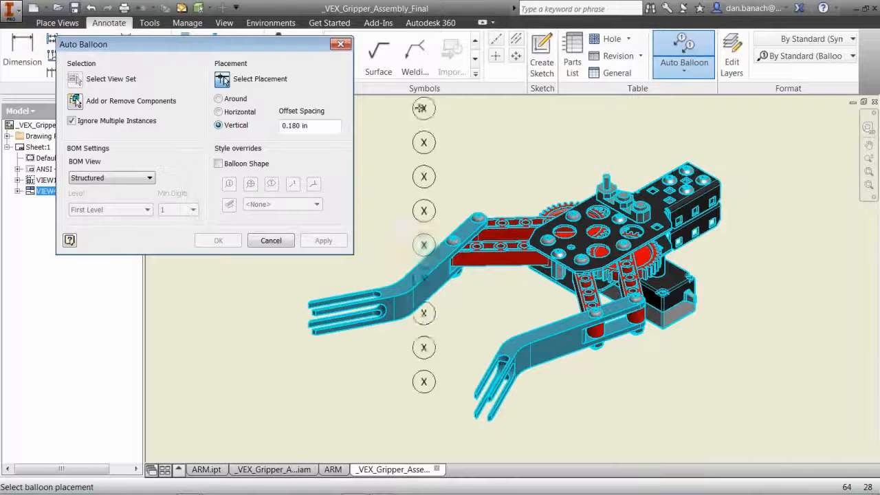
{"action": "left_click_drag", "start_coordinate": [301, 125], "coordinate": [231, 112]}
{"action": "type", "text": ".25"}
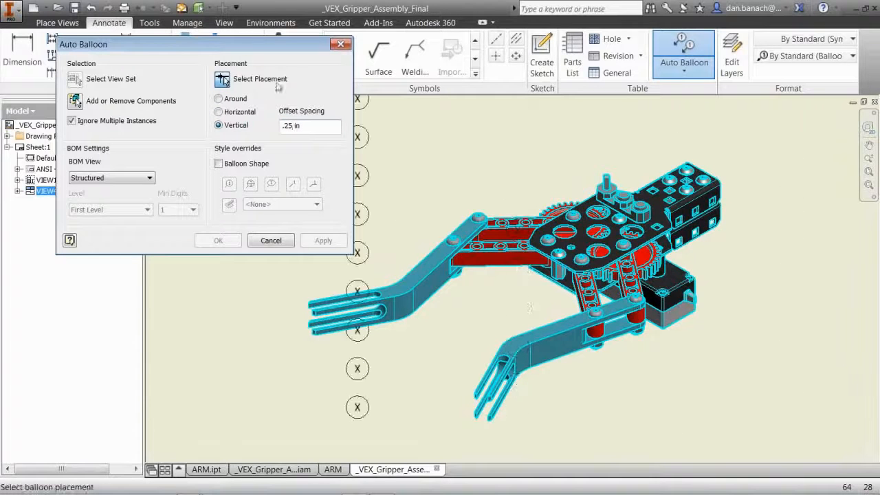
{"action": "left_click", "coordinate": [218, 99]}
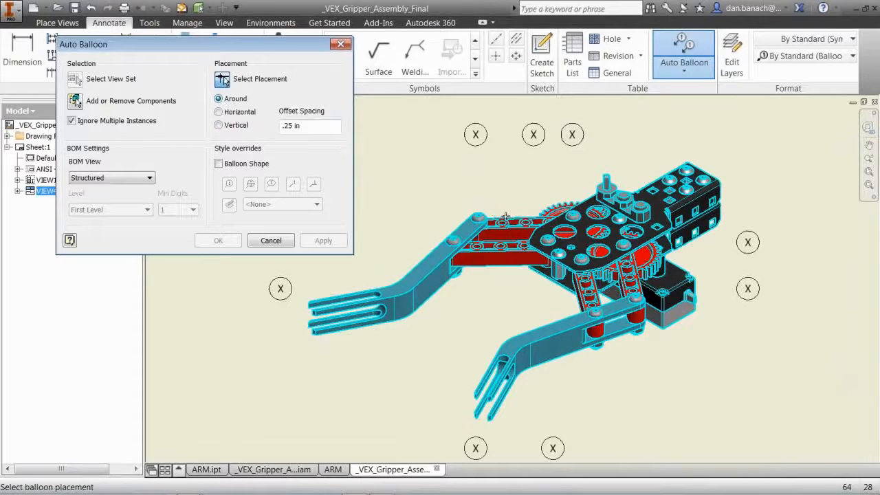
{"action": "scroll", "coordinate": [506, 216], "scroll_direction": "down", "scroll_amount": 3}
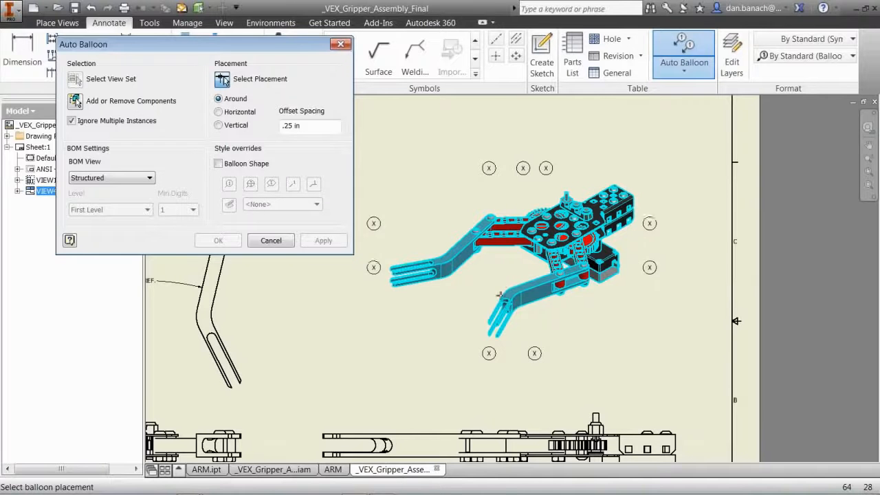
{"action": "left_click", "coordinate": [526, 327]}
{"action": "left_click", "coordinate": [218, 240]}
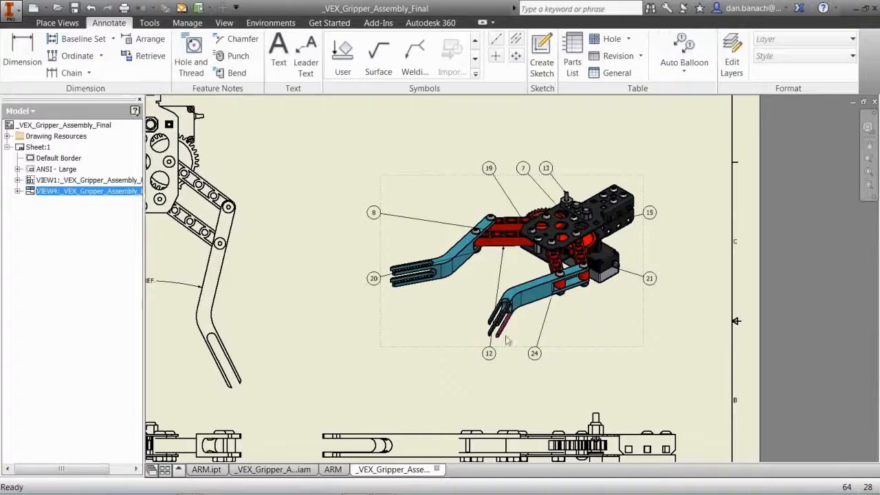
Try reattaching the item 24 balloon's leader to the nut under the front arm
{"action": "scroll", "coordinate": [507, 363], "scroll_direction": "up", "scroll_amount": 2}
{"action": "scroll", "coordinate": [614, 296], "scroll_direction": "up", "scroll_amount": 2}
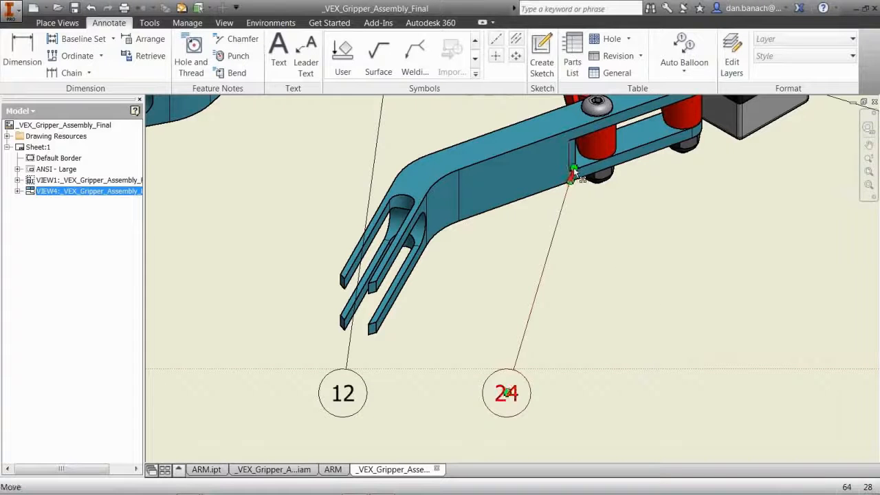
{"action": "left_click_drag", "start_coordinate": [574, 169], "coordinate": [595, 188]}
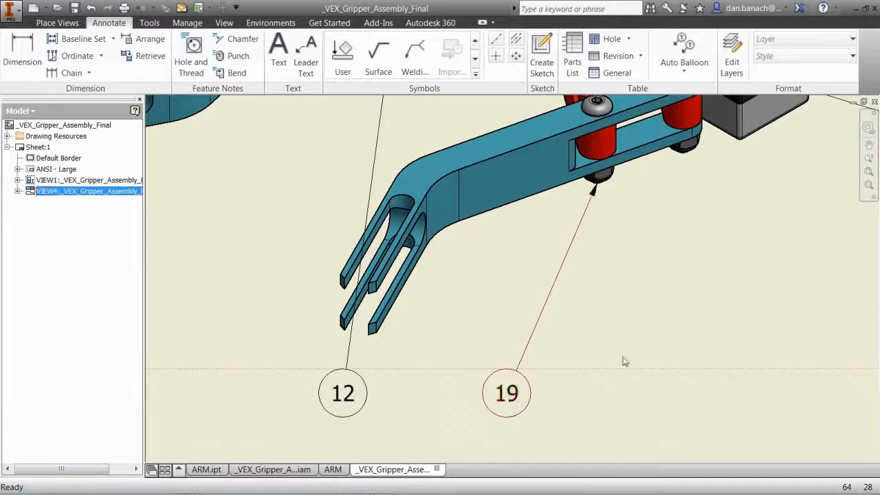
Move that balloon's leader arrow from the nut to the lower edge of the front arm
{"action": "left_click", "coordinate": [595, 188]}
{"action": "left_click_drag", "start_coordinate": [596, 188], "coordinate": [527, 201]}
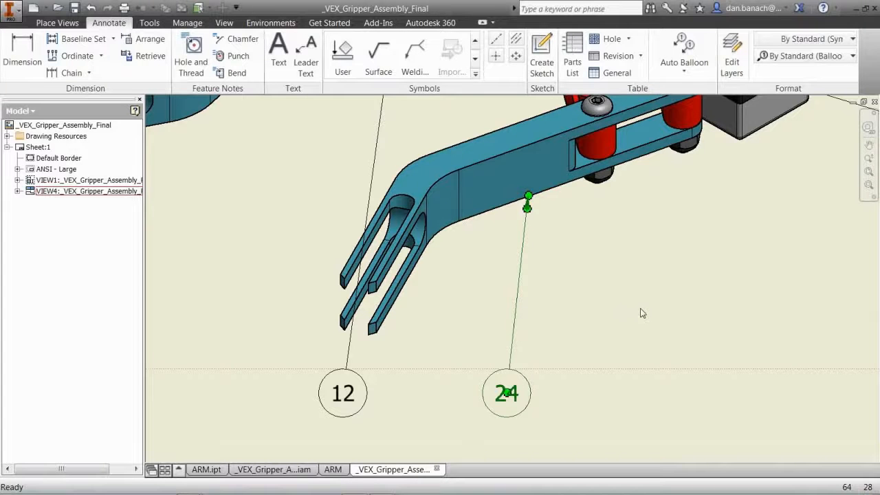
{"action": "left_click", "coordinate": [652, 359]}
{"action": "scroll", "coordinate": [652, 359], "scroll_direction": "down", "scroll_amount": 3}
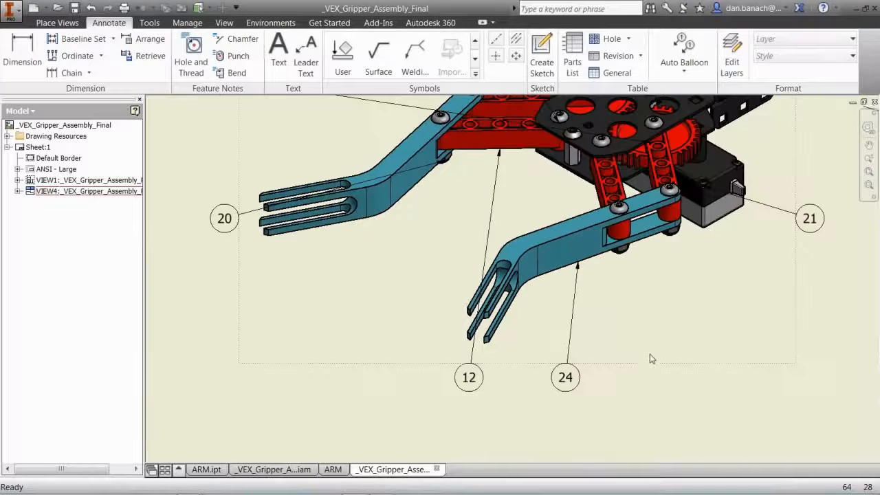
{"action": "scroll", "coordinate": [644, 363], "scroll_direction": "down", "scroll_amount": 3}
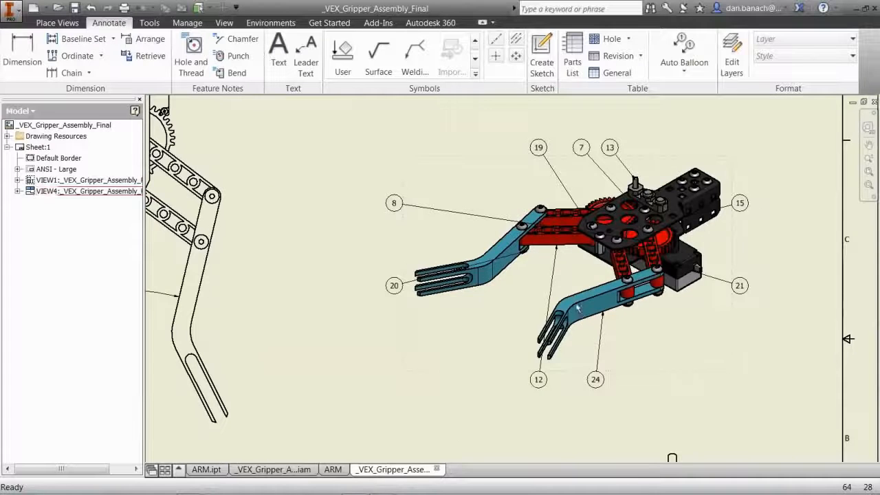
Create a parts list from the shaded isometric view and place it in the upper-right corner of the sheet border
{"action": "middle_click_drag", "start_coordinate": [517, 348], "coordinate": [487, 328]}
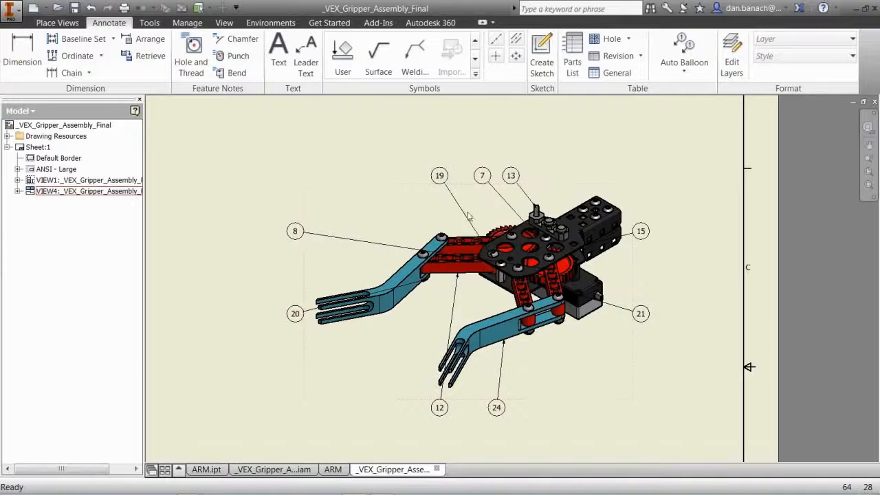
{"action": "mouse_move", "coordinate": [530, 250]}
{"action": "middle_mouse_down"}
{"action": "mouse_move", "coordinate": [510, 305]}
{"action": "mouse_move", "coordinate": [491, 327]}
{"action": "mouse_move", "coordinate": [504, 348]}
{"action": "middle_mouse_up"}
{"action": "mouse_move", "coordinate": [530, 235]}
{"action": "middle_mouse_down"}
{"action": "mouse_move", "coordinate": [507, 291]}
{"action": "mouse_move", "coordinate": [503, 279]}
{"action": "middle_mouse_up"}
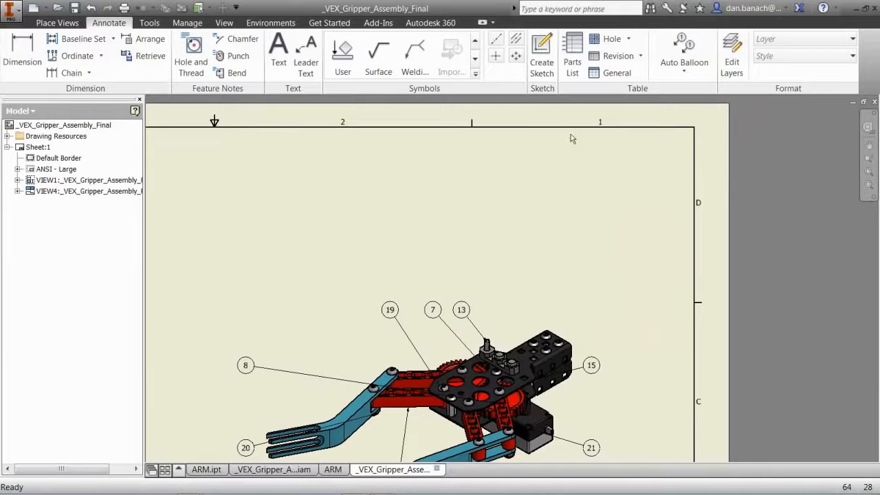
{"action": "left_click", "coordinate": [581, 73]}
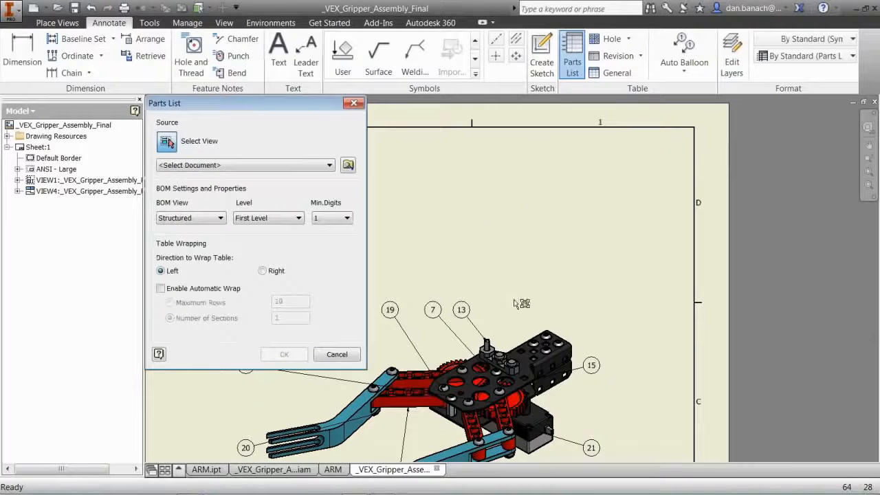
{"action": "left_click", "coordinate": [515, 331]}
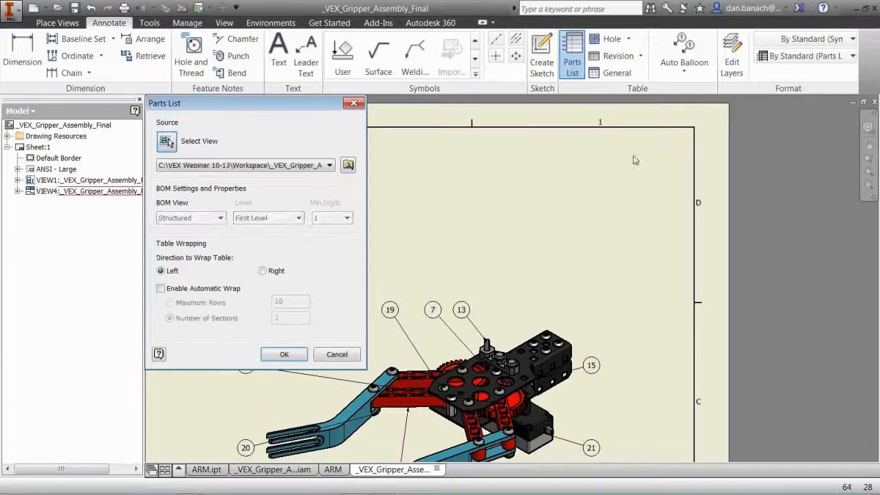
{"action": "left_click", "coordinate": [283, 354]}
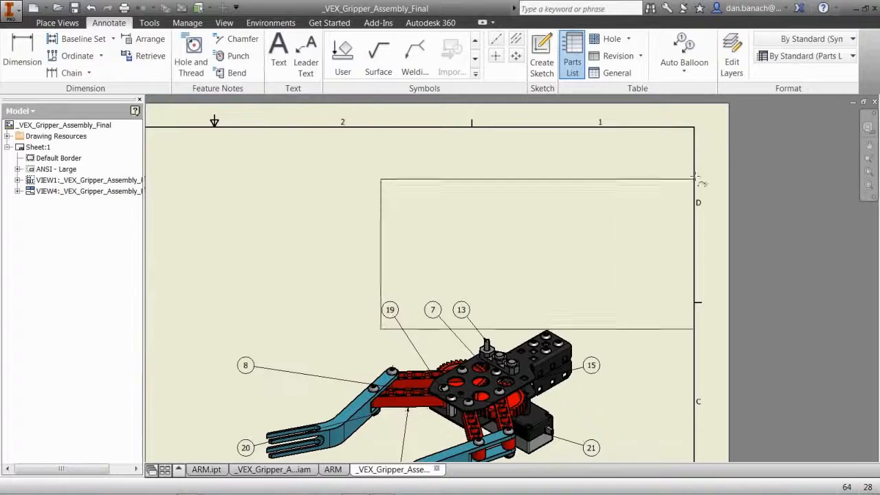
{"action": "left_click", "coordinate": [694, 127]}
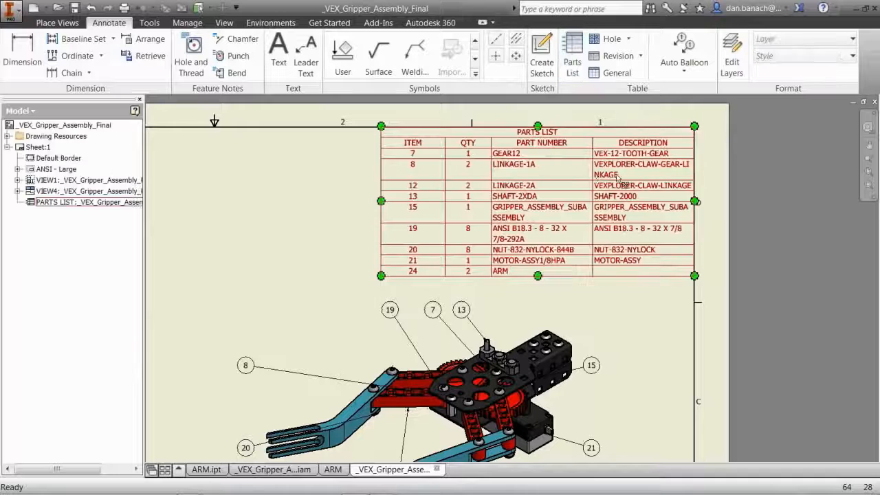
Renumber the parts list items sequentially from 1 to 9 and apply the change
{"action": "scroll", "coordinate": [604, 190], "scroll_direction": "down", "scroll_amount": 5}
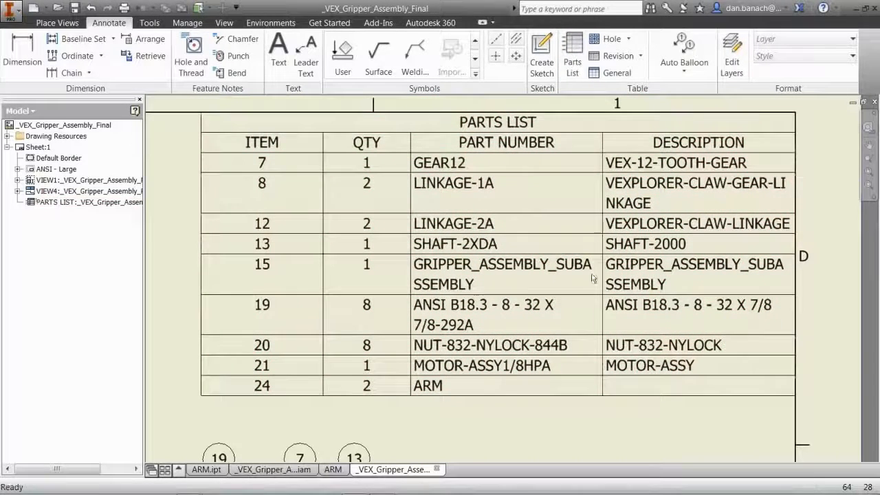
{"action": "left_click", "coordinate": [448, 194]}
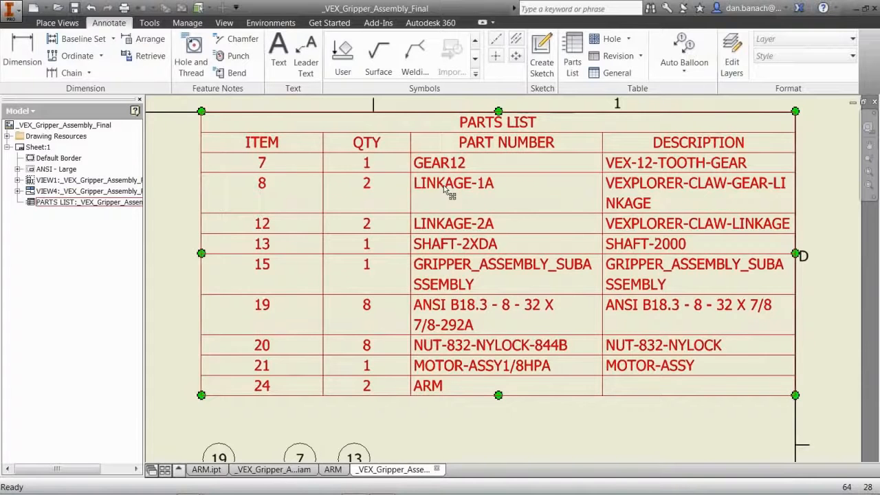
{"action": "double_click", "coordinate": [449, 194]}
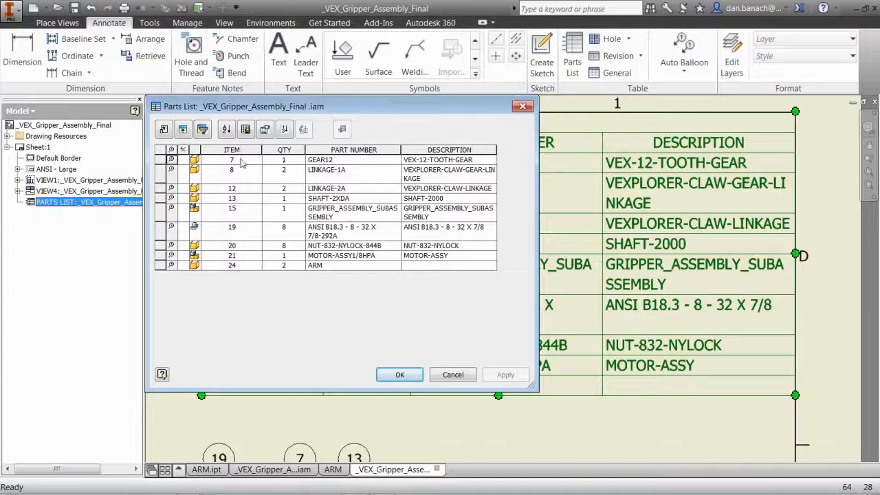
{"action": "left_click", "coordinate": [285, 132]}
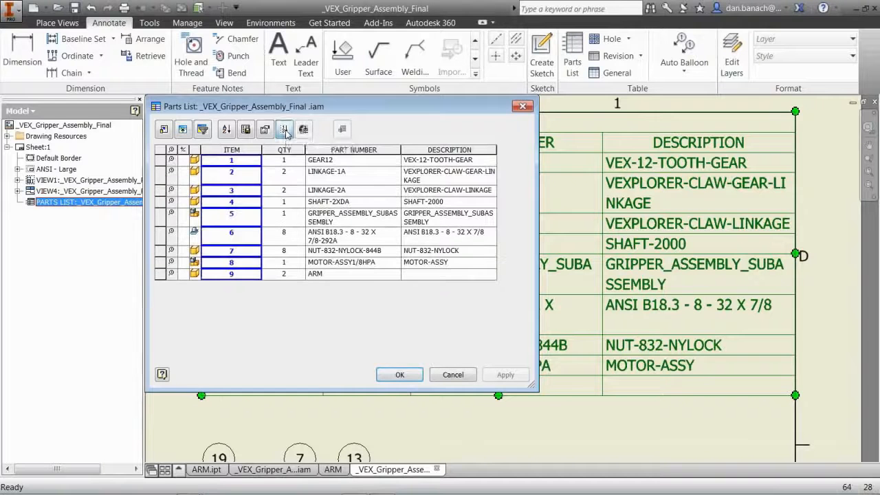
{"action": "left_click", "coordinate": [395, 375]}
Move the item 7 balloon lower, below the tip of the rear arm in the isometric view
{"action": "mouse_move", "coordinate": [501, 420]}
{"action": "middle_mouse_down"}
{"action": "mouse_move", "coordinate": [509, 208]}
{"action": "mouse_move", "coordinate": [523, 145]}
{"action": "middle_mouse_up"}
{"action": "scroll", "coordinate": [525, 151], "scroll_direction": "up", "scroll_amount": 3}
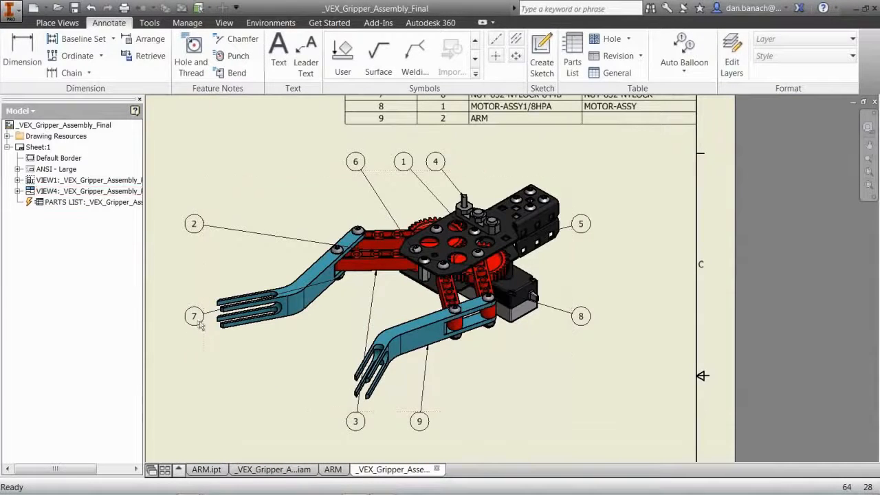
{"action": "left_click_drag", "start_coordinate": [195, 318], "coordinate": [200, 404]}
{"action": "middle_click_drag", "start_coordinate": [638, 204], "coordinate": [595, 372]}
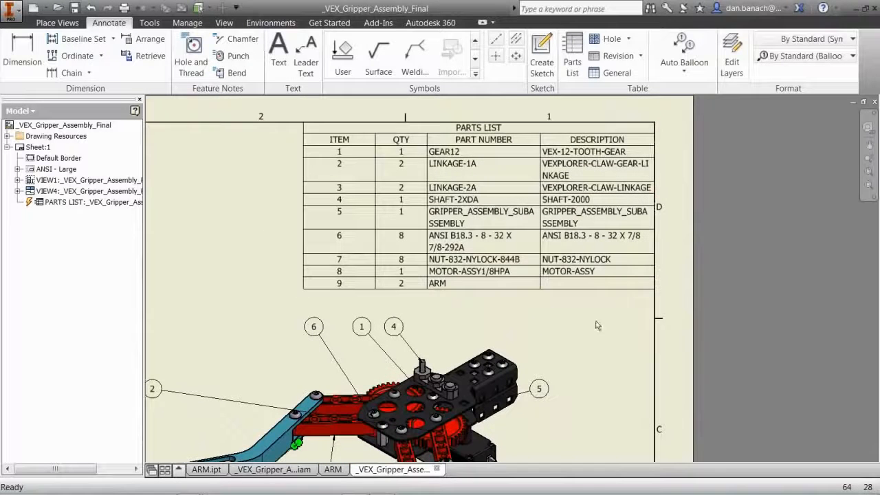
{"action": "left_click", "coordinate": [600, 261]}
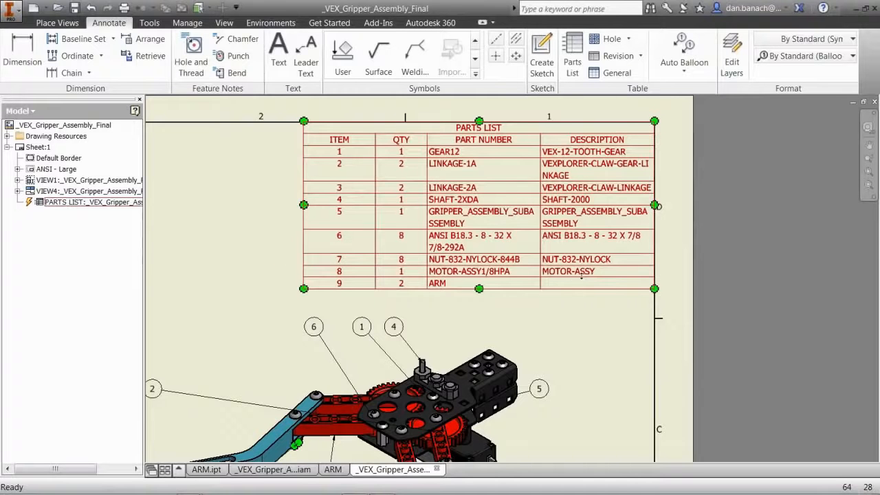
{"action": "double_click", "coordinate": [571, 276]}
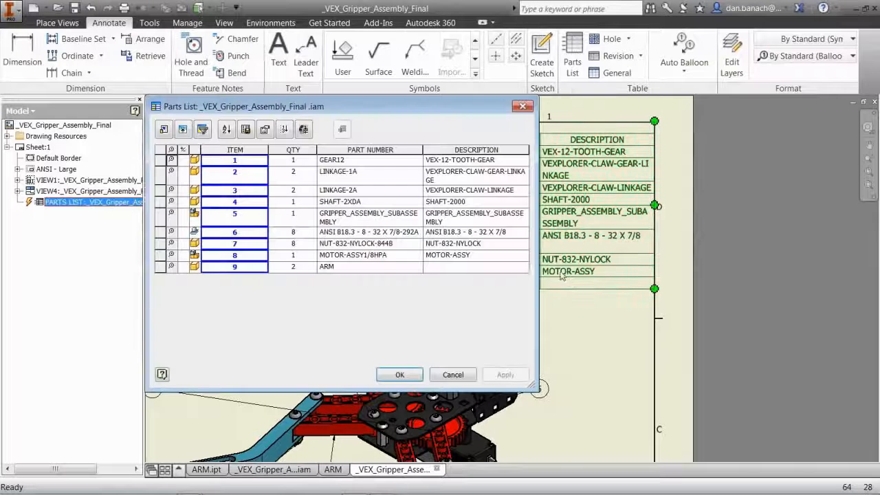
{"action": "left_click", "coordinate": [450, 270]}
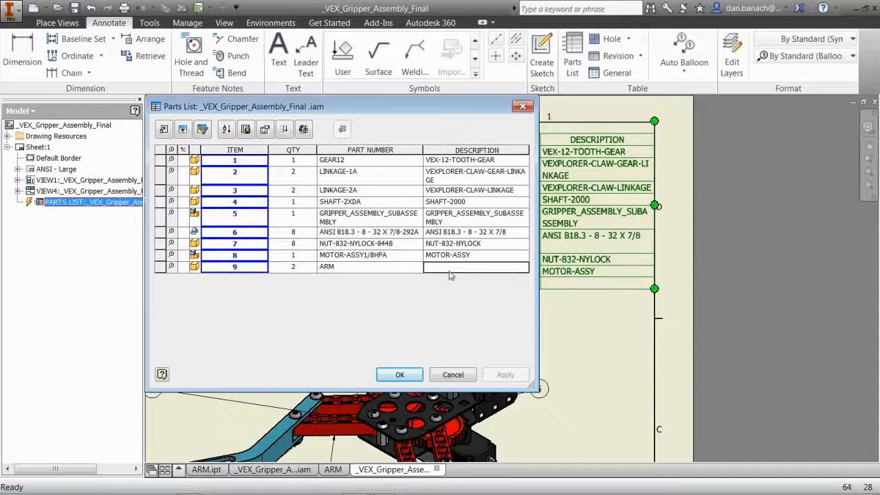
{"action": "left_click", "coordinate": [449, 375]}
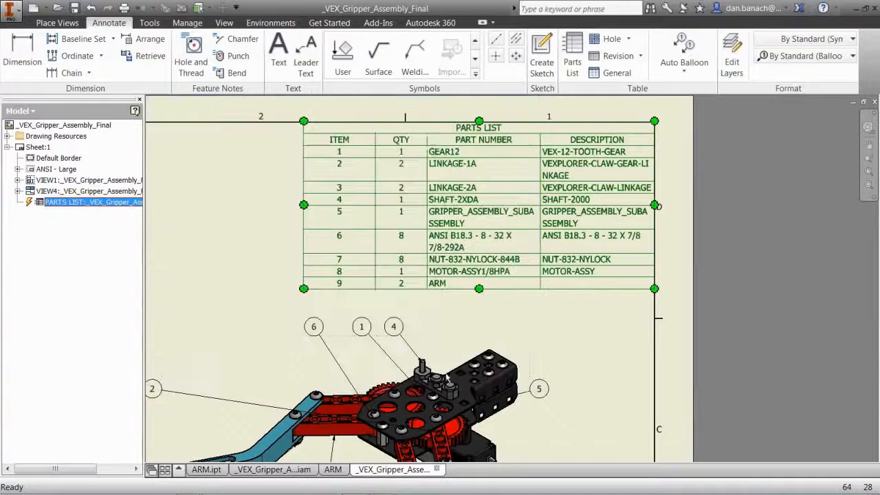
Switch to the gripper assembly model, open the rear arm's part file and show its iProperties
{"action": "left_click", "coordinate": [262, 474]}
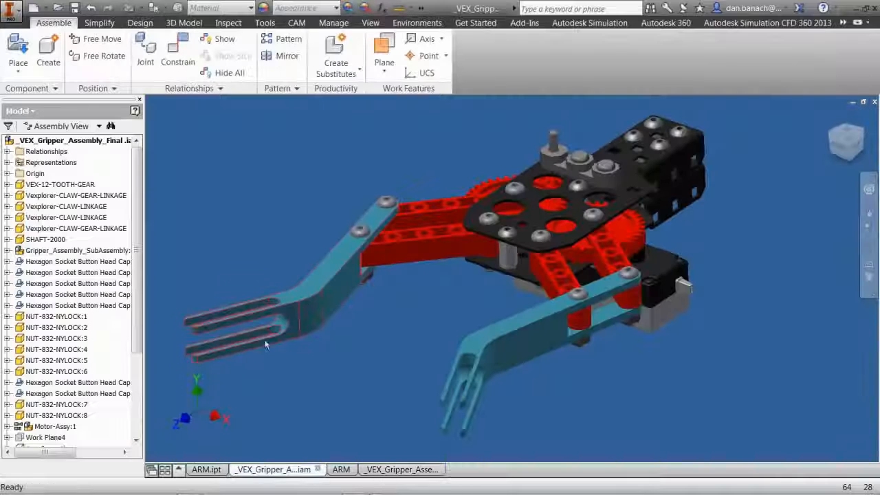
{"action": "right_click", "coordinate": [323, 298]}
{"action": "left_click", "coordinate": [326, 51]}
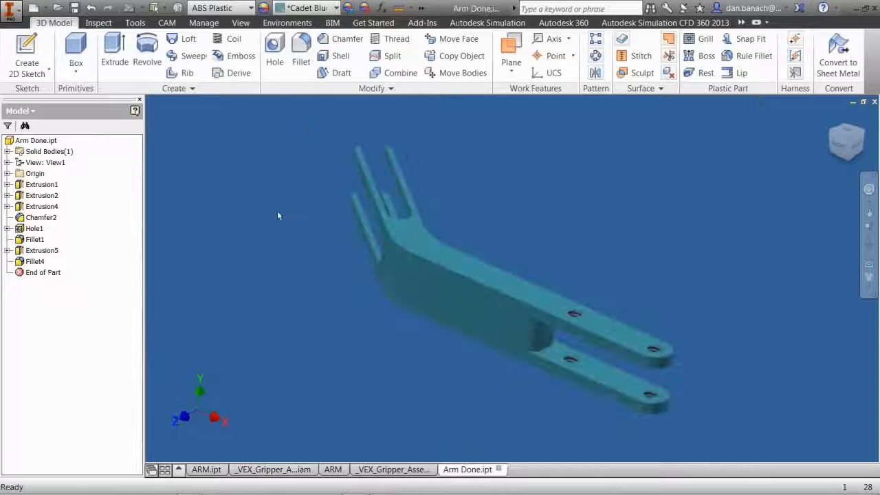
{"action": "right_click", "coordinate": [37, 141]}
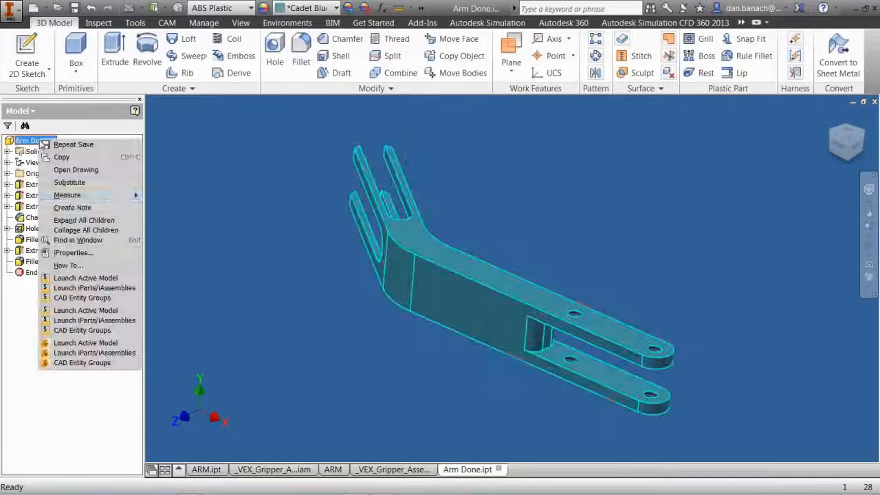
{"action": "left_click", "coordinate": [73, 253]}
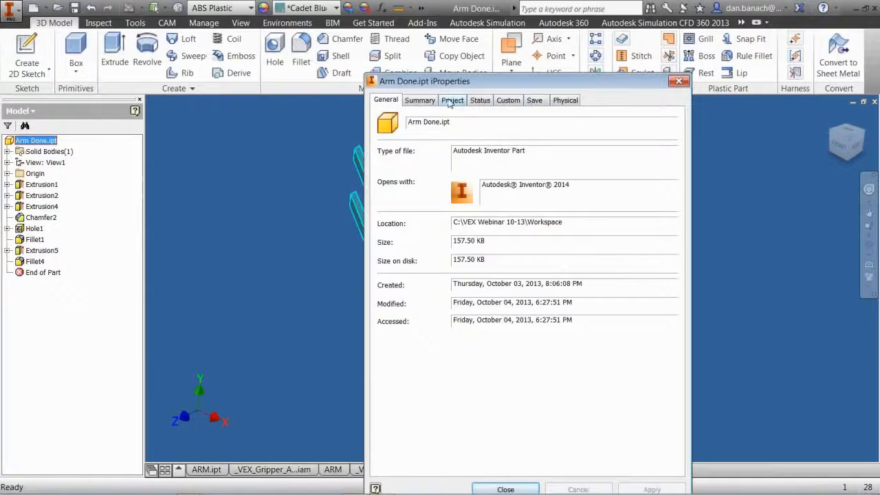
Set the arm part's description to ARM BLUE in its iProperties and save the part file
{"action": "left_click", "coordinate": [451, 101]}
{"action": "left_click", "coordinate": [503, 189]}
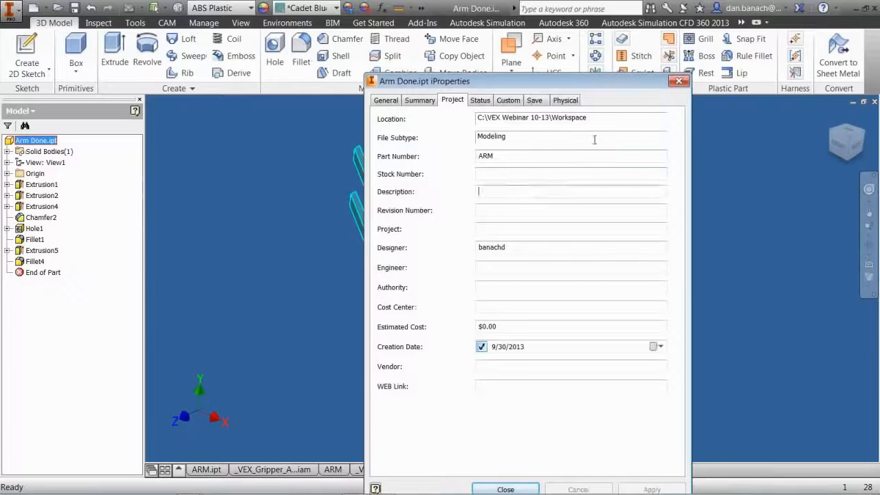
{"action": "type", "text": "ARM BLUE"}
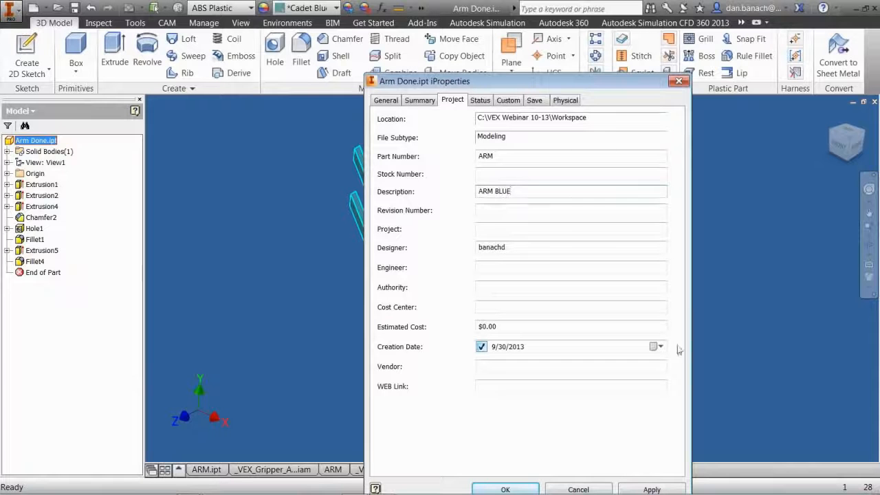
{"action": "left_click", "coordinate": [522, 486]}
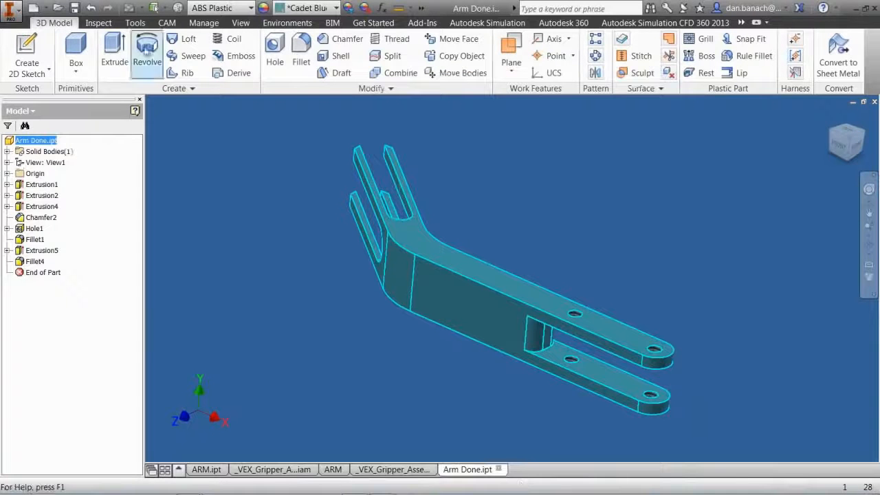
{"action": "left_click", "coordinate": [75, 10]}
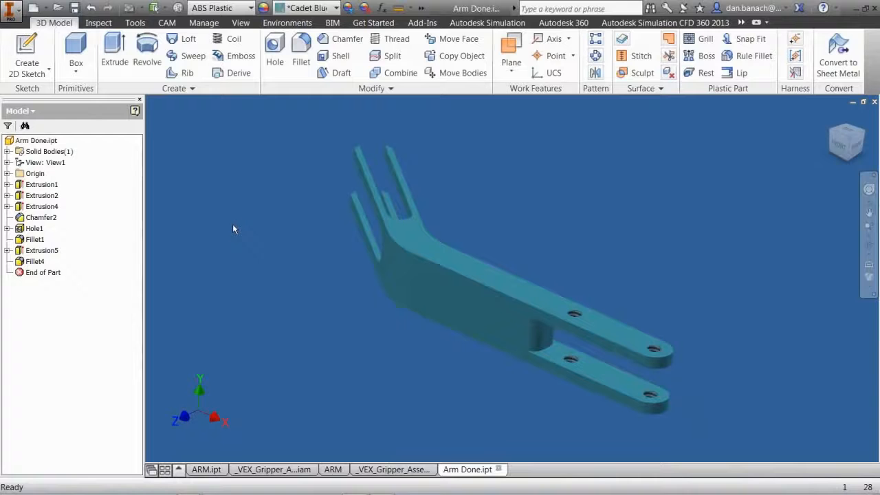
Return to the gripper assembly drawing and change the ARM description to ARM FINGER BLUE in the parts list's bill of materials
{"action": "left_click", "coordinate": [405, 472]}
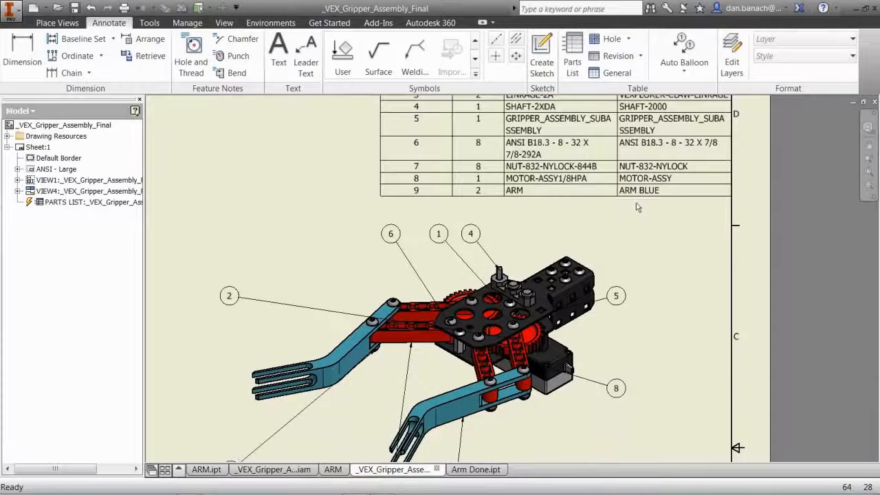
{"action": "middle_click_drag", "start_coordinate": [636, 203], "coordinate": [605, 301]}
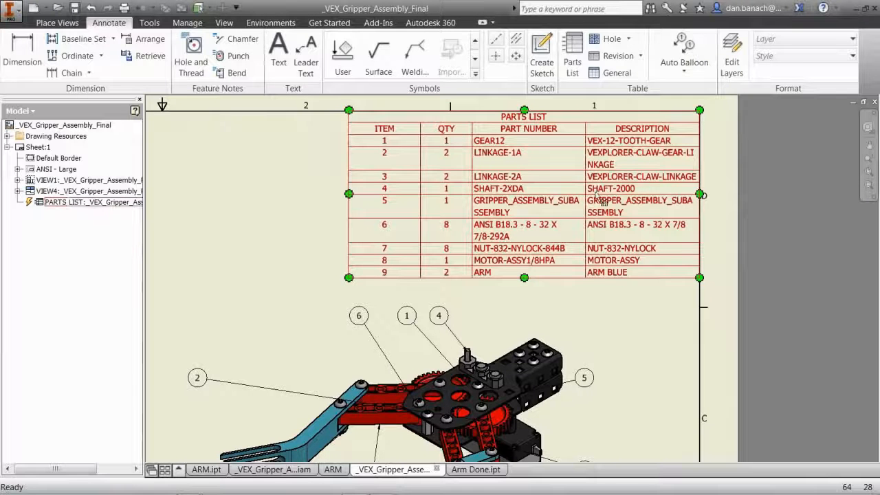
{"action": "right_click", "coordinate": [597, 195]}
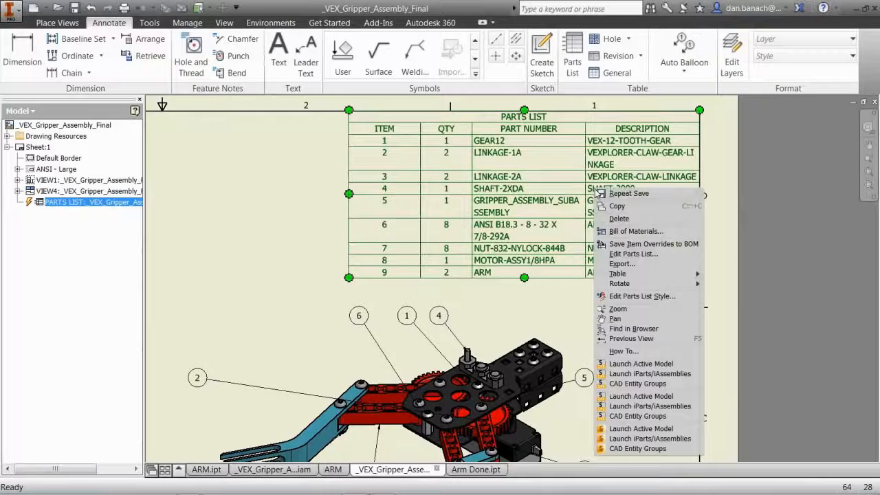
{"action": "left_click", "coordinate": [636, 232]}
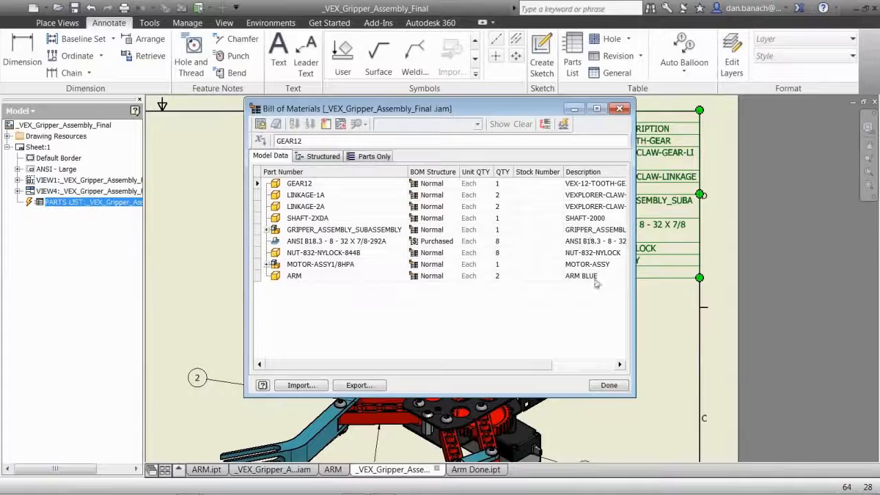
{"action": "double_click", "coordinate": [584, 275]}
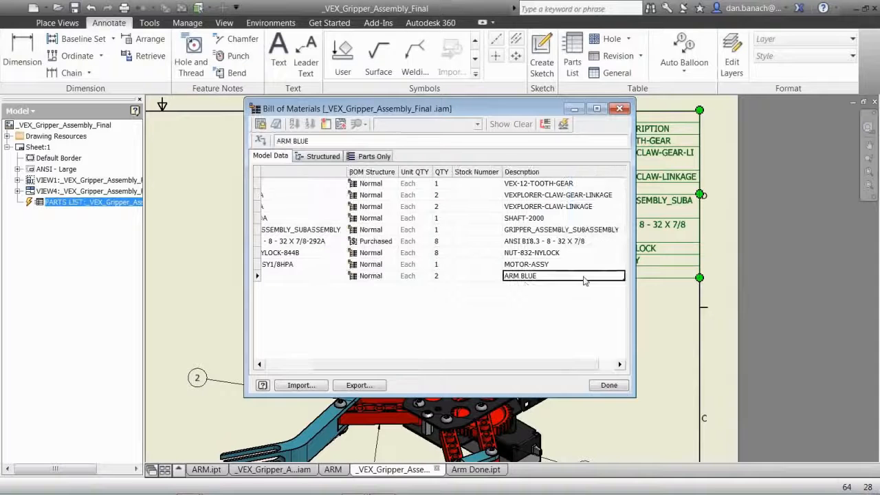
{"action": "left_click", "coordinate": [520, 276]}
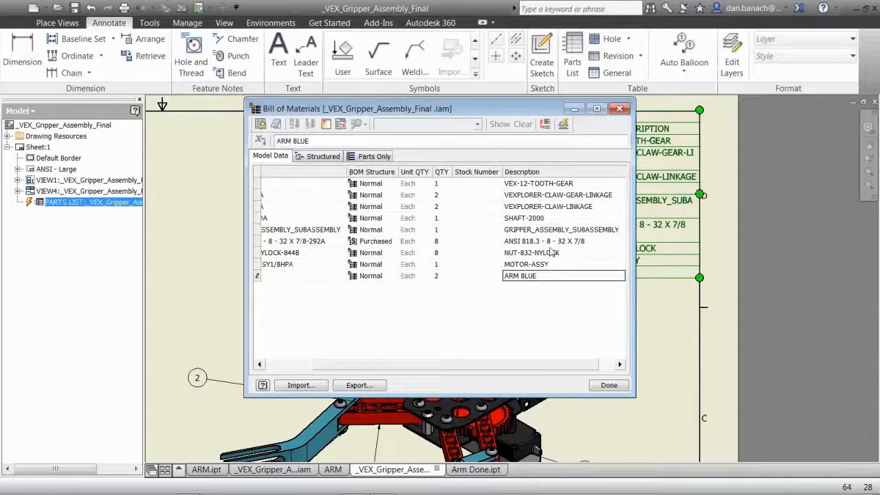
{"action": "type", "text": "FINGER"}
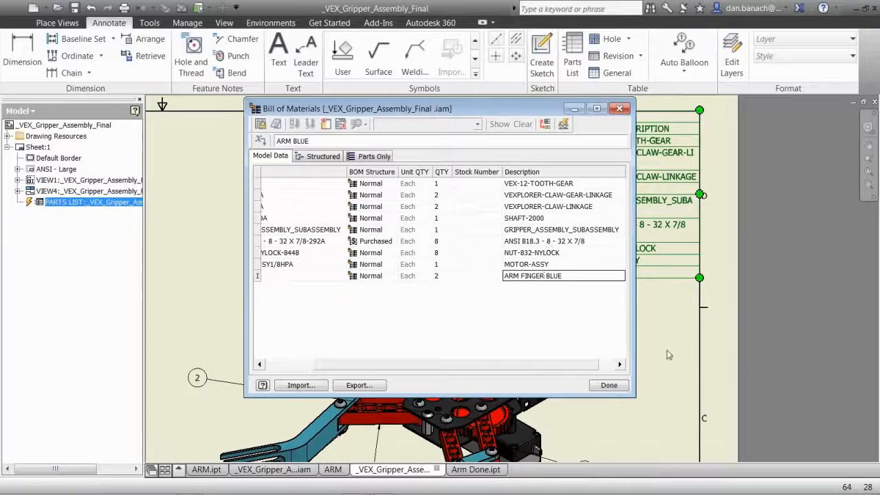
{"action": "left_click", "coordinate": [608, 386]}
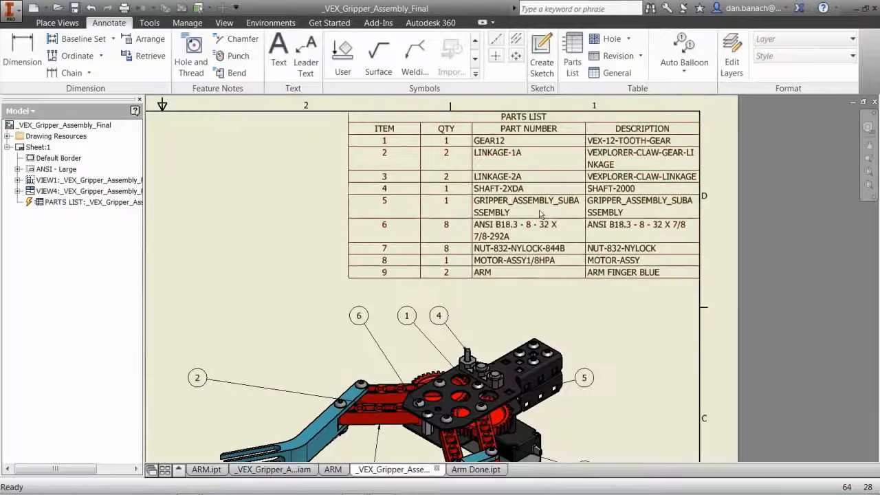
Save the drawing as _VEX_Gripper_Assembly_Final .idw in the Workspace folder, replacing the existing file and saving its dependents
{"action": "left_click", "coordinate": [74, 10]}
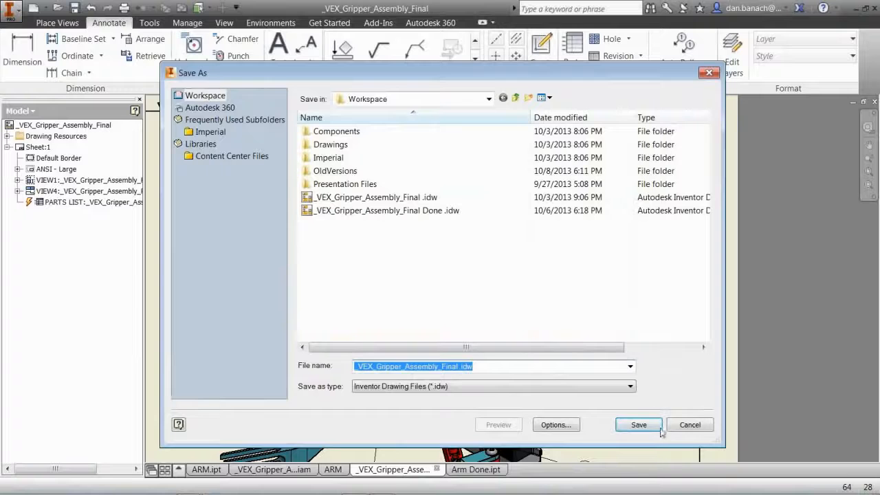
{"action": "left_click", "coordinate": [640, 429]}
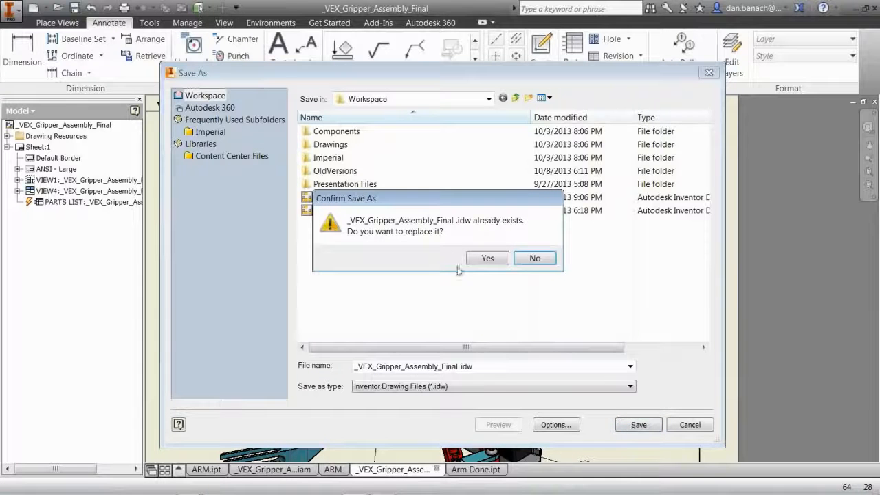
{"action": "left_click", "coordinate": [483, 259]}
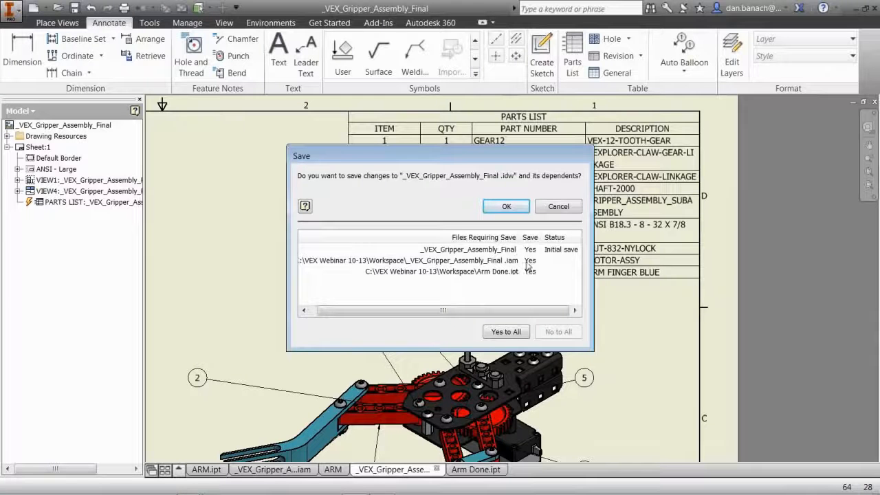
{"action": "left_click", "coordinate": [506, 207]}
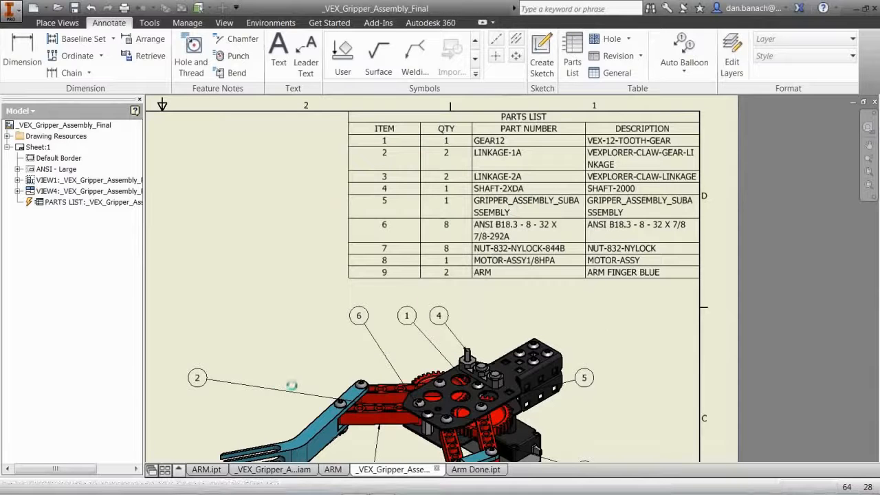
Switch to the Arm Done part and check the description in its iProperties project data
{"action": "left_click", "coordinate": [475, 469]}
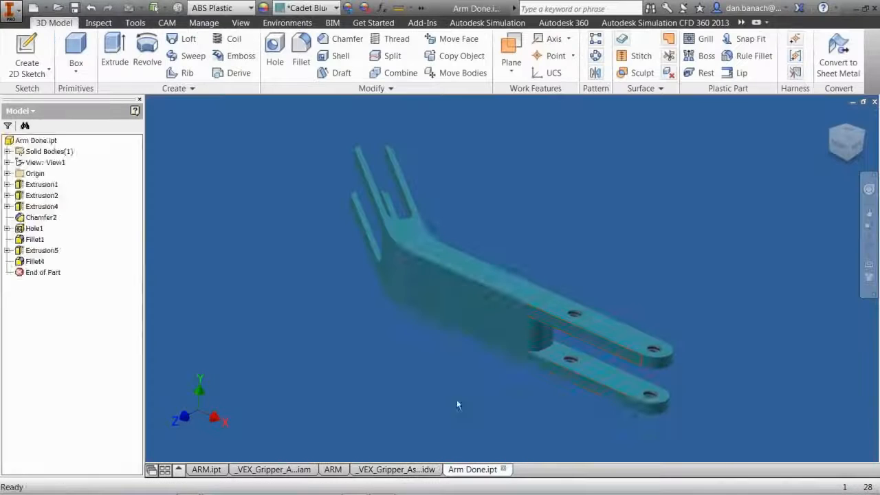
{"action": "left_click", "coordinate": [60, 142]}
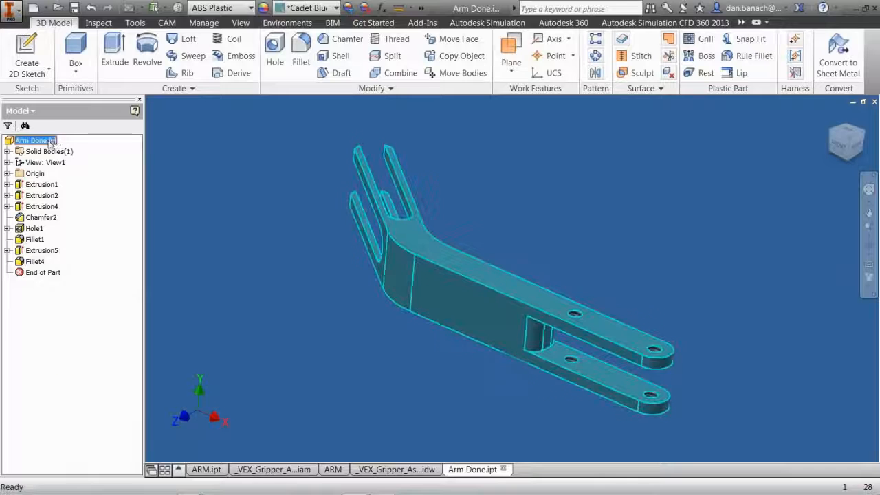
{"action": "right_click", "coordinate": [50, 140]}
{"action": "left_click", "coordinate": [83, 253]}
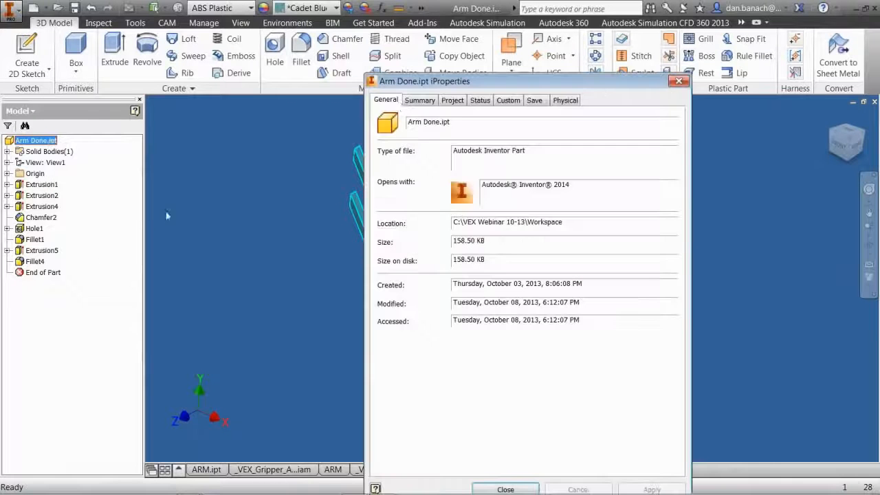
{"action": "left_click", "coordinate": [452, 102]}
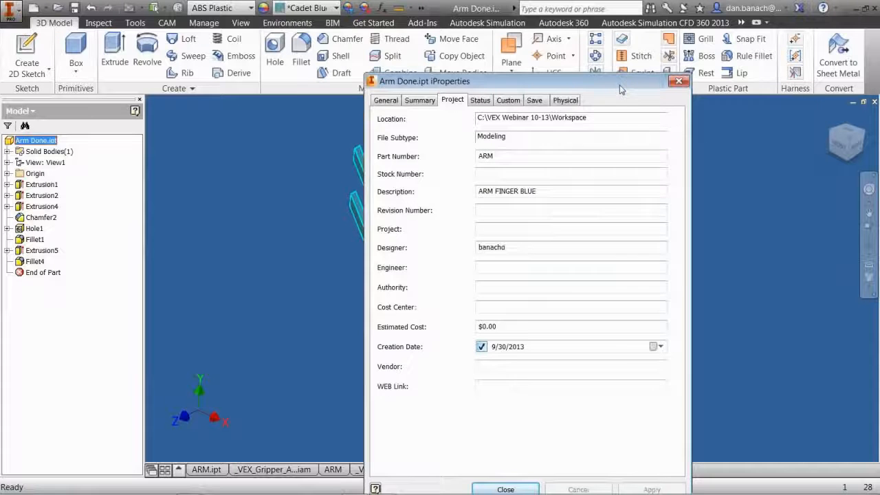
{"action": "left_click_drag", "start_coordinate": [621, 83], "coordinate": [559, 43]}
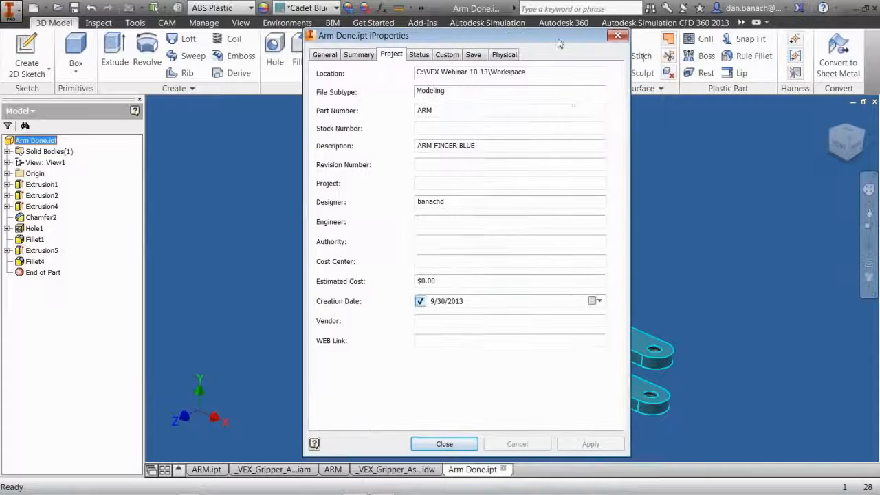
{"action": "left_click", "coordinate": [442, 443]}
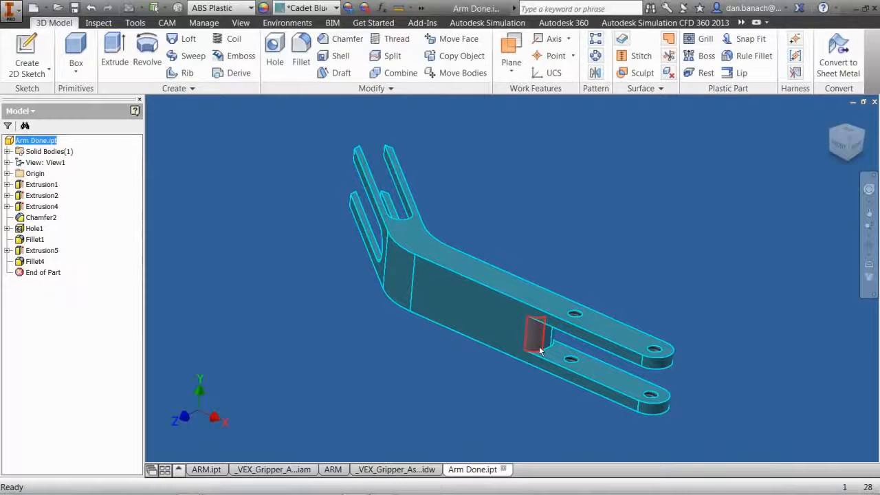
Return to the gripper assembly drawing and review the ballooned view, parts list and complete sheet
{"action": "left_click", "coordinate": [404, 469]}
{"action": "scroll", "coordinate": [644, 304], "scroll_direction": "down", "scroll_amount": 3}
{"action": "middle_click_drag", "start_coordinate": [628, 314], "coordinate": [738, 227]}
{"action": "scroll", "coordinate": [739, 228], "scroll_direction": "up", "scroll_amount": 1}
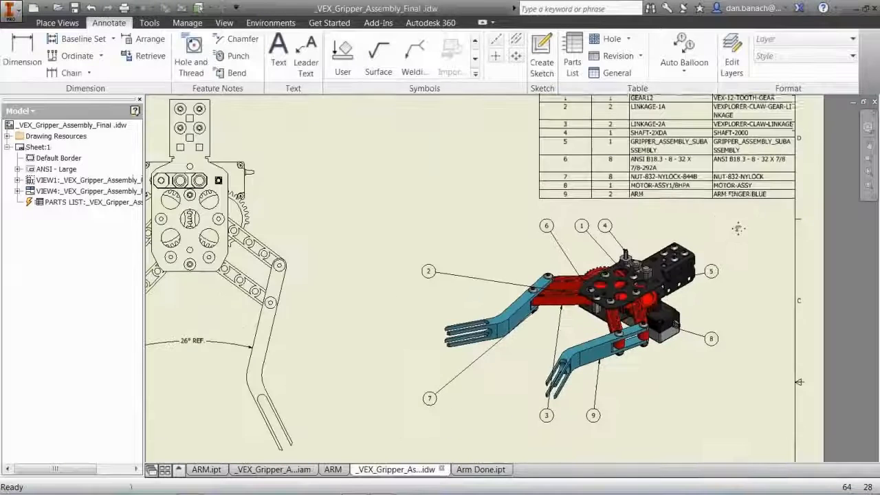
{"action": "scroll", "coordinate": [738, 227], "scroll_direction": "down", "scroll_amount": 3}
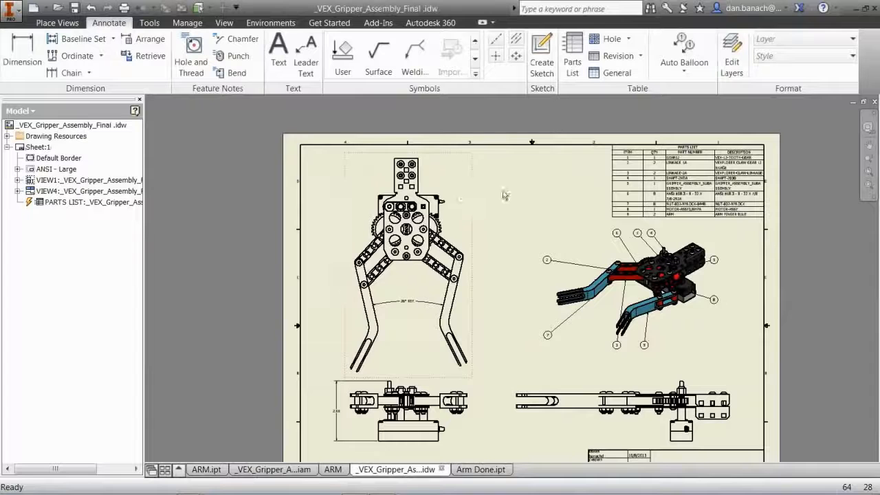
Open the presentation VEX Robot Gripper.ipn from the Presentation Files folder
{"action": "left_click", "coordinate": [57, 7]}
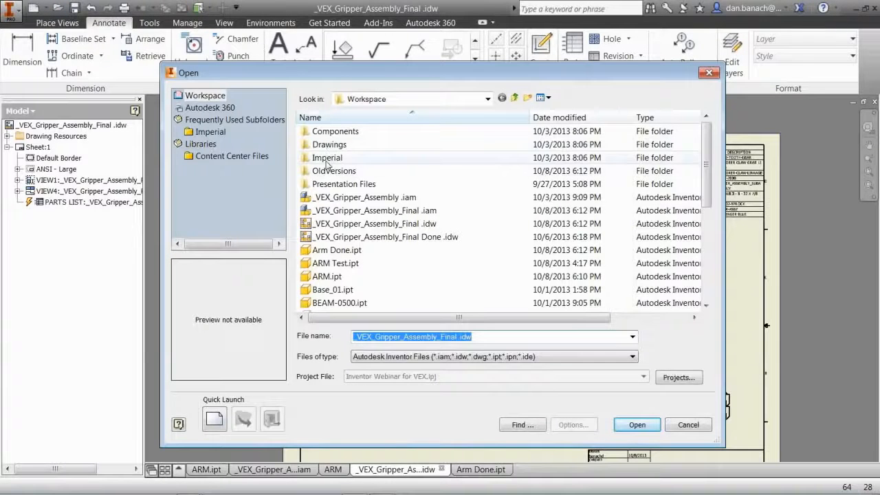
{"action": "double_click", "coordinate": [330, 183]}
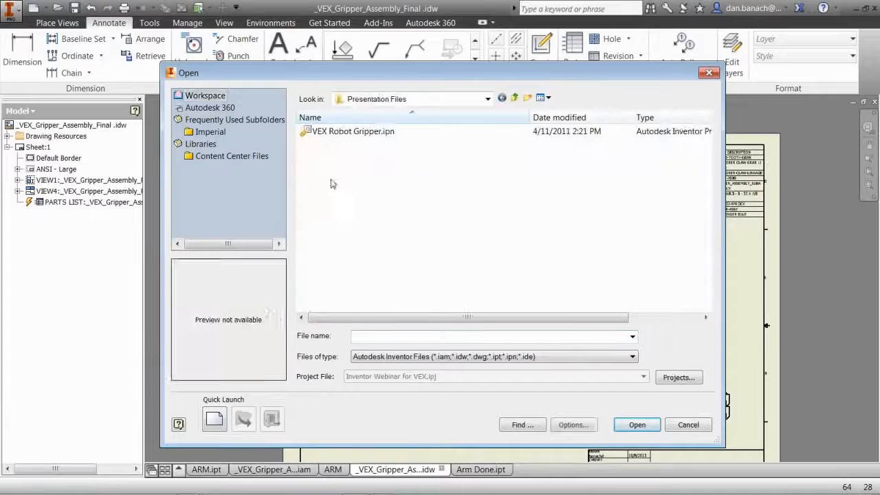
{"action": "left_click", "coordinate": [335, 133]}
{"action": "left_click", "coordinate": [637, 424]}
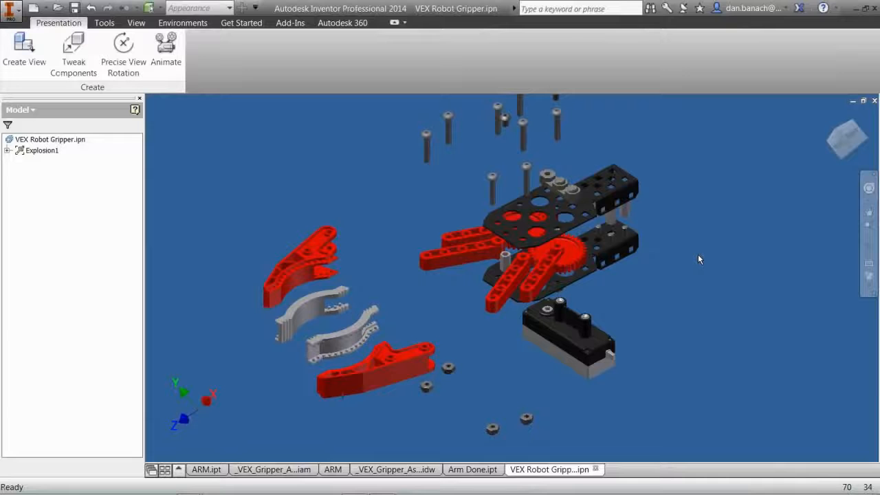
Play the exploded gripper's assembly animation with the default settings, and reset it before leaving the animation
{"action": "middle_click_drag", "start_coordinate": [656, 262], "coordinate": [655, 278]}
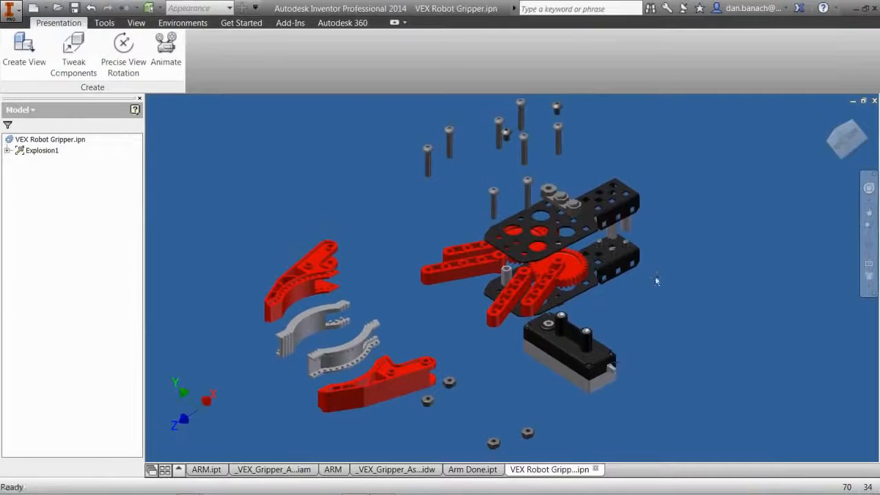
{"action": "left_click", "coordinate": [174, 66]}
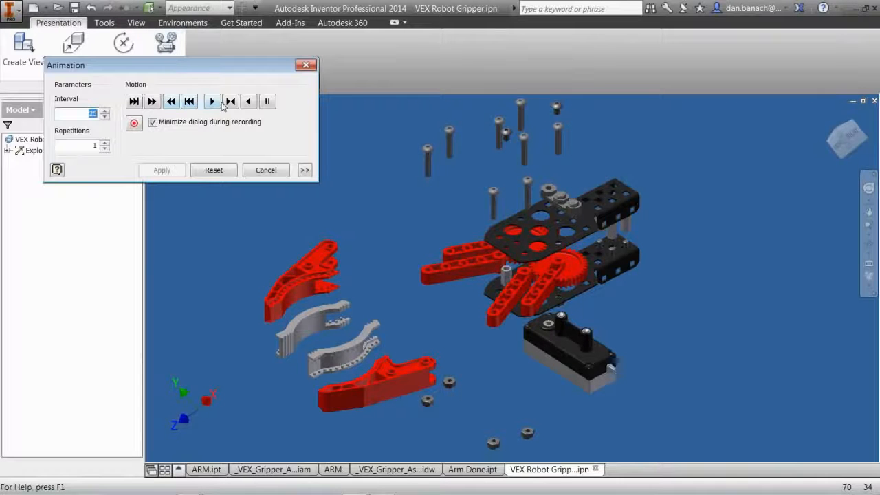
{"action": "left_click", "coordinate": [211, 102]}
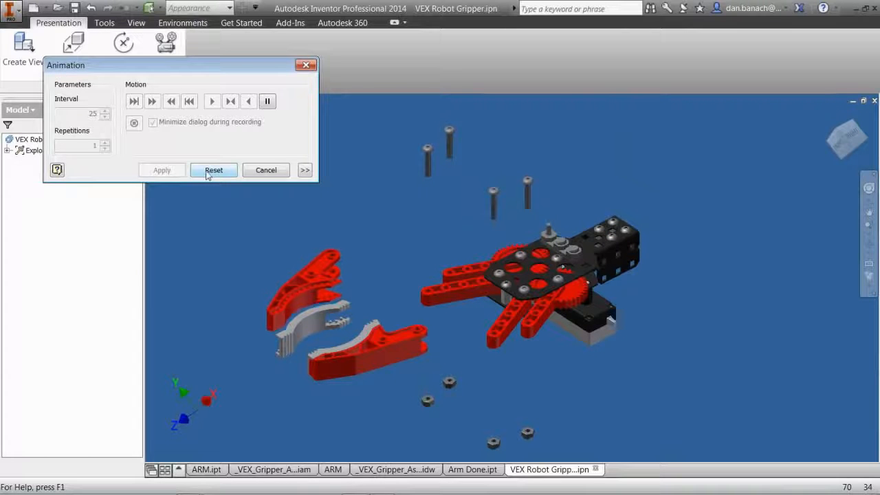
{"action": "left_click", "coordinate": [207, 172]}
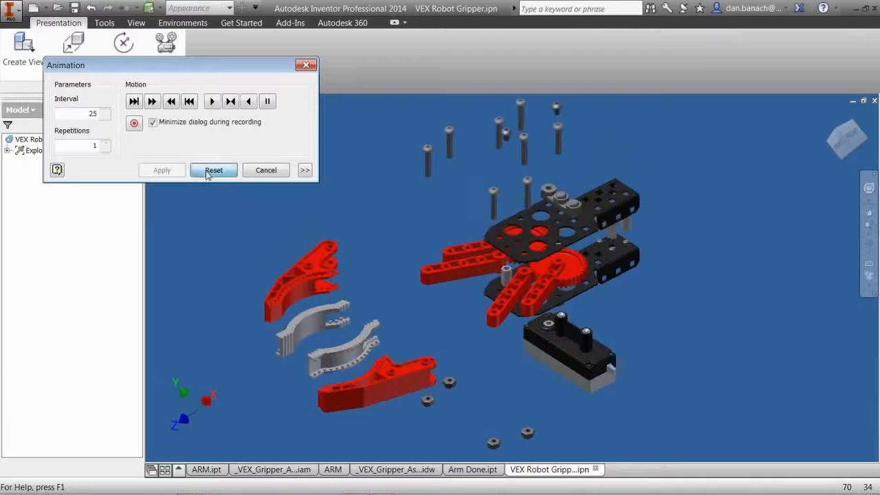
{"action": "left_click", "coordinate": [264, 170]}
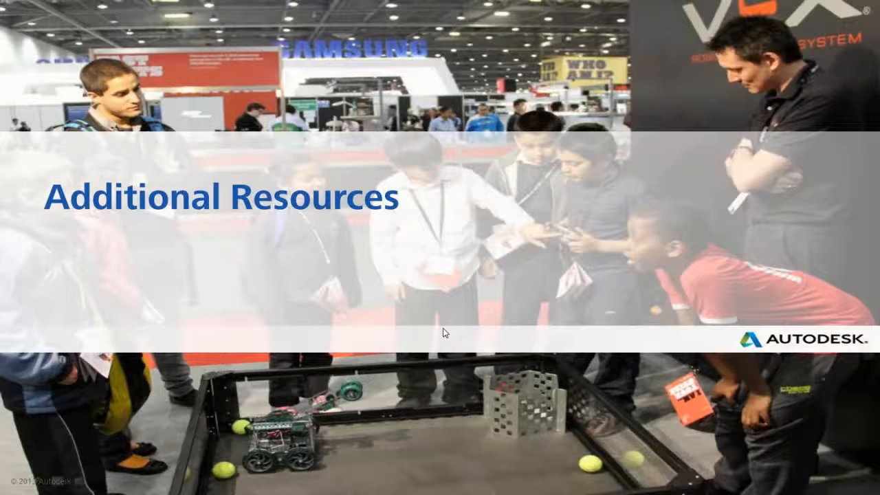